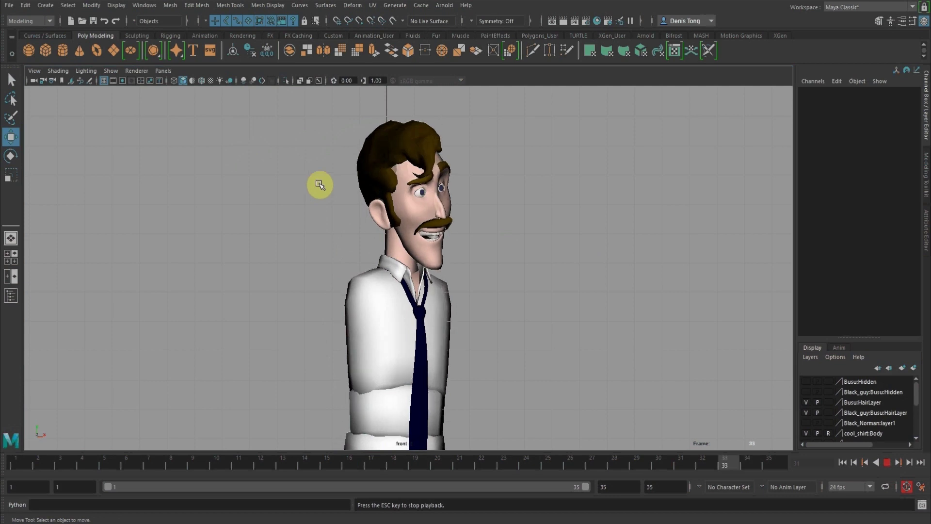
# Draw two Grease Pencil lines at frame 1, fanning outward from the brow and chin in the direction the character faces
pyautogui.click(889, 464)
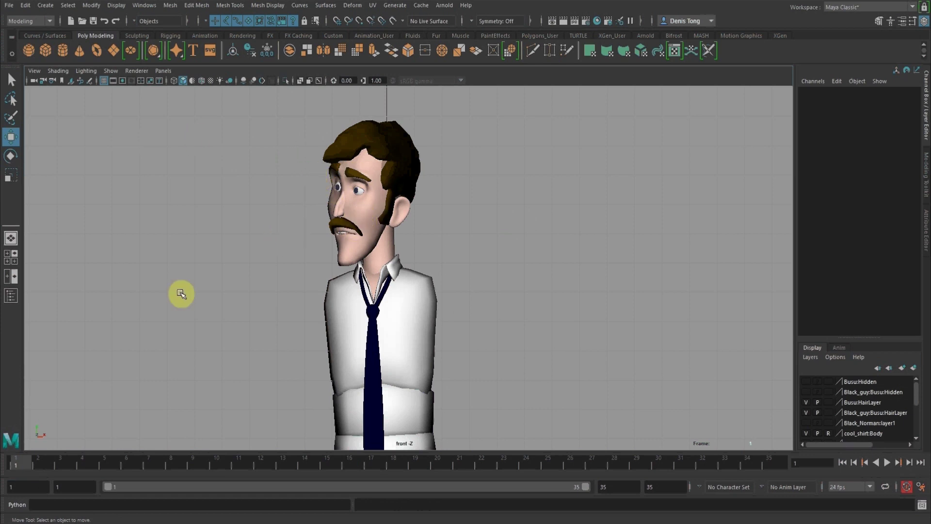
pyautogui.click(90, 82)
pyautogui.moveTo(426, 176)
pyautogui.mouseDown()
pyautogui.moveTo(698, 281)
pyautogui.moveTo(650, 273)
pyautogui.mouseUp()
pyautogui.moveTo(315, 172); pyautogui.dragTo(235, 147)
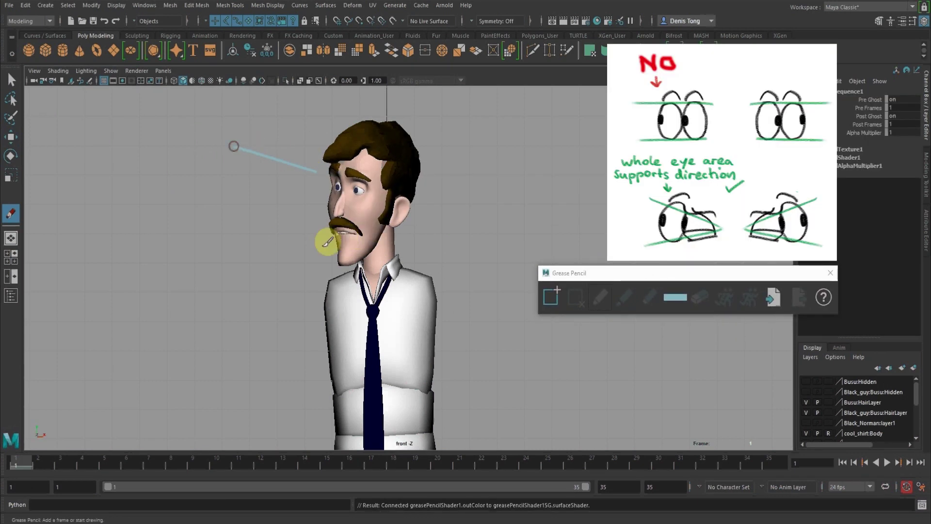
pyautogui.moveTo(323, 239); pyautogui.dragTo(237, 280)
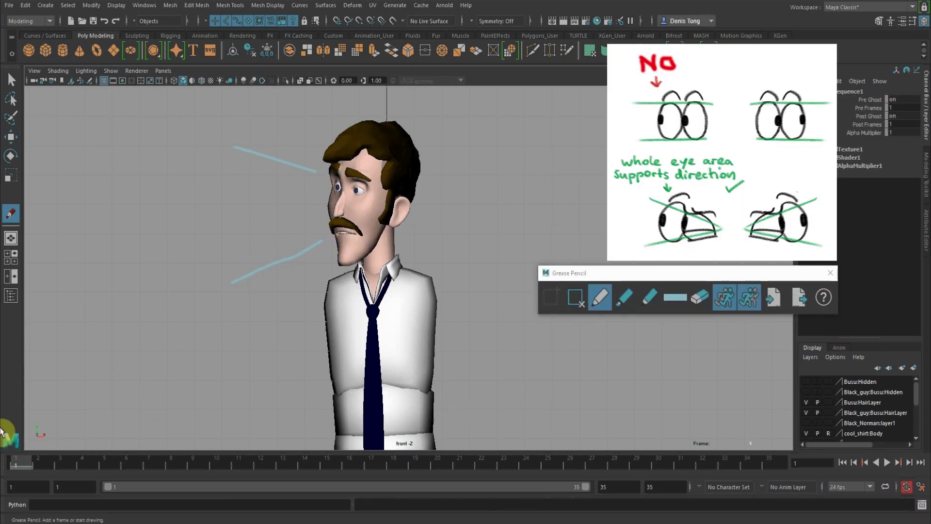
# Draw two Grease Pencil lines at frame 35, fanning outward from the face in the end pose's facing direction
pyautogui.hotkey('alt', 'v')
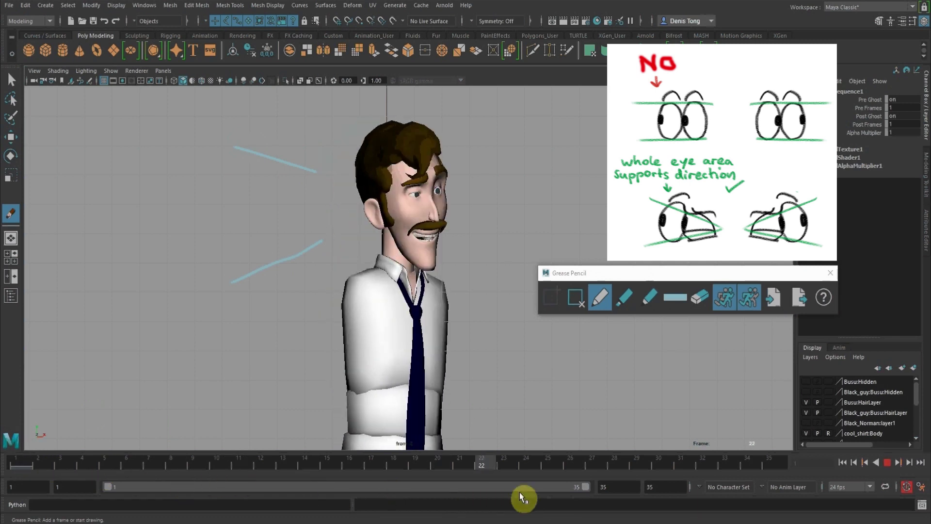
pyautogui.hotkey('alt', 'v')
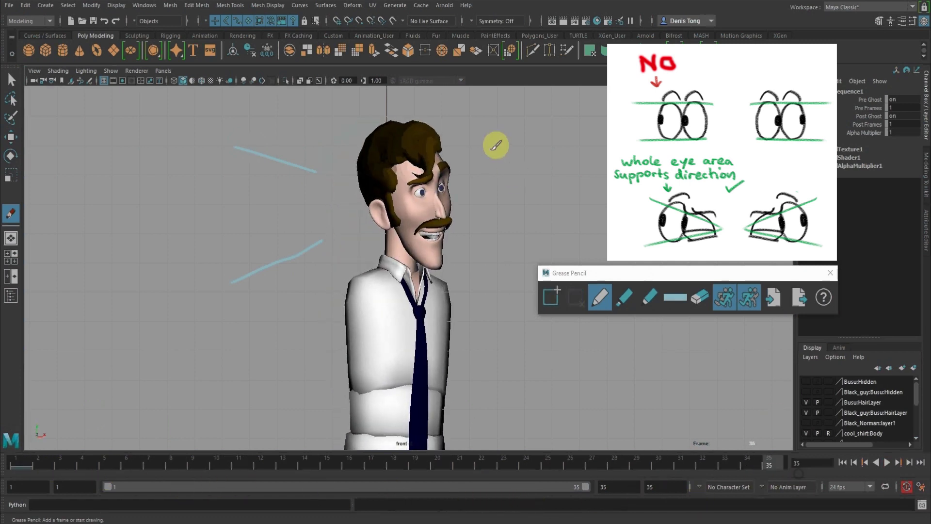
pyautogui.moveTo(461, 166); pyautogui.dragTo(560, 143)
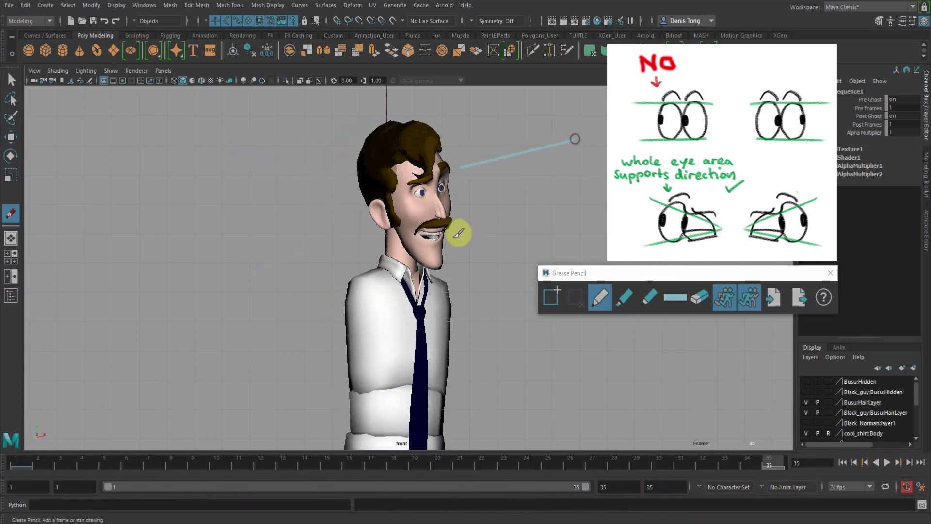
pyautogui.moveTo(483, 244); pyautogui.dragTo(536, 283)
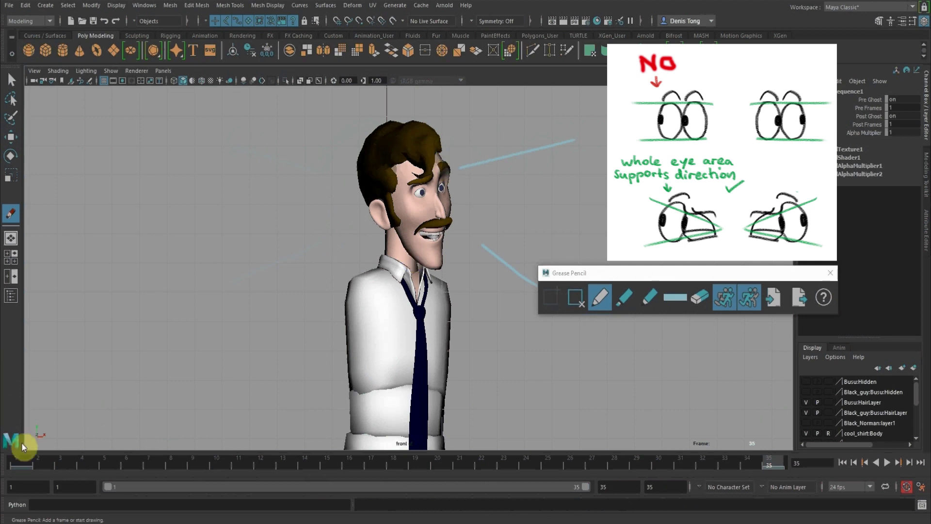
# Play the head turn from frame 1 to review it against the drawn lines, and close the Grease Pencil window
pyautogui.click(16, 466)
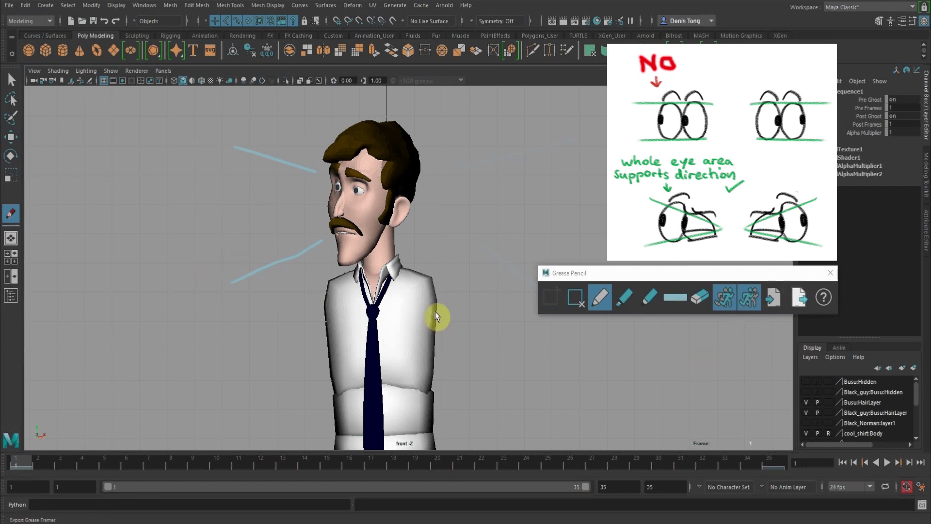
pyautogui.click(887, 463)
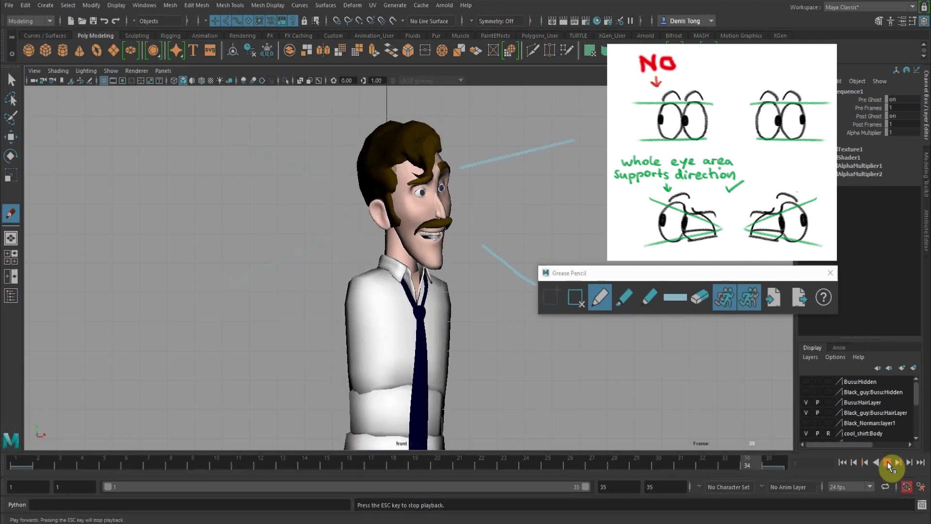
pyautogui.click(889, 463)
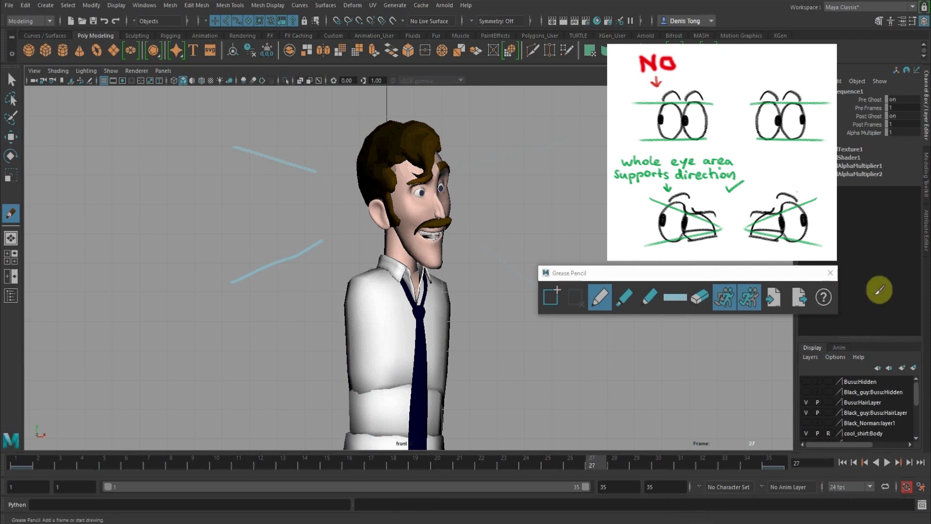
pyautogui.click(831, 274)
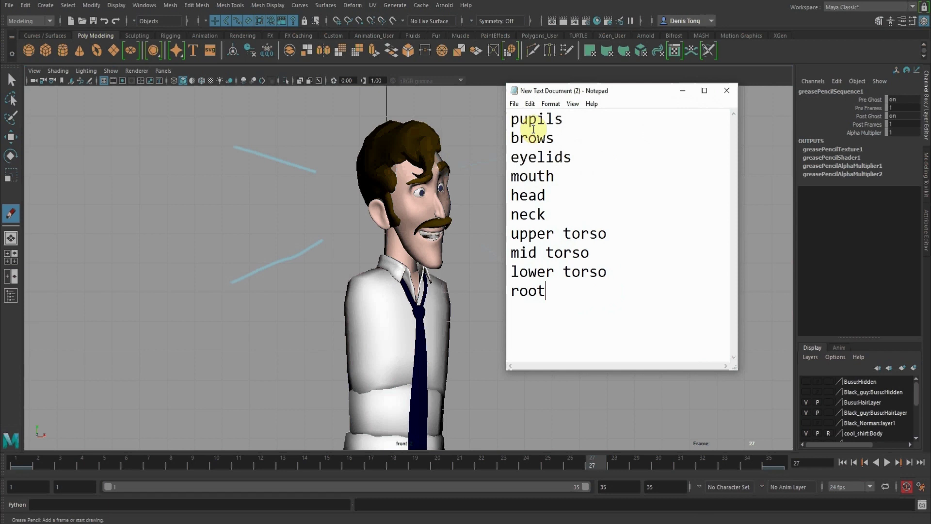
# Put away the Notepad list of body parts, cancelling the save prompt
pyautogui.click(728, 94)
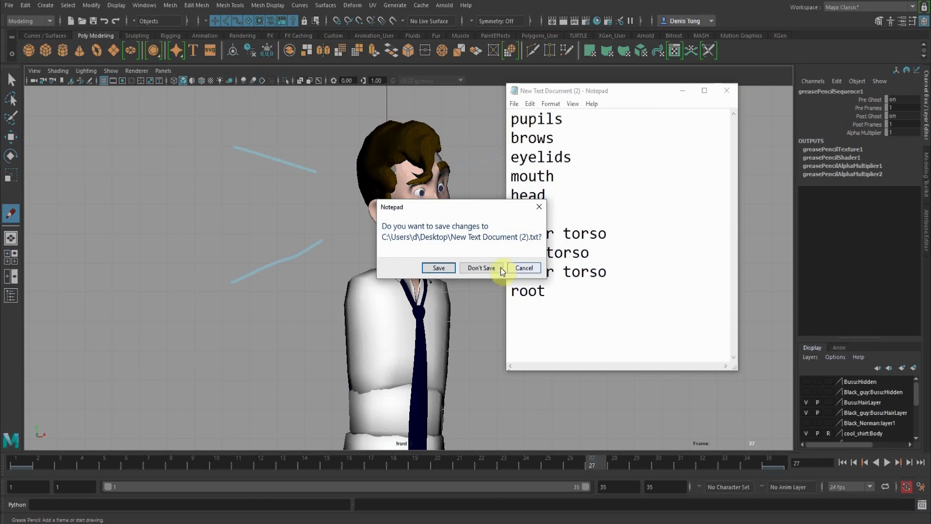
pyautogui.click(523, 270)
pyautogui.click(590, 2)
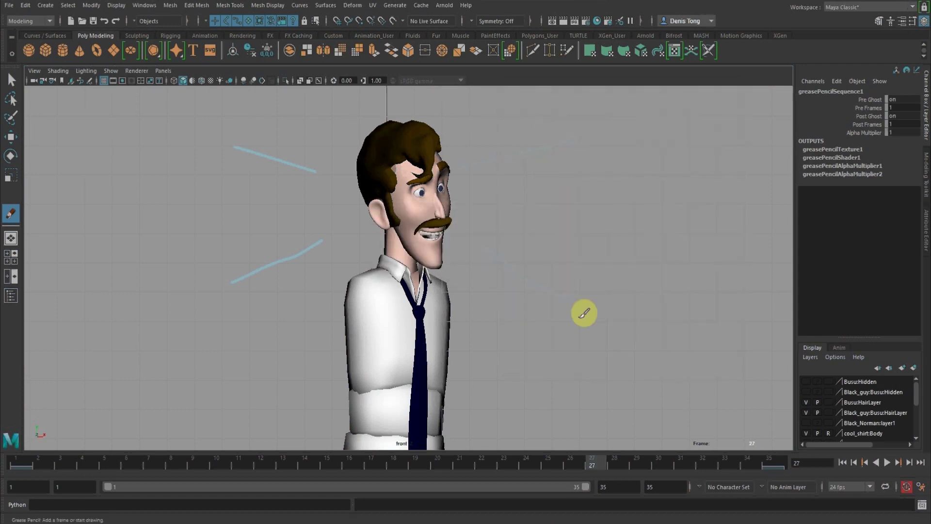
# Go to frame 1 and switch from the Grease Pencil to the Select tool with nothing selected
pyautogui.click(22, 462)
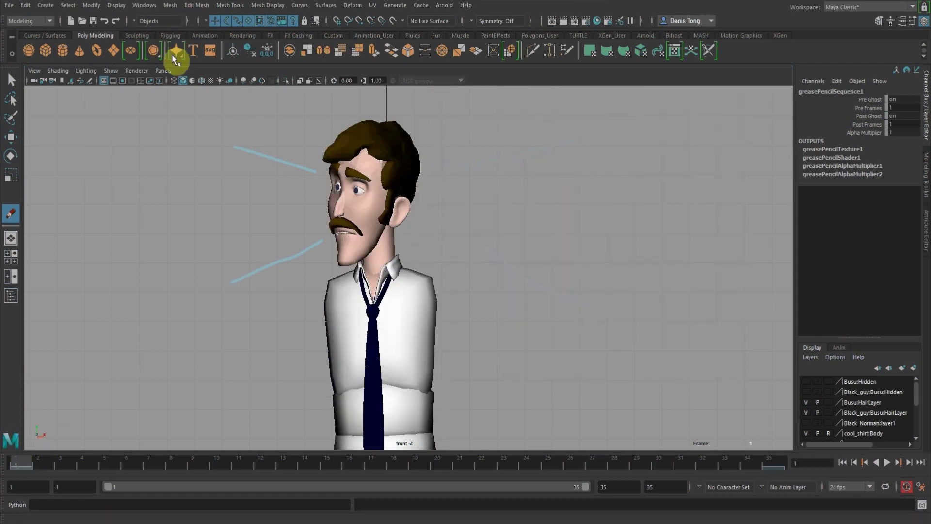
pyautogui.click(11, 80)
pyautogui.click(186, 135)
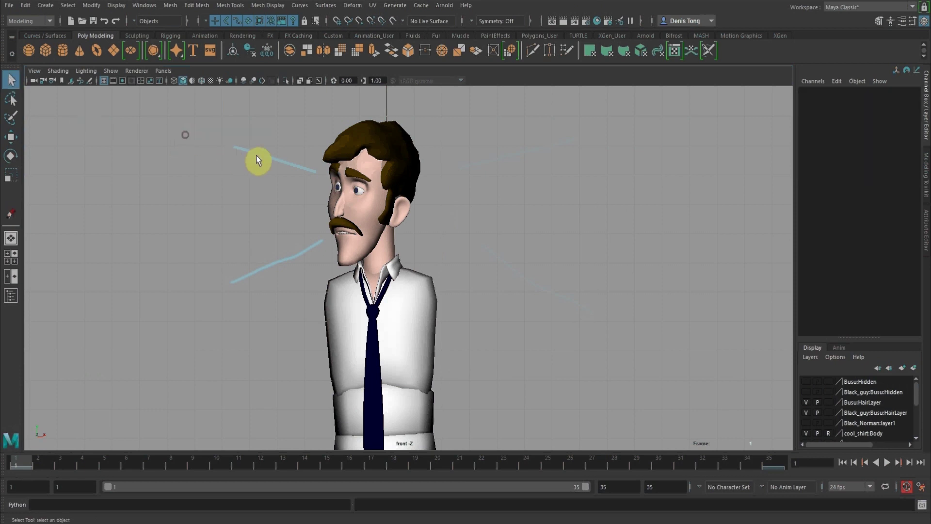
# Change to a layout with two viewports above the Graph Editor and show the rig controls from the front
pyautogui.press('space')
pyautogui.moveTo(522, 254); pyautogui.dragTo(519, 234)
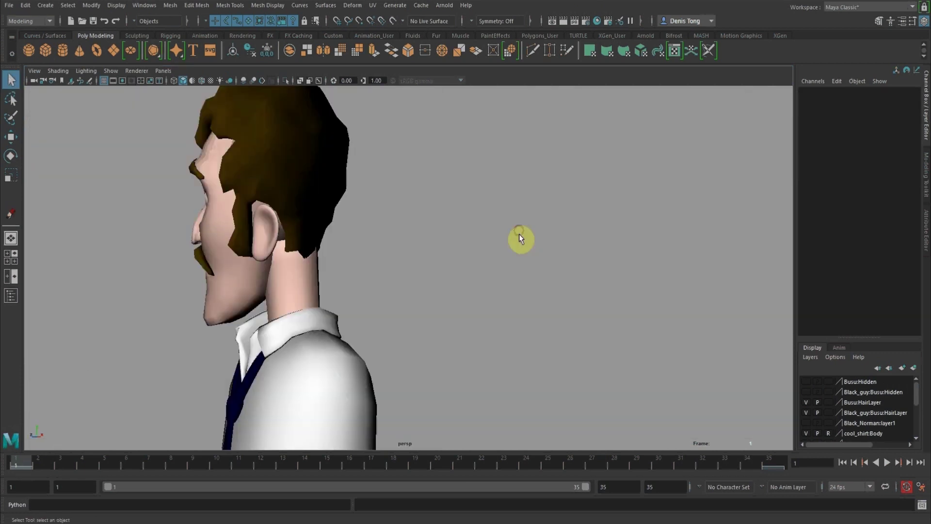
pyautogui.press('space')
pyautogui.keyDown('alt'); pyautogui.moveTo(607, 166); pyautogui.dragTo(548, 171, button='right'); pyautogui.keyUp('alt')
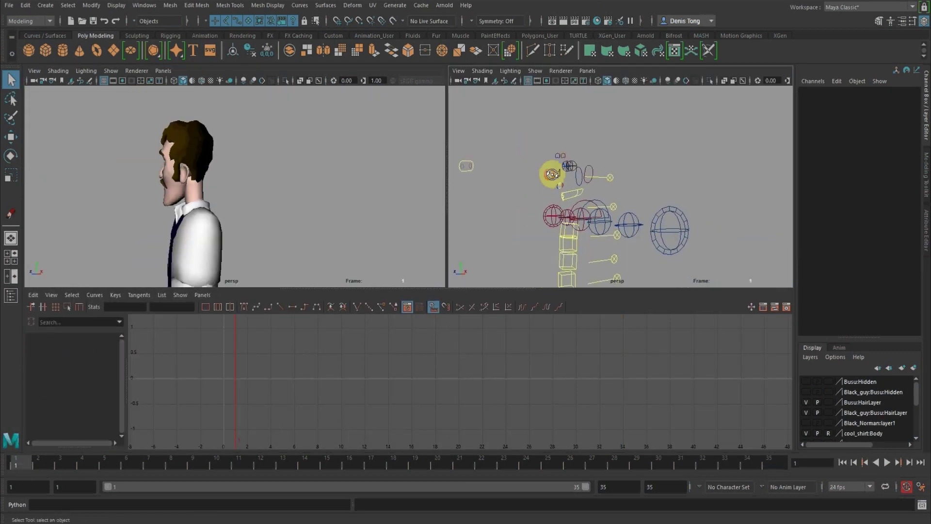
pyautogui.keyDown('alt'); pyautogui.moveTo(549, 171); pyautogui.dragTo(611, 198); pyautogui.keyUp('alt')
pyautogui.keyDown('alt'); pyautogui.moveTo(612, 202); pyautogui.dragTo(588, 206, button='right'); pyautogui.keyUp('alt')
pyautogui.keyDown('alt'); pyautogui.moveTo(588, 205); pyautogui.dragTo(578, 150, button='middle'); pyautogui.keyUp('alt')
pyautogui.keyDown('alt'); pyautogui.moveTo(578, 150); pyautogui.dragTo(620, 159); pyautogui.keyUp('alt')
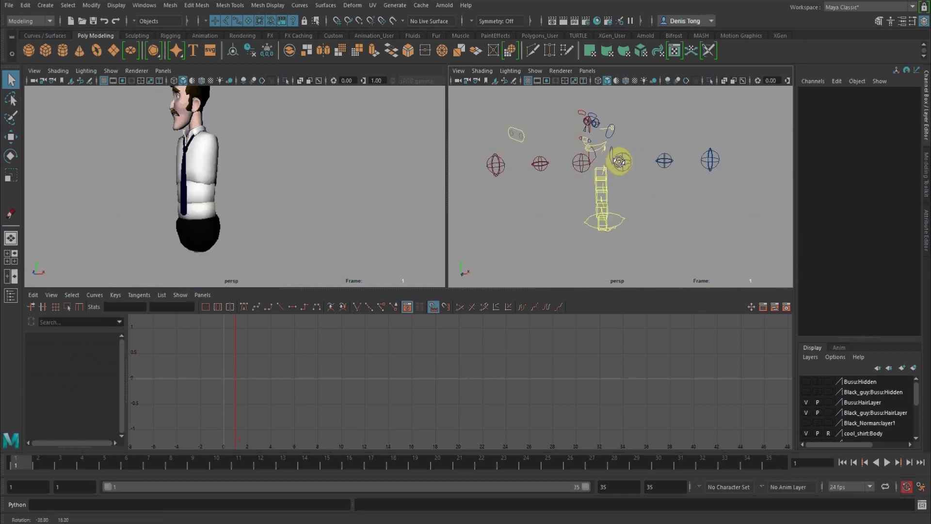
pyautogui.keyDown('alt'); pyautogui.moveTo(620, 156); pyautogui.dragTo(606, 156, button='right'); pyautogui.keyUp('alt')
# Delete the keys on the rig controls, reset the character to its default pose and return to frame 1
pyautogui.moveTo(487, 103); pyautogui.dragTo(617, 110)
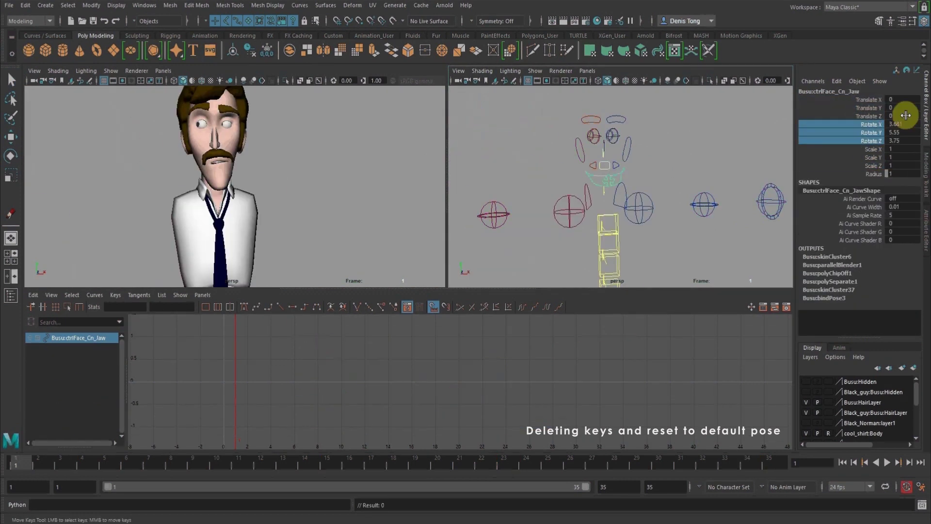
pyautogui.click(773, 463)
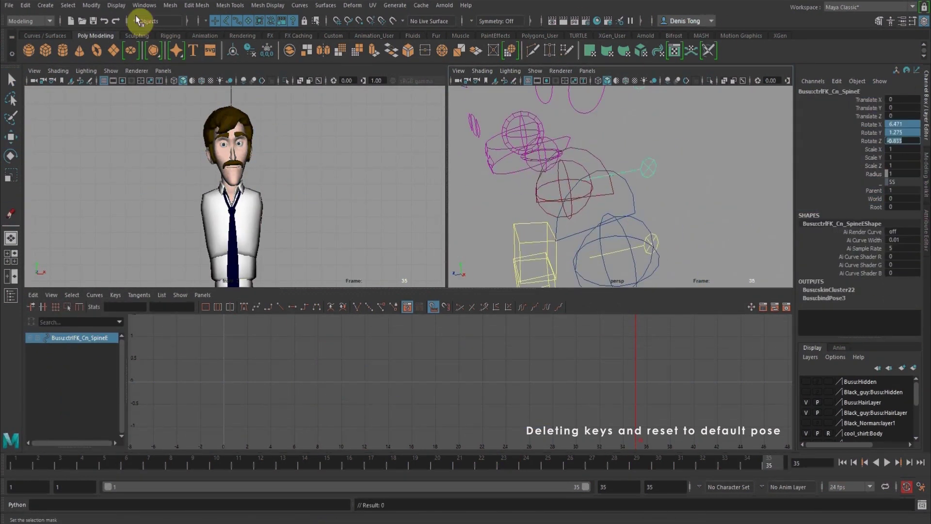
pyautogui.click(595, 206)
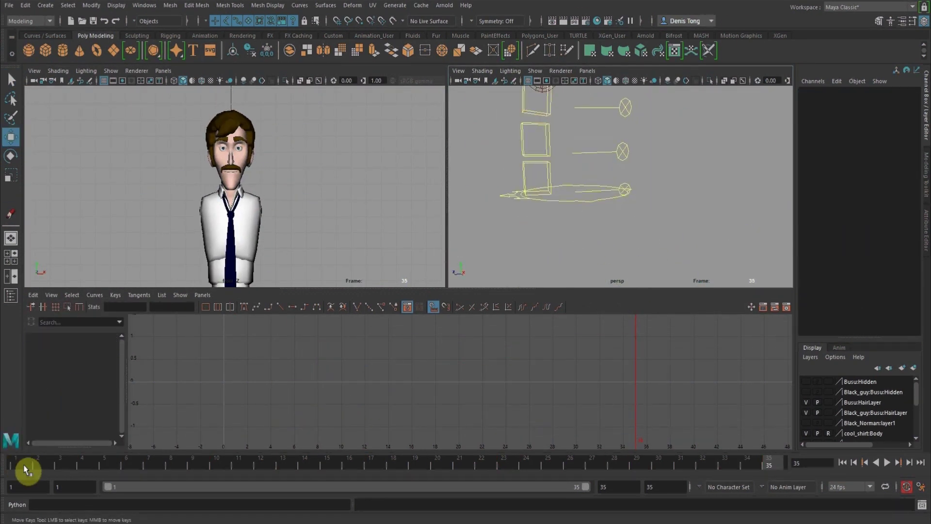
pyautogui.moveTo(20, 465); pyautogui.dragTo(6, 374)
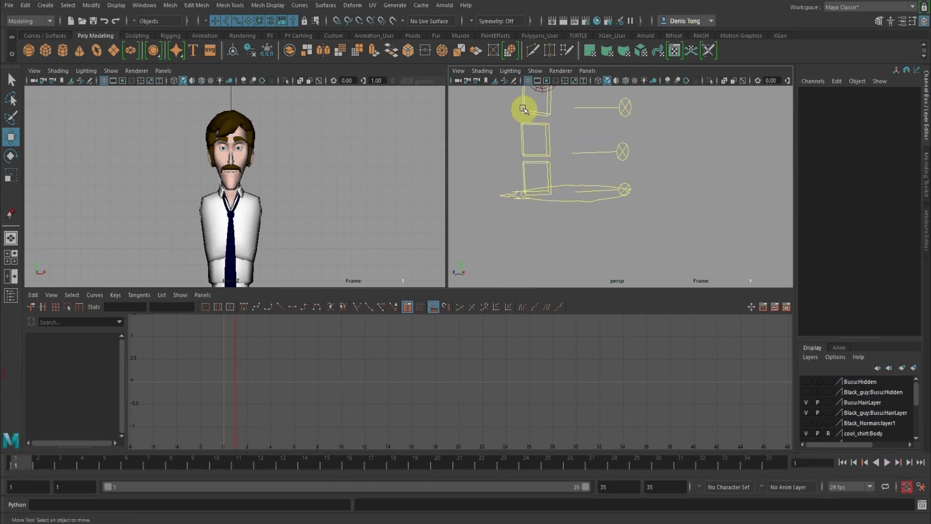
# Rotate the root control to about -6.3 in Rotate Y at frame 1
pyautogui.keyDown('alt'); pyautogui.moveTo(717, 135); pyautogui.dragTo(505, 113, button='right'); pyautogui.keyUp('alt')
pyautogui.keyDown('alt'); pyautogui.moveTo(539, 126); pyautogui.dragTo(532, 176, button='middle'); pyautogui.keyUp('alt')
pyautogui.keyDown('alt'); pyautogui.moveTo(538, 166); pyautogui.dragTo(615, 159); pyautogui.keyUp('alt')
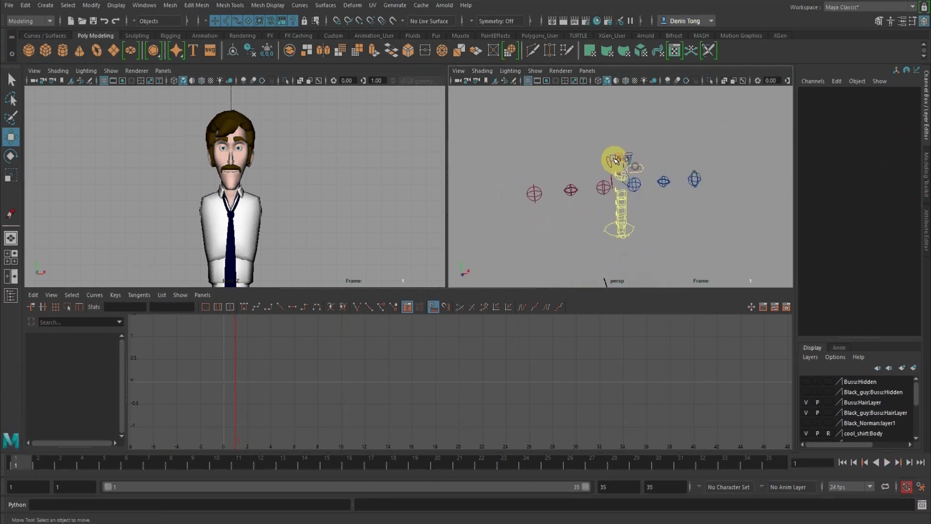
pyautogui.keyDown('alt'); pyautogui.moveTo(615, 156); pyautogui.dragTo(666, 207, button='right'); pyautogui.keyUp('alt')
pyautogui.keyDown('alt'); pyautogui.moveTo(666, 207); pyautogui.dragTo(637, 190); pyautogui.keyUp('alt')
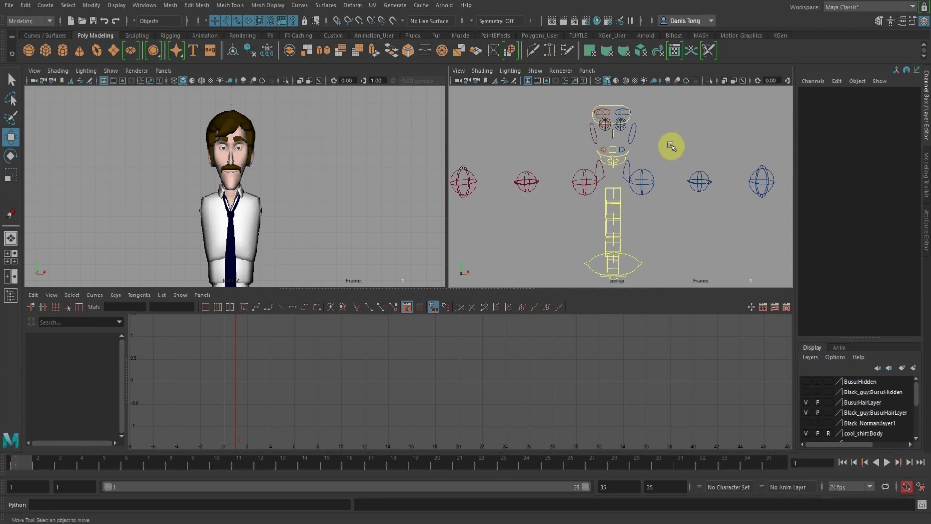
pyautogui.keyDown('alt'); pyautogui.moveTo(670, 144); pyautogui.dragTo(648, 144); pyautogui.keyUp('alt')
pyautogui.click(635, 259)
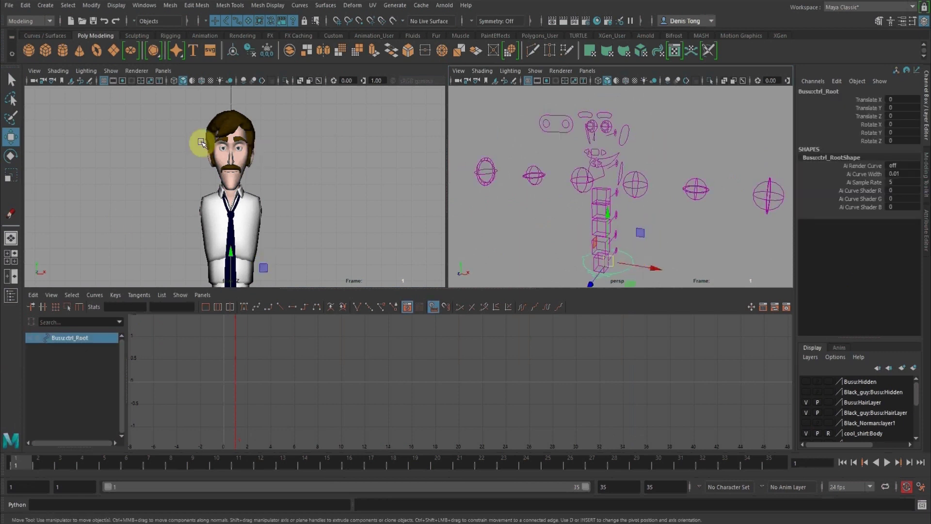
pyautogui.click(10, 157)
pyautogui.keyDown('alt'); pyautogui.moveTo(669, 258); pyautogui.dragTo(670, 248, button='middle'); pyautogui.keyUp('alt')
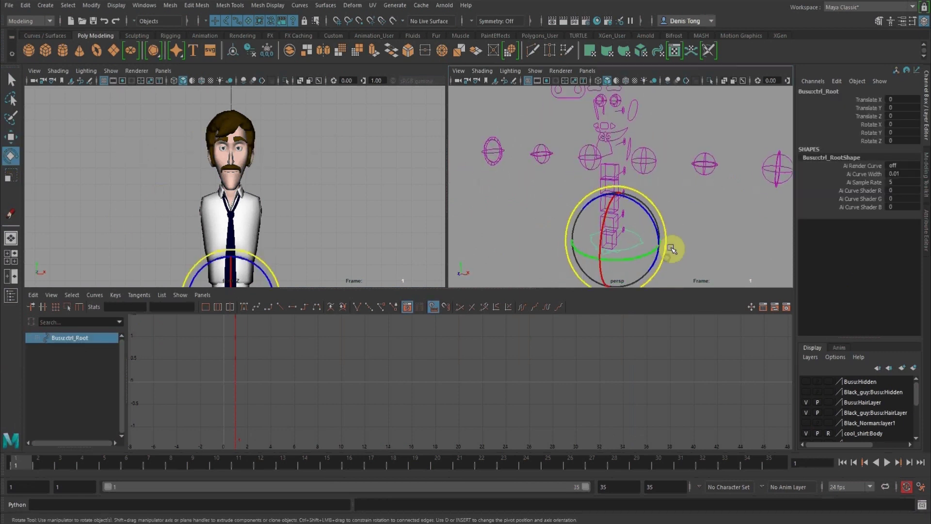
pyautogui.moveTo(650, 253); pyautogui.dragTo(643, 254)
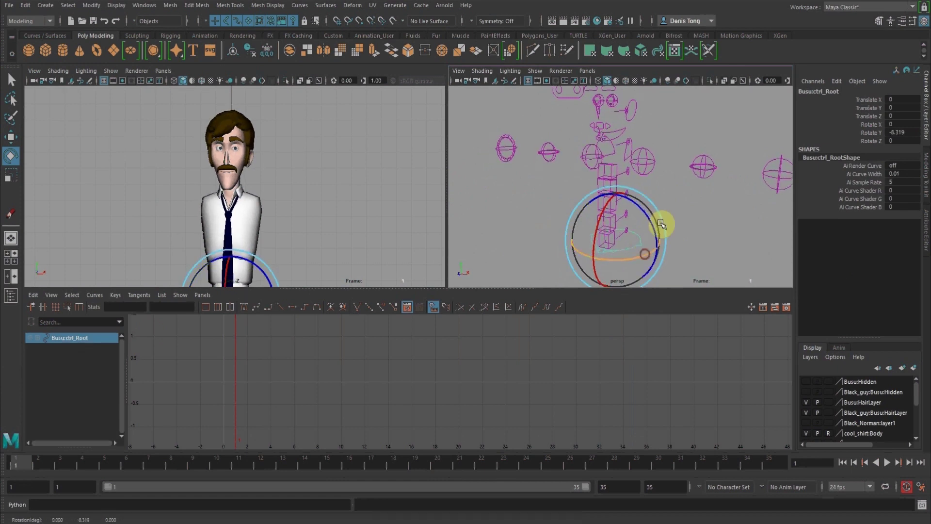
# Rotate the SpineB, SpineC and SpineD controls together to about -1.17 in Rotate X and key them at frame 1
pyautogui.keyDown('alt'); pyautogui.moveTo(661, 173); pyautogui.dragTo(654, 196, button='middle'); pyautogui.keyUp('alt')
pyautogui.keyDown('alt'); pyautogui.moveTo(655, 196); pyautogui.dragTo(640, 238); pyautogui.keyUp('alt')
pyautogui.click(624, 125)
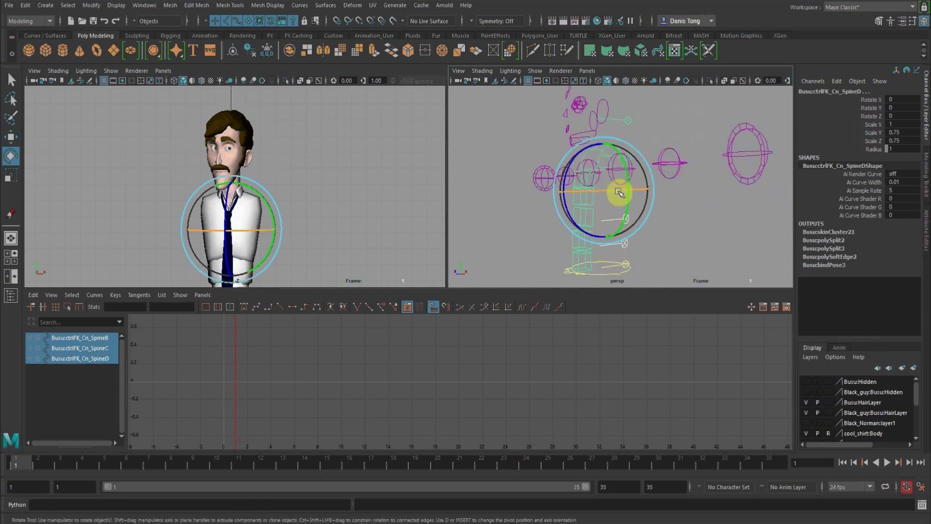
pyautogui.moveTo(618, 189); pyautogui.dragTo(615, 191)
pyautogui.keyDown('alt'); pyautogui.moveTo(597, 163); pyautogui.dragTo(601, 200, button='middle'); pyautogui.keyUp('alt')
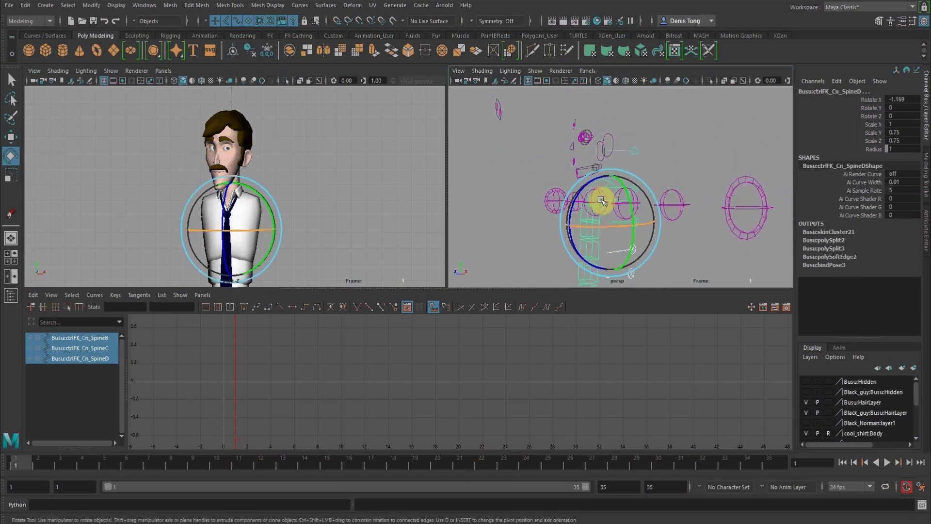
pyautogui.keyDown('alt'); pyautogui.moveTo(601, 194); pyautogui.dragTo(601, 206); pyautogui.keyUp('alt')
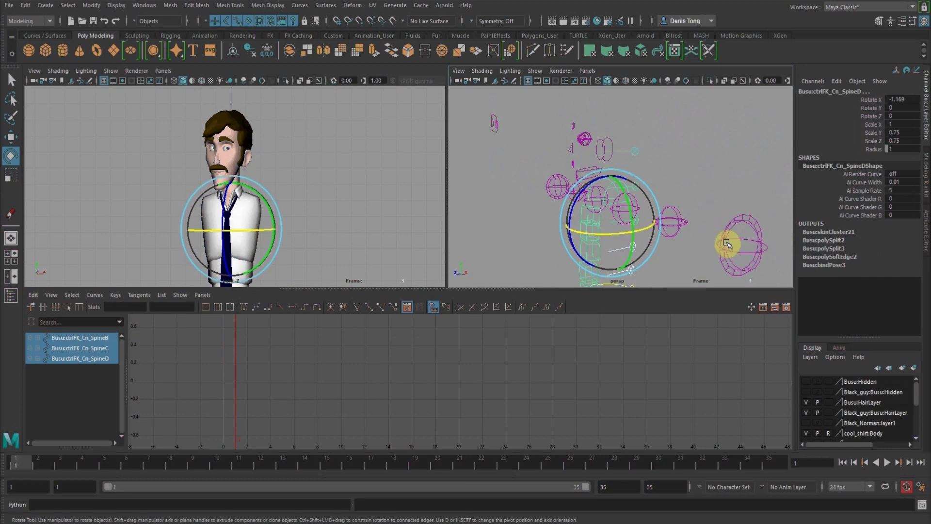
pyautogui.press('s')
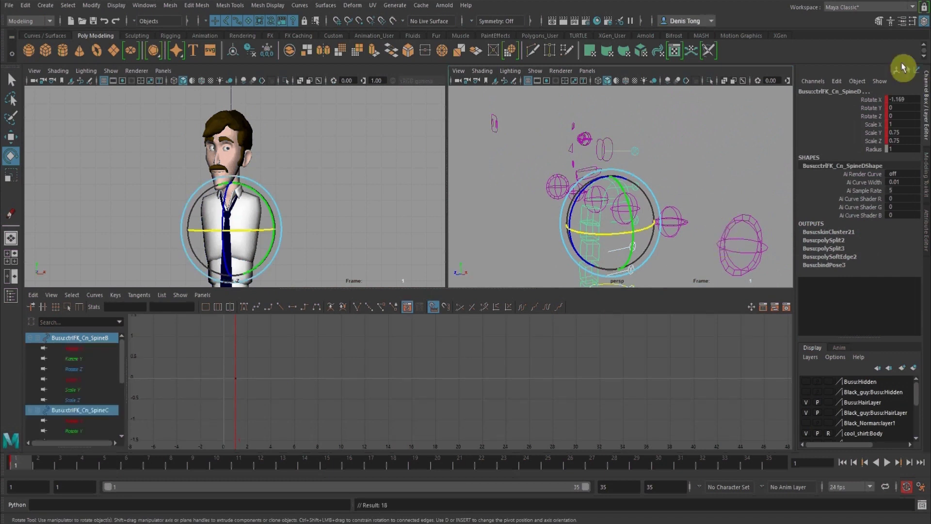
# Set keys on the SpineE and SpineF controls at frame 1
pyautogui.keyDown('alt'); pyautogui.moveTo(664, 142); pyautogui.dragTo(608, 144); pyautogui.keyUp('alt')
pyautogui.click(656, 167)
pyautogui.click(637, 189)
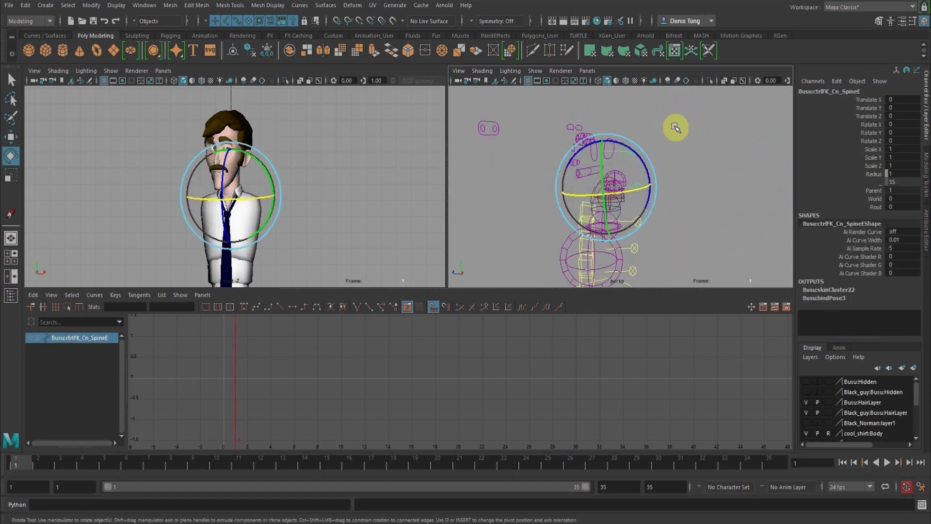
pyautogui.press('s')
pyautogui.click(675, 136)
pyautogui.click(635, 153)
pyautogui.press('s')
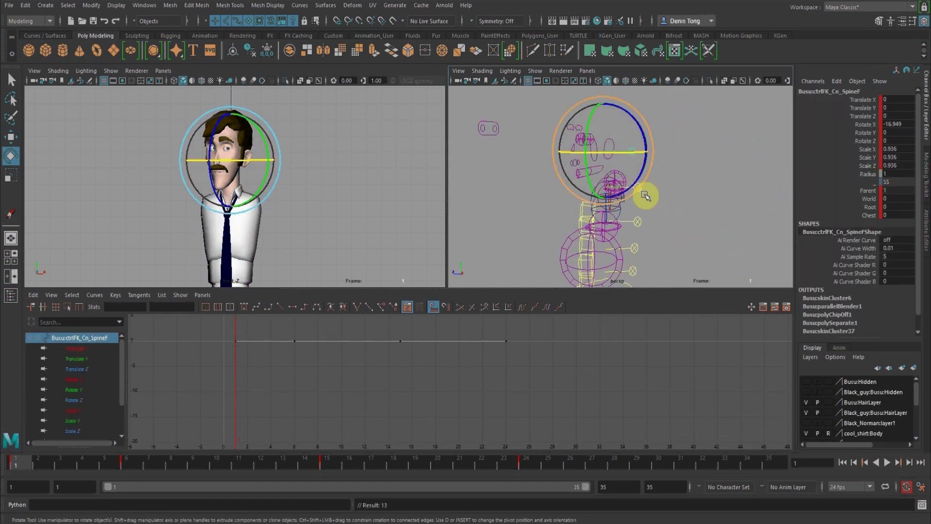
# Set a key on the root control at frame 1
pyautogui.keyDown('alt'); pyautogui.moveTo(617, 282); pyautogui.dragTo(624, 226, button='middle'); pyautogui.keyUp('alt')
pyautogui.click(619, 235)
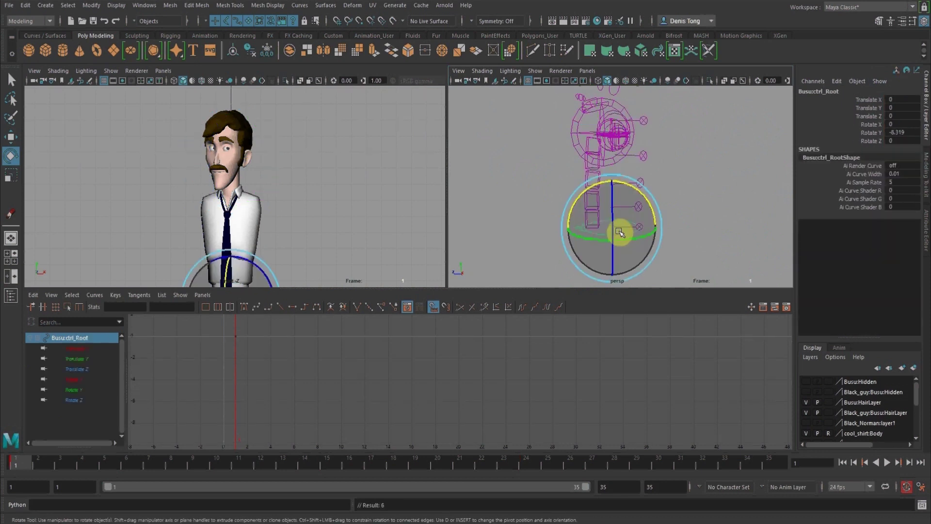
pyautogui.press('s')
pyautogui.keyDown('alt'); pyautogui.moveTo(645, 197); pyautogui.dragTo(682, 195); pyautogui.keyUp('alt')
pyautogui.keyDown('alt'); pyautogui.moveTo(644, 209); pyautogui.dragTo(661, 187); pyautogui.keyUp('alt')
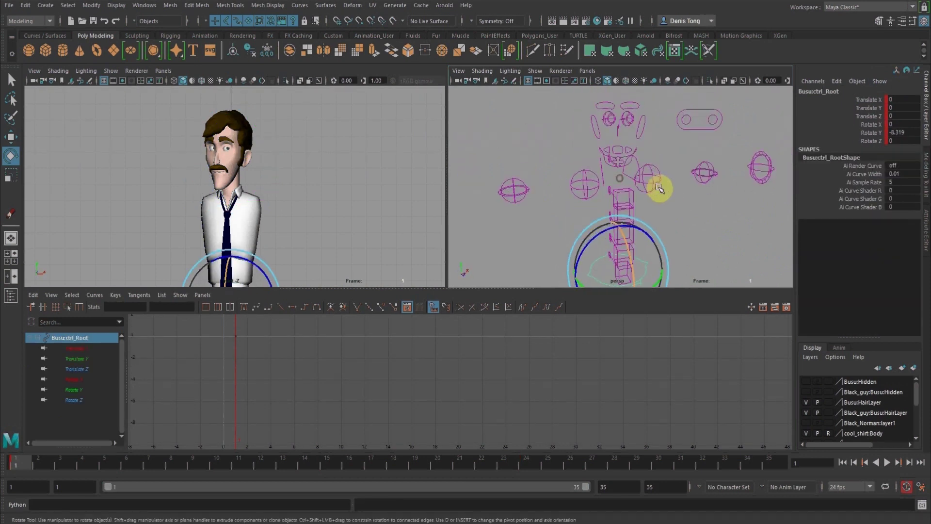
# Move the central eye control to about -5.34 in Translate X and 0.19 in Translate Y at frame 1
pyautogui.click(695, 134)
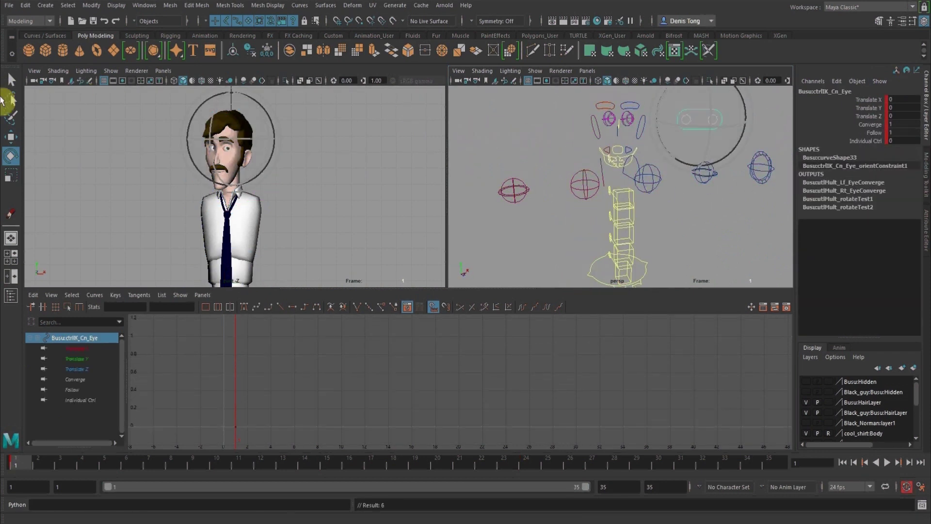
pyautogui.click(11, 136)
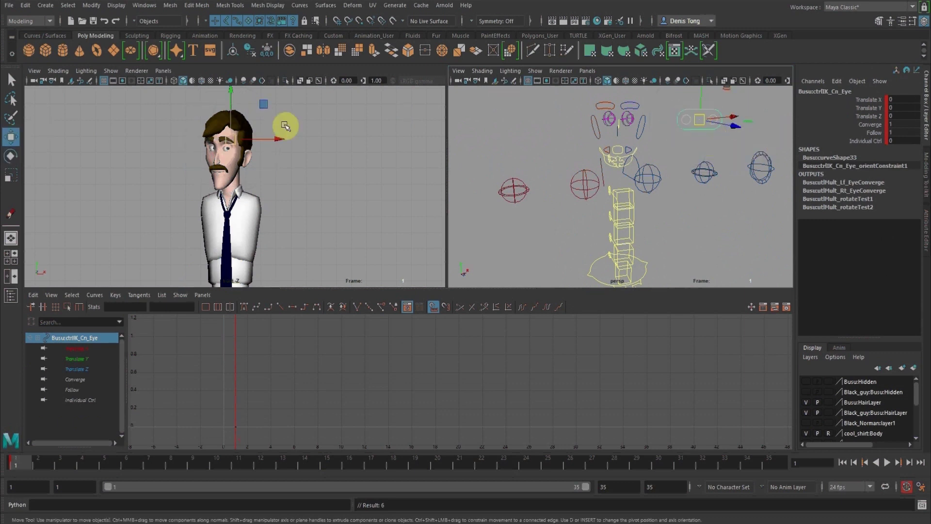
pyautogui.moveTo(236, 140); pyautogui.dragTo(157, 134)
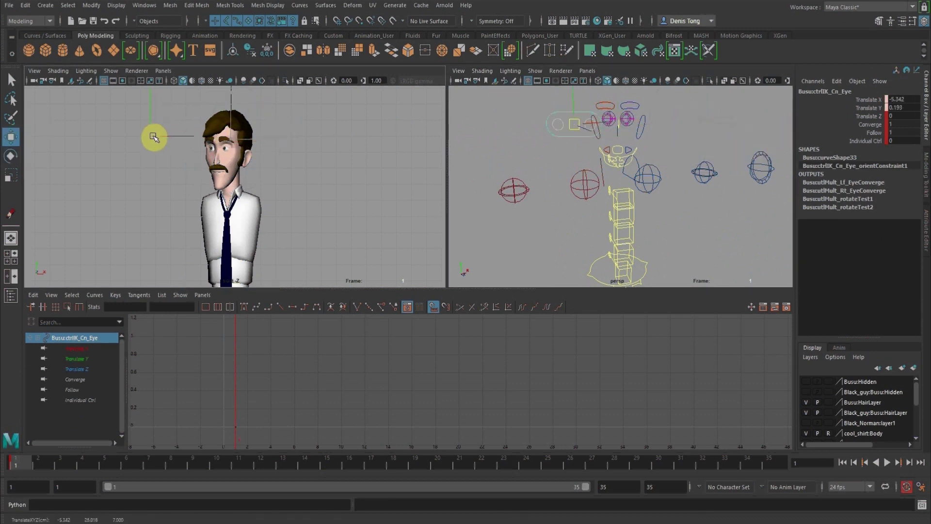
# Rotate the SpineE control to about -7.25 in Rotate X at frame 1
pyautogui.keyDown('alt'); pyautogui.moveTo(665, 199); pyautogui.dragTo(626, 207); pyautogui.keyUp('alt')
pyautogui.keyDown('alt'); pyautogui.moveTo(682, 191); pyautogui.dragTo(623, 185); pyautogui.keyUp('alt')
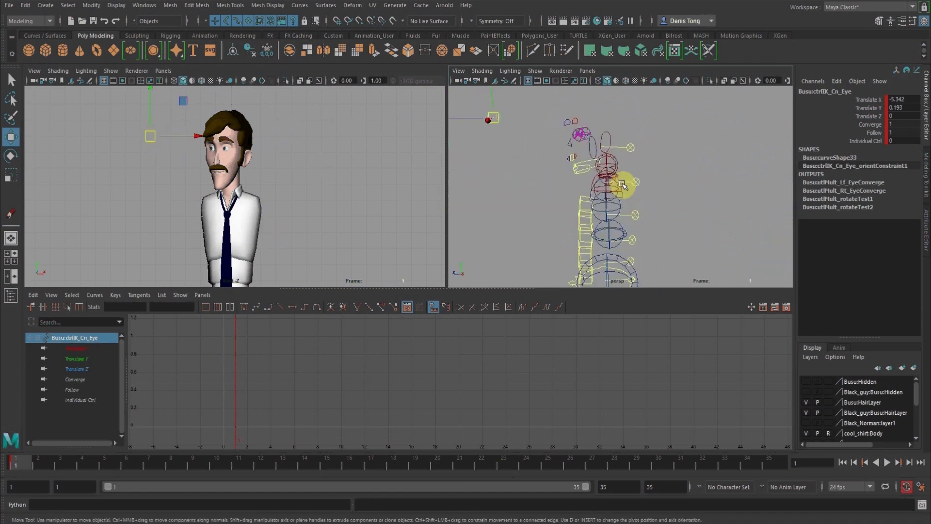
pyautogui.click(635, 183)
pyautogui.press('f')
pyautogui.click(10, 156)
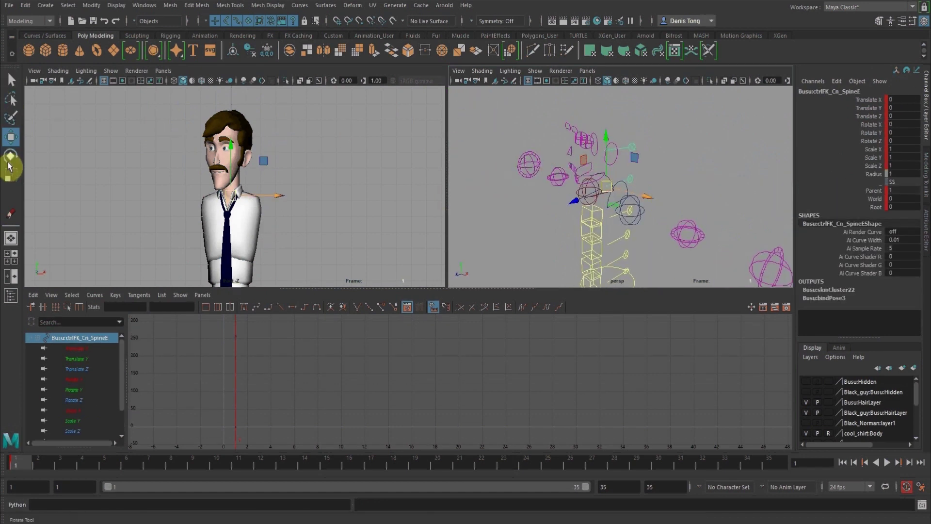
pyautogui.doubleClick(10, 158)
pyautogui.click(266, 75)
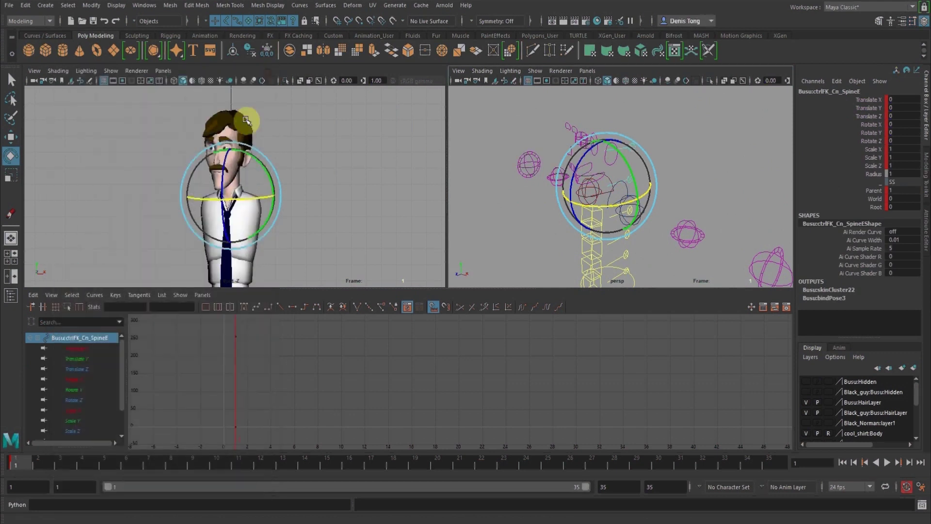
pyautogui.moveTo(264, 193); pyautogui.dragTo(260, 199)
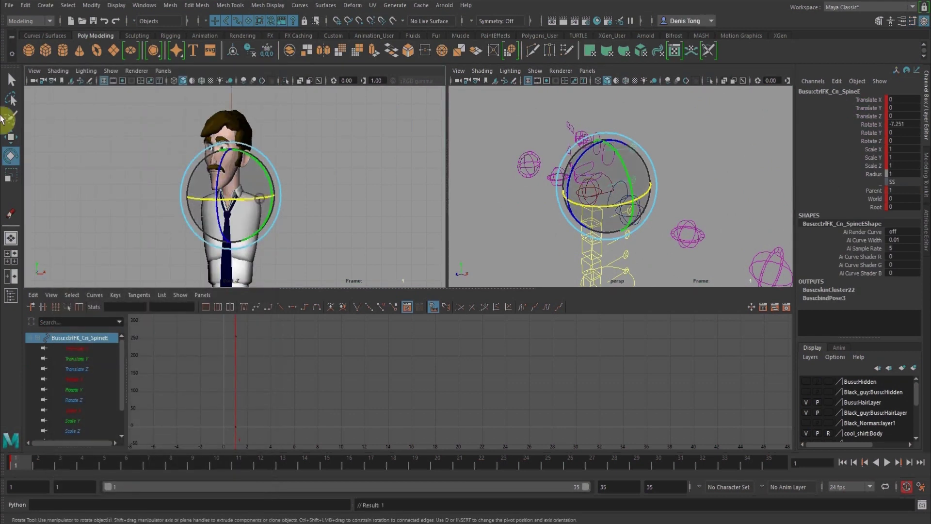
# Set the right brow control's Brow All UD to 1.5 and key that channel at frame 1
pyautogui.click(10, 139)
pyautogui.keyDown('alt'); pyautogui.moveTo(629, 150); pyautogui.dragTo(652, 166, button='middle'); pyautogui.keyUp('alt')
pyautogui.scroll(3, 655, 179)
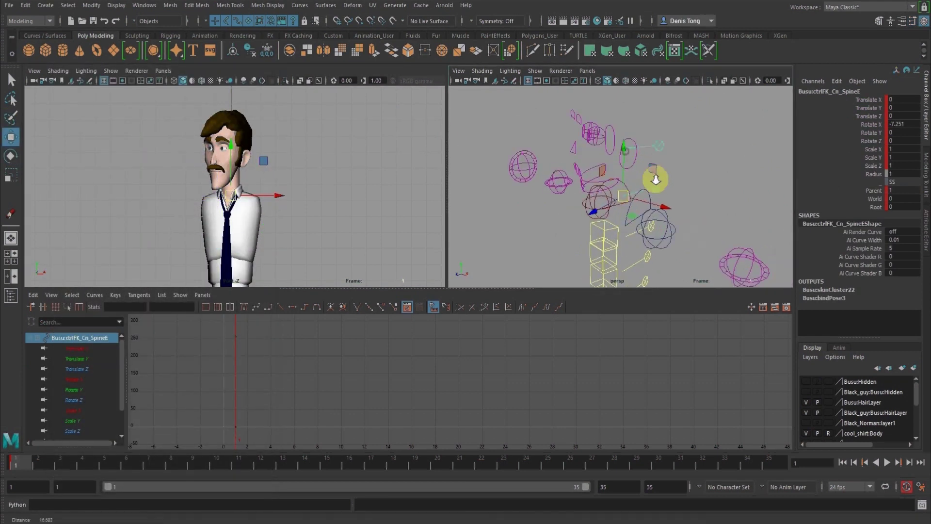
pyautogui.keyDown('alt'); pyautogui.moveTo(645, 177); pyautogui.dragTo(676, 169); pyautogui.keyUp('alt')
pyautogui.scroll(3, 655, 150)
pyautogui.keyDown('alt'); pyautogui.moveTo(647, 145); pyautogui.dragTo(637, 183, button='middle'); pyautogui.keyUp('alt')
pyautogui.keyDown('alt'); pyautogui.moveTo(622, 166); pyautogui.dragTo(664, 205, button='right'); pyautogui.keyUp('alt')
pyautogui.keyDown('alt'); pyautogui.moveTo(631, 173); pyautogui.dragTo(649, 172); pyautogui.keyUp('alt')
pyautogui.click(609, 165)
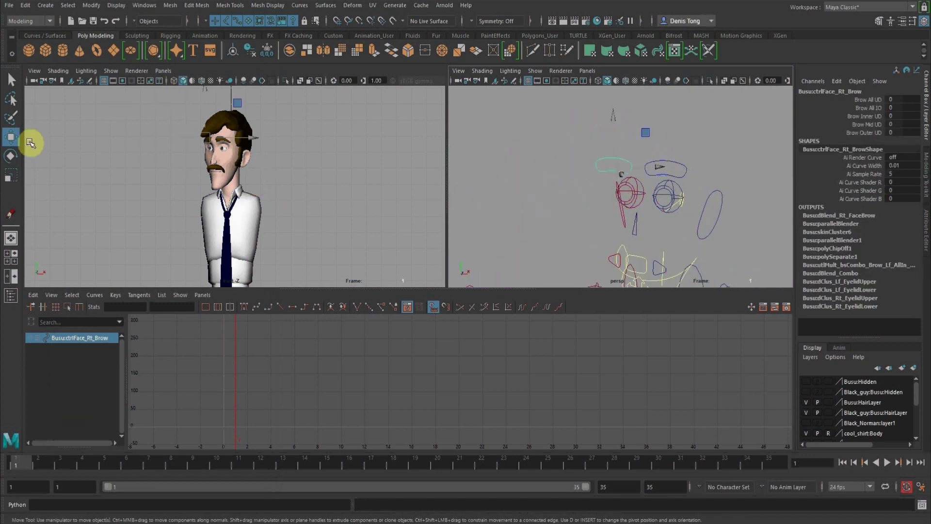
pyautogui.click(874, 100)
pyautogui.moveTo(326, 139); pyautogui.dragTo(332, 134, button='middle')
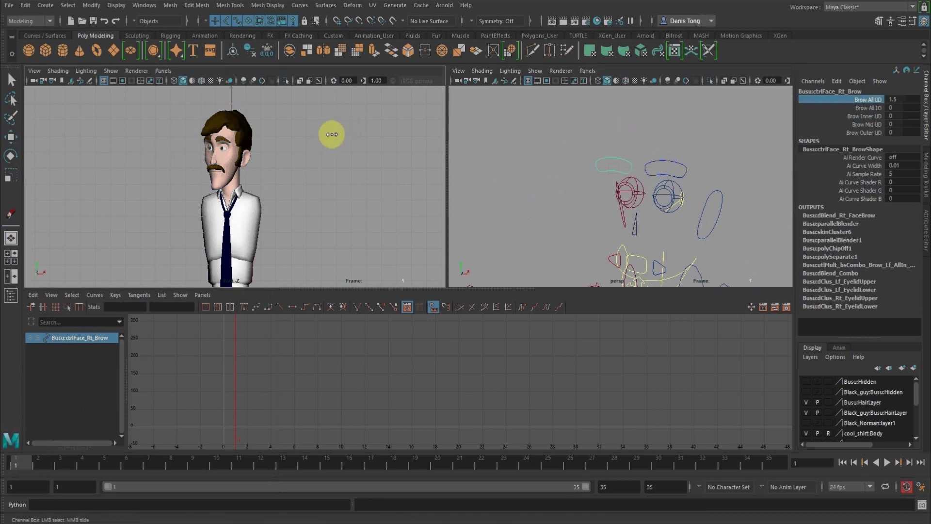
pyautogui.keyDown('alt'); pyautogui.moveTo(584, 125); pyautogui.dragTo(627, 162); pyautogui.keyUp('alt')
pyautogui.rightClick(872, 101)
pyautogui.click(870, 121)
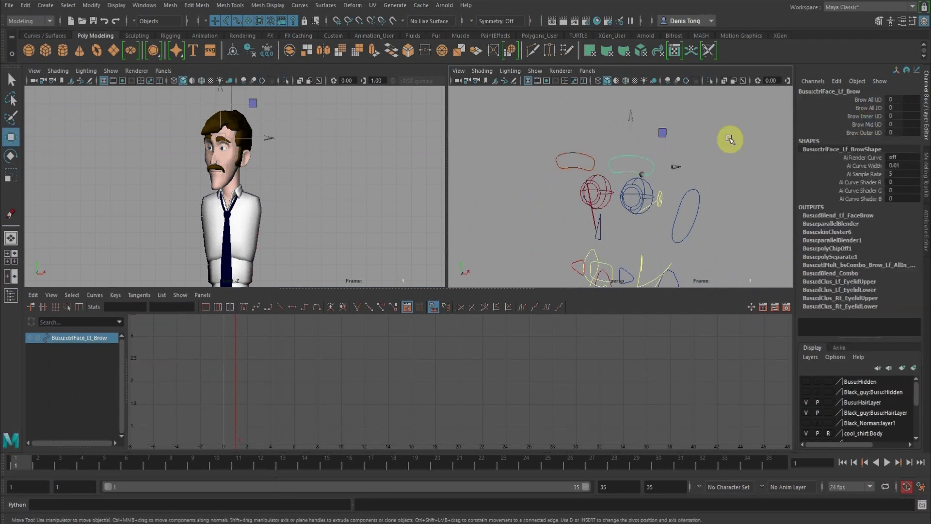
# Set the left brow control's Brow Mid UD to -2.1 and key that channel at frame 1
pyautogui.click(866, 124)
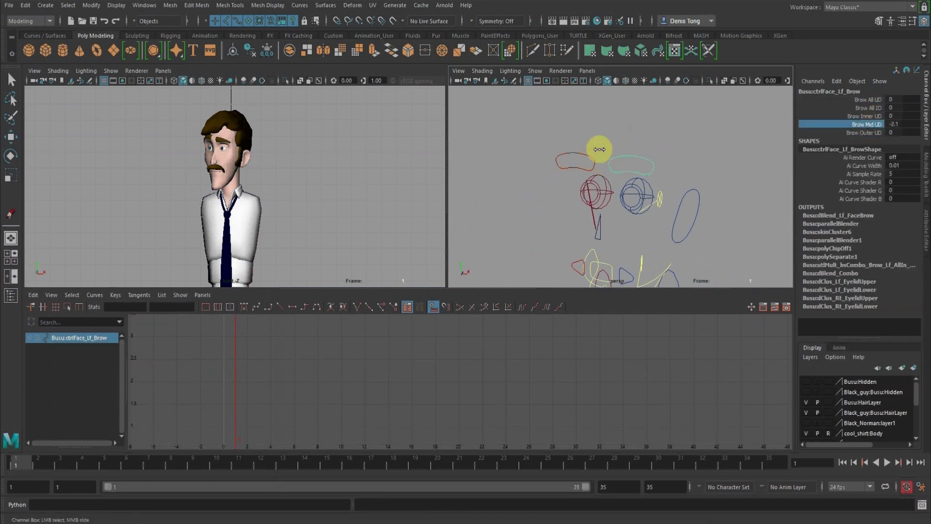
pyautogui.rightClick(873, 129)
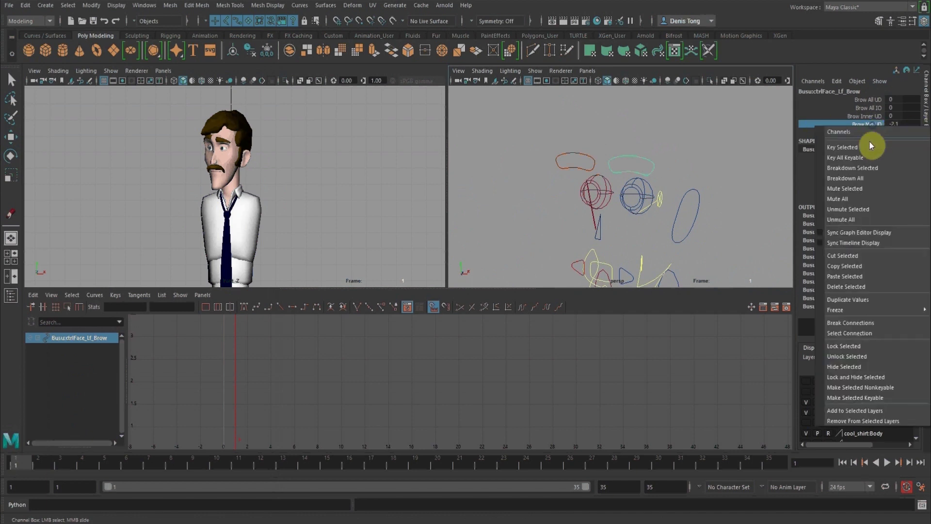
pyautogui.click(869, 144)
# Rotate the jaw control to about 3.39 in Rotate X and check the mouth shape up close
pyautogui.keyDown('alt'); pyautogui.moveTo(671, 163); pyautogui.dragTo(654, 66, button='middle'); pyautogui.keyUp('alt')
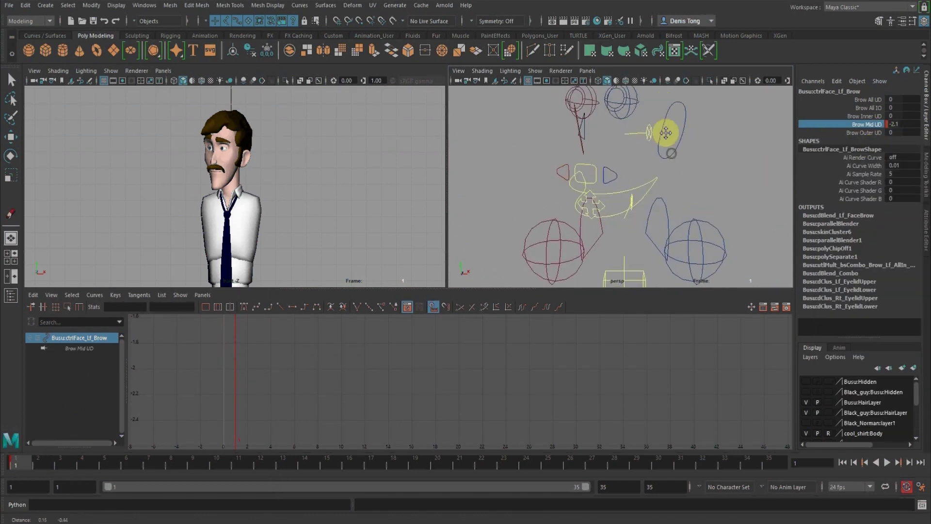
pyautogui.click(617, 182)
pyautogui.press('w')
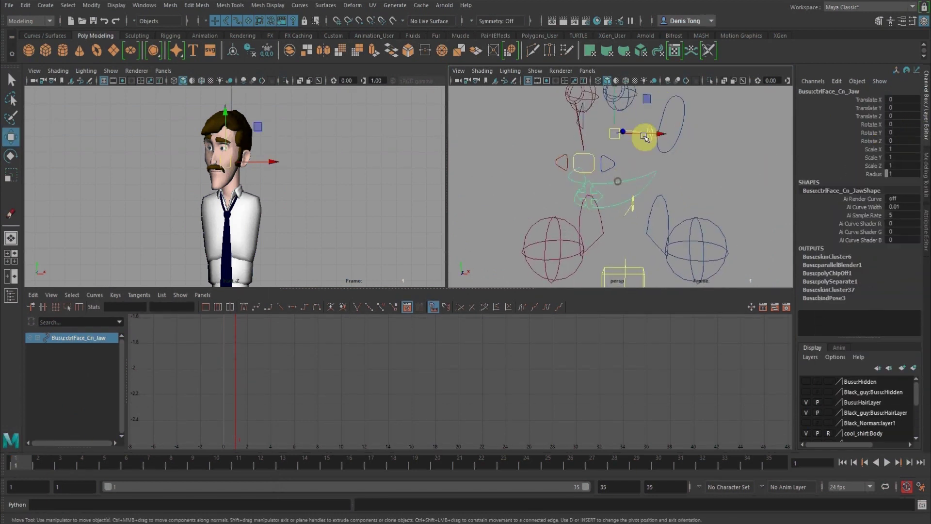
pyautogui.click(8, 160)
pyautogui.keyDown('alt'); pyautogui.moveTo(523, 133); pyautogui.dragTo(518, 159, button='middle'); pyautogui.keyUp('alt')
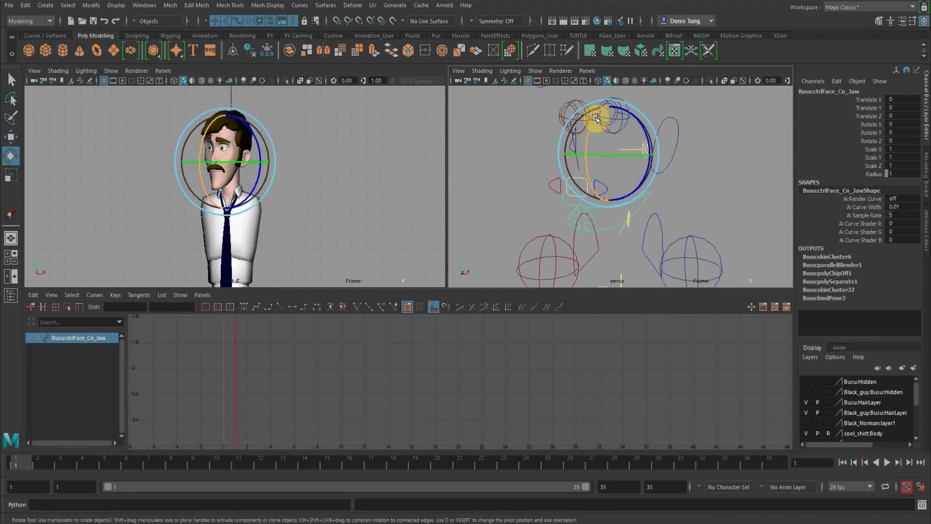
pyautogui.click(595, 118)
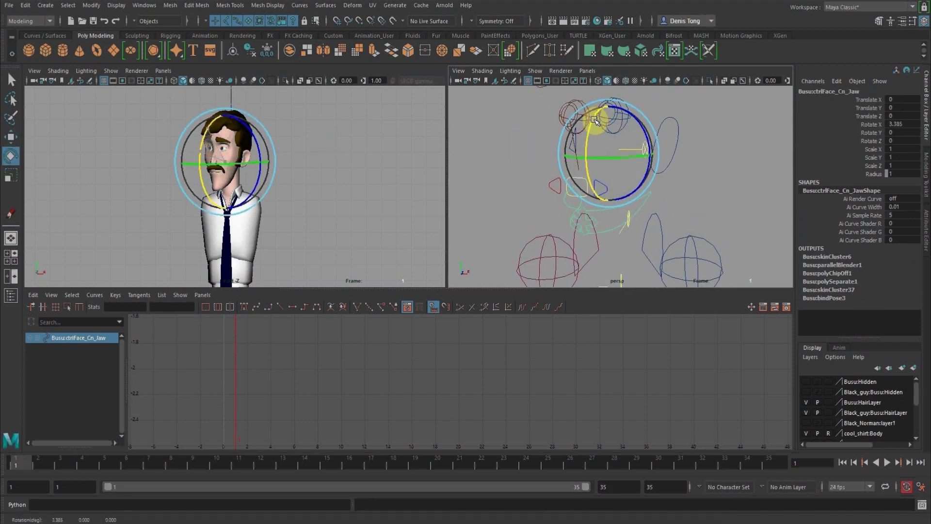
pyautogui.keyDown('alt'); pyautogui.moveTo(205, 166); pyautogui.dragTo(221, 172); pyautogui.keyUp('alt')
pyautogui.keyDown('alt'); pyautogui.moveTo(220, 172); pyautogui.dragTo(353, 227, button='right'); pyautogui.keyUp('alt')
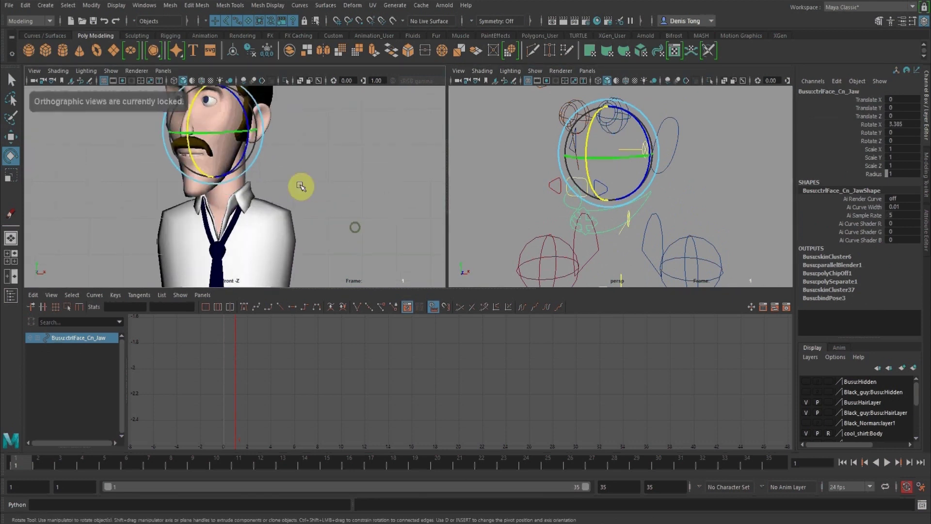
pyautogui.keyDown('alt'); pyautogui.moveTo(299, 185); pyautogui.dragTo(275, 181, button='middle'); pyautogui.keyUp('alt')
pyautogui.keyDown('alt'); pyautogui.moveTo(270, 171); pyautogui.dragTo(308, 190, button='right'); pyautogui.keyUp('alt')
pyautogui.click(203, 127)
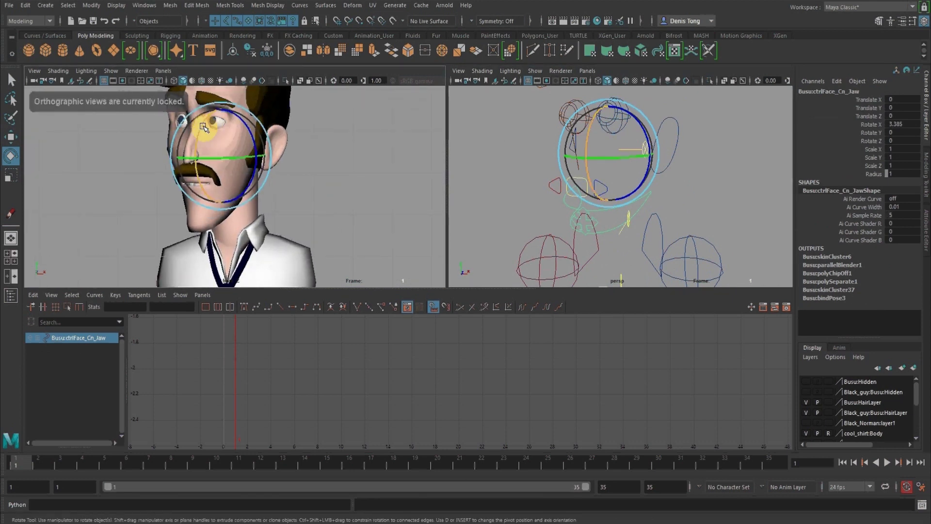
# Set Crnr UD to -1.6 on the left and right lip controls together and key that channel at frame 1
pyautogui.keyDown('alt'); pyautogui.moveTo(603, 130); pyautogui.dragTo(558, 127, button='right'); pyautogui.keyUp('alt')
pyautogui.click(742, 175)
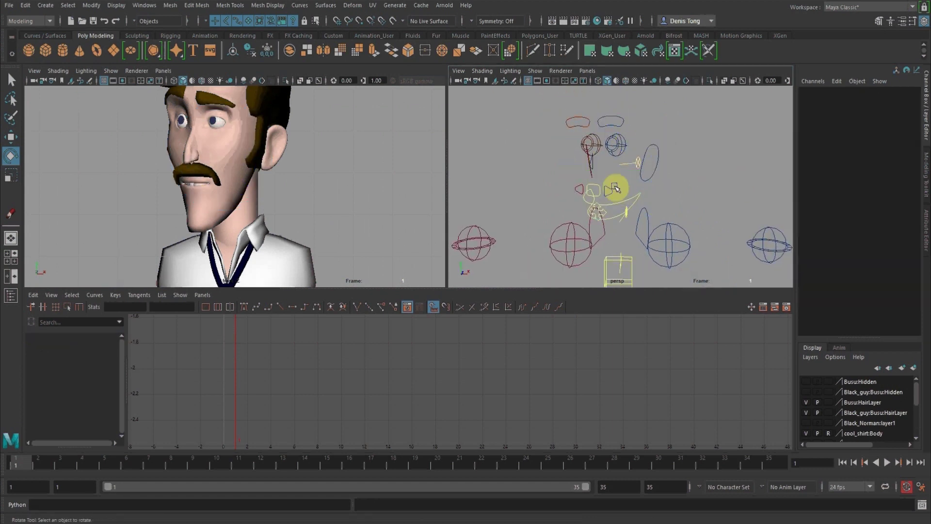
pyautogui.keyDown('alt'); pyautogui.moveTo(603, 178); pyautogui.dragTo(652, 237, button='right'); pyautogui.keyUp('alt')
pyautogui.click(606, 198)
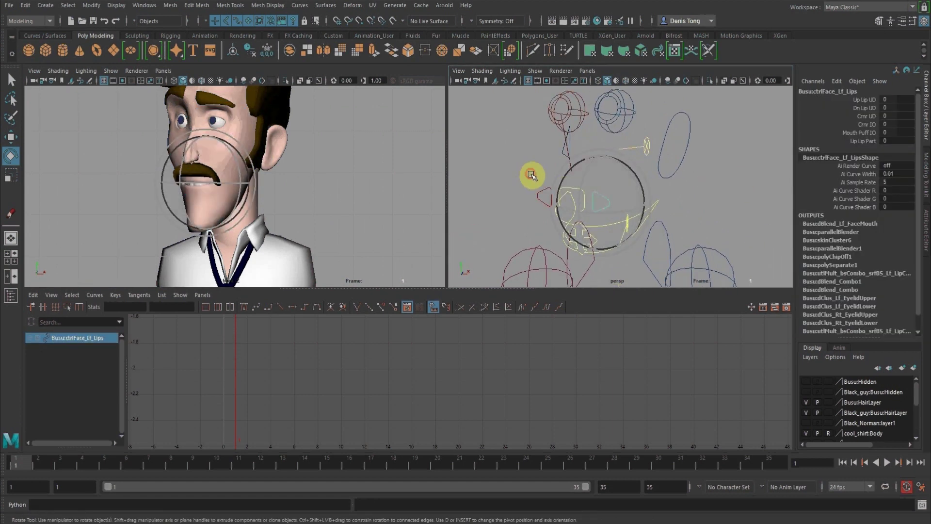
pyautogui.keyDown('shift'); pyautogui.click(544, 198); pyautogui.keyUp('shift')
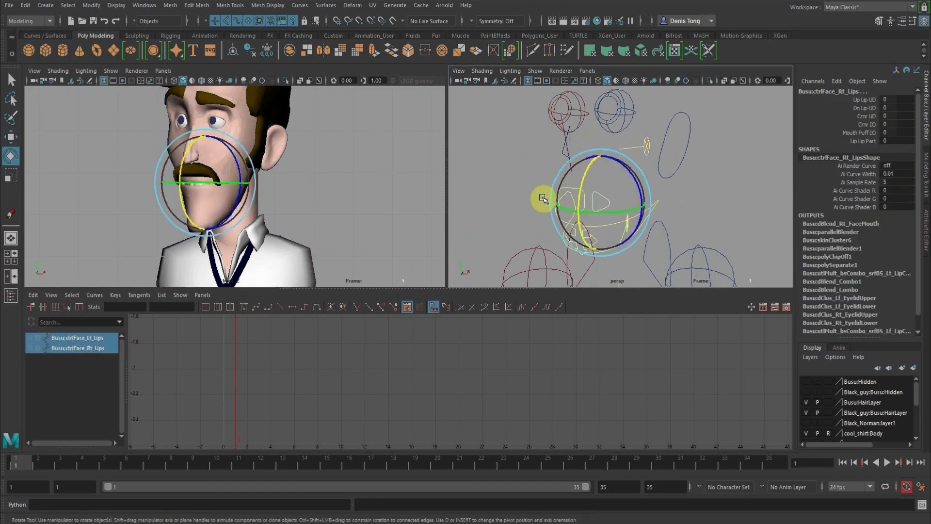
pyautogui.click(865, 117)
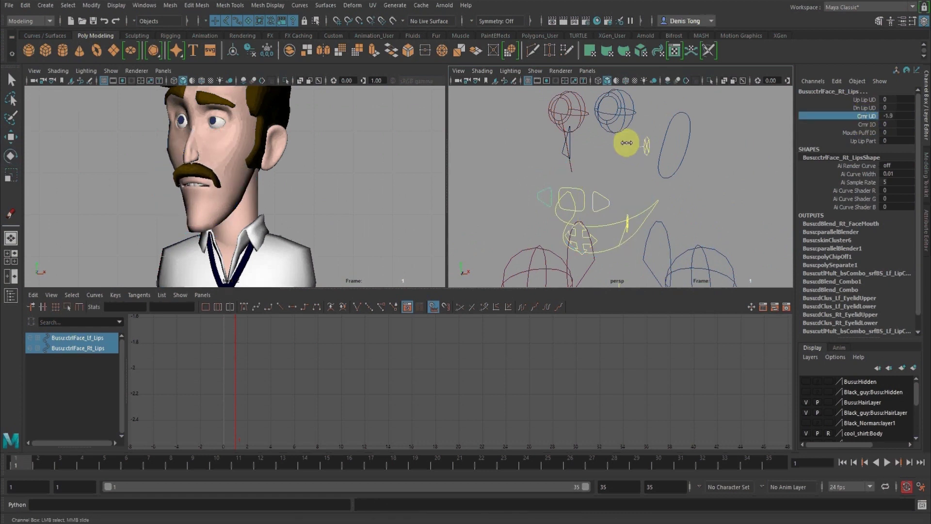
pyautogui.keyDown('alt'); pyautogui.moveTo(630, 154); pyautogui.dragTo(681, 152); pyautogui.keyUp('alt')
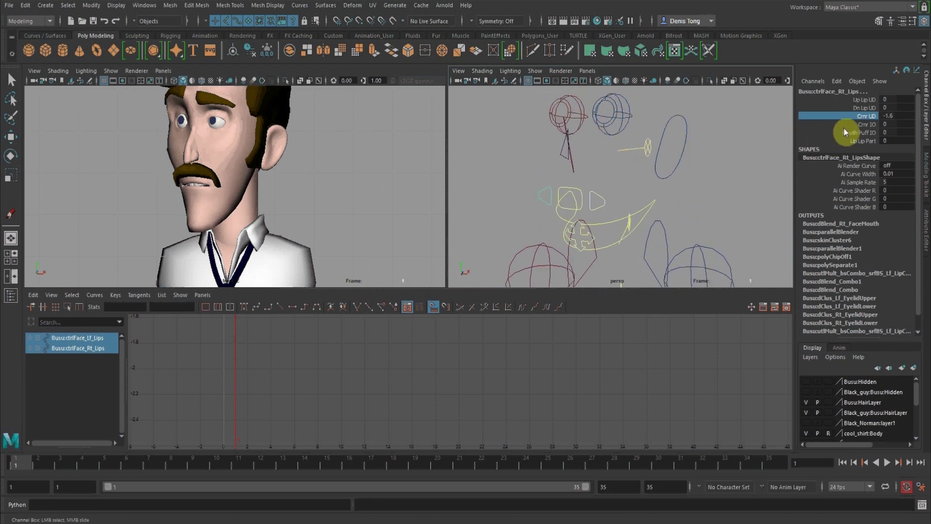
pyautogui.rightClick(866, 116)
pyautogui.click(860, 137)
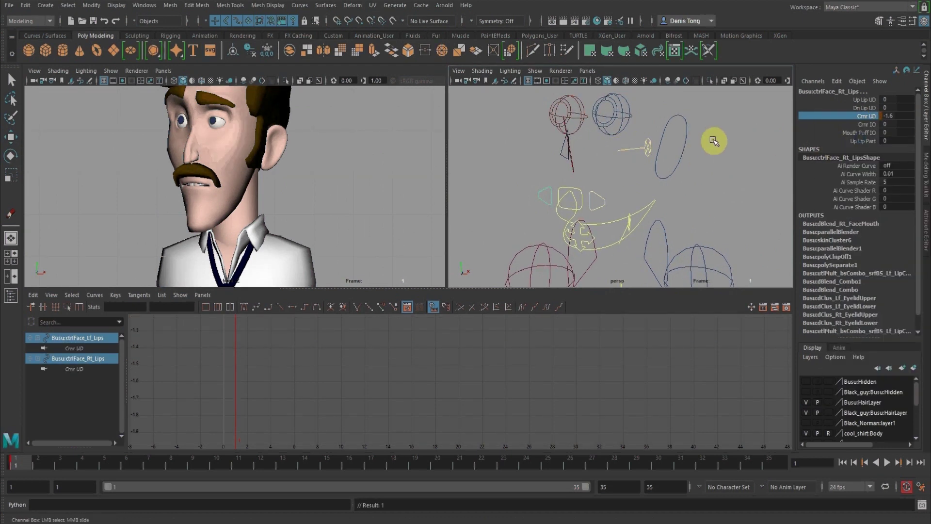
# Set keys on the left and right clavicle controls together at frame 1
pyautogui.keyDown('alt'); pyautogui.moveTo(714, 141); pyautogui.dragTo(638, 148, button='right'); pyautogui.keyUp('alt')
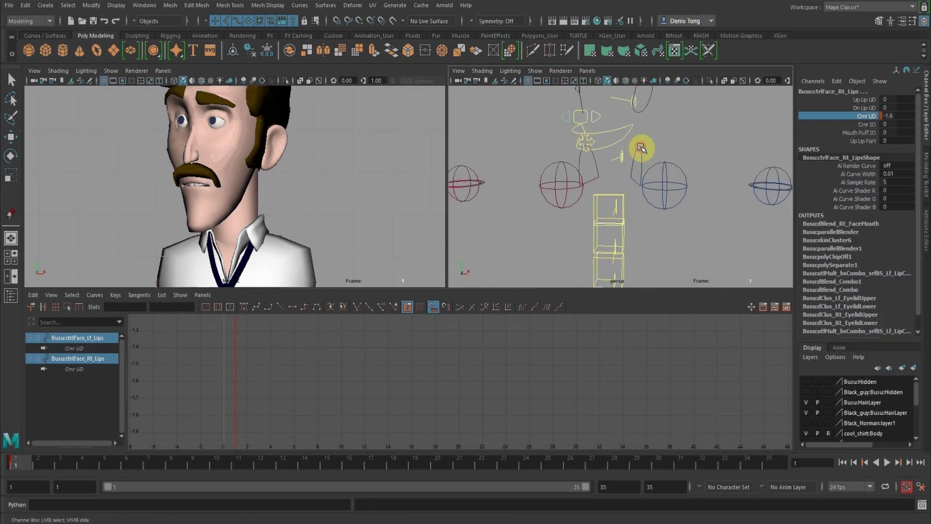
pyautogui.click(640, 147)
pyautogui.press('e')
pyautogui.keyDown('alt'); pyautogui.moveTo(551, 160); pyautogui.dragTo(569, 148); pyautogui.keyUp('alt')
pyautogui.keyDown('alt'); pyautogui.moveTo(567, 141); pyautogui.dragTo(590, 179, button='right'); pyautogui.keyUp('alt')
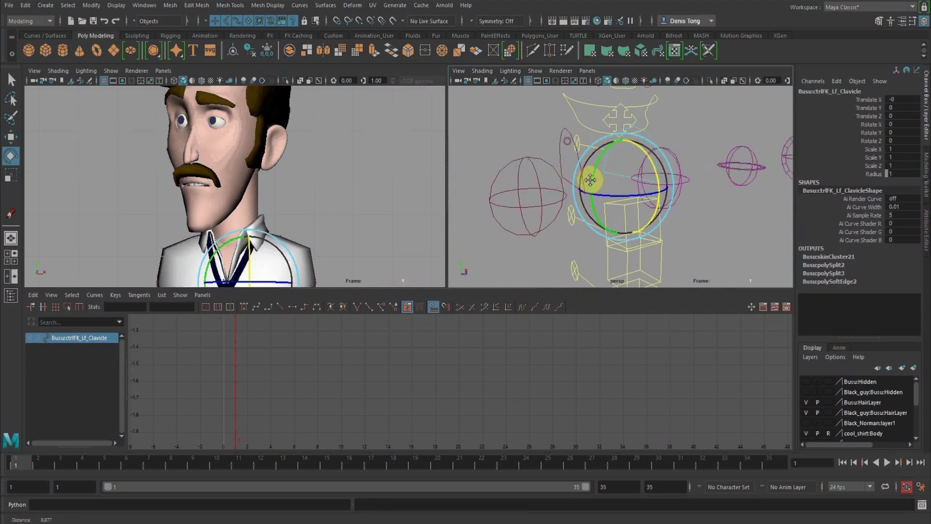
pyautogui.keyDown('alt'); pyautogui.moveTo(590, 180); pyautogui.dragTo(588, 177, button='middle'); pyautogui.keyUp('alt')
pyautogui.keyDown('shift'); pyautogui.click(560, 145); pyautogui.keyUp('shift')
pyautogui.press('s')
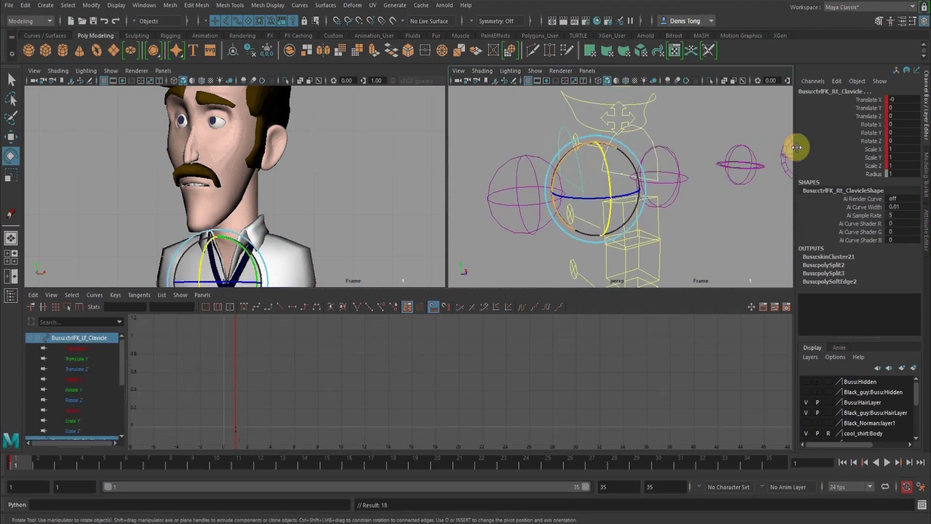
# Tilt the jaw control sideways to about 2.1 in Rotate Z, judging the pose in an enlarged front view
pyautogui.keyDown('alt'); pyautogui.moveTo(677, 155); pyautogui.dragTo(660, 203, button='right'); pyautogui.keyUp('alt')
pyautogui.keyDown('alt'); pyautogui.moveTo(660, 203); pyautogui.dragTo(624, 196); pyautogui.keyUp('alt')
pyautogui.keyDown('alt'); pyautogui.moveTo(624, 197); pyautogui.dragTo(612, 197, button='right'); pyautogui.keyUp('alt')
pyautogui.keyDown('alt'); pyautogui.moveTo(612, 197); pyautogui.dragTo(610, 207, button='middle'); pyautogui.keyUp('alt')
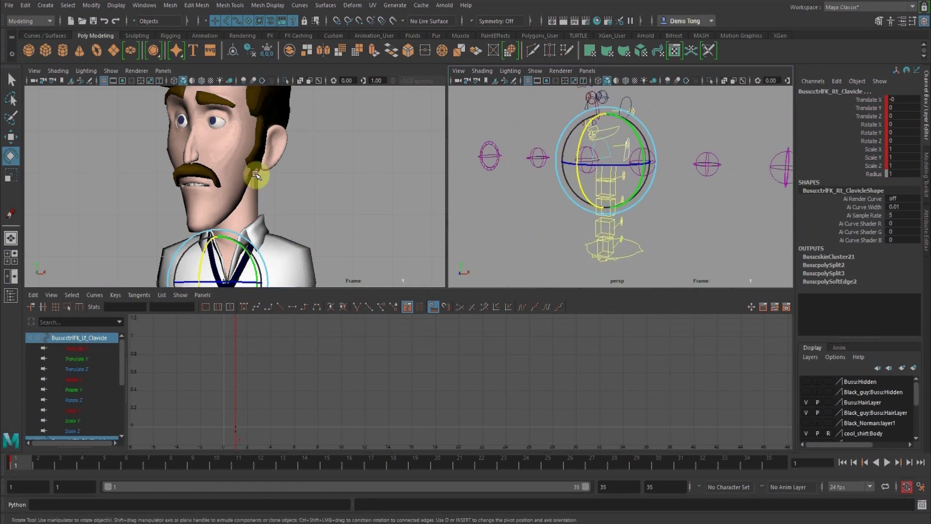
pyautogui.keyDown('alt'); pyautogui.moveTo(244, 165); pyautogui.dragTo(170, 154, button='right'); pyautogui.keyUp('alt')
pyautogui.keyDown('alt'); pyautogui.moveTo(628, 153); pyautogui.dragTo(656, 158, button='right'); pyautogui.keyUp('alt')
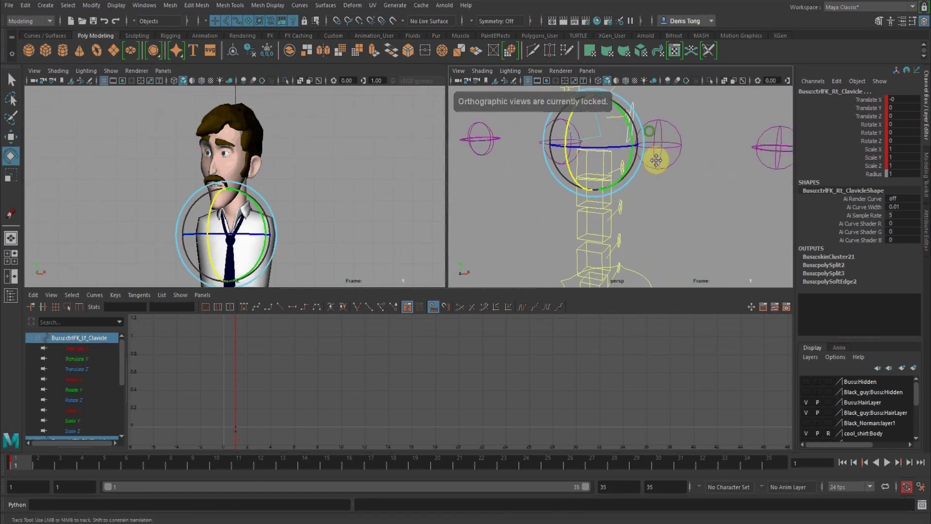
pyautogui.keyDown('alt'); pyautogui.moveTo(656, 158); pyautogui.dragTo(671, 235, button='middle'); pyautogui.keyUp('alt')
pyautogui.keyDown('alt'); pyautogui.moveTo(630, 175); pyautogui.dragTo(649, 195, button='right'); pyautogui.keyUp('alt')
pyautogui.click(667, 149)
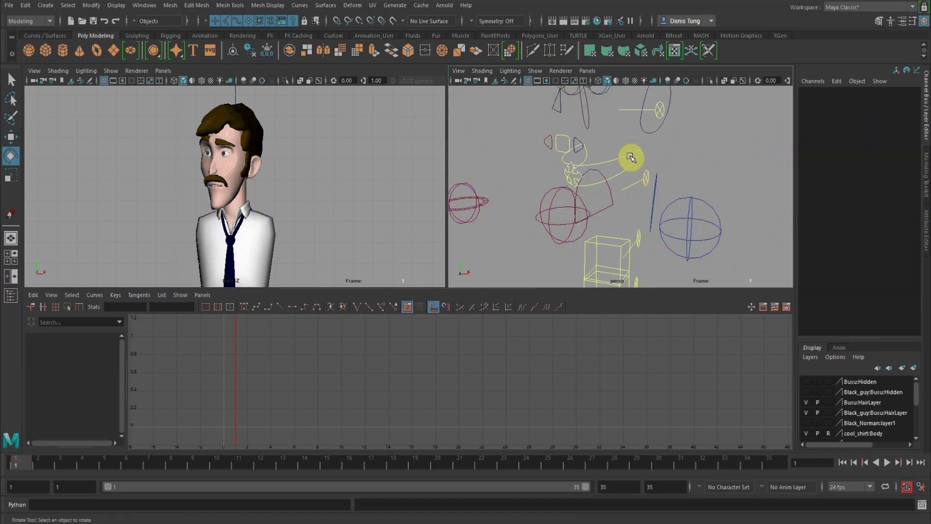
pyautogui.click(624, 157)
pyautogui.press('space')
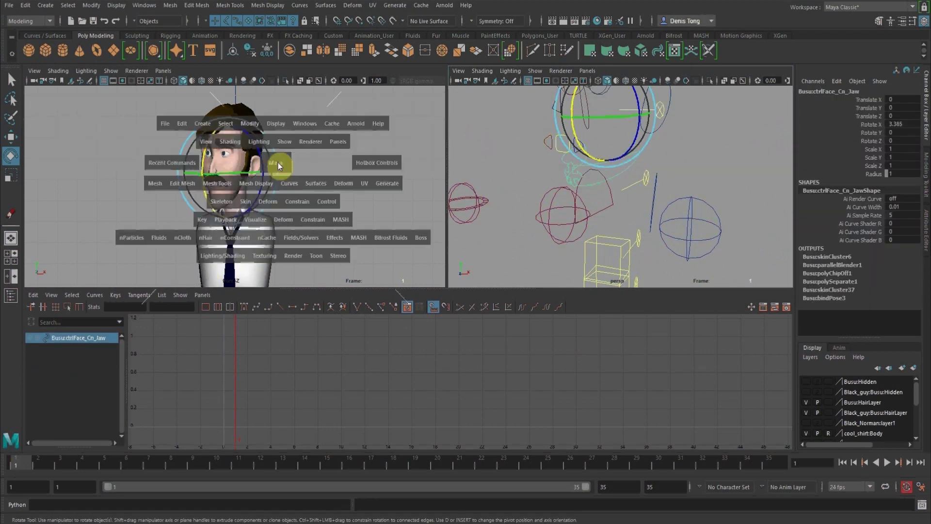
pyautogui.click(427, 221)
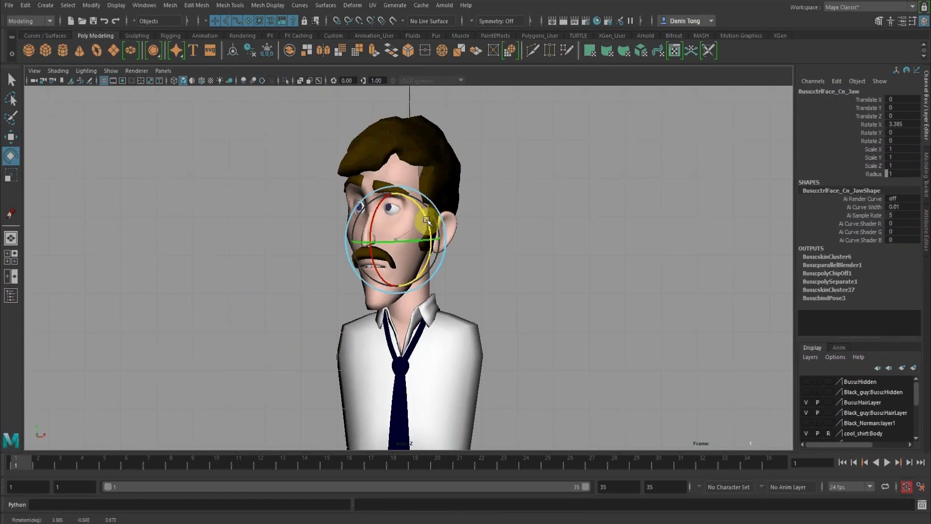
pyautogui.moveTo(427, 221); pyautogui.dragTo(427, 219)
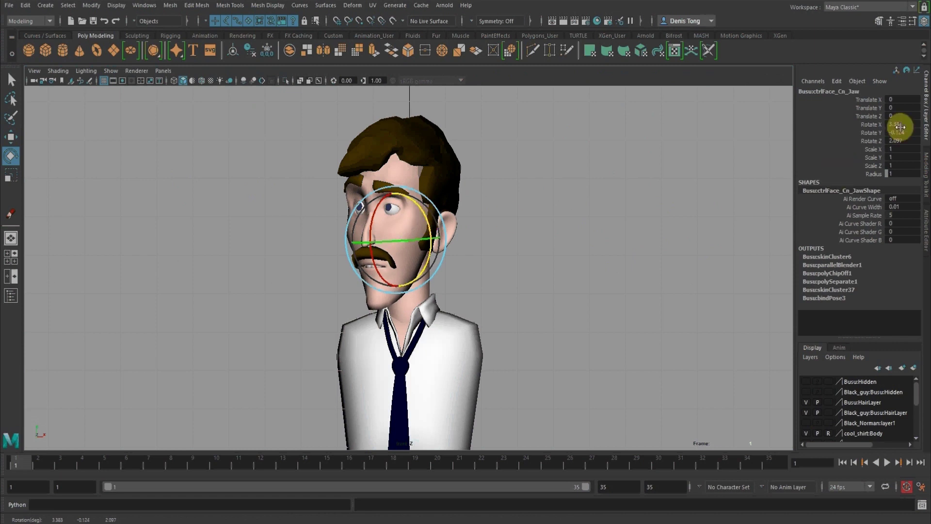
pyautogui.press('space')
pyautogui.scroll(3, 608, 175)
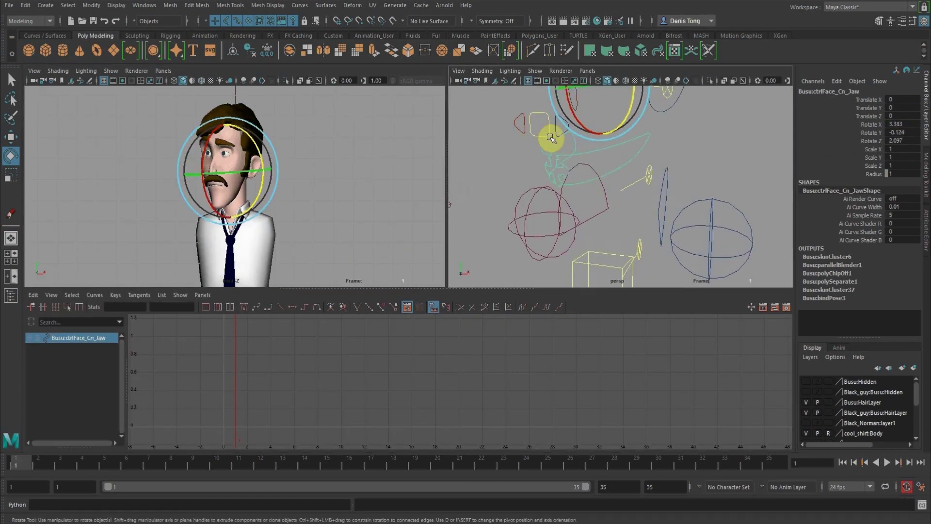
# Set Mouth LR to 1.5 on the centre lips control and key that channel at frame 1
pyautogui.click(543, 137)
pyautogui.press('space')
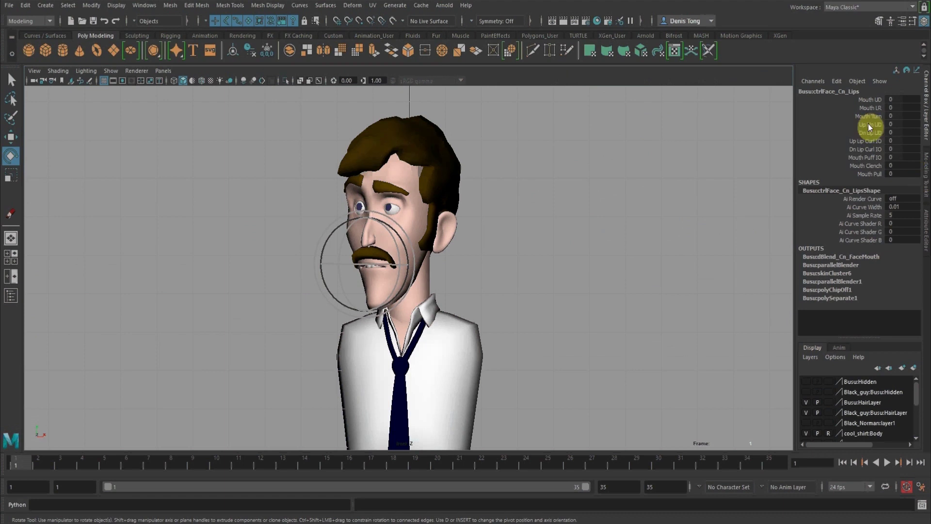
pyautogui.click(871, 108)
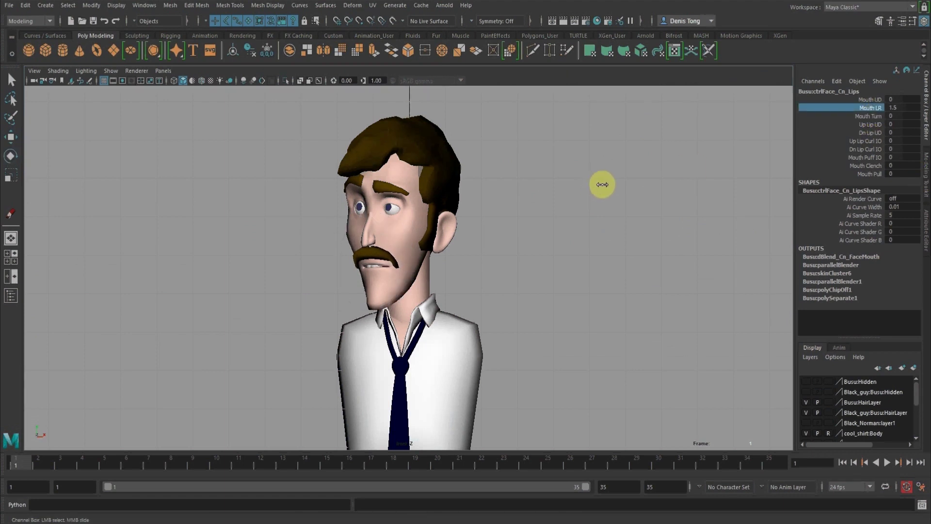
pyautogui.rightClick(873, 109)
pyautogui.click(864, 132)
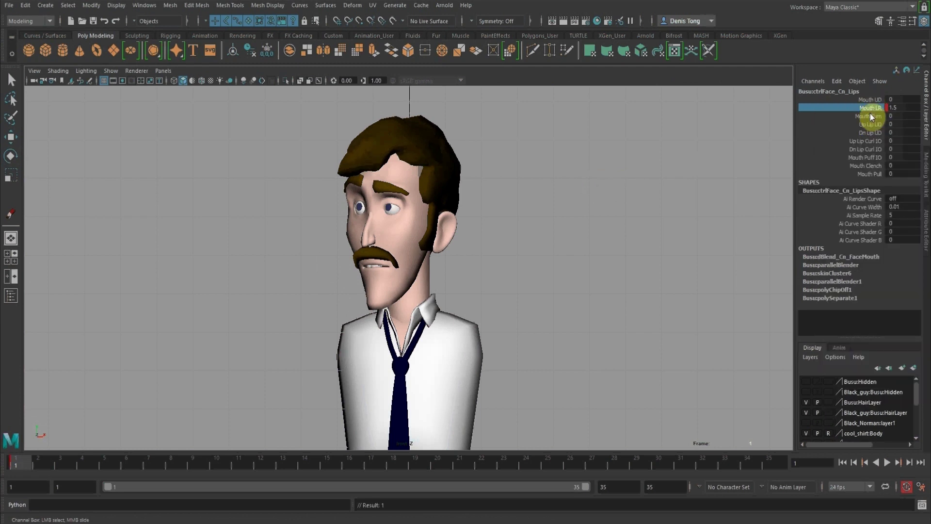
# Set Mouth Turn to 0.8 on the lips control and key that channel at frame 1
pyautogui.click(869, 115)
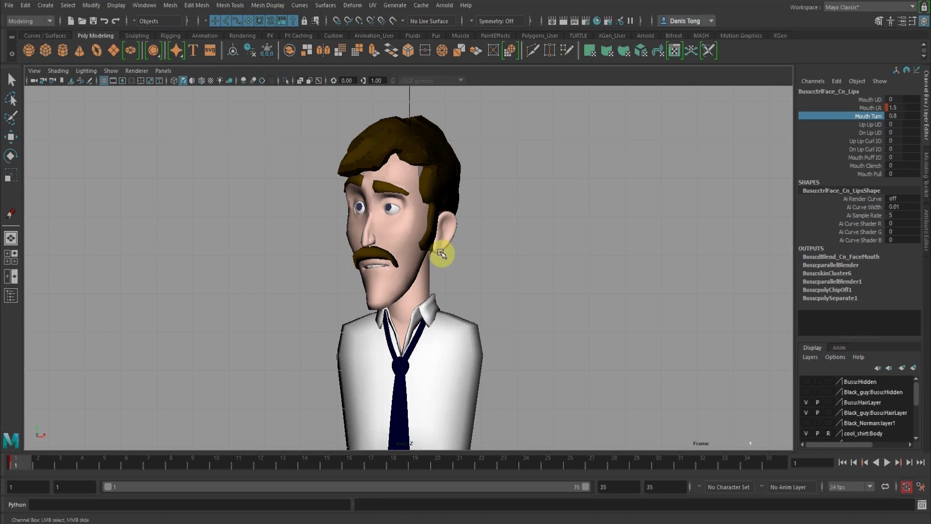
pyautogui.rightClick(871, 115)
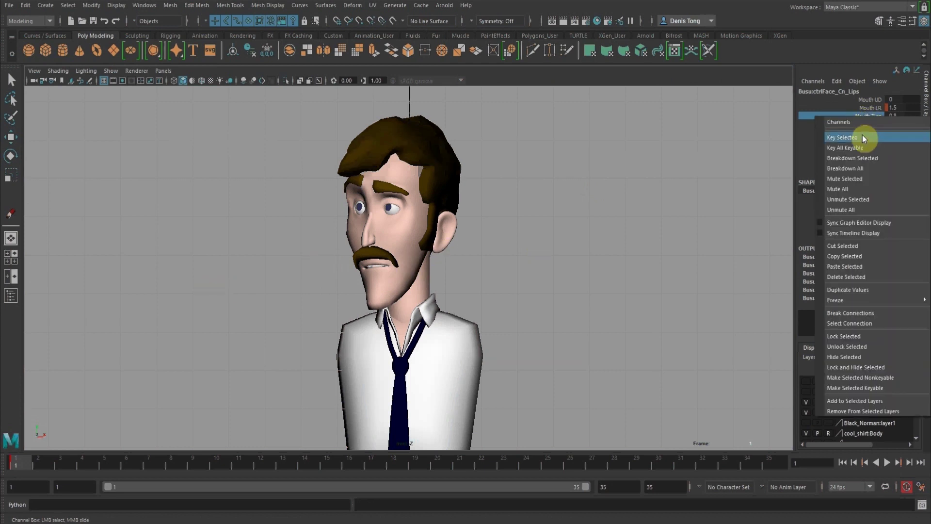
pyautogui.click(868, 130)
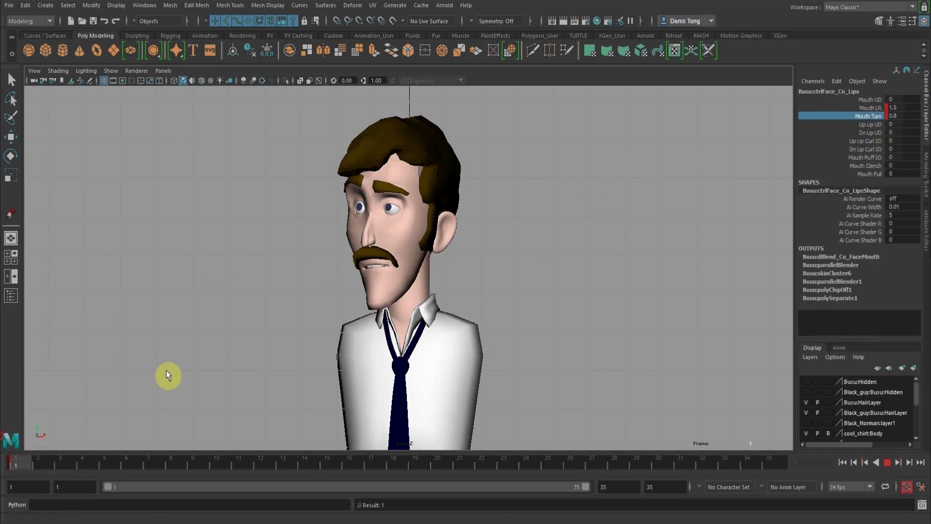
# Lower the central eye look control to about -0.36 in Translate Y at frame 1
pyautogui.press('space')
pyautogui.keyDown('alt'); pyautogui.moveTo(640, 191); pyautogui.dragTo(582, 170, button='right'); pyautogui.keyUp('alt')
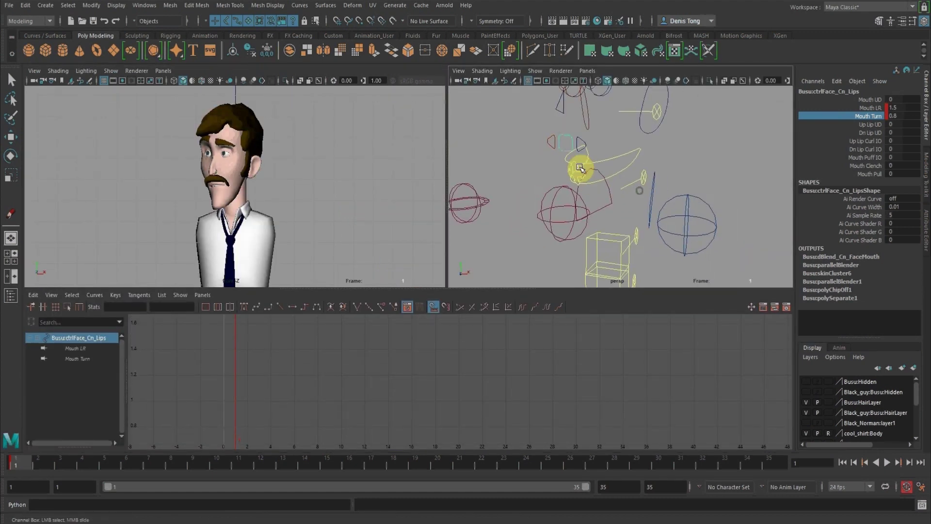
pyautogui.keyDown('alt'); pyautogui.moveTo(576, 150); pyautogui.dragTo(632, 198, button='middle'); pyautogui.keyUp('alt')
pyautogui.keyDown('alt'); pyautogui.moveTo(615, 159); pyautogui.dragTo(561, 152, button='right'); pyautogui.keyUp('alt')
pyautogui.keyDown('alt'); pyautogui.moveTo(574, 150); pyautogui.dragTo(609, 165, button='middle'); pyautogui.keyUp('alt')
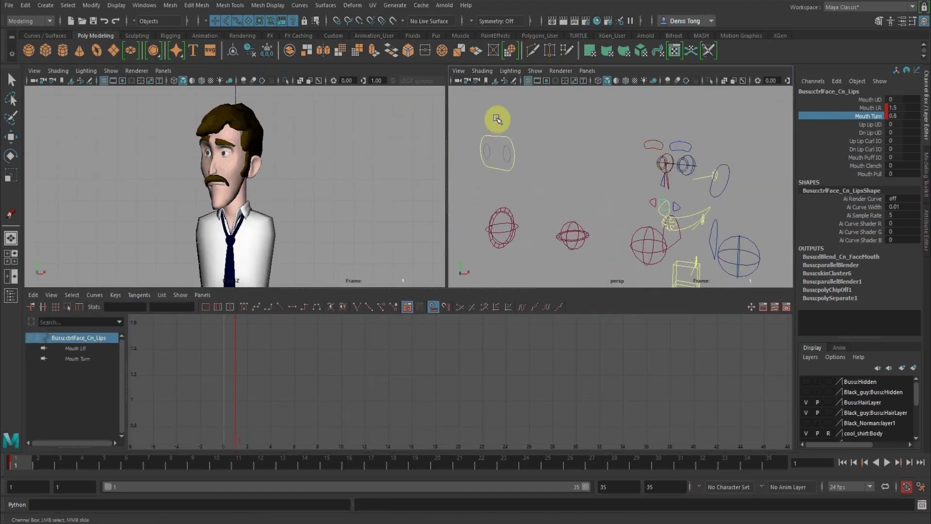
pyautogui.click(493, 140)
pyautogui.press('space')
pyautogui.click(12, 137)
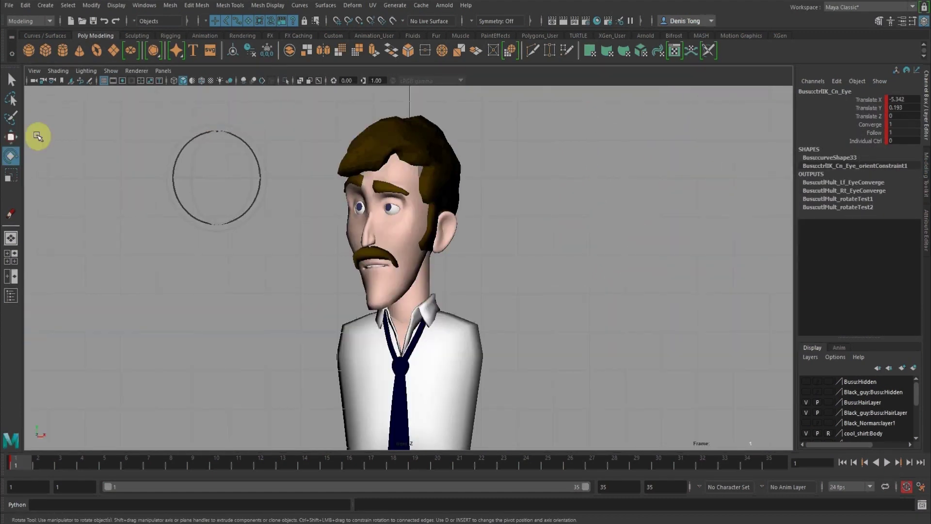
pyautogui.moveTo(219, 125); pyautogui.dragTo(216, 133)
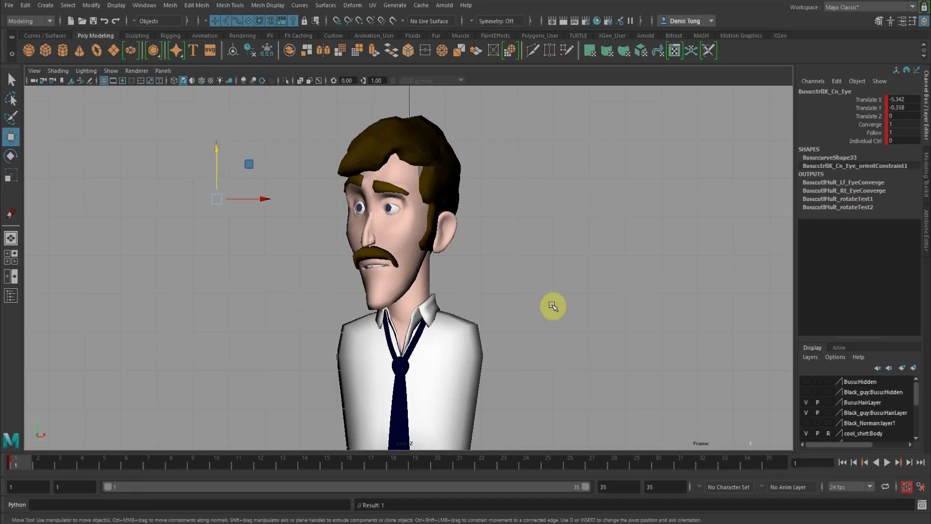
# Tilt the root control to about -0.43, -6.31 and 2.94 in Rotate X, Y and Z at frame 1
pyautogui.press('space')
pyautogui.keyDown('alt'); pyautogui.moveTo(557, 195); pyautogui.dragTo(524, 186, button='right'); pyautogui.keyUp('alt')
pyautogui.moveTo(625, 209)
pyautogui.keyDown('alt'); pyautogui.mouseDown()
pyautogui.moveTo(601, 160)
pyautogui.moveTo(626, 206)
pyautogui.moveTo(640, 200)
pyautogui.mouseUp(); pyautogui.keyUp('alt')
pyautogui.click(644, 239)
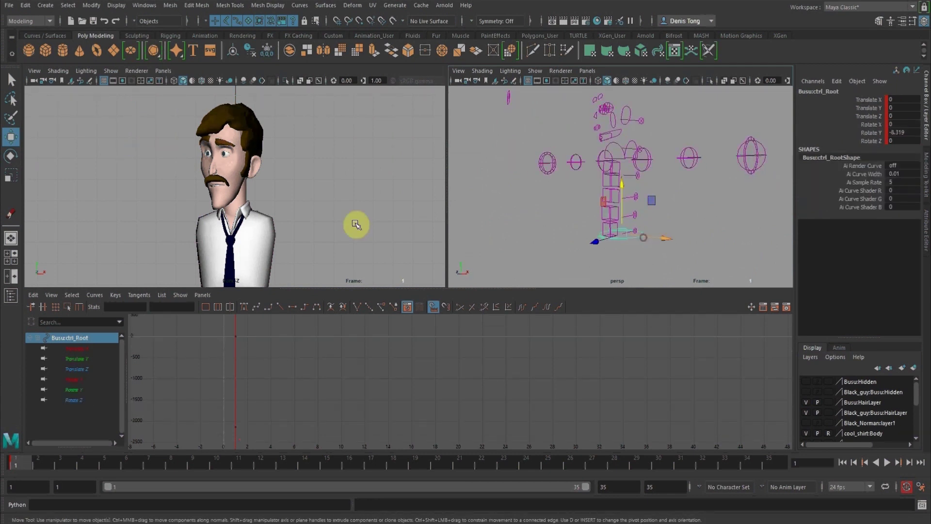
pyautogui.press('space')
pyautogui.click(11, 158)
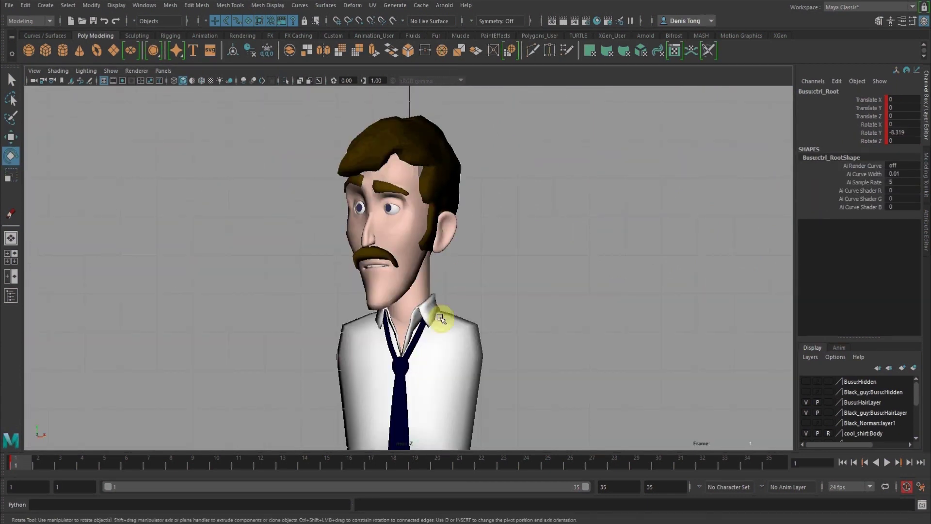
pyautogui.press('space')
pyautogui.moveTo(653, 209); pyautogui.dragTo(650, 208)
# Rotate the SpineF control to about -17.02, -5.21 and 1.59 in Rotate X, Y and Z at frame 1, scrubbing the first frames
pyautogui.keyDown('alt'); pyautogui.moveTo(634, 211); pyautogui.dragTo(631, 263, button='middle'); pyautogui.keyUp('alt')
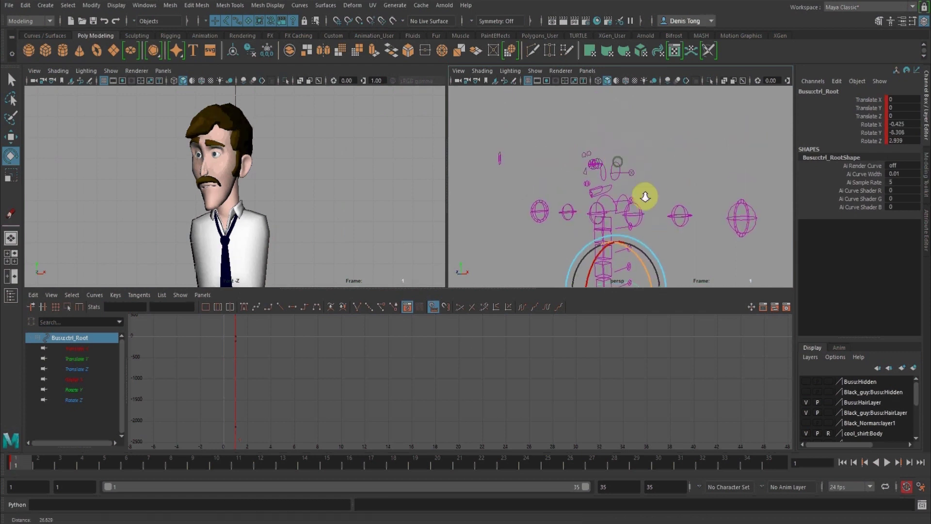
pyautogui.keyDown('alt'); pyautogui.moveTo(643, 194); pyautogui.dragTo(650, 204, button='right'); pyautogui.keyUp('alt')
pyautogui.moveTo(637, 157); pyautogui.dragTo(628, 178)
pyautogui.middleClick(290, 151)
pyautogui.press('space')
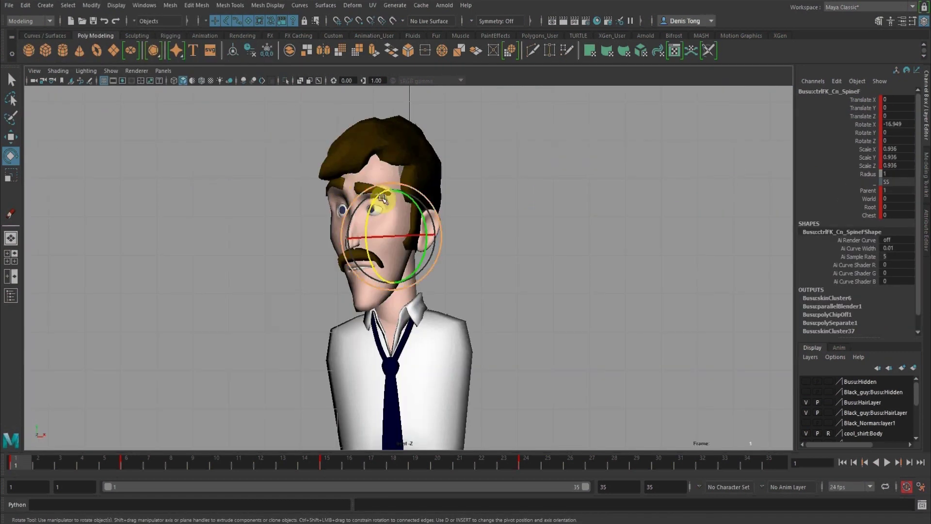
pyautogui.moveTo(414, 203); pyautogui.dragTo(415, 206)
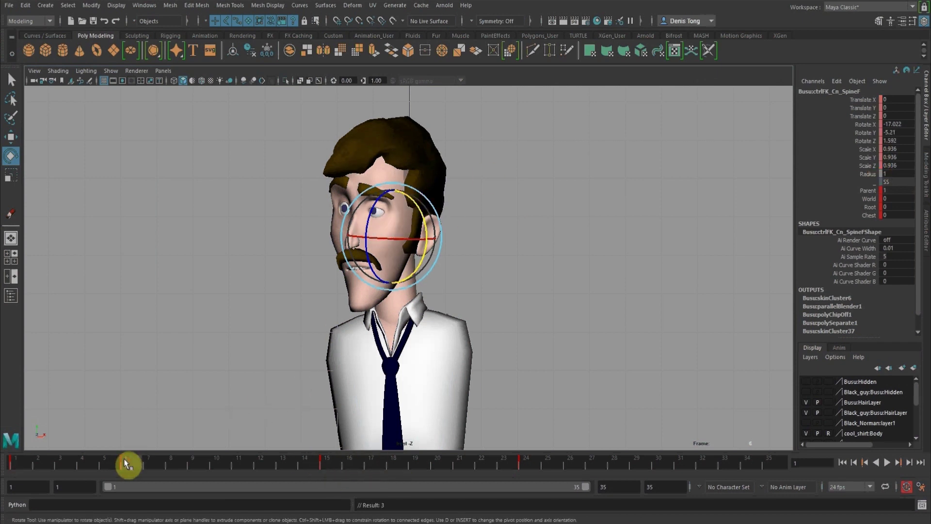
pyautogui.moveTo(123, 458); pyautogui.dragTo(2, 389)
# Delete all existing keys on Up Lid UD and Lo Lid UD for the left and right eye controls together
pyautogui.press('space')
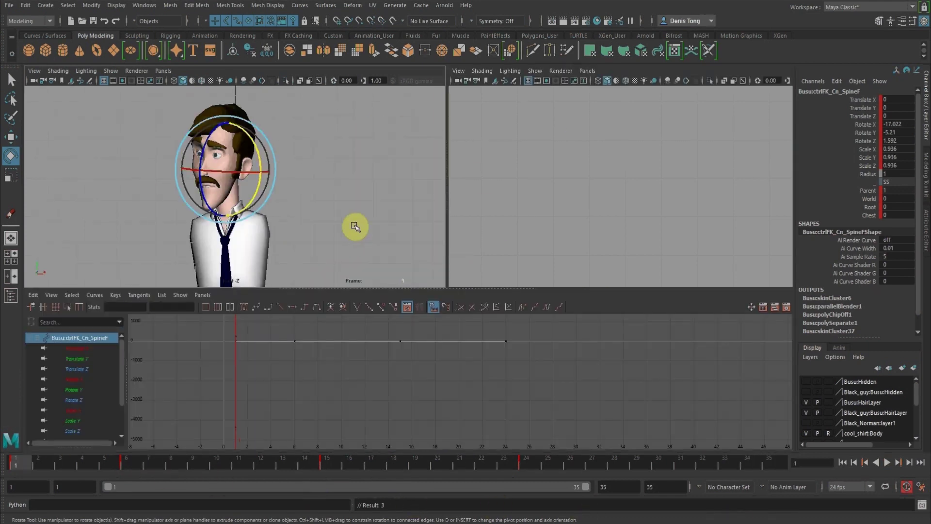
pyautogui.click(693, 145)
pyautogui.keyDown('alt'); pyautogui.moveTo(600, 134); pyautogui.dragTo(621, 164, button='right'); pyautogui.keyUp('alt')
pyautogui.keyDown('alt'); pyautogui.moveTo(613, 150); pyautogui.dragTo(645, 143); pyautogui.keyUp('alt')
pyautogui.keyDown('alt'); pyautogui.moveTo(626, 137); pyautogui.dragTo(632, 183, button='right'); pyautogui.keyUp('alt')
pyautogui.keyDown('alt'); pyautogui.moveTo(607, 166); pyautogui.dragTo(639, 159); pyautogui.keyUp('alt')
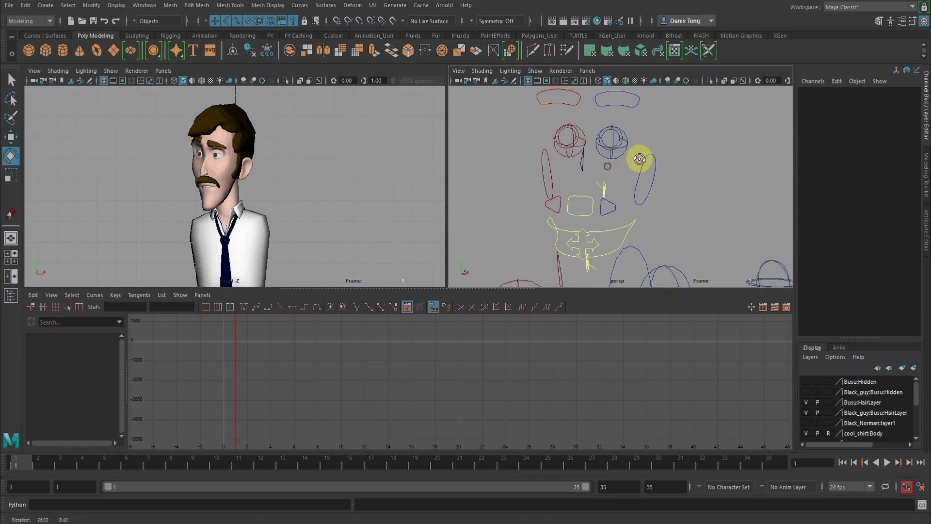
pyautogui.click(623, 141)
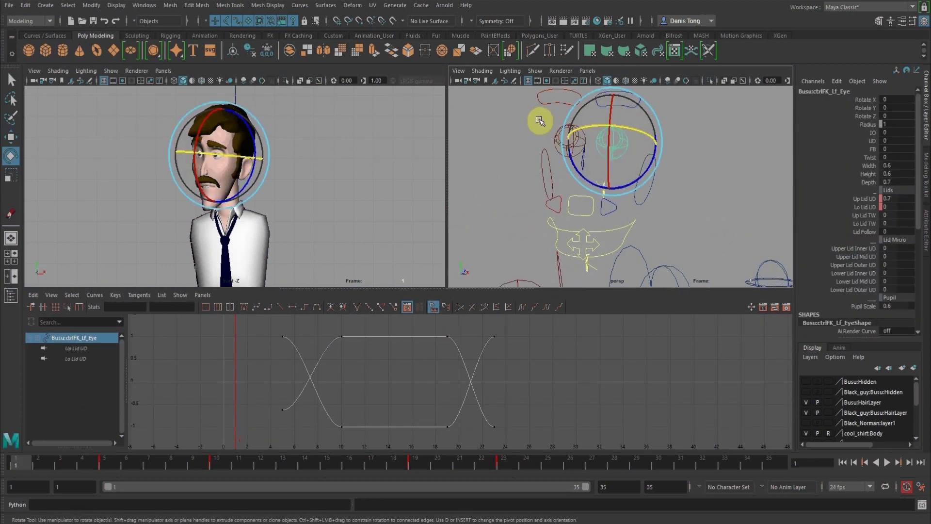
pyautogui.keyDown('shift'); pyautogui.moveTo(561, 148); pyautogui.dragTo(565, 150); pyautogui.keyUp('shift')
pyautogui.keyDown('alt'); pyautogui.keyDown('shift'); pyautogui.moveTo(391, 396); pyautogui.dragTo(383, 410, button='right'); pyautogui.keyUp('shift'); pyautogui.keyUp('alt')
pyautogui.moveTo(203, 323); pyautogui.dragTo(561, 437)
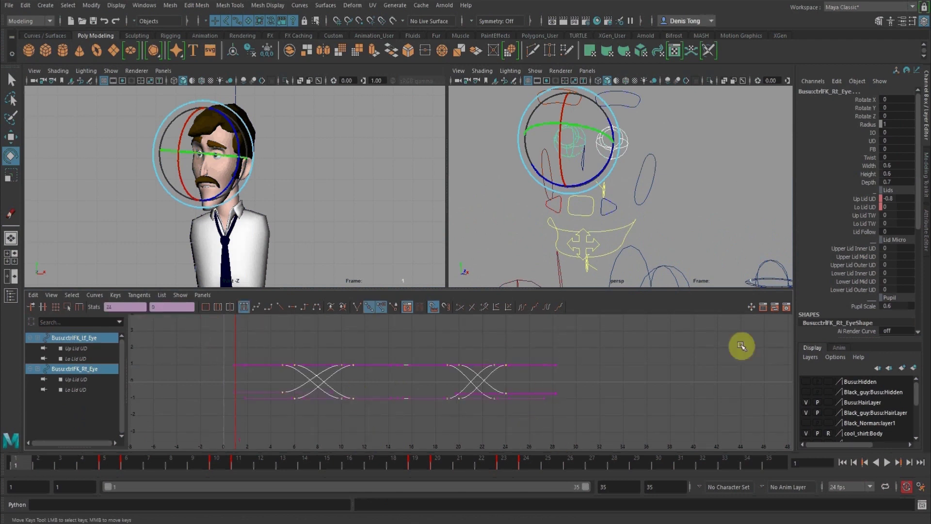
pyautogui.moveTo(865, 197); pyautogui.dragTo(865, 207)
pyautogui.rightClick(866, 208)
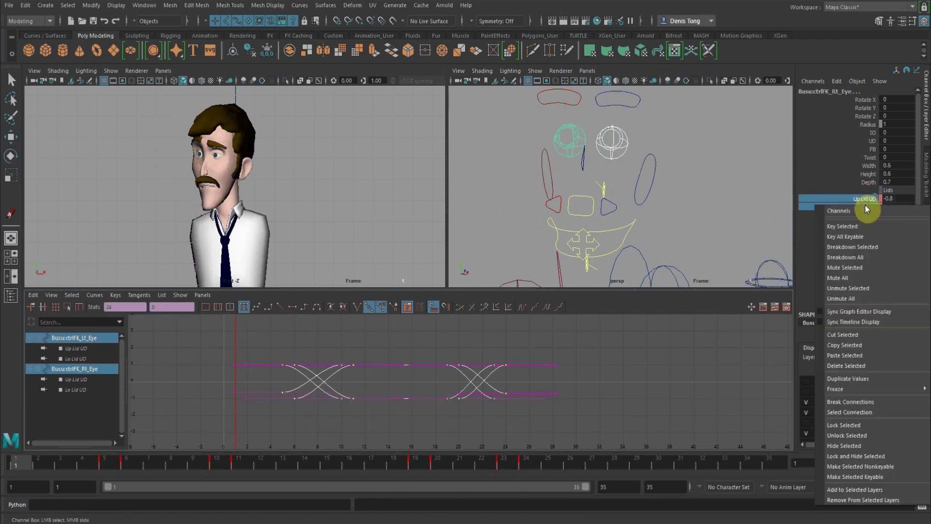
pyautogui.click(844, 363)
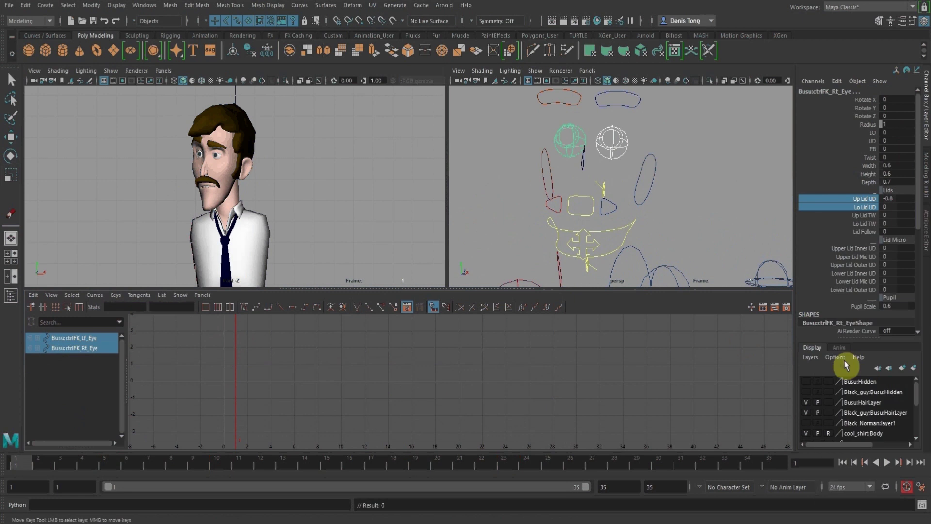
# Set Up Lid UD to 0 on both eye controls and check the face in an enlarged front view
pyautogui.click(894, 199)
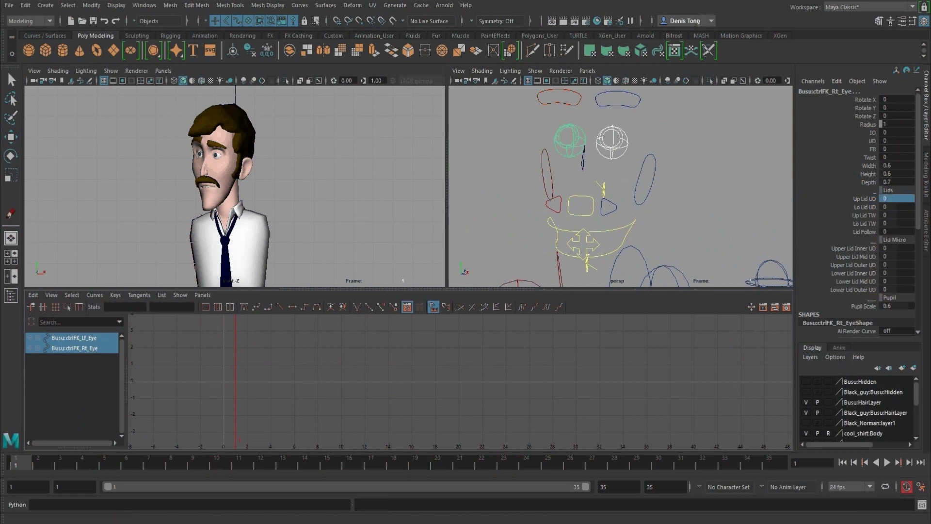
pyautogui.click(338, 222)
pyautogui.press('space')
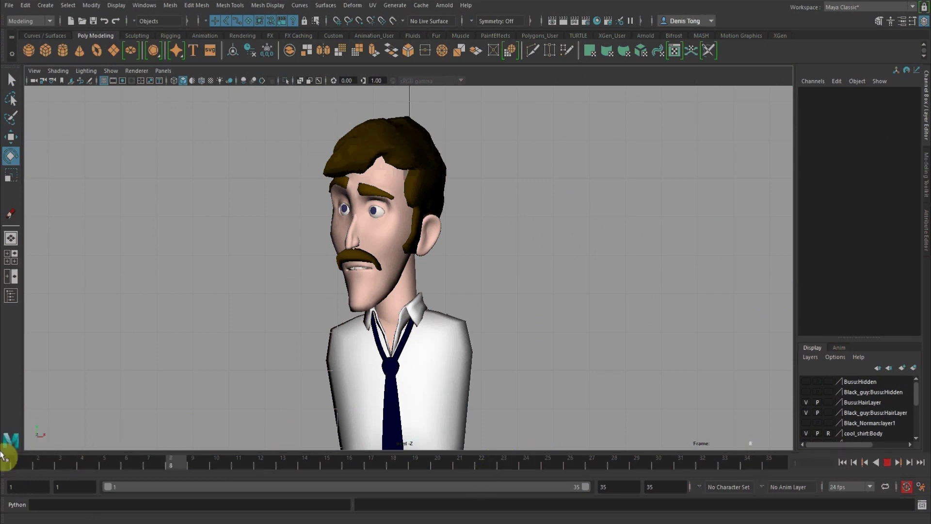
pyautogui.press('space')
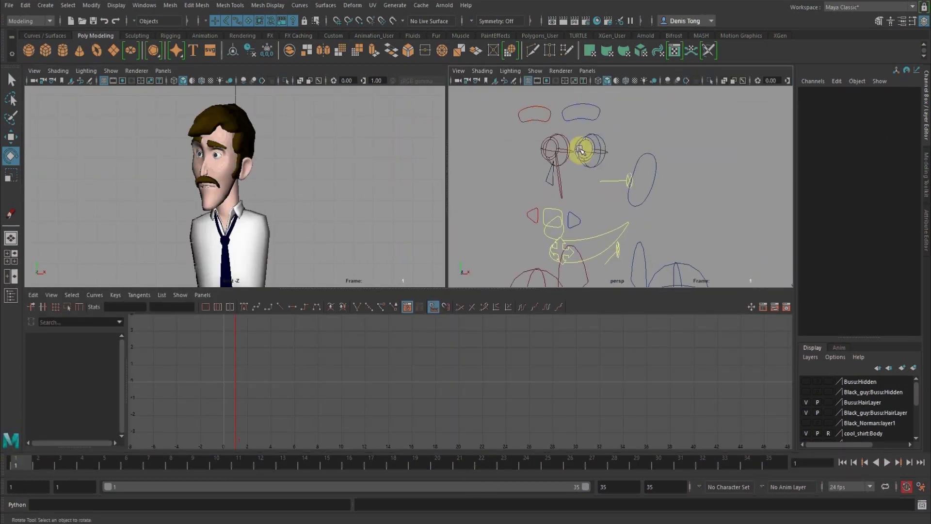
# Key Up Lid UD and Lo Lid UD on both eye controls together at frame 1
pyautogui.click(567, 139)
pyautogui.keyDown('alt'); pyautogui.moveTo(605, 142); pyautogui.dragTo(642, 206, button='right'); pyautogui.keyUp('alt')
pyautogui.keyDown('shift'); pyautogui.click(591, 121); pyautogui.keyUp('shift')
pyautogui.click(874, 199)
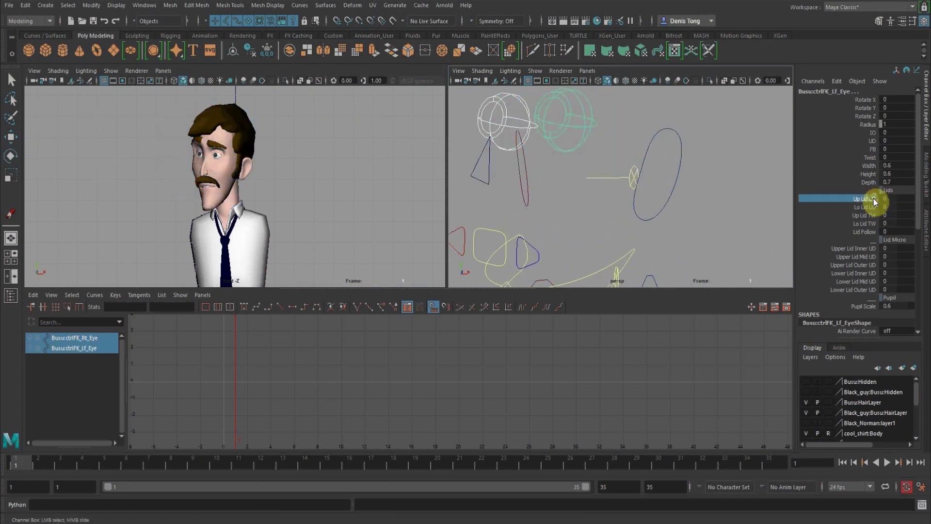
pyautogui.keyDown('shift'); pyautogui.click(869, 207); pyautogui.keyUp('shift')
pyautogui.rightClick(868, 208)
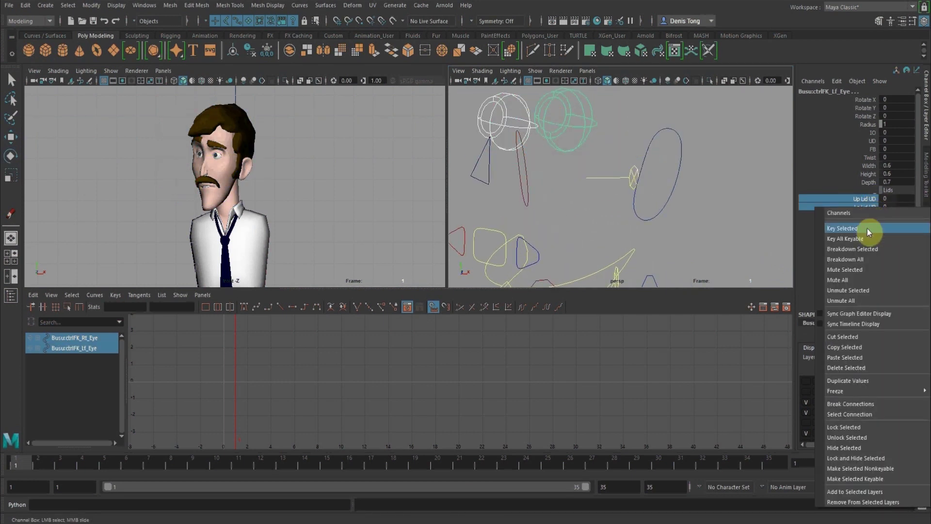
pyautogui.click(867, 229)
# Review the face pose with both brow controls selected, and scrub the timeline to frame 10
pyautogui.keyDown('alt'); pyautogui.moveTo(655, 159); pyautogui.dragTo(548, 157, button='right'); pyautogui.keyUp('alt')
pyautogui.keyDown('alt'); pyautogui.moveTo(549, 156); pyautogui.dragTo(550, 162, button='middle'); pyautogui.keyUp('alt')
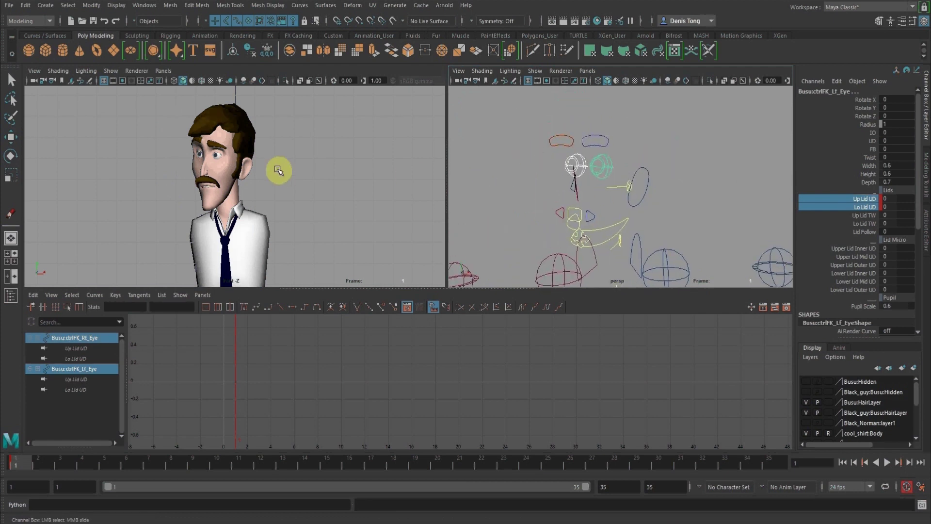
pyautogui.press('space')
pyautogui.press('space')
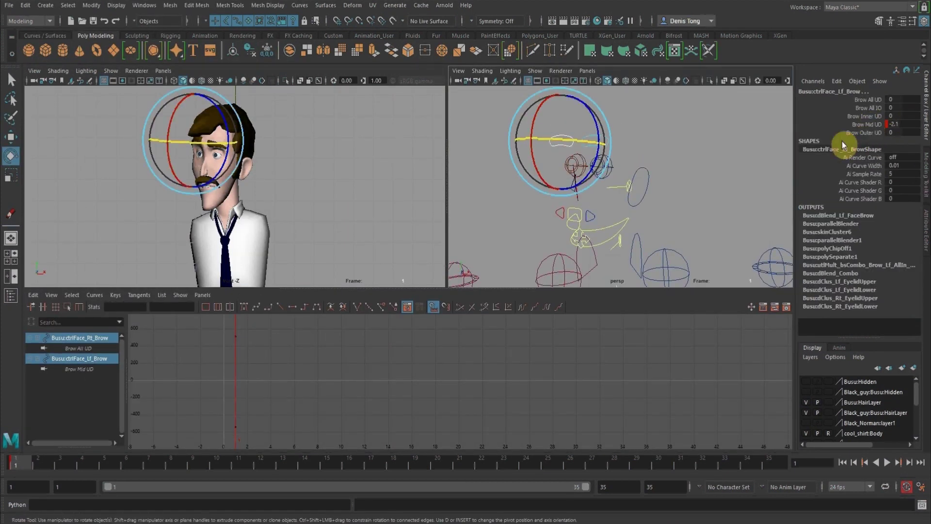
pyautogui.keyDown('alt'); pyautogui.moveTo(592, 241); pyautogui.dragTo(485, 209); pyautogui.keyUp('alt')
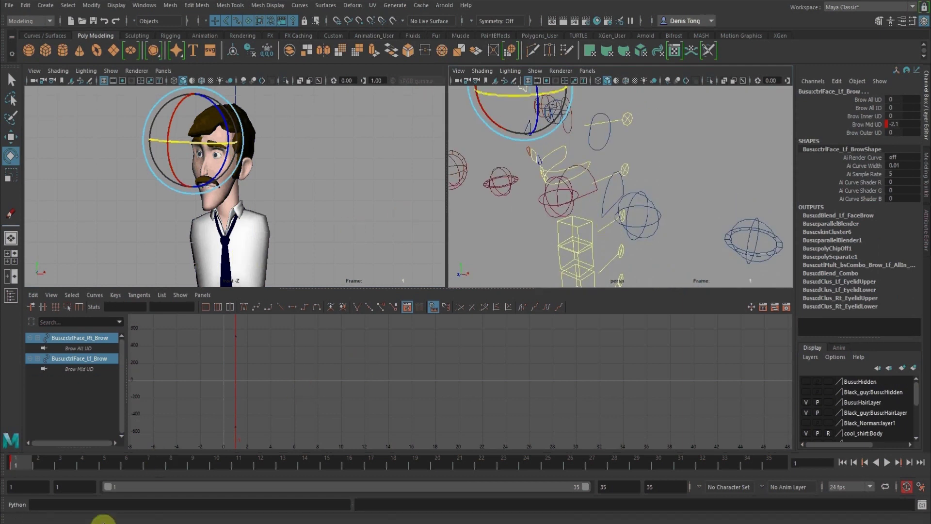
pyautogui.hotkey('alt', 'v')
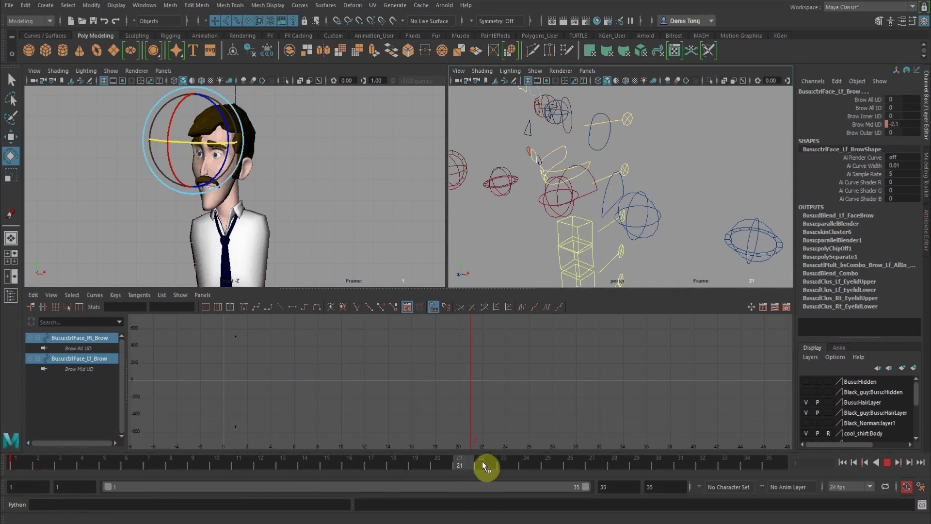
pyautogui.moveTo(572, 463); pyautogui.dragTo(337, 465)
# Lower the root control to about -0.366 in Translate Y at frame 10, leaving the Rotate tool ready
pyautogui.keyDown('alt'); pyautogui.moveTo(648, 220); pyautogui.dragTo(653, 156); pyautogui.keyUp('alt')
pyautogui.moveTo(661, 252); pyautogui.dragTo(662, 254)
pyautogui.keyDown('alt'); pyautogui.moveTo(630, 225); pyautogui.dragTo(577, 227); pyautogui.keyUp('alt')
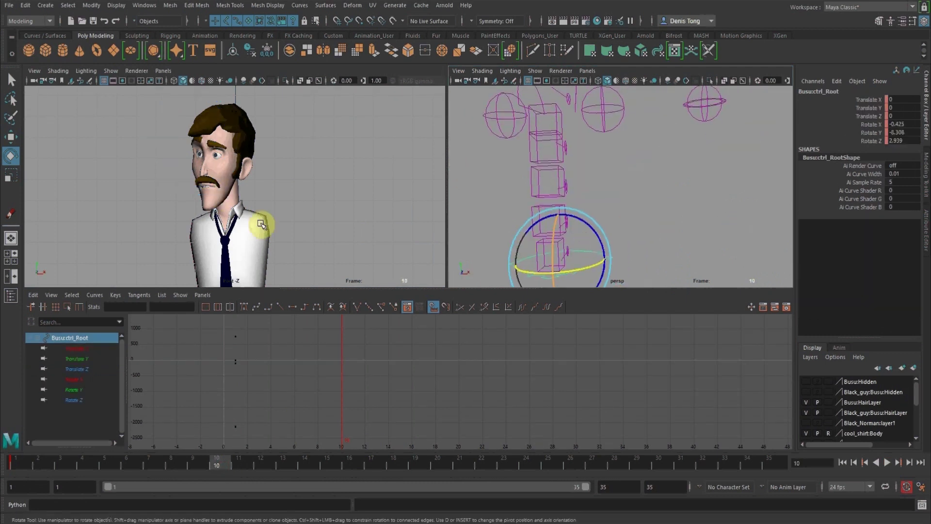
pyautogui.keyDown('alt'); pyautogui.moveTo(599, 175); pyautogui.dragTo(503, 178); pyautogui.keyUp('alt')
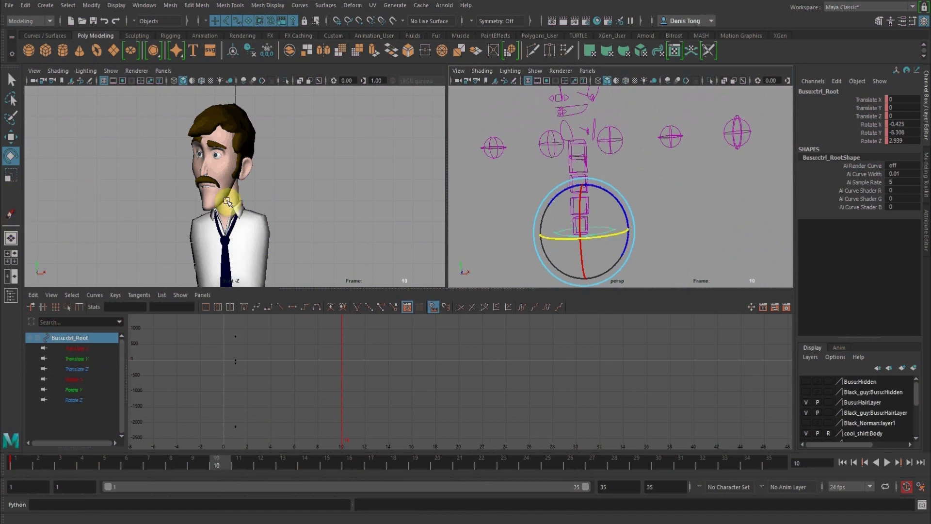
pyautogui.click(10, 136)
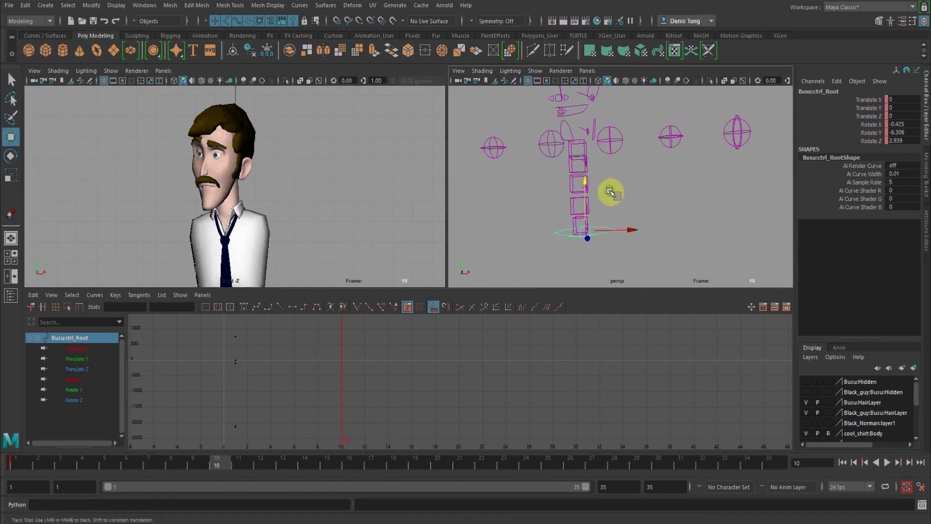
pyautogui.keyDown('alt'); pyautogui.moveTo(613, 191); pyautogui.dragTo(600, 181); pyautogui.keyUp('alt')
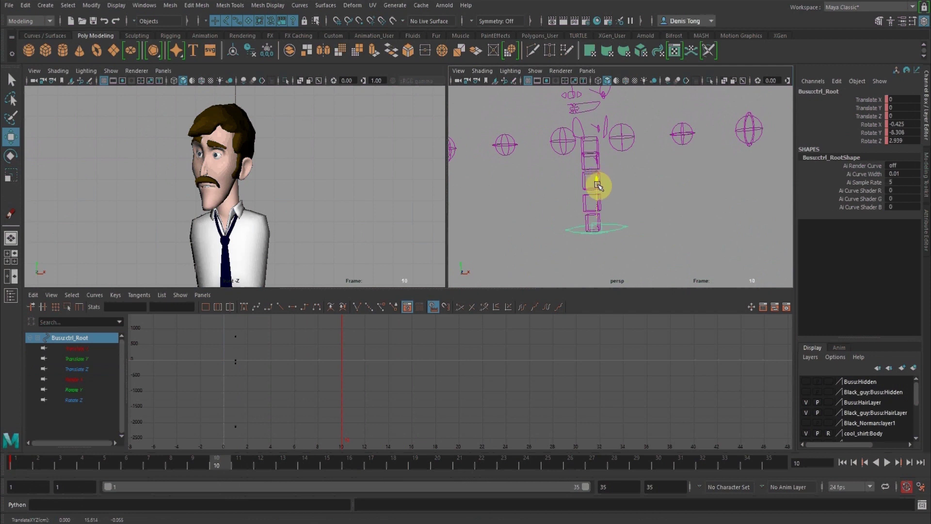
pyautogui.moveTo(598, 186); pyautogui.dragTo(594, 264)
pyautogui.click(11, 157)
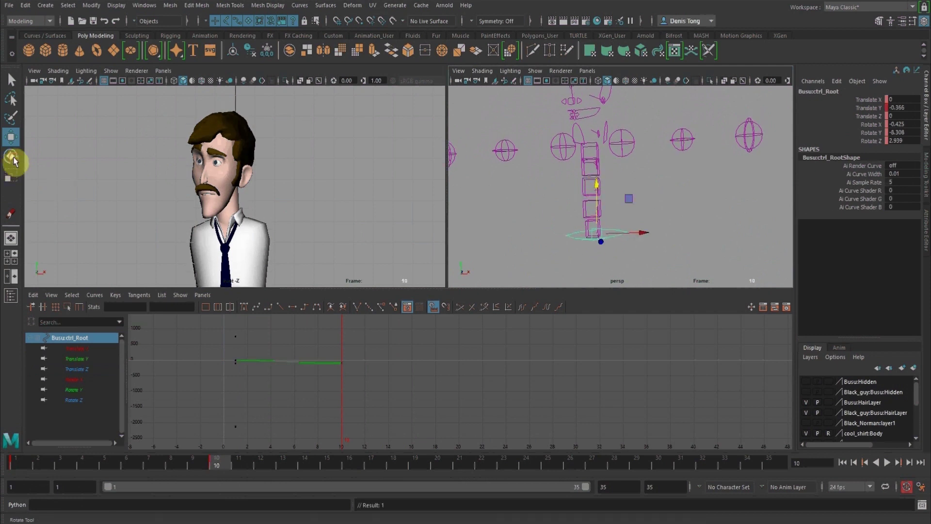
# Rotate the root control at frame 10 to about -0.24 in X, -3.57 in Y and -0.08 in Z
pyautogui.click(13, 158)
pyautogui.moveTo(619, 237); pyautogui.dragTo(514, 199)
pyautogui.keyDown('alt'); pyautogui.moveTo(669, 157); pyautogui.dragTo(641, 172, button='middle'); pyautogui.keyUp('alt')
pyautogui.keyDown('alt'); pyautogui.moveTo(641, 172); pyautogui.dragTo(686, 179, button='right'); pyautogui.keyUp('alt')
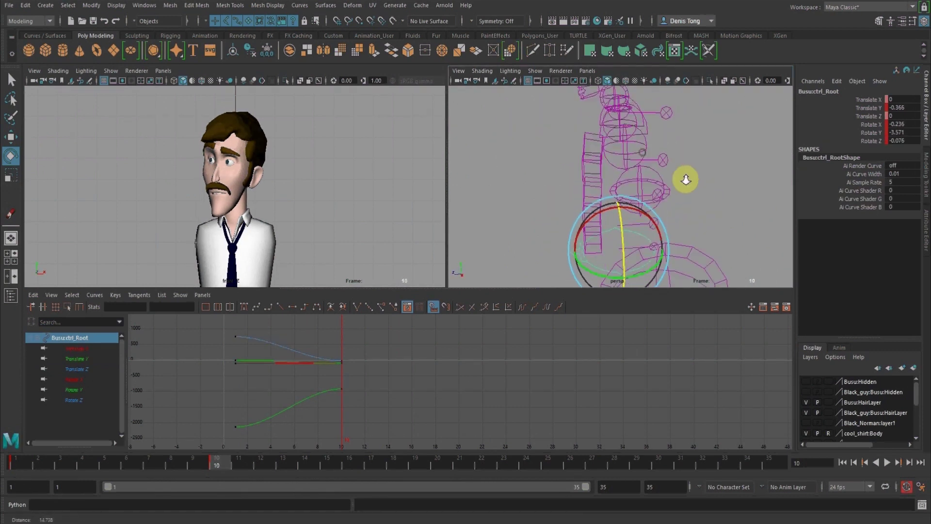
# Rotate the SpineB, SpineC and SpineD controls together at frame 10 to about 1.25 in X and 1.62 in Z
pyautogui.keyDown('alt'); pyautogui.moveTo(686, 179); pyautogui.dragTo(575, 186); pyautogui.keyUp('alt')
pyautogui.click(708, 171)
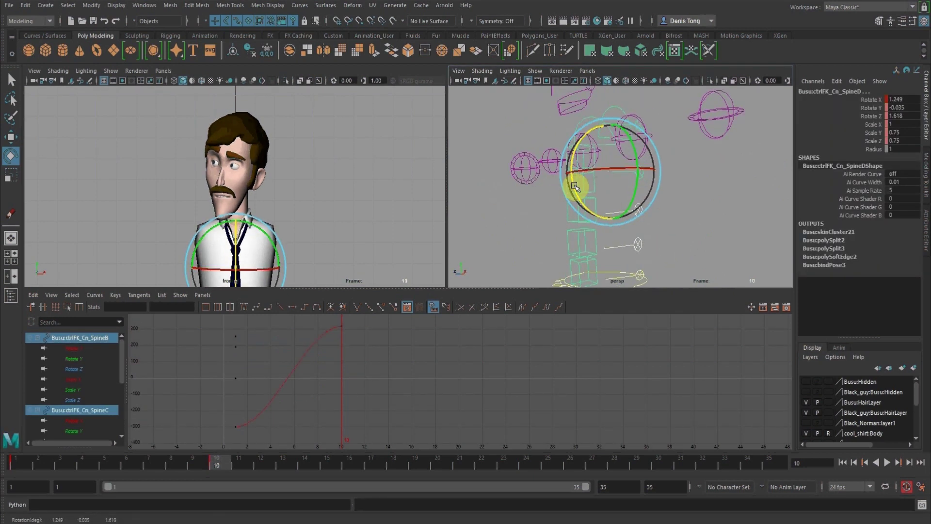
pyautogui.keyDown('alt'); pyautogui.moveTo(642, 168); pyautogui.dragTo(558, 205); pyautogui.keyUp('alt')
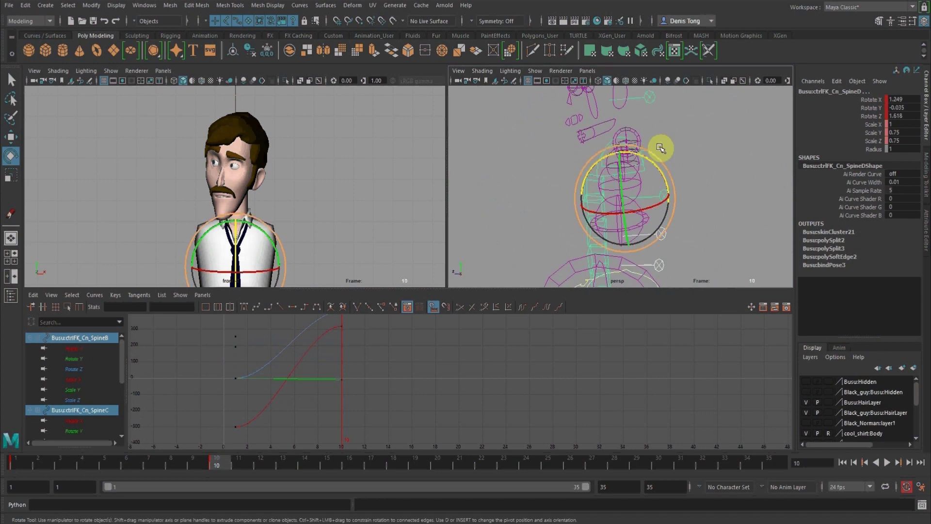
# Rotate the SpineE control at frame 10 to about -2.14 in X, 0.12 in Y and 3.07 in Z
pyautogui.click(669, 147)
pyautogui.keyDown('alt'); pyautogui.moveTo(630, 151); pyautogui.dragTo(669, 151); pyautogui.keyUp('alt')
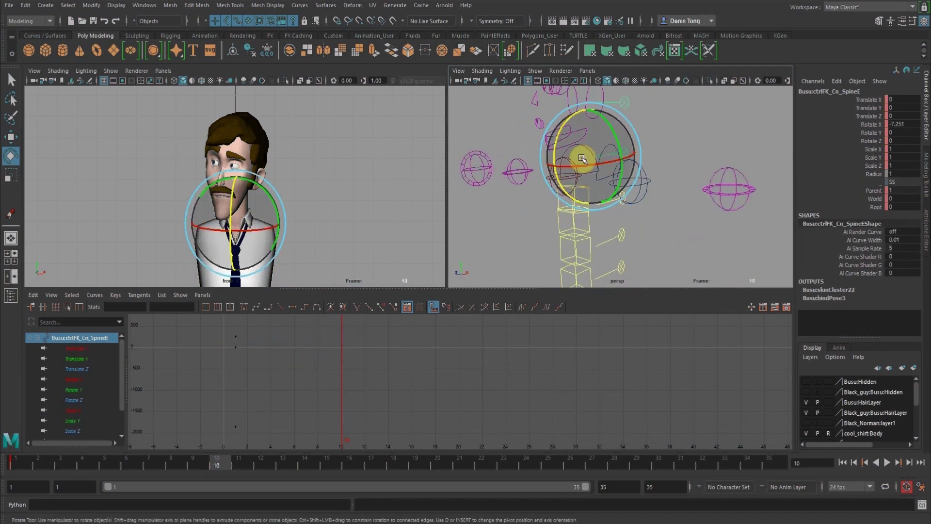
pyautogui.moveTo(582, 163); pyautogui.dragTo(557, 148)
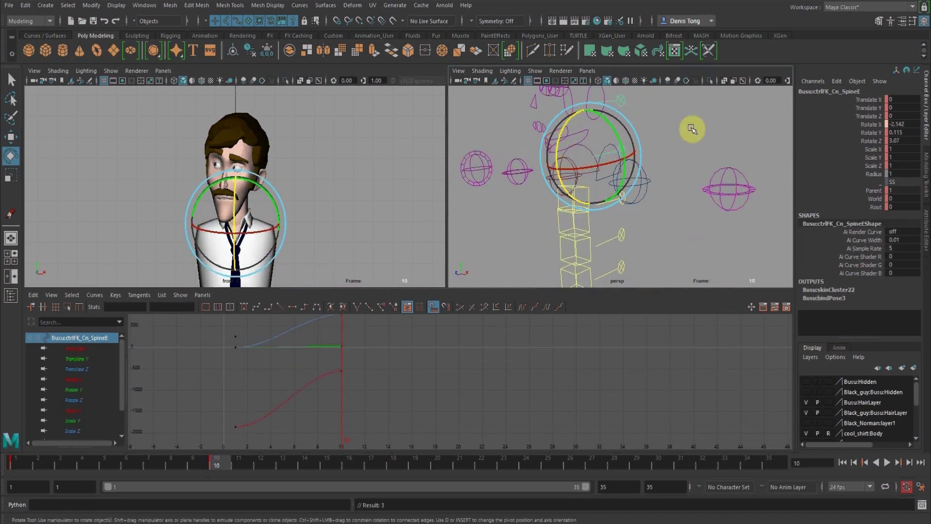
pyautogui.keyDown('alt'); pyautogui.moveTo(706, 124); pyautogui.dragTo(654, 123); pyautogui.keyUp('alt')
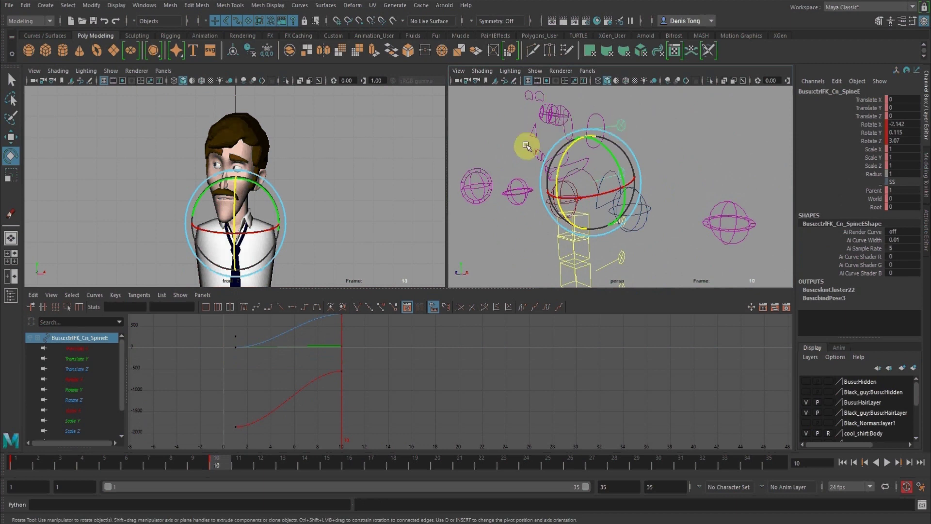
# Rotate the head control at frame 10 until the face points straight forward, and clear the selection
pyautogui.click(648, 118)
pyautogui.click(623, 125)
pyautogui.moveTo(564, 138); pyautogui.dragTo(577, 136)
pyautogui.moveTo(549, 107); pyautogui.dragTo(614, 148)
pyautogui.keyDown('alt'); pyautogui.moveTo(614, 149); pyautogui.dragTo(609, 167, button='middle'); pyautogui.keyUp('alt')
pyautogui.click(687, 136)
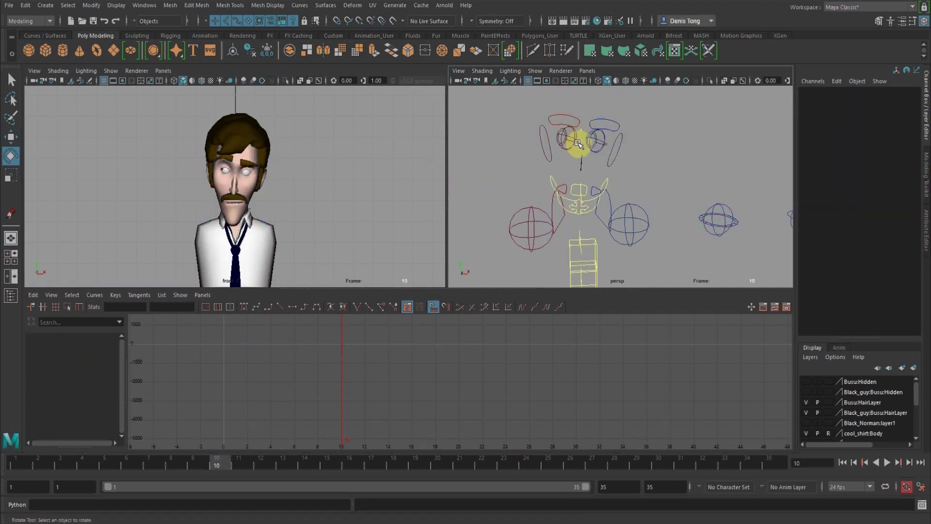
# Move the central eye control at frame 10 to about 2.98 in Translate X and -2.6 in Translate Y
pyautogui.keyDown('alt'); pyautogui.moveTo(646, 162); pyautogui.dragTo(413, 161, button='right'); pyautogui.keyUp('alt')
pyautogui.keyDown('alt'); pyautogui.moveTo(572, 197); pyautogui.dragTo(600, 216, button='right'); pyautogui.keyUp('alt')
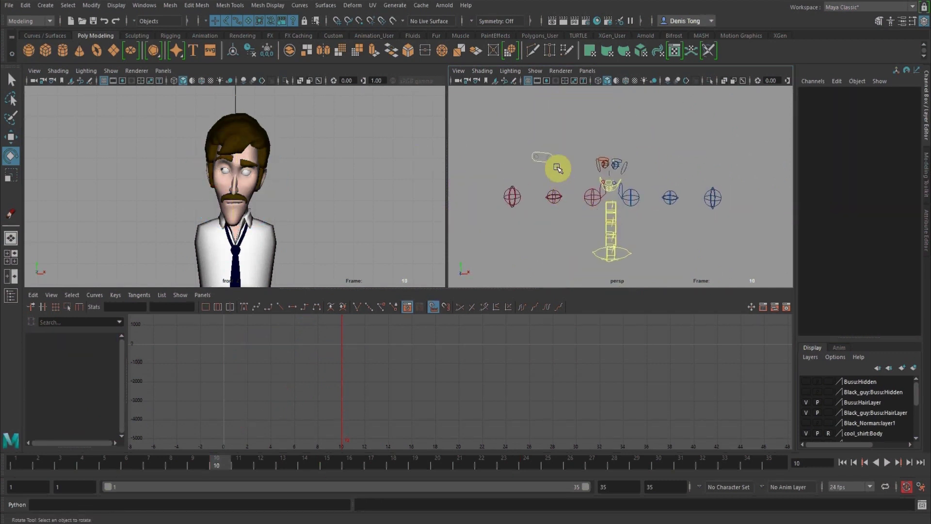
pyautogui.click(547, 155)
pyautogui.click(10, 136)
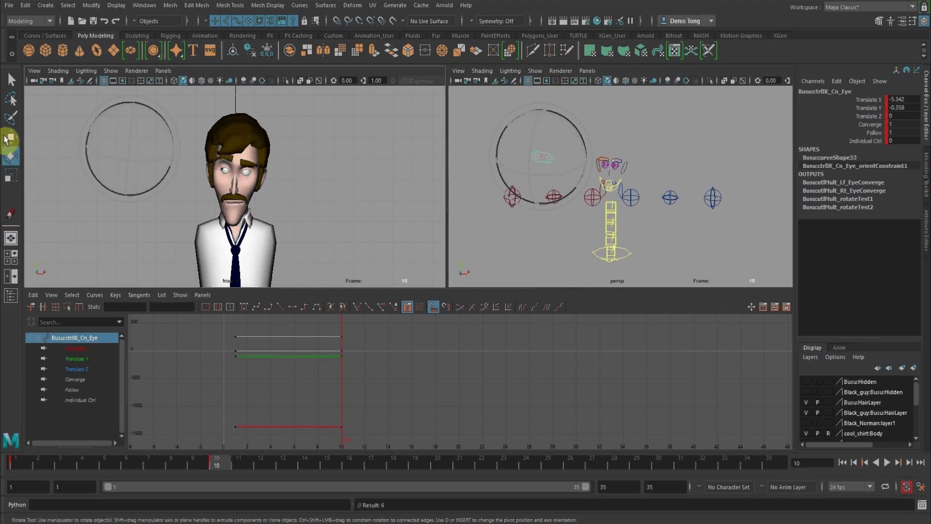
pyautogui.moveTo(542, 157); pyautogui.dragTo(617, 191)
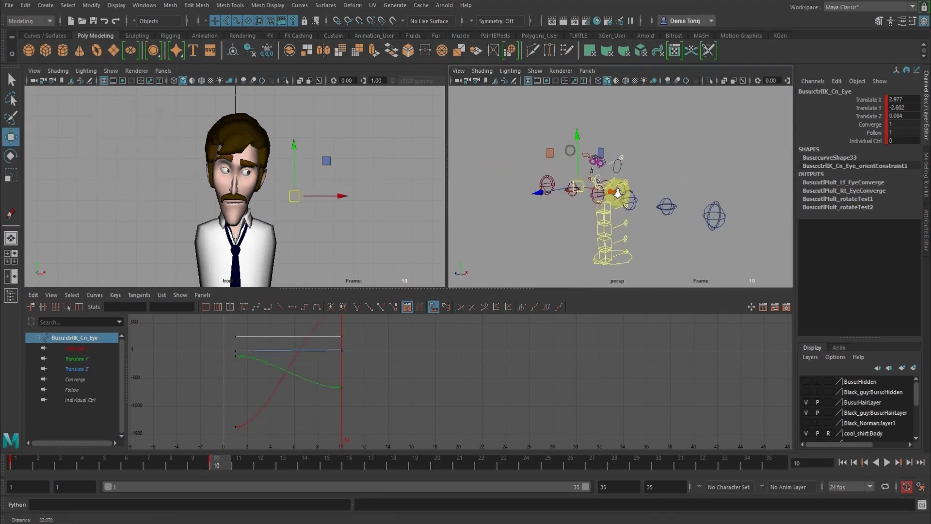
# Key Up Lid UD and Lo Lid UD on both individual eye controls at frame 10
pyautogui.keyDown('alt'); pyautogui.moveTo(529, 146); pyautogui.dragTo(625, 210, button='right'); pyautogui.keyUp('alt')
pyautogui.keyDown('alt'); pyautogui.moveTo(581, 169); pyautogui.dragTo(592, 170); pyautogui.keyUp('alt')
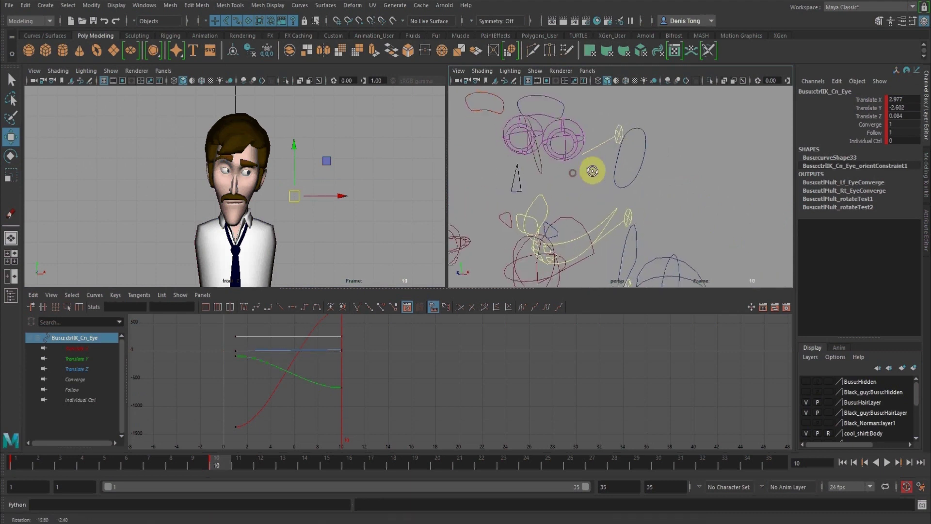
pyautogui.click(578, 141)
pyautogui.keyDown('shift'); pyautogui.click(509, 142); pyautogui.keyUp('shift')
pyautogui.click(862, 198)
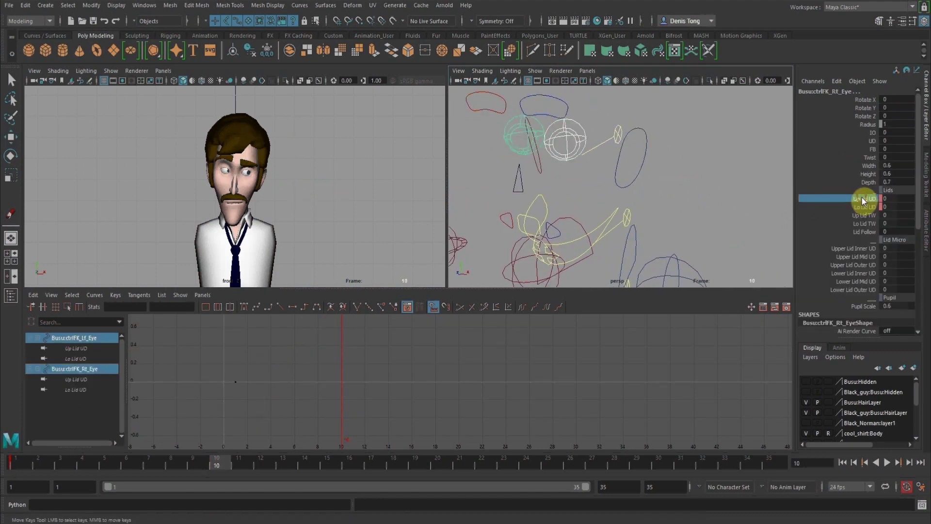
pyautogui.keyDown('shift'); pyautogui.click(863, 205); pyautogui.keyUp('shift')
pyautogui.rightClick(863, 208)
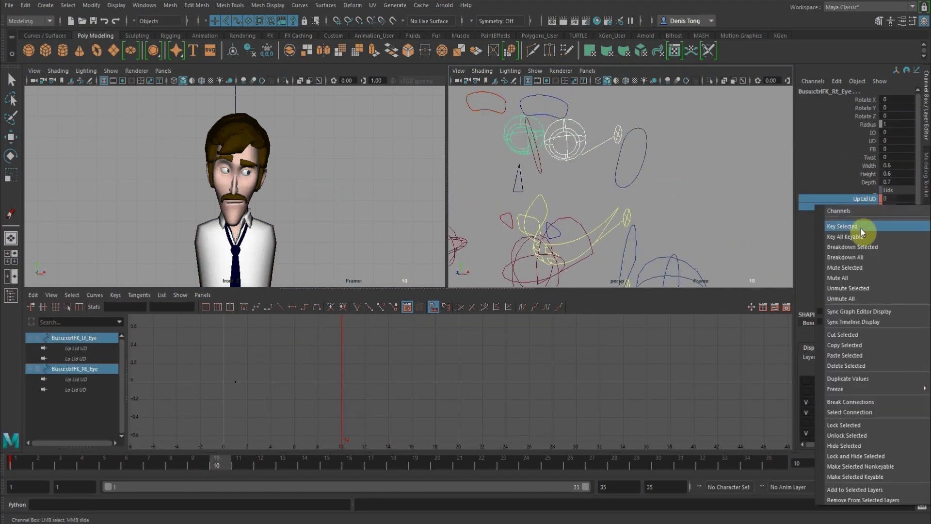
pyautogui.click(860, 229)
# Close both eyes at frame 10 with Up Lid UD at 3.6 and Lo Lid UD at -6.6
pyautogui.click(865, 199)
pyautogui.moveTo(293, 124); pyautogui.dragTo(329, 133, button='middle')
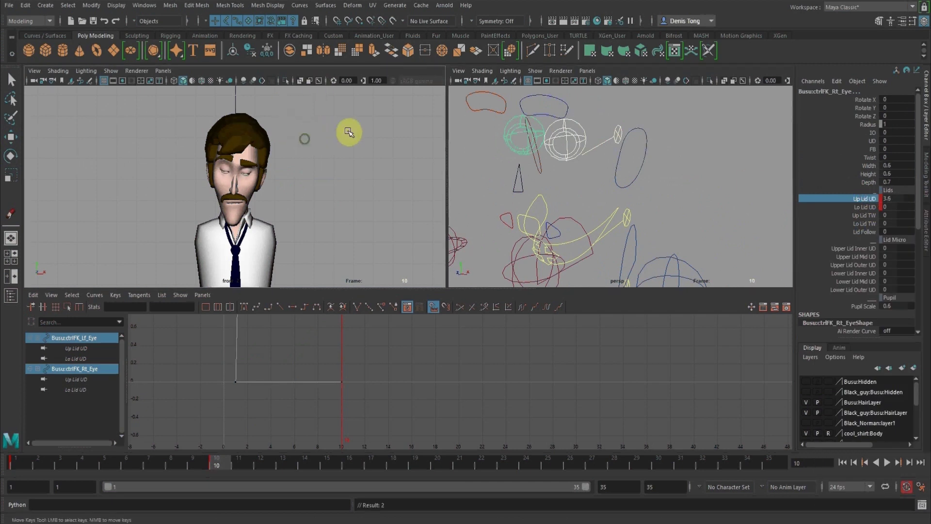
pyautogui.click(861, 207)
pyautogui.moveTo(585, 179); pyautogui.dragTo(550, 187, button='middle')
pyautogui.click(314, 402)
pyautogui.keyDown('alt'); pyautogui.keyDown('shift'); pyautogui.moveTo(337, 359); pyautogui.dragTo(338, 418, button='right'); pyautogui.keyUp('shift'); pyautogui.keyUp('alt')
pyautogui.keyDown('alt'); pyautogui.keyDown('shift'); pyautogui.moveTo(384, 364); pyautogui.dragTo(356, 367, button='right'); pyautogui.keyUp('shift'); pyautogui.keyUp('alt')
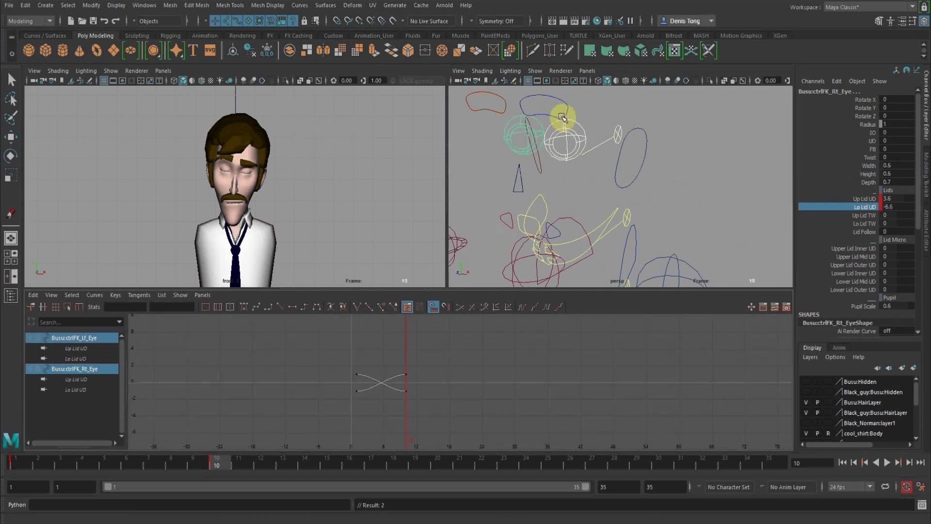
# Lower Brow All UD on both brow controls together at frame 10, bringing the right brow to -0.8
pyautogui.click(543, 97)
pyautogui.press('w')
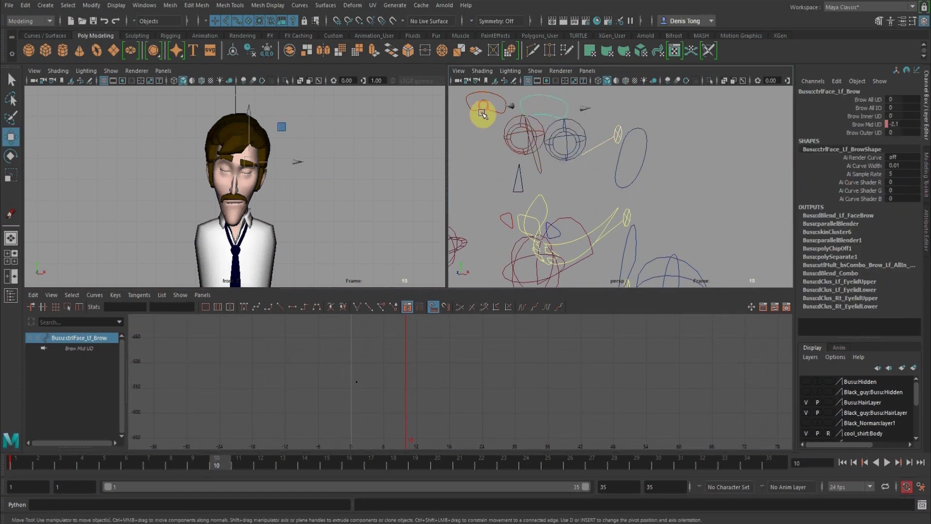
pyautogui.keyDown('shift'); pyautogui.click(543, 96); pyautogui.keyUp('shift')
pyautogui.click(869, 100)
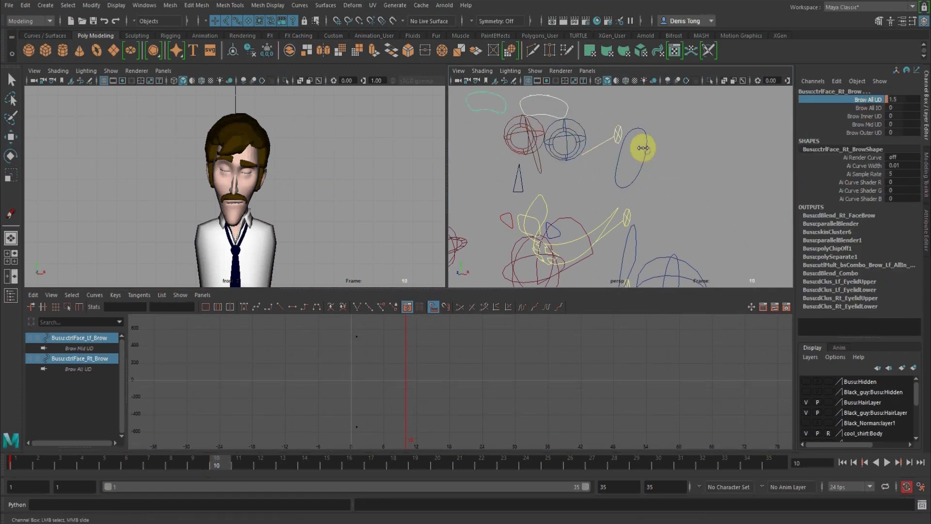
pyautogui.moveTo(643, 148)
pyautogui.mouseDown(button='middle')
pyautogui.moveTo(624, 153)
pyautogui.moveTo(633, 153)
pyautogui.mouseUp(button='middle')
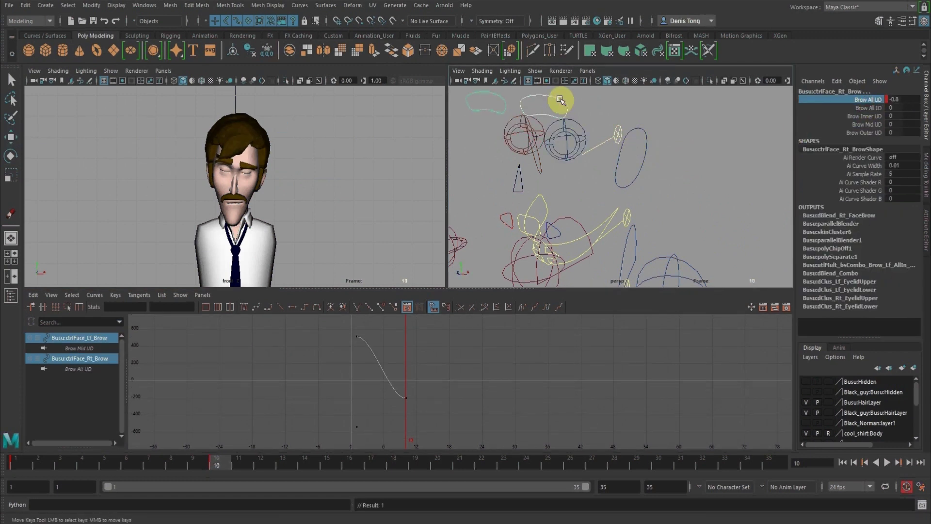
# Key Brow All UD on the left brow control at frame 10
pyautogui.click(559, 99)
pyautogui.click(872, 100)
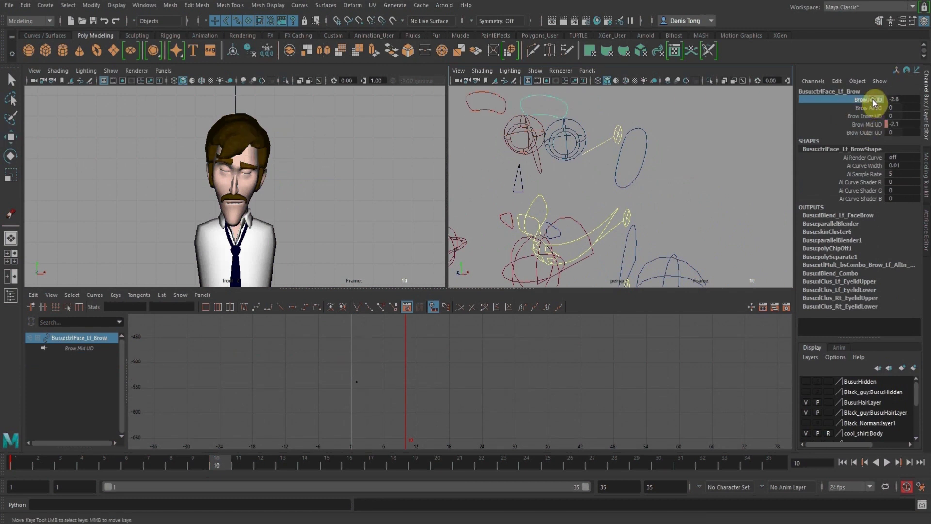
pyautogui.rightClick(873, 100)
pyautogui.click(870, 123)
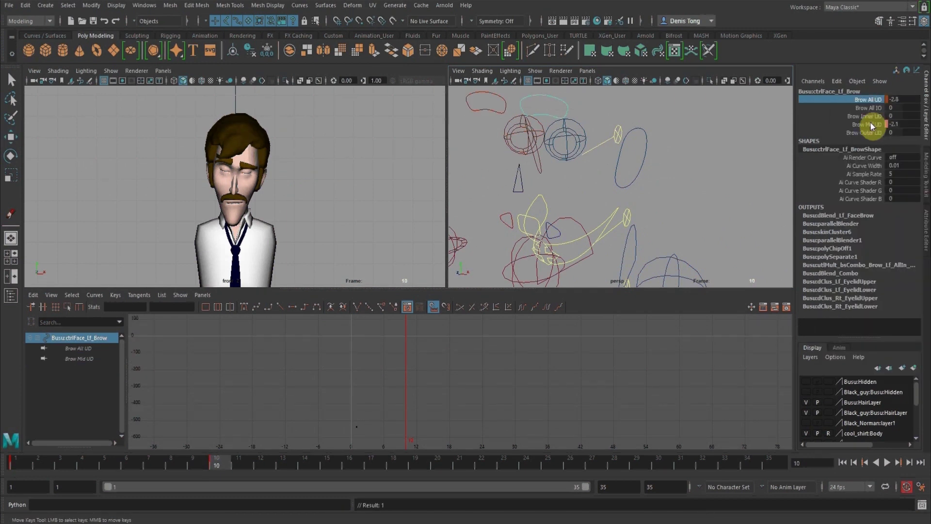
pyautogui.keyDown('ctrl'); pyautogui.click(871, 123); pyautogui.keyUp('ctrl')
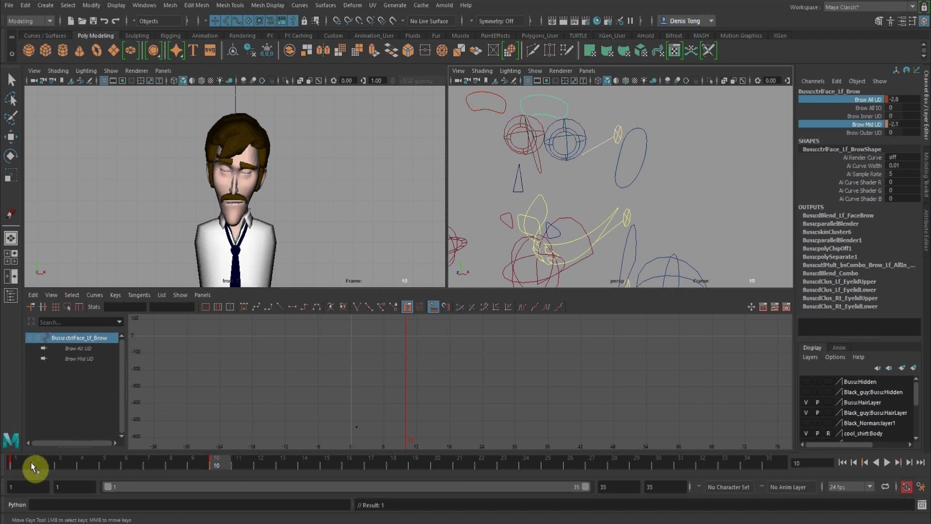
# Set the left brow's Brow All UD to 0 at frame 1 and return to frame 10
pyautogui.click(16, 463)
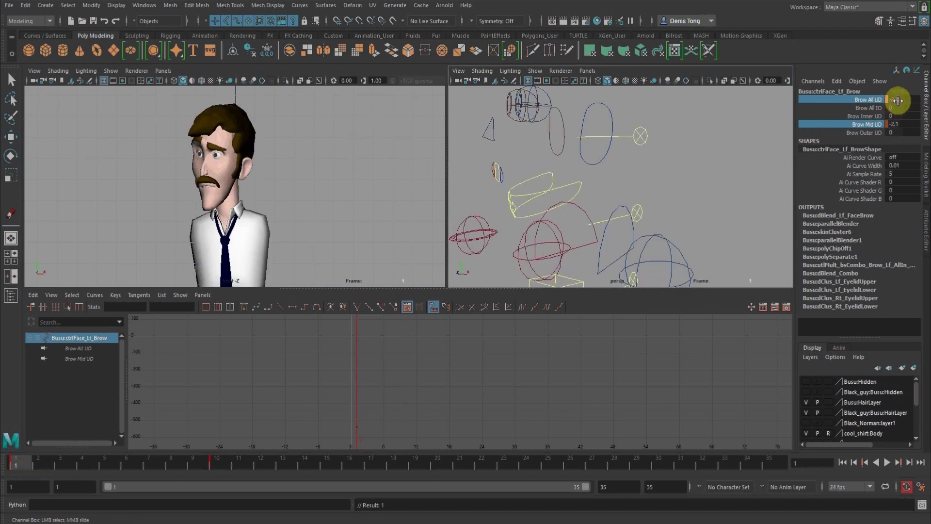
pyautogui.click(898, 99)
pyautogui.write('0')
pyautogui.press('Return')
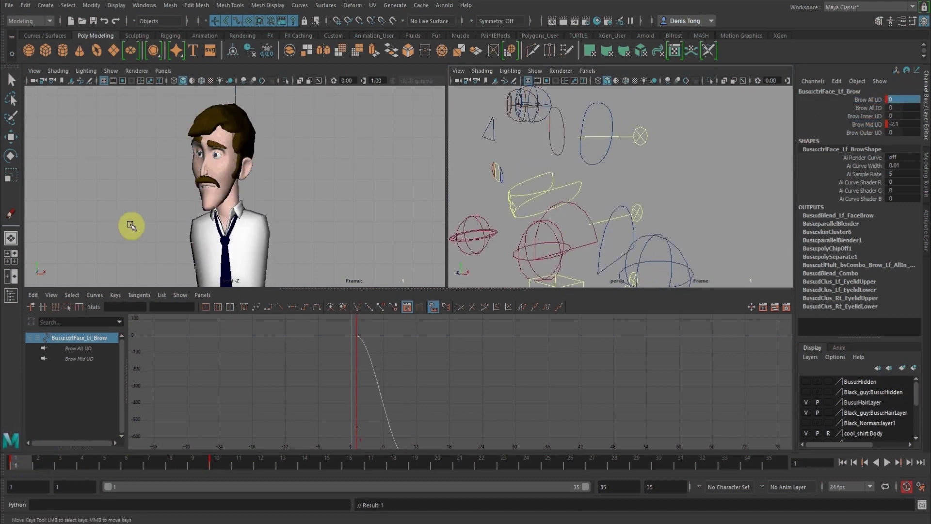
pyautogui.click(216, 466)
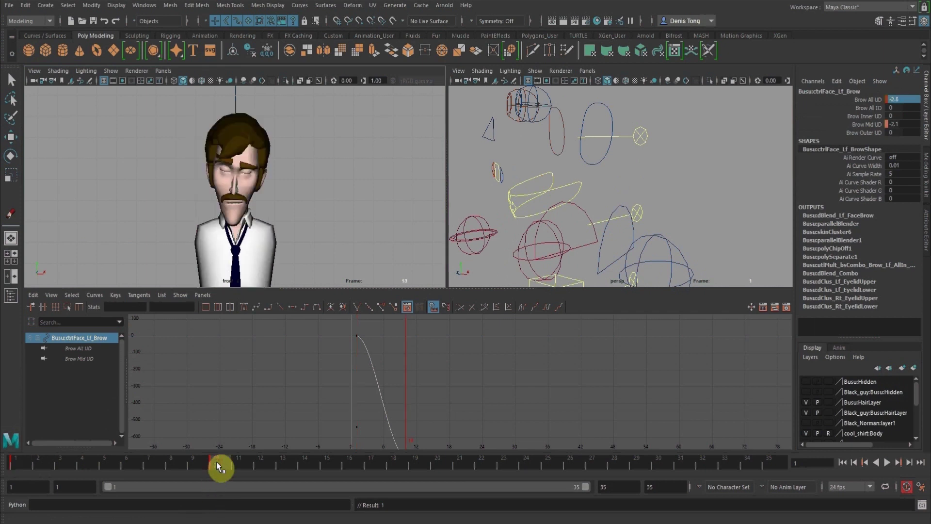
pyautogui.keyDown('alt'); pyautogui.moveTo(514, 230); pyautogui.dragTo(627, 174); pyautogui.keyUp('alt')
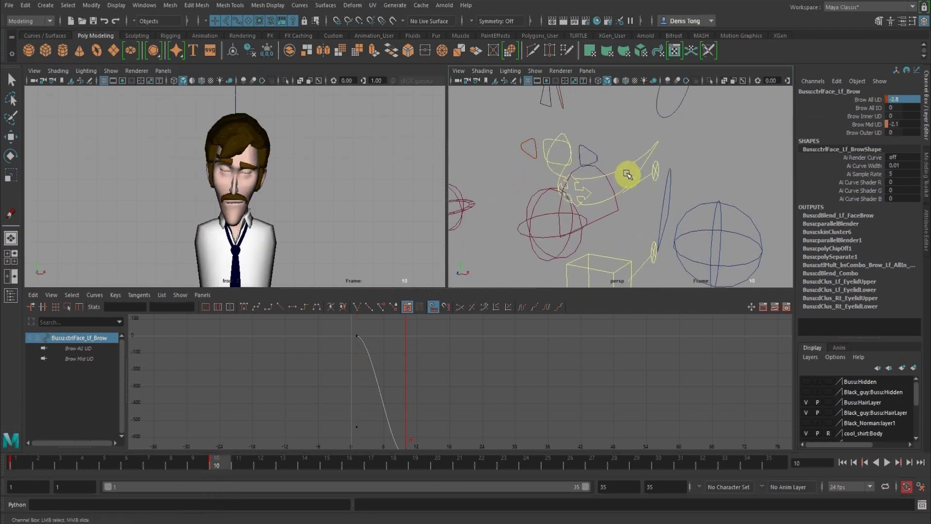
pyautogui.click(623, 171)
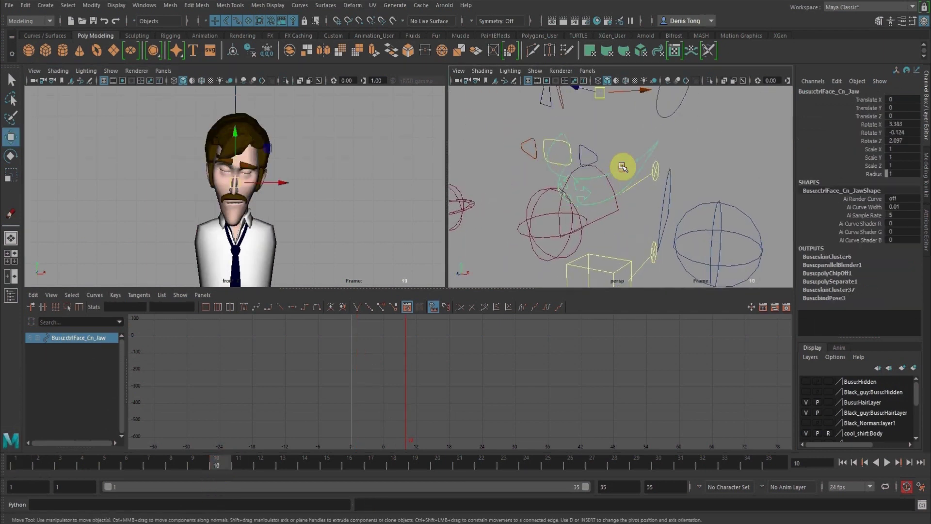
pyautogui.click(10, 156)
pyautogui.moveTo(254, 195); pyautogui.dragTo(247, 191)
pyautogui.moveTo(269, 156); pyautogui.dragTo(267, 160)
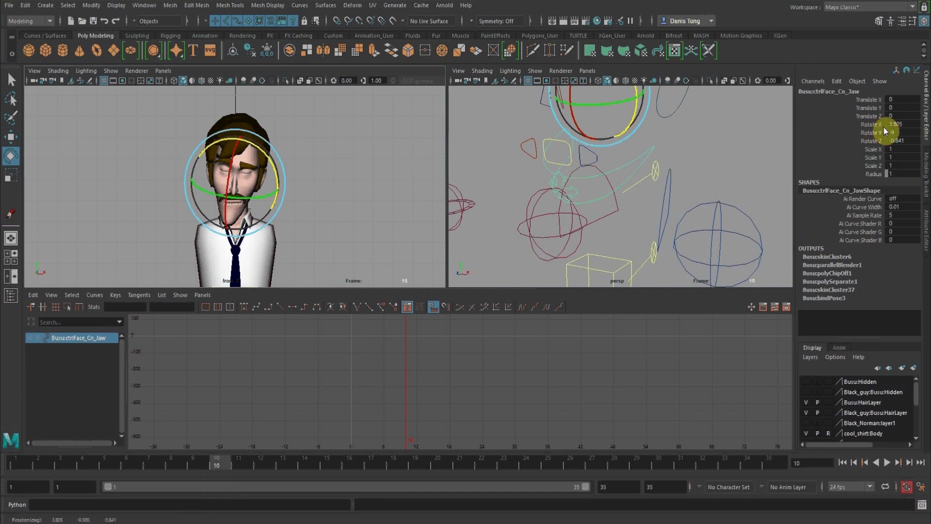
pyautogui.hotkey('ctrl', 'z')
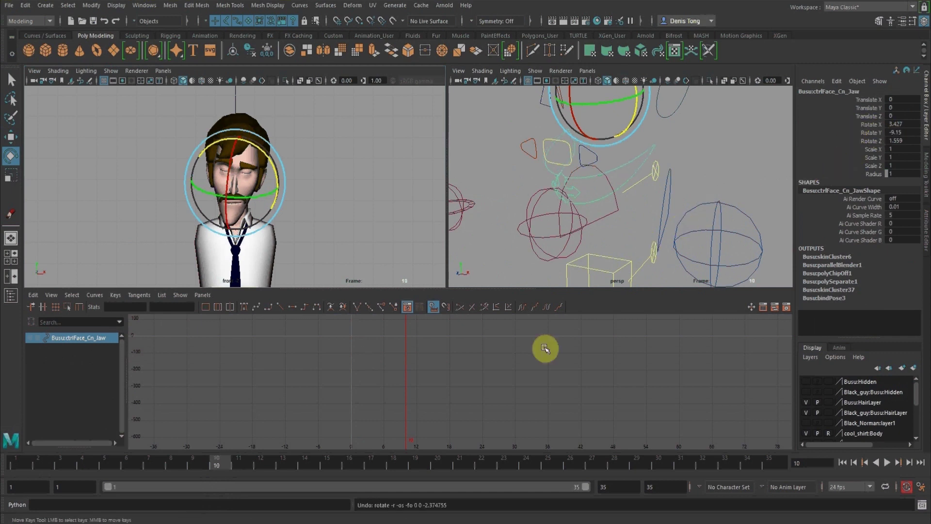
pyautogui.click(292, 441)
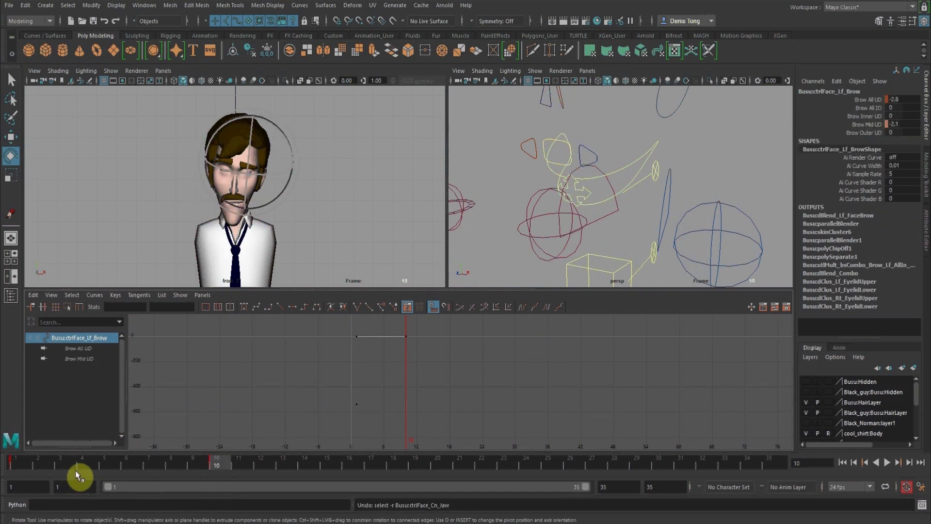
# Key Rotate X, Rotate Y and Rotate Z on the jaw control at frame 1
pyautogui.click(24, 465)
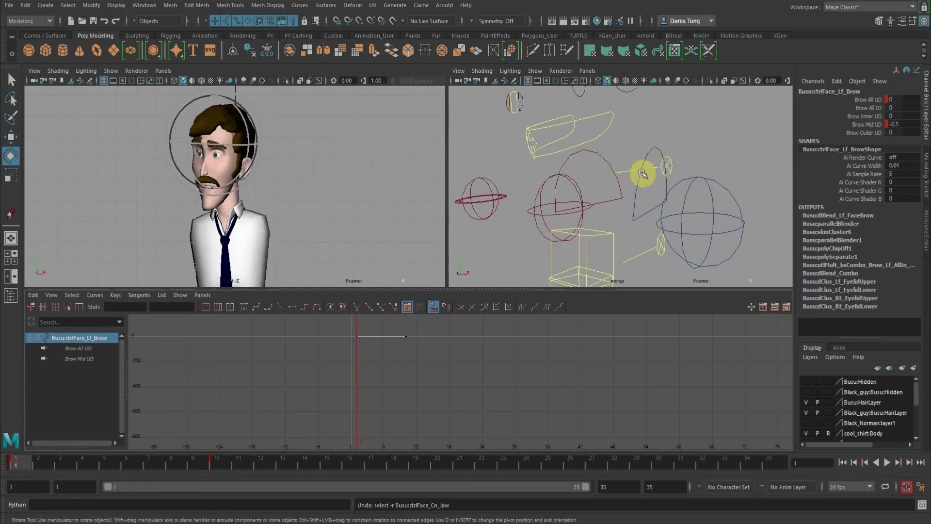
pyautogui.click(603, 134)
pyautogui.click(604, 134)
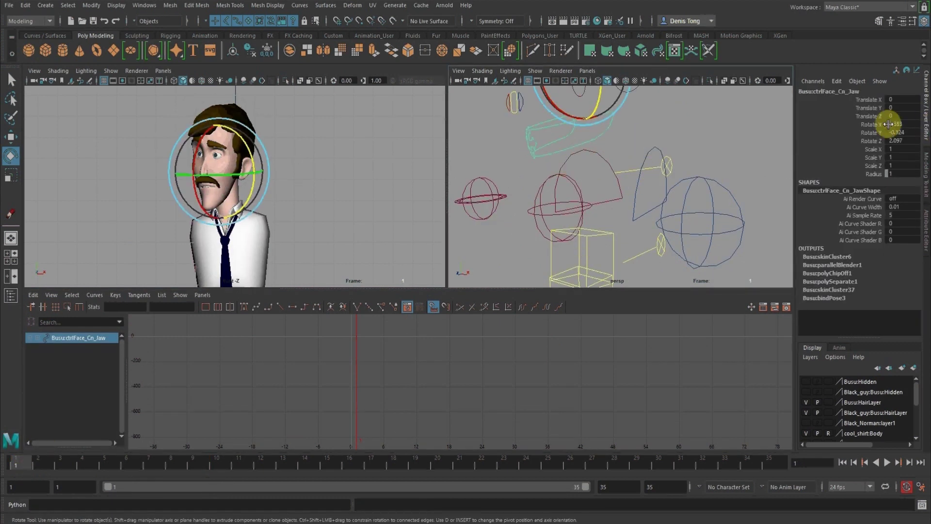
pyautogui.moveTo(870, 124); pyautogui.dragTo(879, 141)
pyautogui.rightClick(879, 141)
pyautogui.click(872, 157)
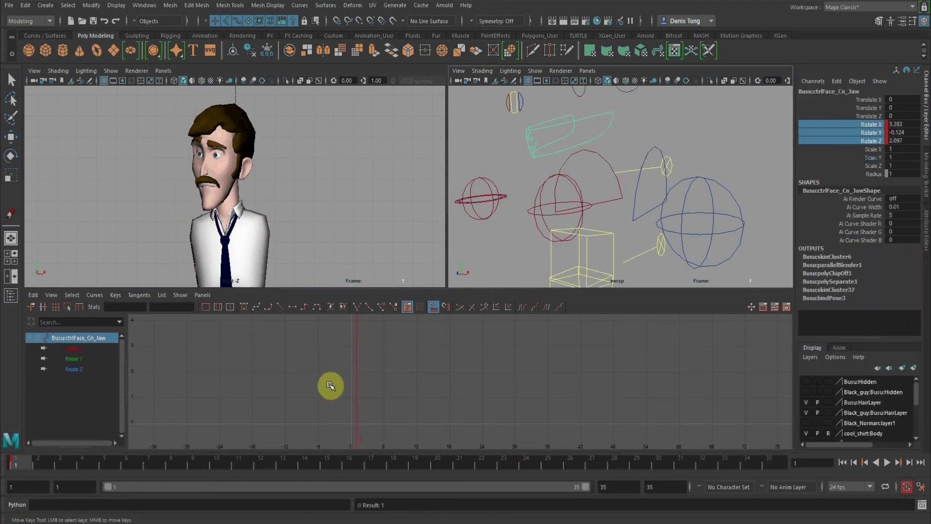
# Rotate the jaw control at frame 10 to about -9.7 in Rotate Y and 0.4 in Rotate Z
pyautogui.click(217, 463)
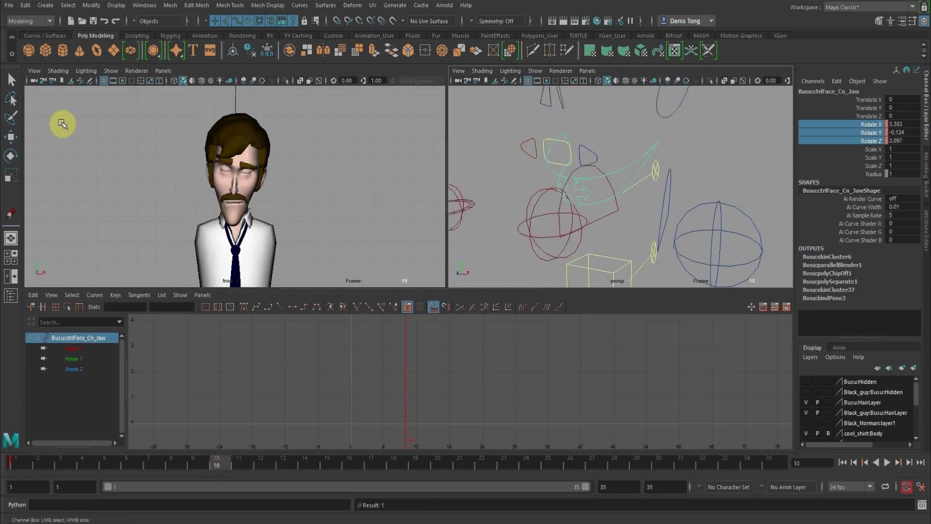
pyautogui.click(10, 156)
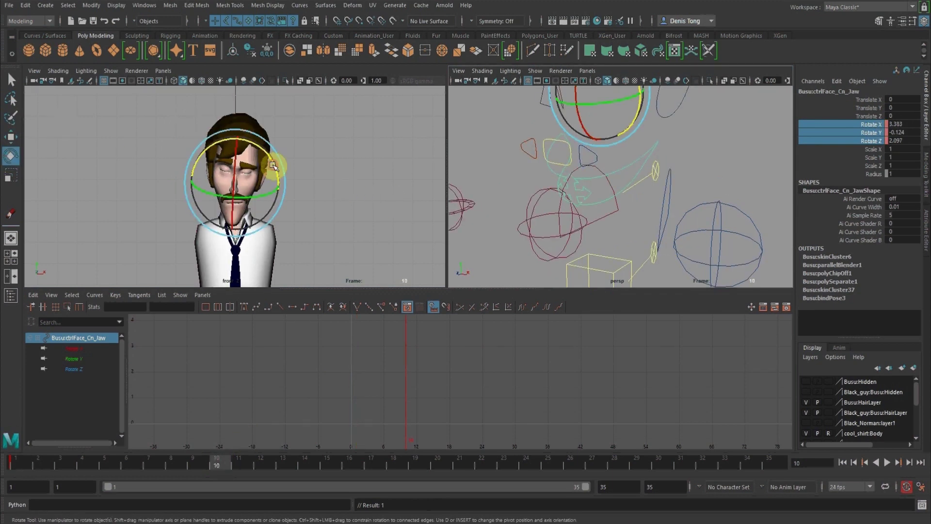
pyautogui.moveTo(273, 166); pyautogui.dragTo(228, 180)
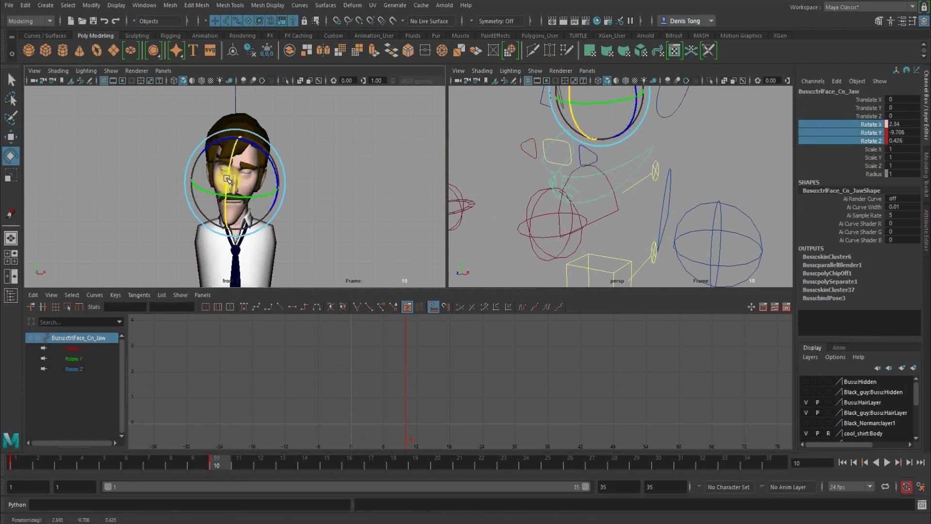
# Set Mouth LR to -0.8 and Mouth Turn to -0.3 on the centre lips control at frame 10
pyautogui.click(707, 142)
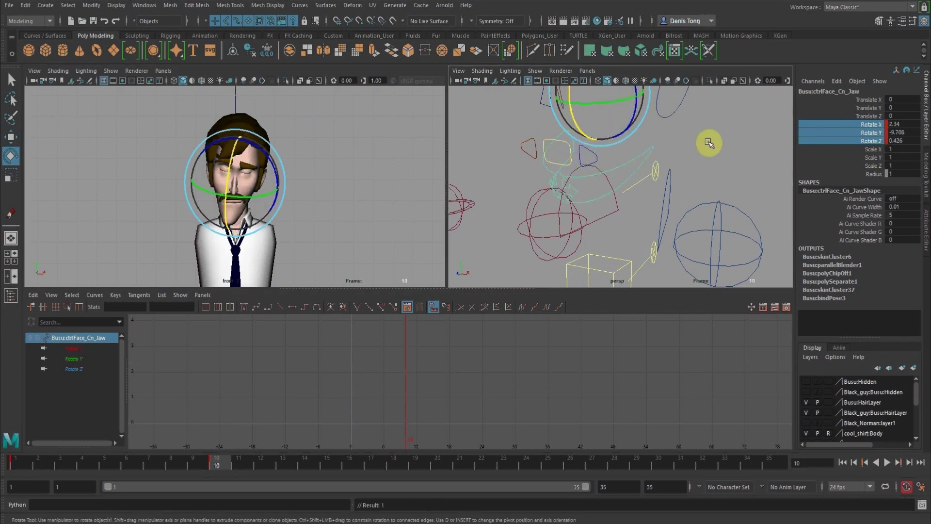
pyautogui.click(560, 143)
pyautogui.click(868, 107)
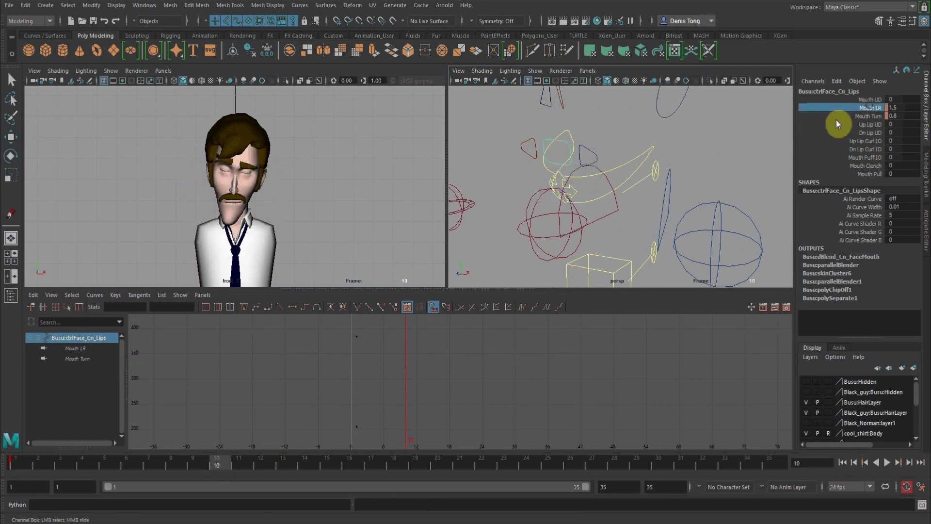
pyautogui.moveTo(340, 184); pyautogui.dragTo(327, 182, button='middle')
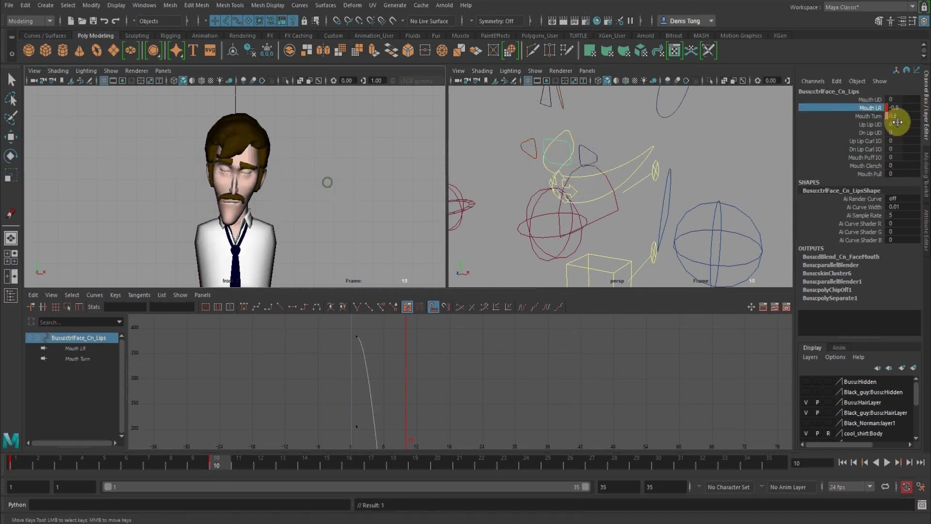
pyautogui.click(878, 116)
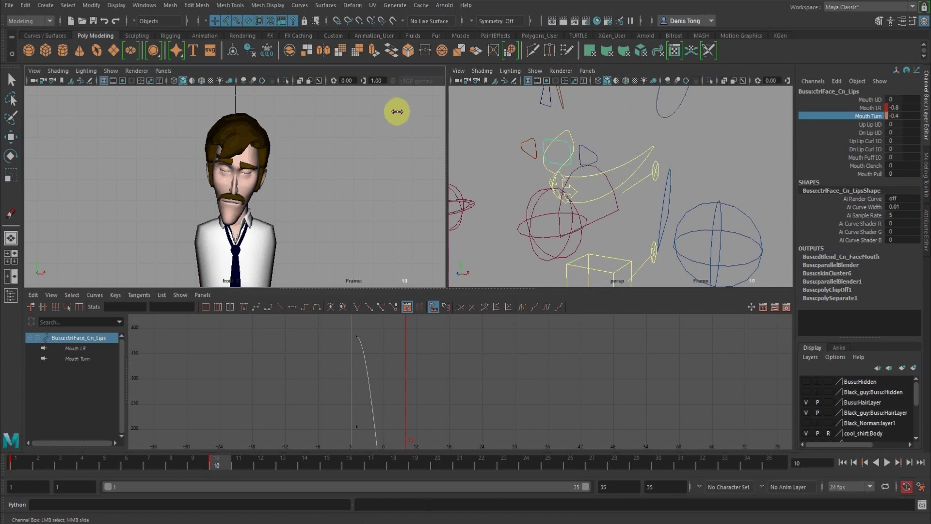
# Rotate the jaw control at frame 10 to about -0.3 in Rotate X
pyautogui.scroll(3, 604, 170)
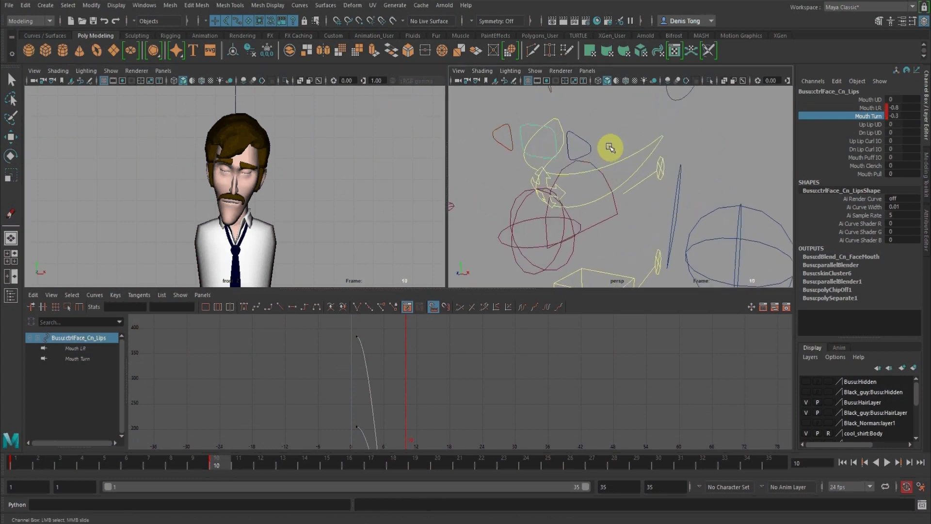
pyautogui.moveTo(619, 168); pyautogui.dragTo(621, 170)
pyautogui.press('e')
pyautogui.keyDown('alt'); pyautogui.moveTo(266, 148); pyautogui.dragTo(475, 245, button='right'); pyautogui.keyUp('alt')
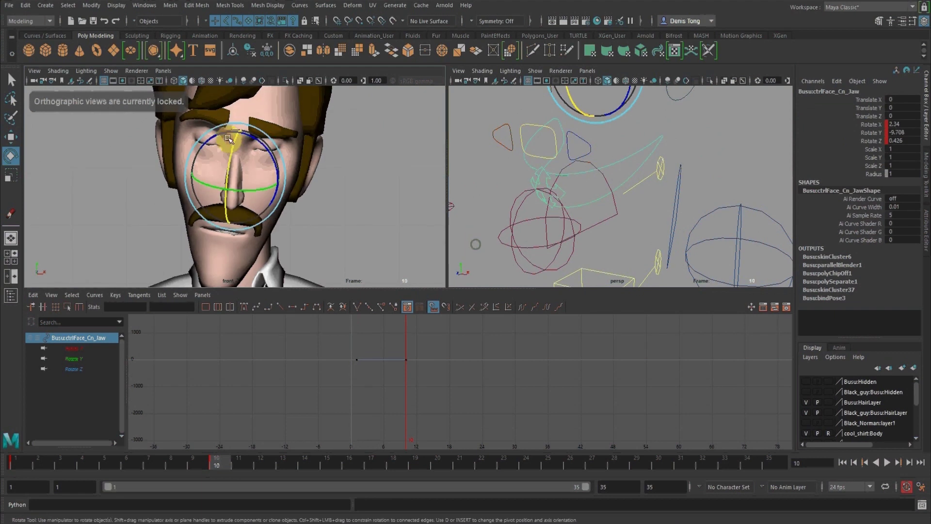
pyautogui.click(234, 152)
pyautogui.moveTo(231, 149); pyautogui.dragTo(231, 148)
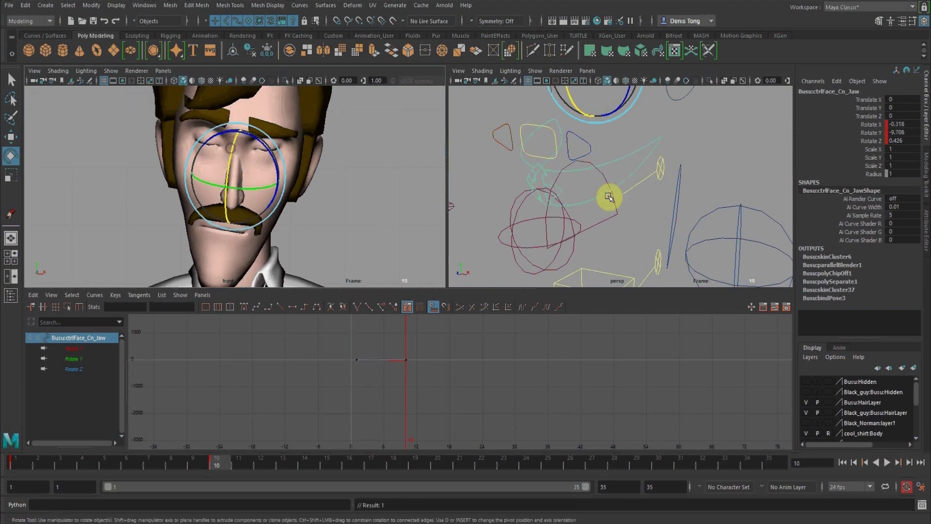
# Set Crnr UD to -0.9 on both the left and right lip corner controls at frame 10
pyautogui.moveTo(599, 160); pyautogui.dragTo(600, 161)
pyautogui.click(592, 153)
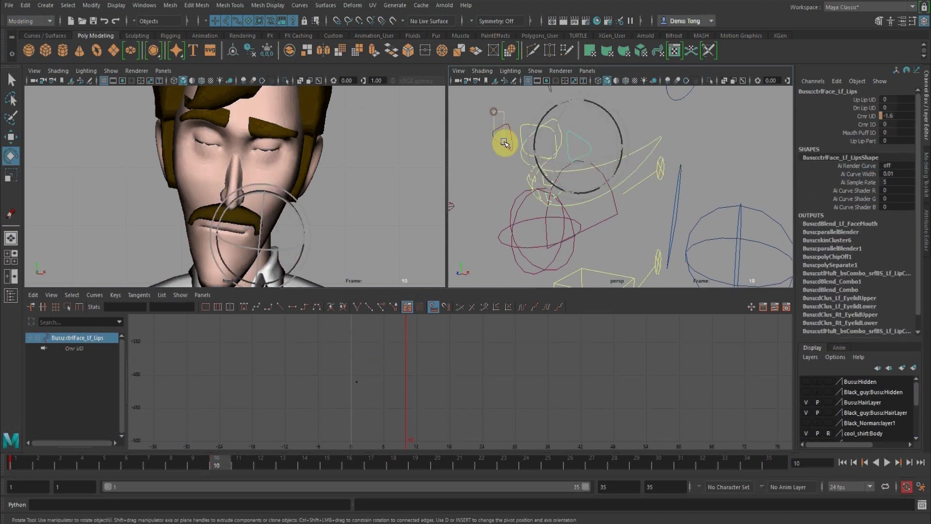
pyautogui.keyDown('shift'); pyautogui.click(504, 141); pyautogui.keyUp('shift')
pyautogui.doubleClick(886, 116)
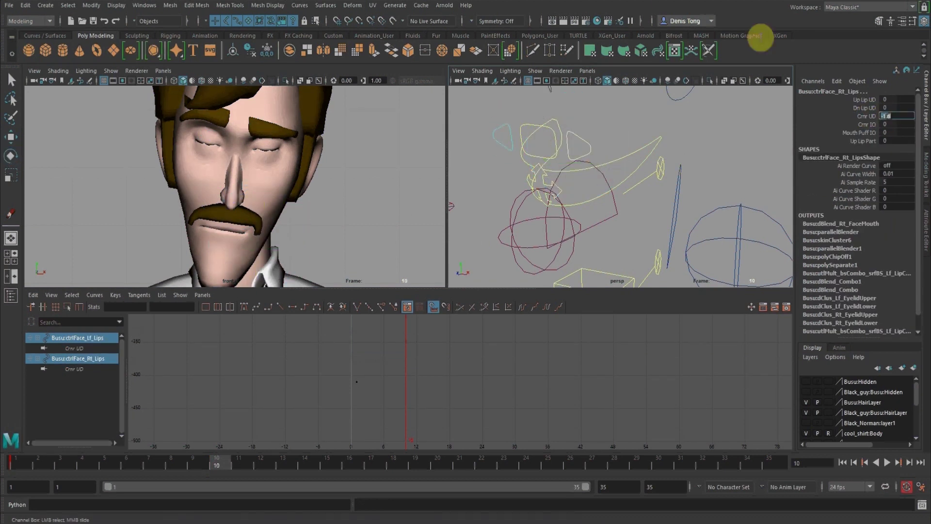
pyautogui.write('0')
pyautogui.press('Return')
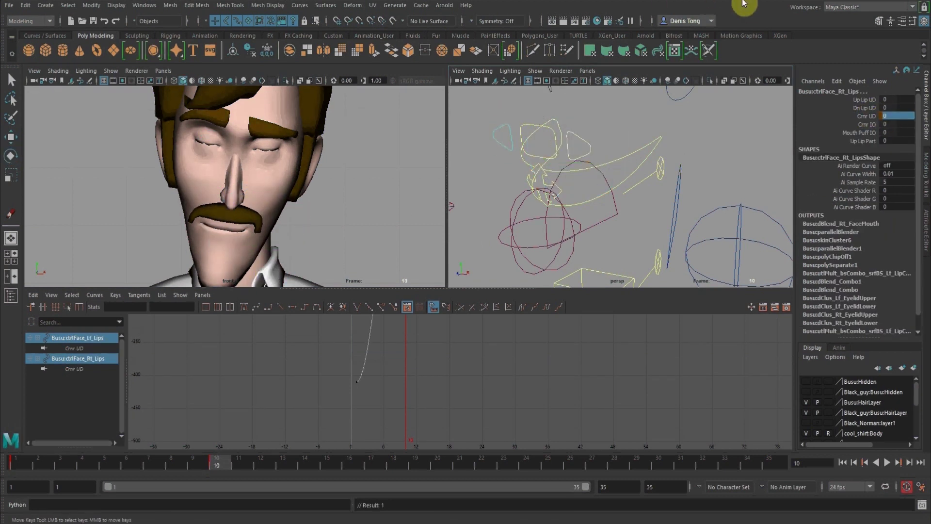
pyautogui.click(869, 117)
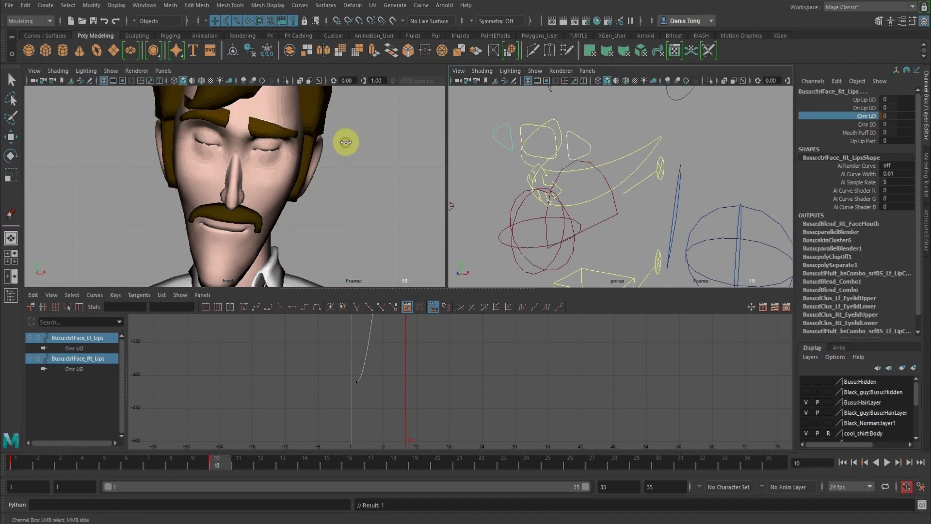
pyautogui.moveTo(346, 143); pyautogui.dragTo(341, 142, button='middle')
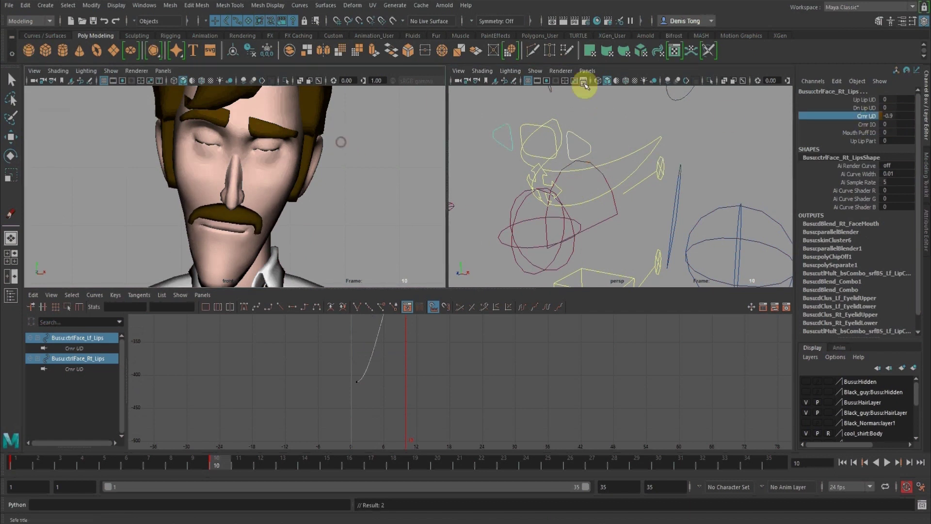
# Set Crnr IO to -1.7 on both lip corner controls and key it at frame 10
pyautogui.click(872, 126)
pyautogui.moveTo(602, 139)
pyautogui.mouseDown(button='middle')
pyautogui.moveTo(611, 139)
pyautogui.moveTo(599, 139)
pyautogui.mouseUp(button='middle')
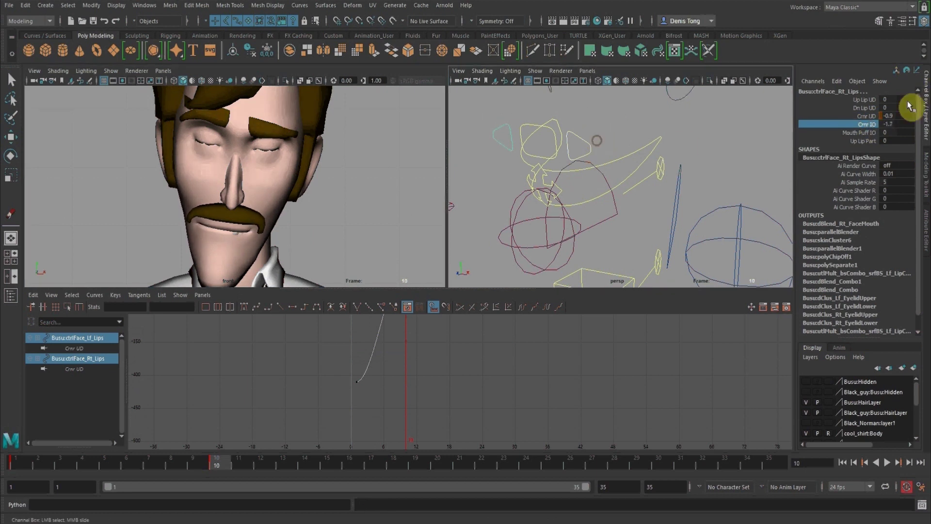
pyautogui.rightClick(870, 124)
pyautogui.click(868, 138)
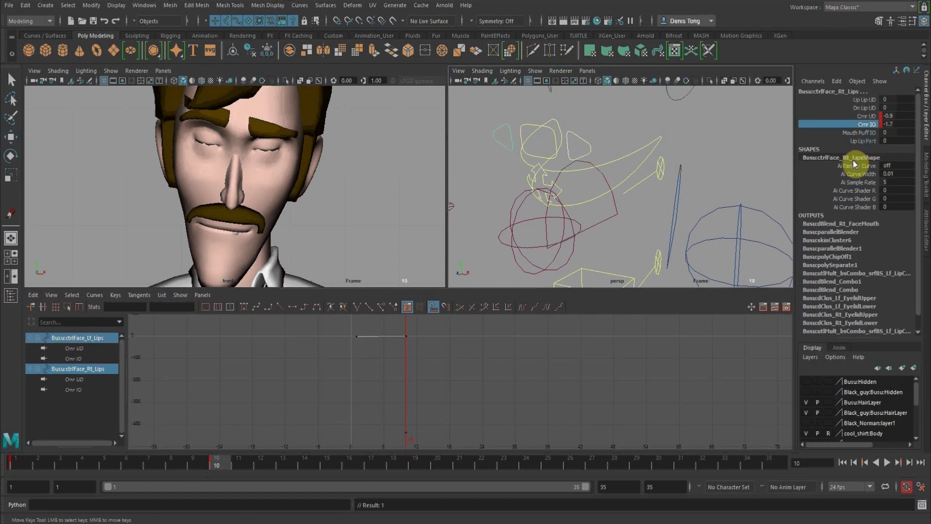
# Set Crnr IO to 0 on both lip corner controls at frame 1
pyautogui.click(13, 470)
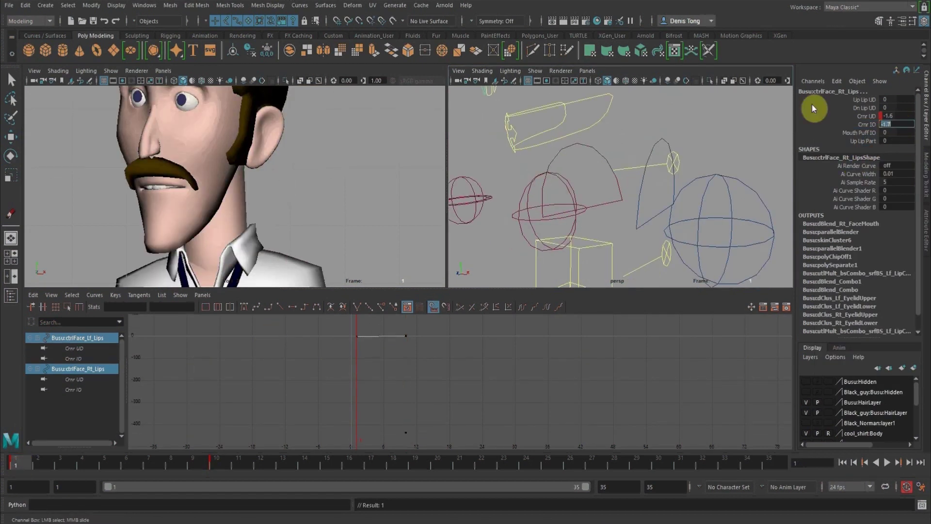
pyautogui.press('Return')
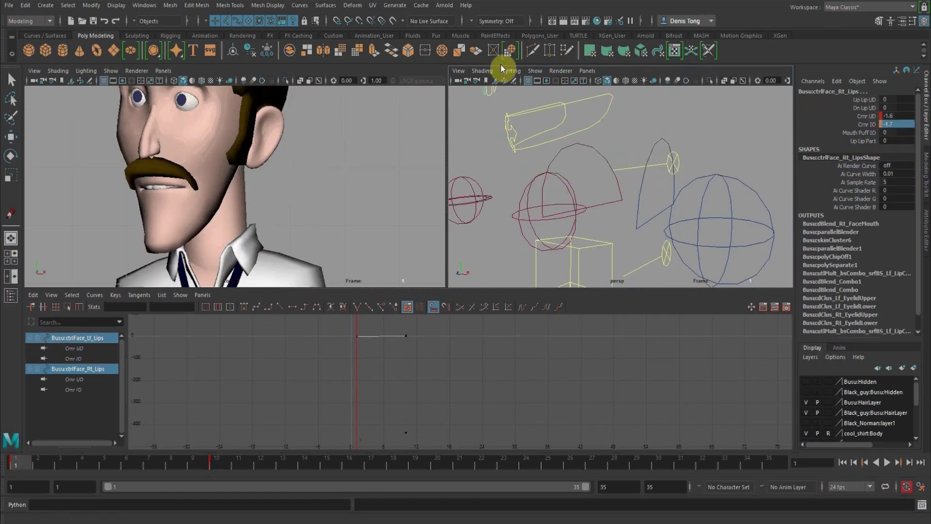
pyautogui.click(871, 126)
pyautogui.click(883, 125)
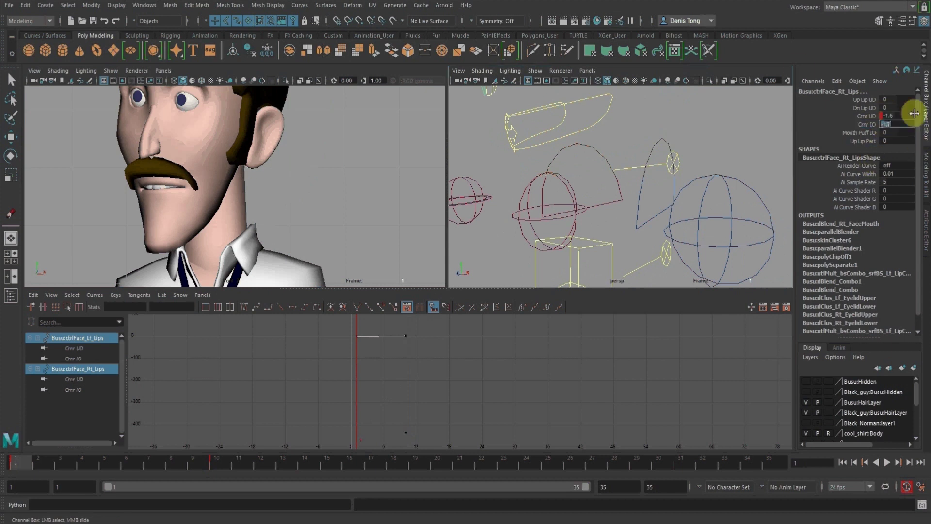
pyautogui.write('0')
pyautogui.press('Return')
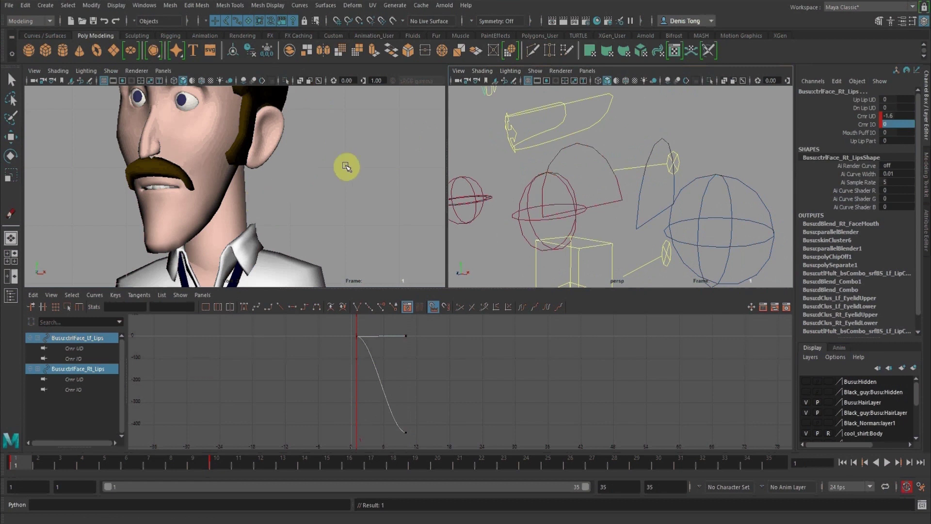
# Raise the left and right clavicle controls at frame 10, moving the right one to about 0.24 in Translate Y
pyautogui.keyDown('alt'); pyautogui.moveTo(364, 153); pyautogui.dragTo(195, 126, button='right'); pyautogui.keyUp('alt')
pyautogui.keyDown('alt'); pyautogui.moveTo(295, 166); pyautogui.dragTo(289, 146, button='middle'); pyautogui.keyUp('alt')
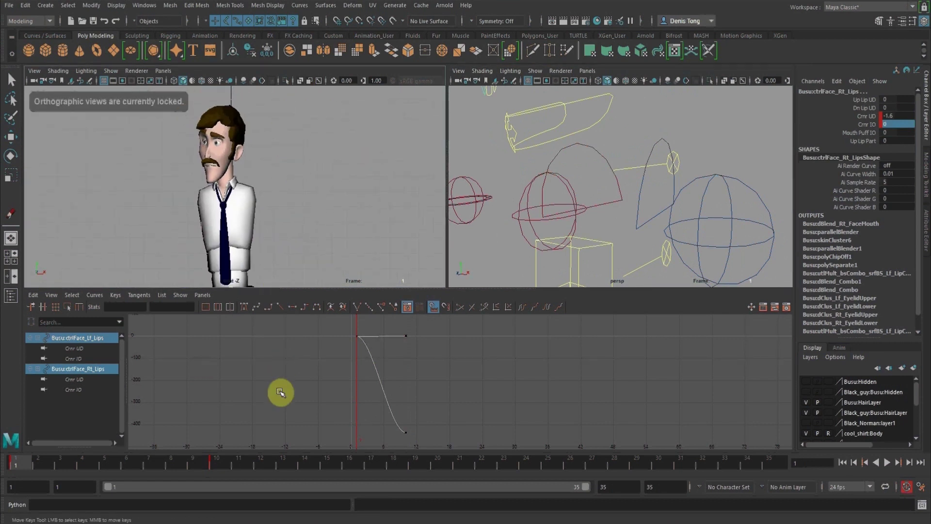
pyautogui.click(220, 467)
pyautogui.click(650, 185)
pyautogui.keyDown('alt'); pyautogui.moveTo(655, 230); pyautogui.dragTo(659, 181, button='middle'); pyautogui.keyUp('alt')
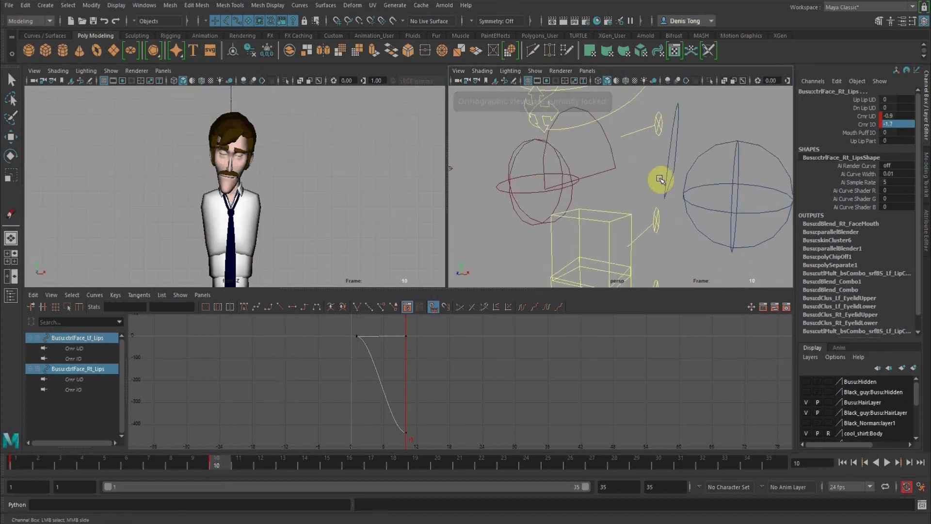
pyautogui.moveTo(661, 158); pyautogui.dragTo(680, 173)
pyautogui.press('e')
pyautogui.keyDown('alt'); pyautogui.moveTo(631, 156); pyautogui.dragTo(637, 184); pyautogui.keyUp('alt')
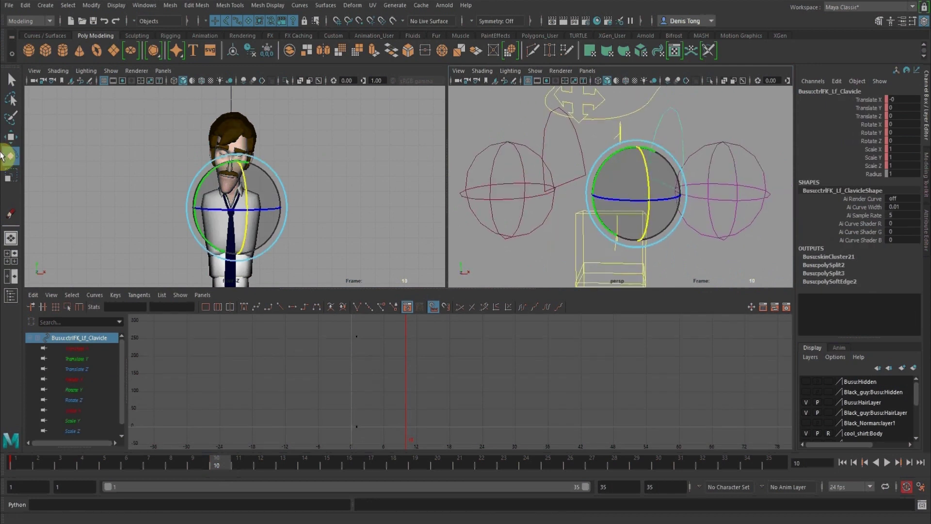
pyautogui.click(11, 138)
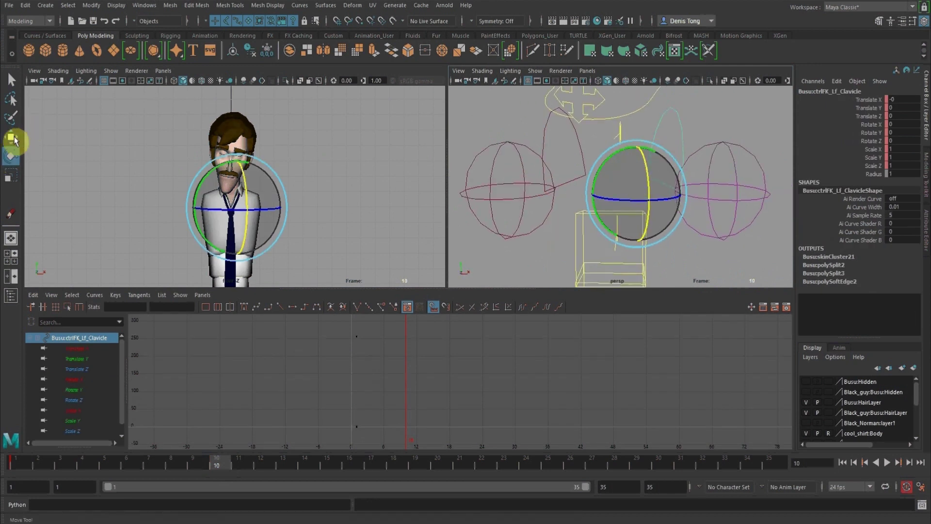
pyautogui.click(877, 108)
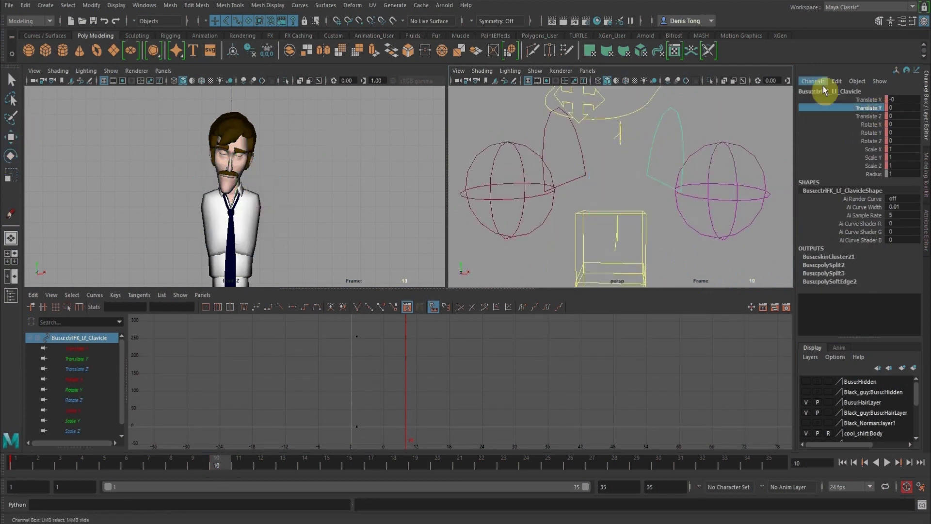
pyautogui.click(10, 137)
pyautogui.moveTo(639, 142); pyautogui.dragTo(638, 128)
pyautogui.moveTo(527, 119); pyautogui.dragTo(592, 127)
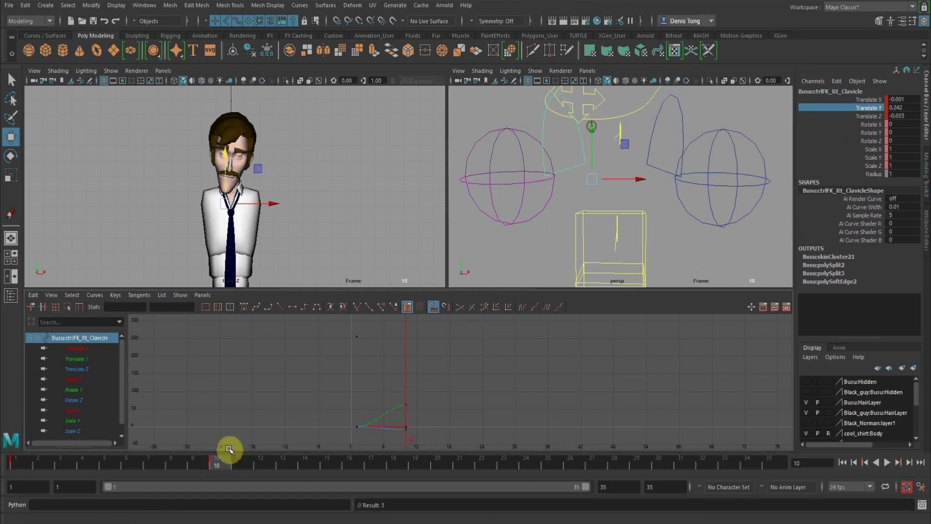
# Play the animation from frame 1 to check the transition, and return to frame 10
pyautogui.click(6, 469)
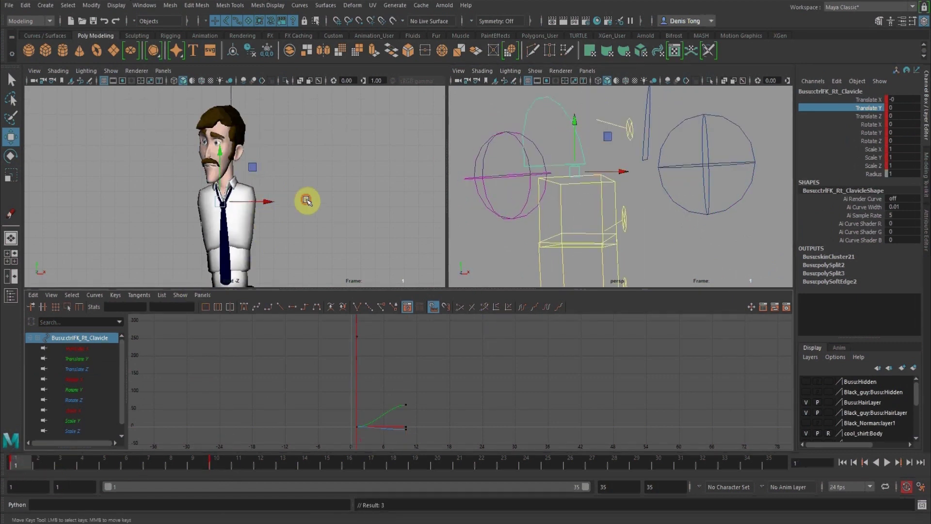
pyautogui.click(307, 200)
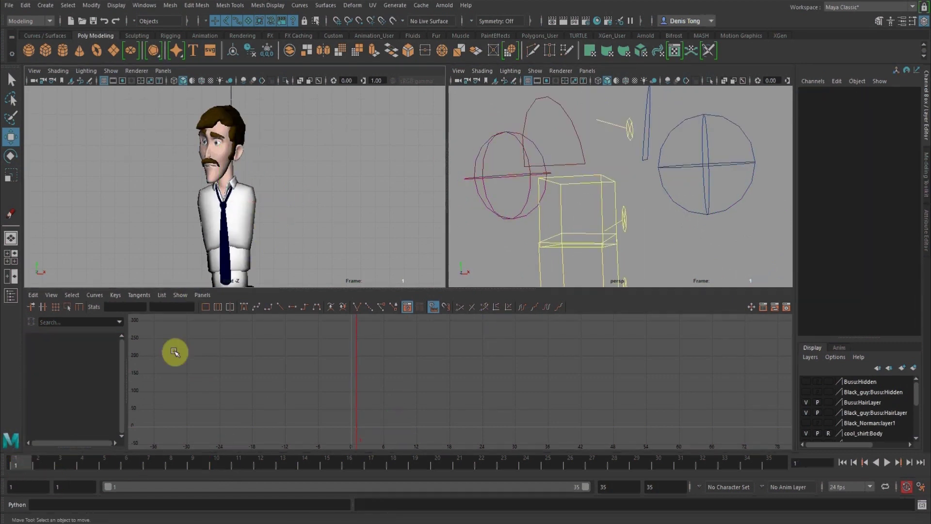
pyautogui.hotkey('alt', 'v')
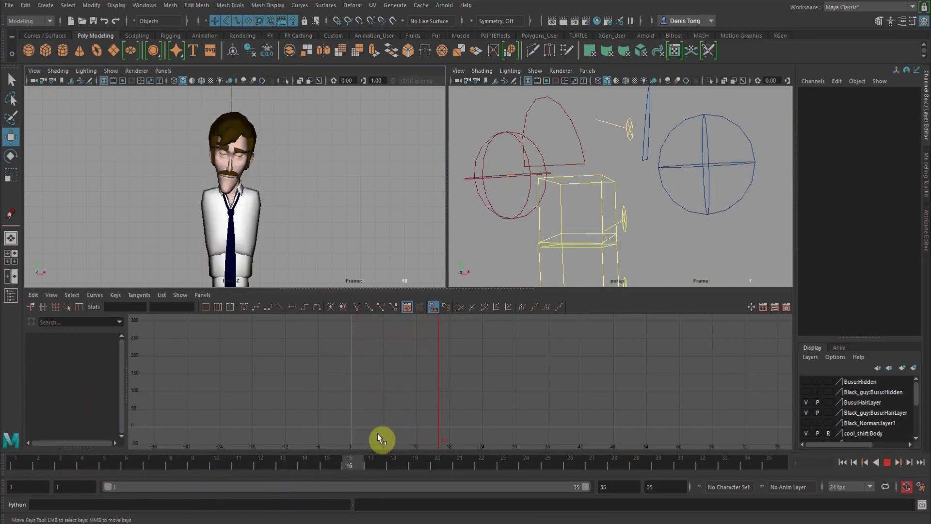
pyautogui.moveTo(230, 460); pyautogui.dragTo(228, 461)
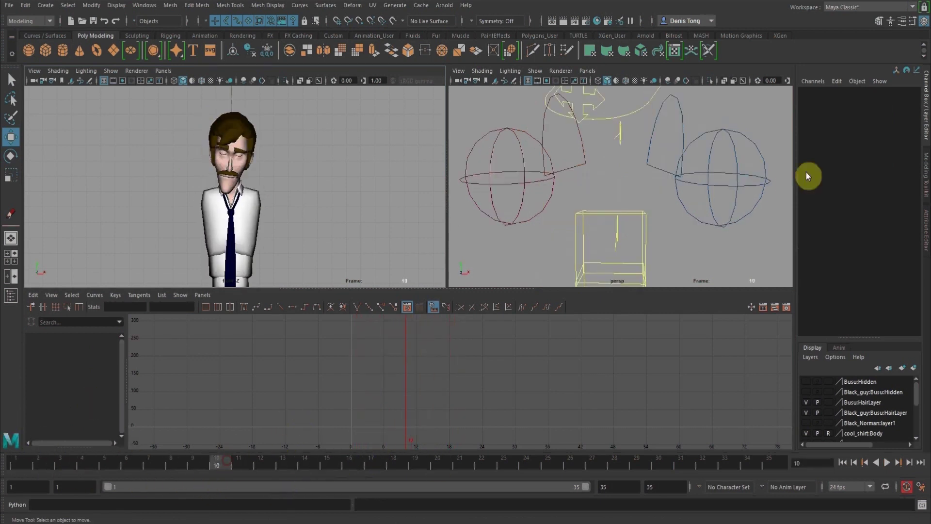
# Rotate the root control at frame 20 to about 13 in Rotate Y and key its rotation
pyautogui.keyDown('alt'); pyautogui.moveTo(654, 181); pyautogui.dragTo(473, 154, button='right'); pyautogui.keyUp('alt')
pyautogui.keyDown('alt'); pyautogui.moveTo(523, 149); pyautogui.dragTo(509, 120, button='middle'); pyautogui.keyUp('alt')
pyautogui.keyDown('alt'); pyautogui.moveTo(673, 200); pyautogui.dragTo(646, 208); pyautogui.keyUp('alt')
pyautogui.click(688, 212)
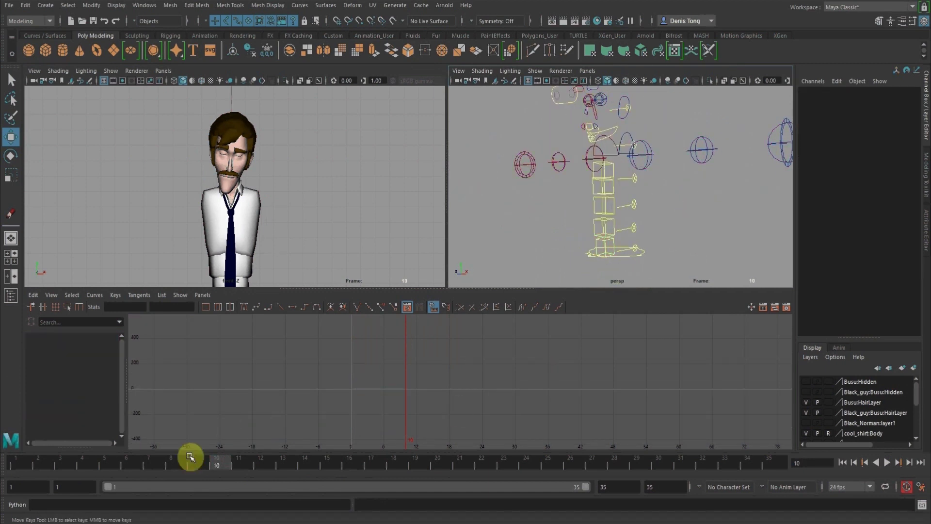
pyautogui.moveTo(218, 466); pyautogui.dragTo(372, 468)
pyautogui.moveTo(446, 464); pyautogui.dragTo(448, 464)
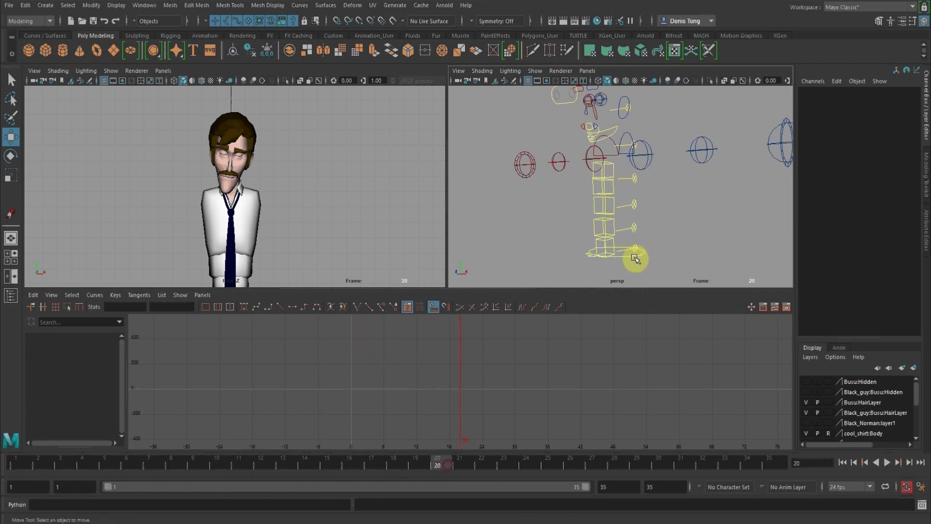
pyautogui.click(644, 253)
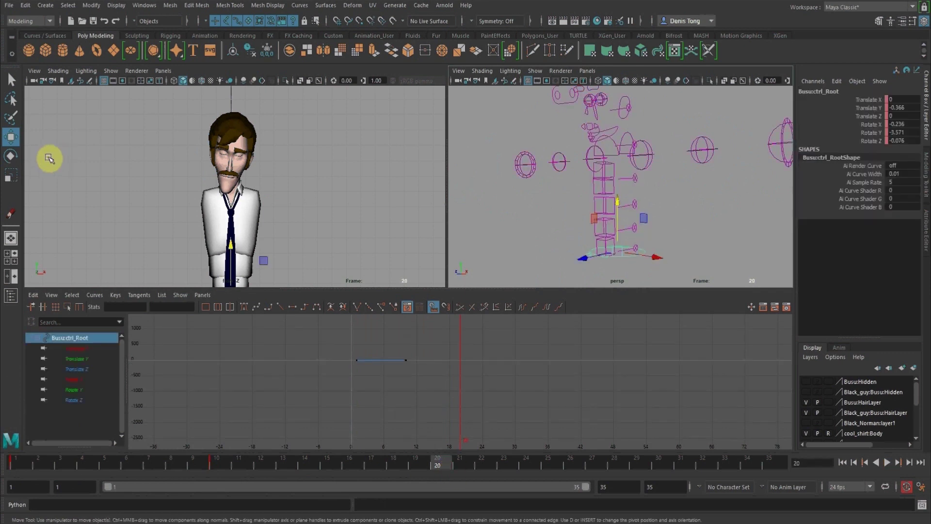
pyautogui.click(10, 155)
pyautogui.keyDown('alt'); pyautogui.moveTo(635, 189); pyautogui.dragTo(634, 185, button='middle'); pyautogui.keyUp('alt')
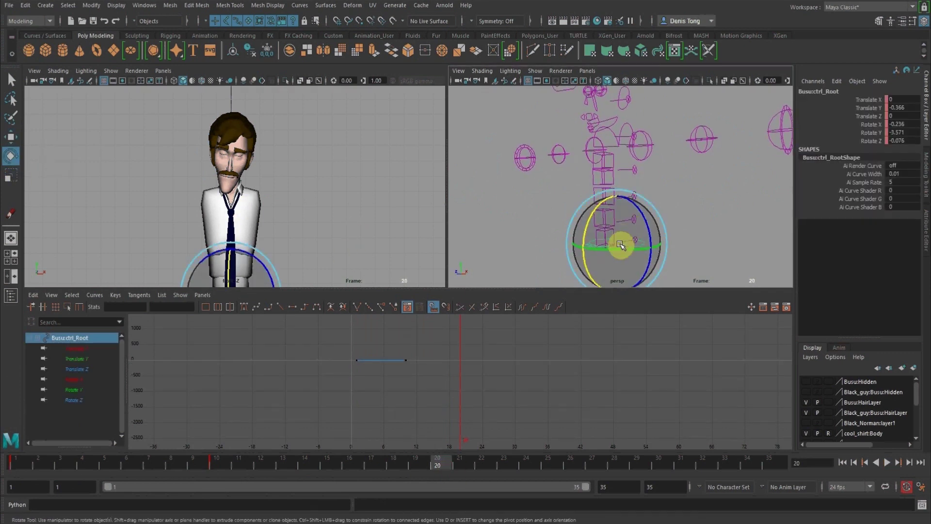
pyautogui.moveTo(619, 247); pyautogui.dragTo(633, 246)
pyautogui.hotkey('shift', 'e')
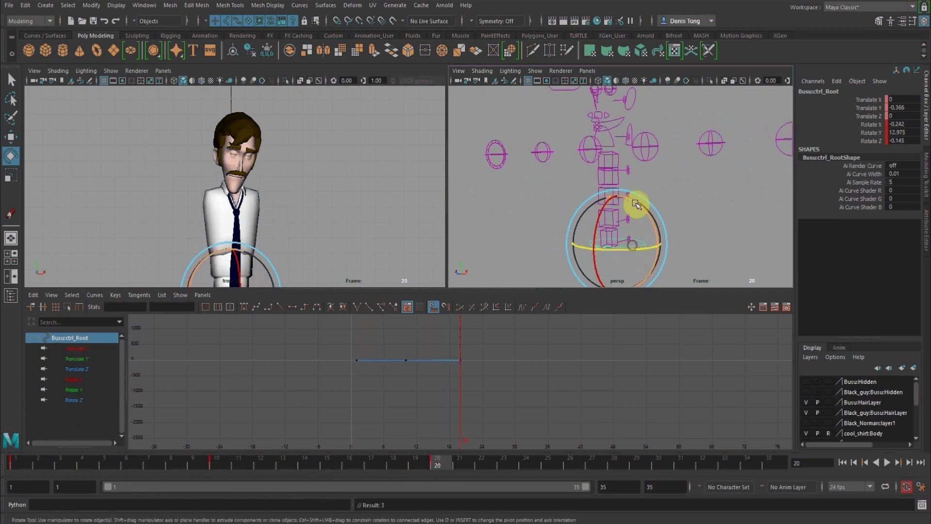
# Rotate and key the spine controls at frame 20, bringing the upper one to about 1.25 in Rotate X and 1.02 in Rotate Z
pyautogui.moveTo(638, 204); pyautogui.dragTo(596, 177)
pyautogui.keyDown('alt'); pyautogui.moveTo(620, 160); pyautogui.dragTo(629, 191, button='right'); pyautogui.keyUp('alt')
pyautogui.keyDown('alt'); pyautogui.moveTo(629, 192); pyautogui.dragTo(675, 235); pyautogui.keyUp('alt')
pyautogui.click(664, 167)
pyautogui.moveTo(566, 190); pyautogui.dragTo(568, 191)
pyautogui.hotkey('shift', 'e')
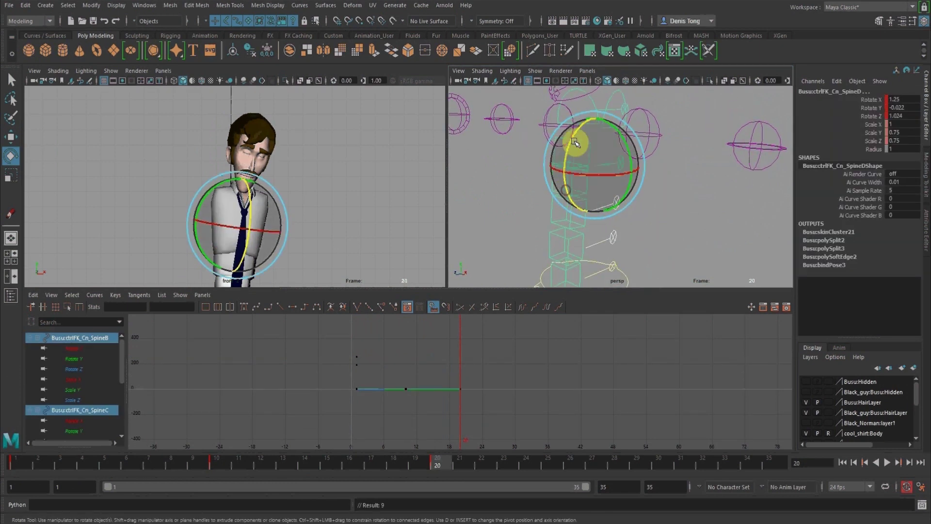
pyautogui.keyDown('alt'); pyautogui.moveTo(706, 127); pyautogui.dragTo(717, 185, button='middle'); pyautogui.keyUp('alt')
pyautogui.keyDown('alt'); pyautogui.moveTo(716, 185); pyautogui.dragTo(688, 185); pyautogui.keyUp('alt')
pyautogui.click(679, 158)
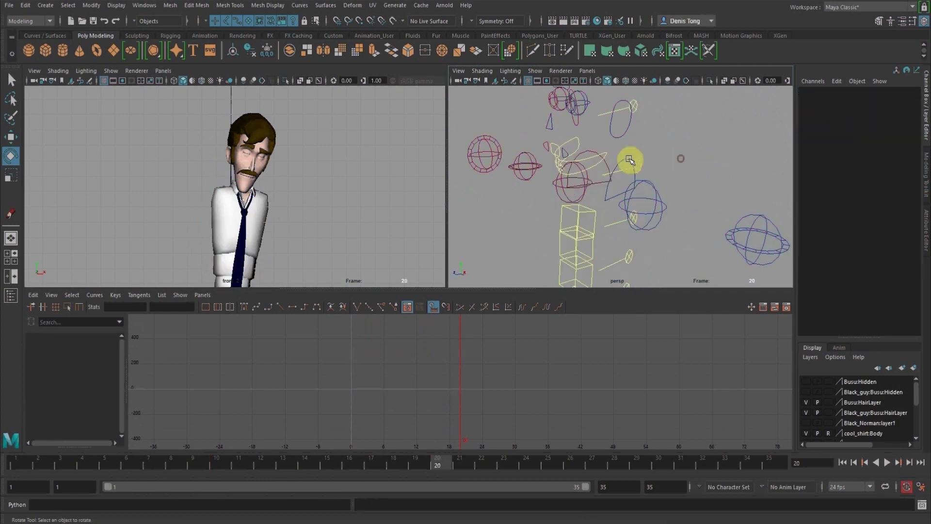
# Rotate the neck control and the head control at frame 20 to adjust the tilt and turn of the head
pyautogui.click(636, 163)
pyautogui.keyDown('alt'); pyautogui.moveTo(637, 162); pyautogui.dragTo(580, 159); pyautogui.keyUp('alt')
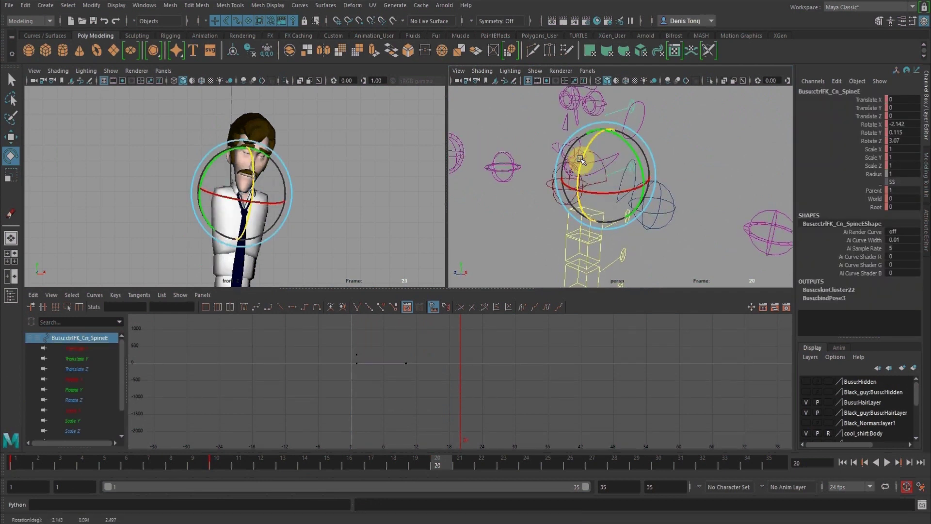
pyautogui.keyDown('alt'); pyautogui.moveTo(678, 128); pyautogui.dragTo(681, 173, button='middle'); pyautogui.keyUp('alt')
pyautogui.click(690, 133)
pyautogui.click(638, 141)
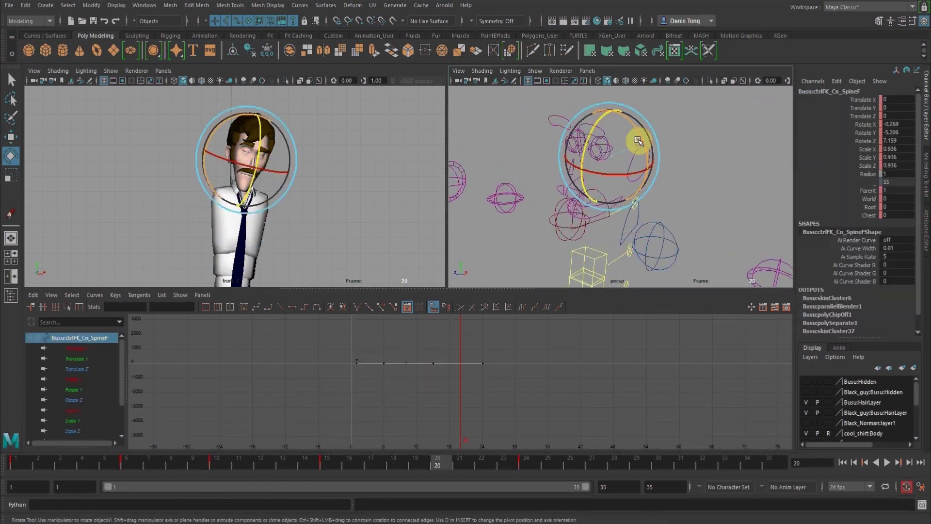
pyautogui.moveTo(641, 131); pyautogui.dragTo(604, 156)
pyautogui.moveTo(586, 153); pyautogui.dragTo(587, 148)
pyautogui.click(703, 201)
# Set Translate X, Y and Z of both clavicle controls to 0 at frame 20
pyautogui.keyDown('alt'); pyautogui.moveTo(656, 202); pyautogui.dragTo(634, 197); pyautogui.keyUp('alt')
pyautogui.keyDown('alt'); pyautogui.moveTo(634, 196); pyautogui.dragTo(655, 223, button='right'); pyautogui.keyUp('alt')
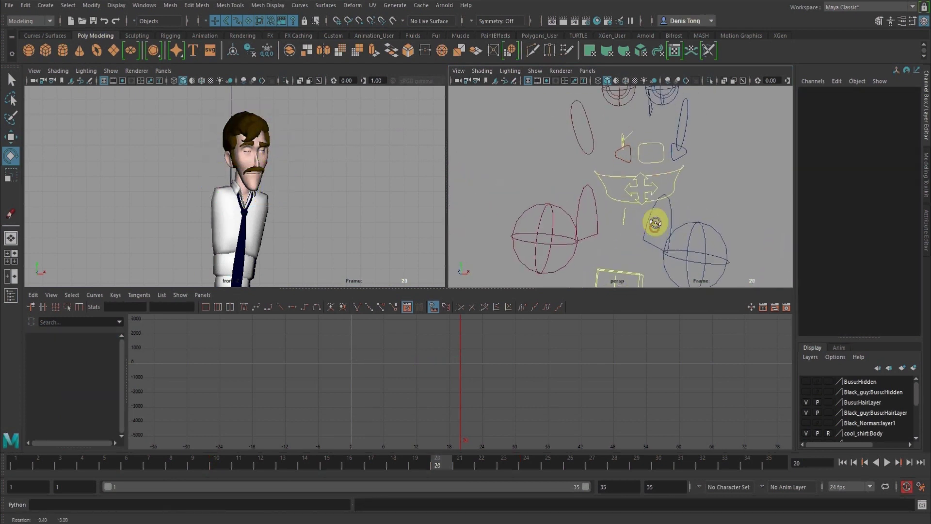
pyautogui.moveTo(657, 208); pyautogui.dragTo(678, 214)
pyautogui.moveTo(567, 179); pyautogui.dragTo(587, 198)
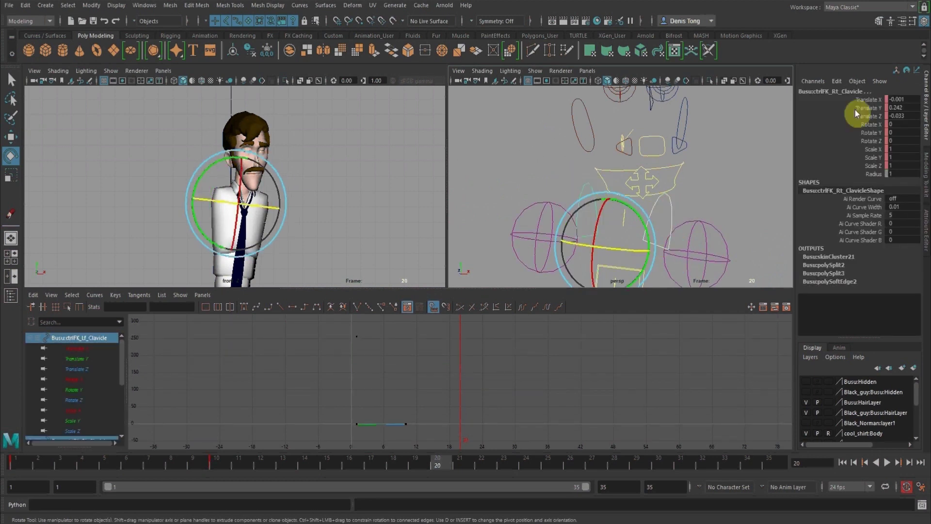
pyautogui.moveTo(901, 116); pyautogui.dragTo(902, 116)
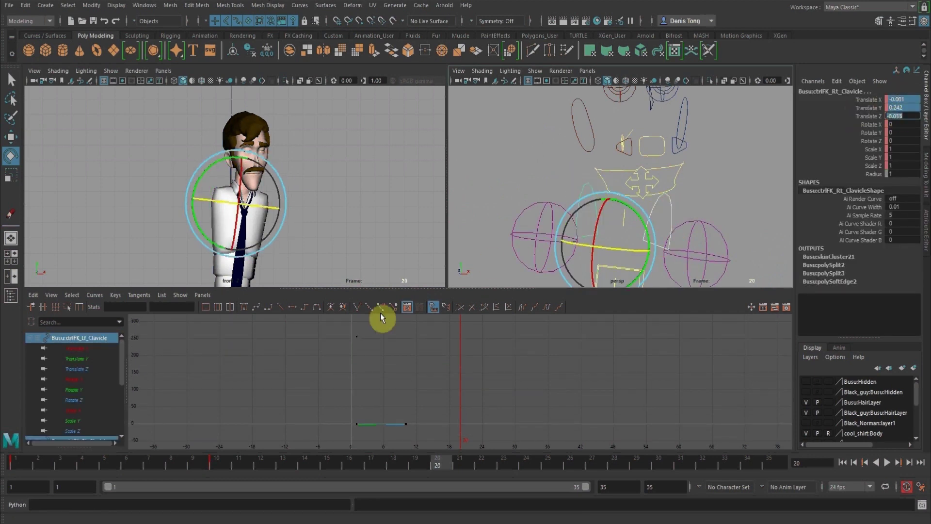
pyautogui.write('0')
pyautogui.press('Return')
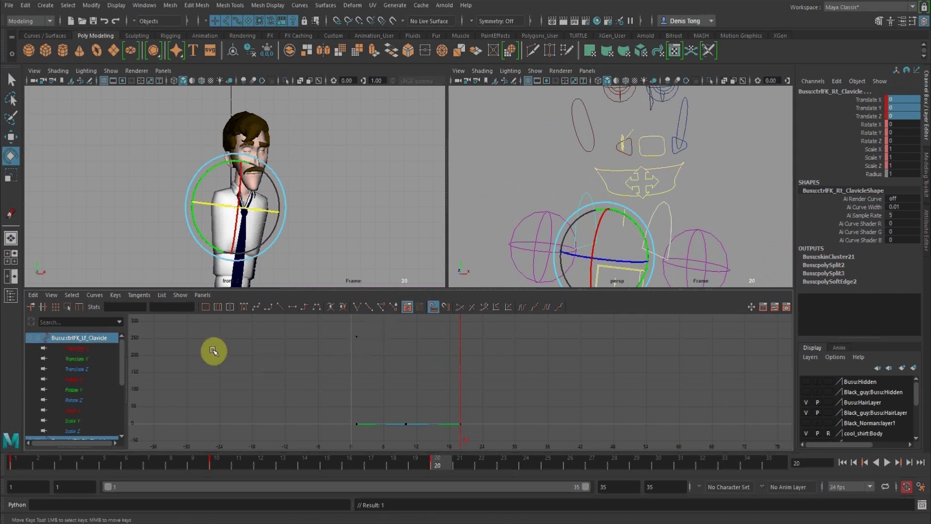
# Lower the jaw control's Rotate Z to about -1.67 at frame 20
pyautogui.keyDown('alt'); pyautogui.moveTo(697, 186); pyautogui.dragTo(693, 167); pyautogui.keyUp('alt')
pyautogui.click(672, 176)
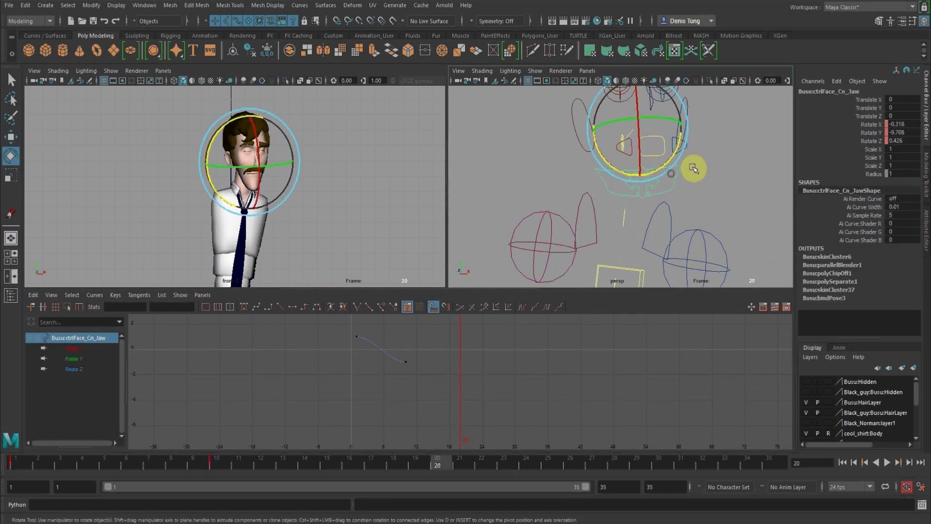
pyautogui.click(868, 140)
pyautogui.moveTo(774, 132); pyautogui.dragTo(676, 122, button='middle')
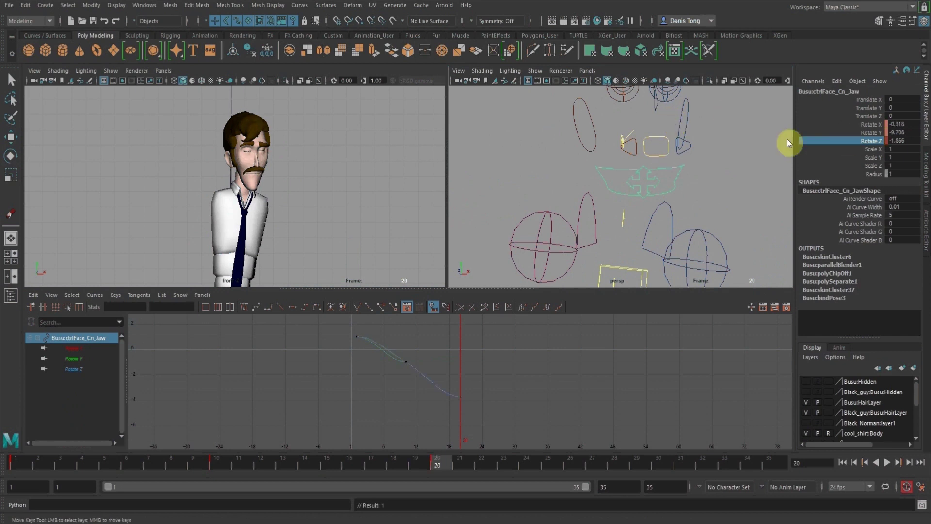
pyautogui.click(10, 155)
pyautogui.moveTo(263, 140); pyautogui.dragTo(260, 137)
# Set the lips control's Mouth Turn to -1.8 and Mouth LR to -1.4 and key them at frame 20
pyautogui.keyDown('alt'); pyautogui.moveTo(644, 174); pyautogui.dragTo(743, 215); pyautogui.keyUp('alt')
pyautogui.click(689, 177)
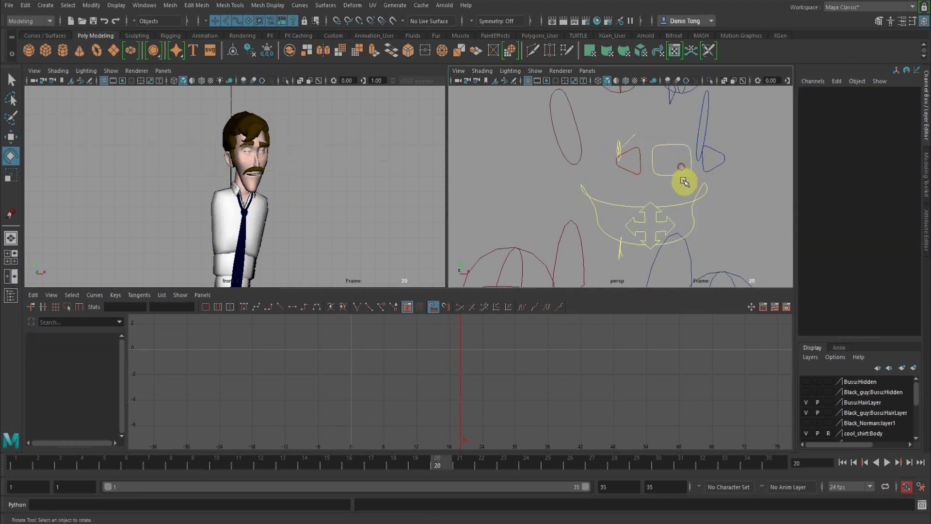
pyautogui.click(684, 176)
pyautogui.click(875, 119)
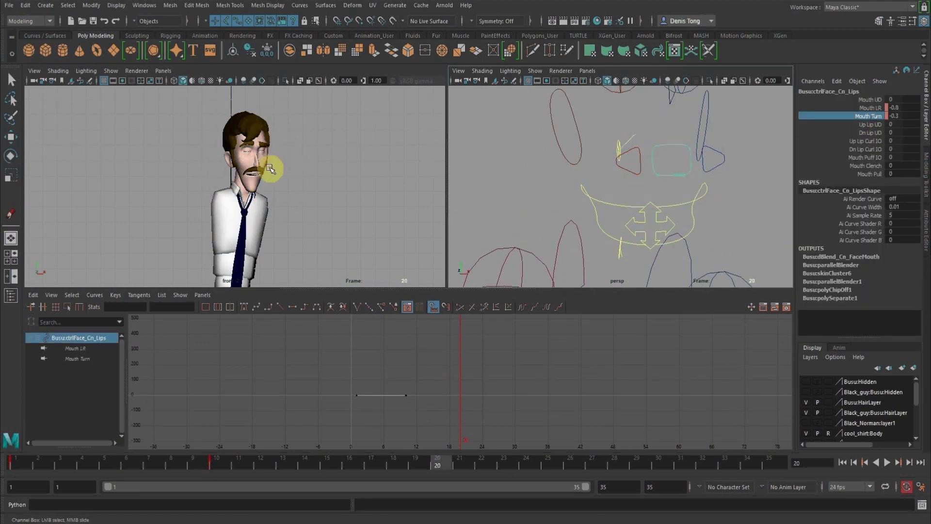
pyautogui.keyDown('alt'); pyautogui.moveTo(300, 166); pyautogui.dragTo(299, 172, button='middle'); pyautogui.keyUp('alt')
pyautogui.keyDown('alt'); pyautogui.moveTo(299, 172); pyautogui.dragTo(345, 197, button='right'); pyautogui.keyUp('alt')
pyautogui.keyDown('alt'); pyautogui.moveTo(332, 178); pyautogui.dragTo(335, 194, button='middle'); pyautogui.keyUp('alt')
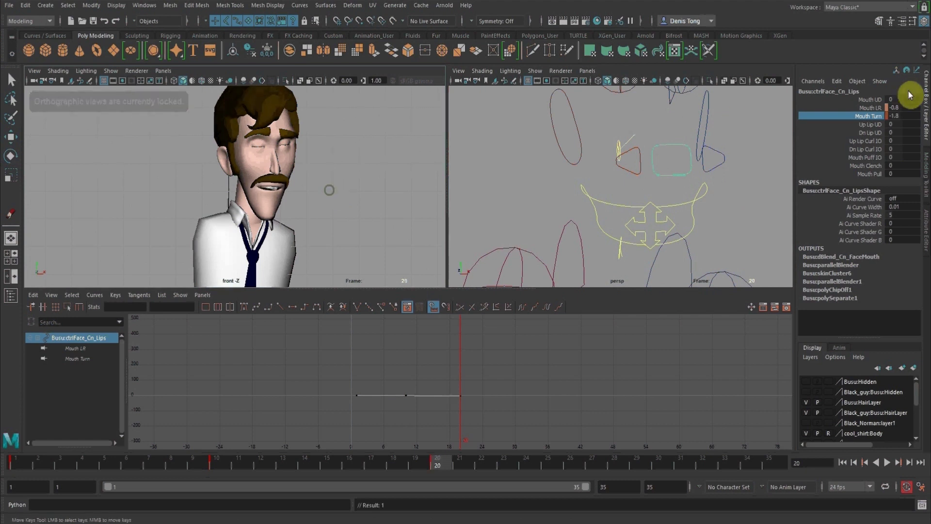
pyautogui.click(871, 107)
pyautogui.press('s')
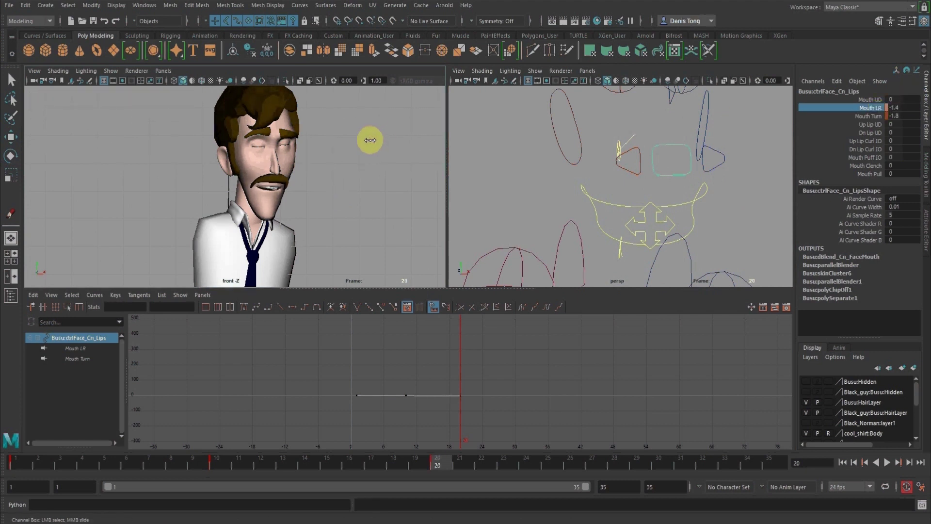
# Raise the left brow control's Brow All UD at frame 20 and key it
pyautogui.keyDown('alt'); pyautogui.moveTo(619, 136); pyautogui.dragTo(617, 208, button='middle'); pyautogui.keyUp('alt')
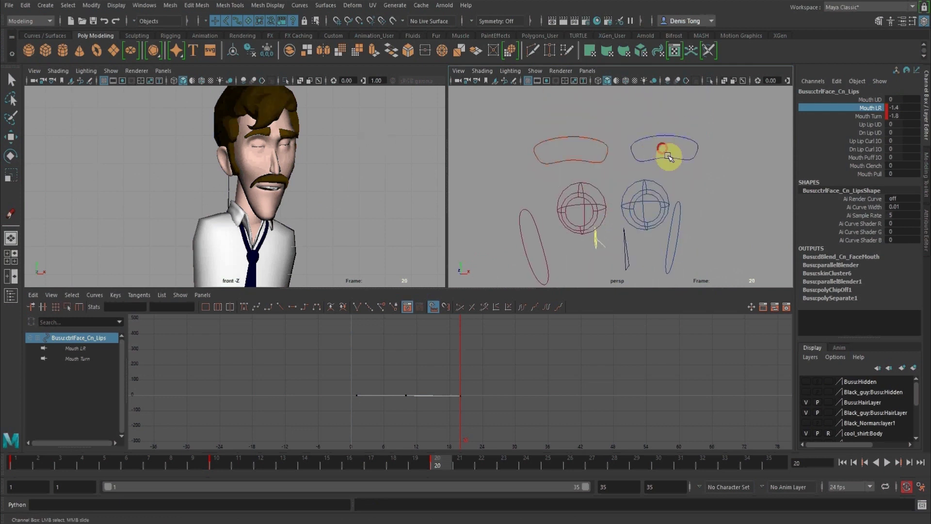
pyautogui.click(668, 156)
pyautogui.press('e')
pyautogui.click(868, 99)
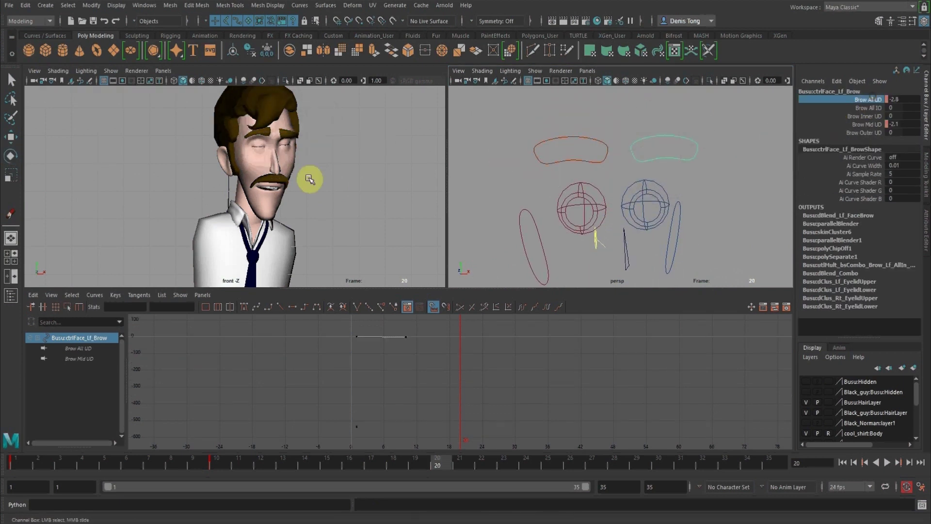
pyautogui.moveTo(308, 177); pyautogui.dragTo(360, 180, button='middle')
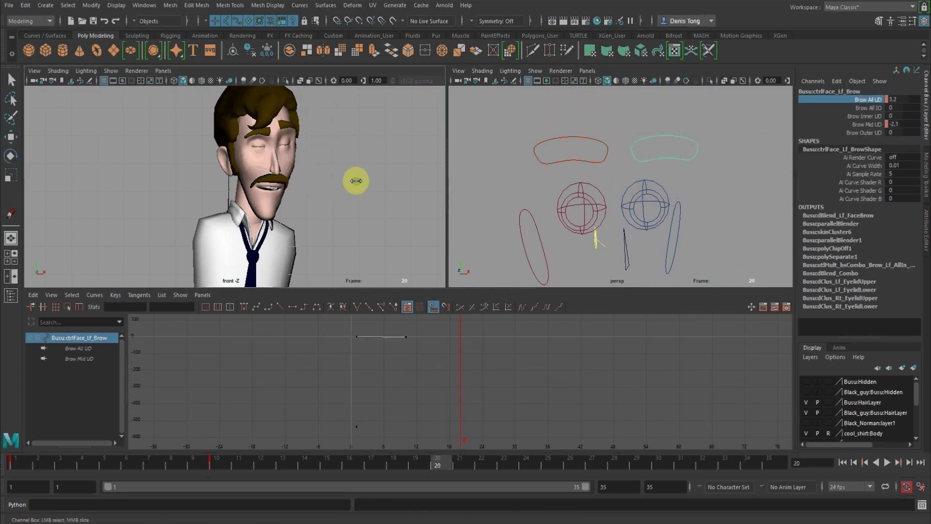
pyautogui.press('s')
# Set the right brow's Brow All UD to -2.5 and Brow Mid UD to -2.3, keying both at frame 20
pyautogui.click(578, 140)
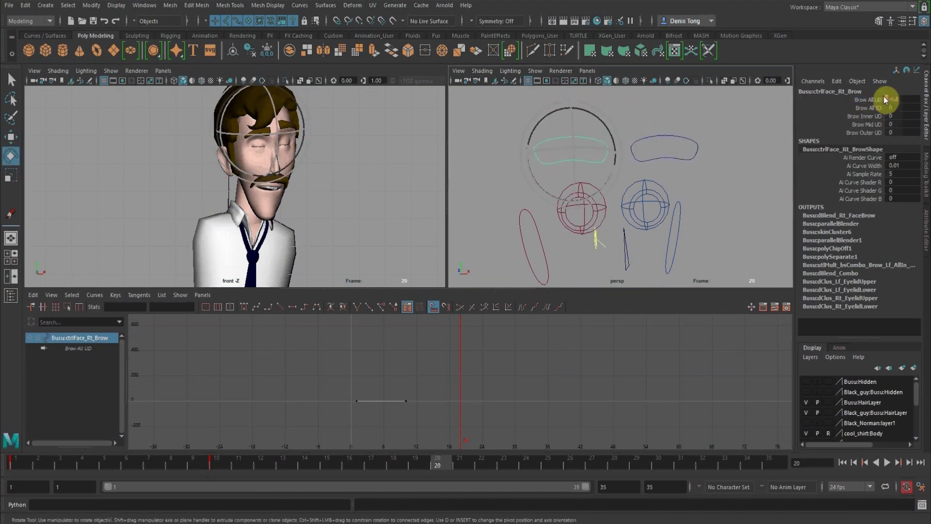
pyautogui.click(868, 99)
pyautogui.moveTo(368, 144); pyautogui.dragTo(362, 144, button='middle')
pyautogui.press('s')
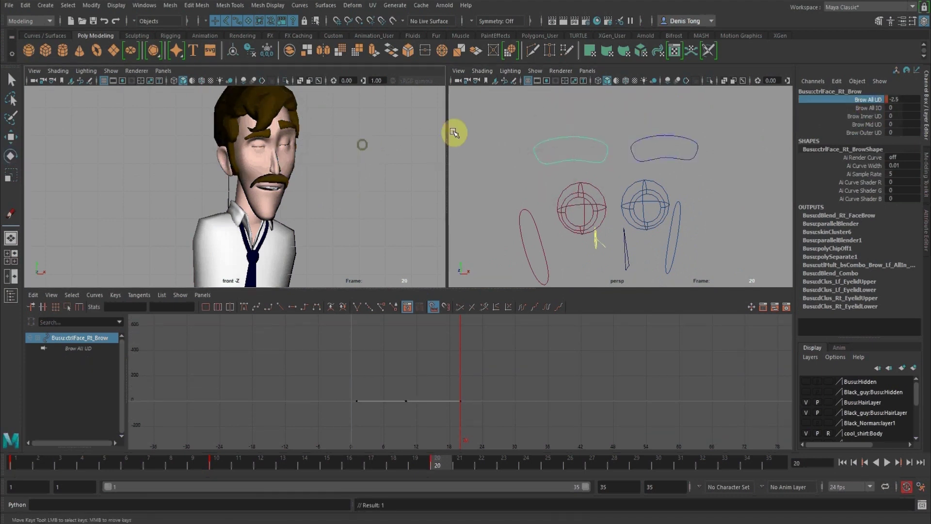
pyautogui.click(868, 125)
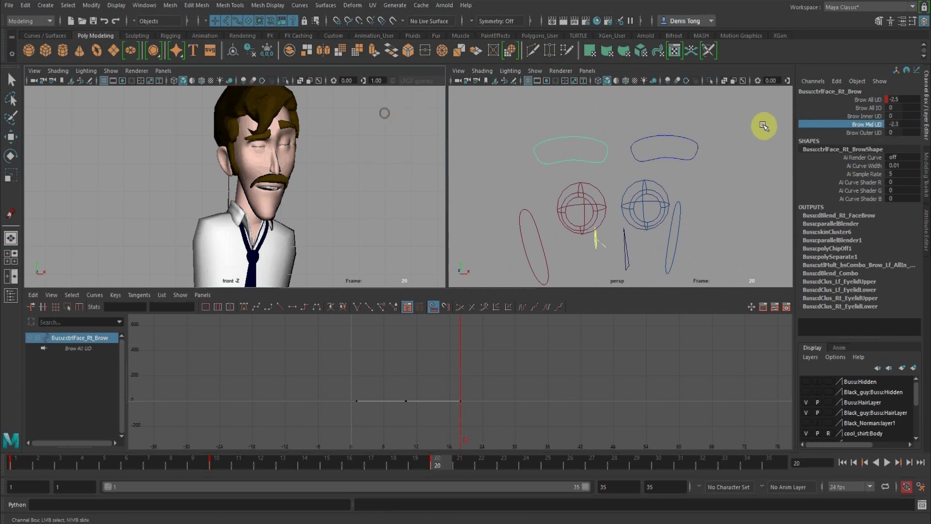
pyautogui.rightClick(867, 126)
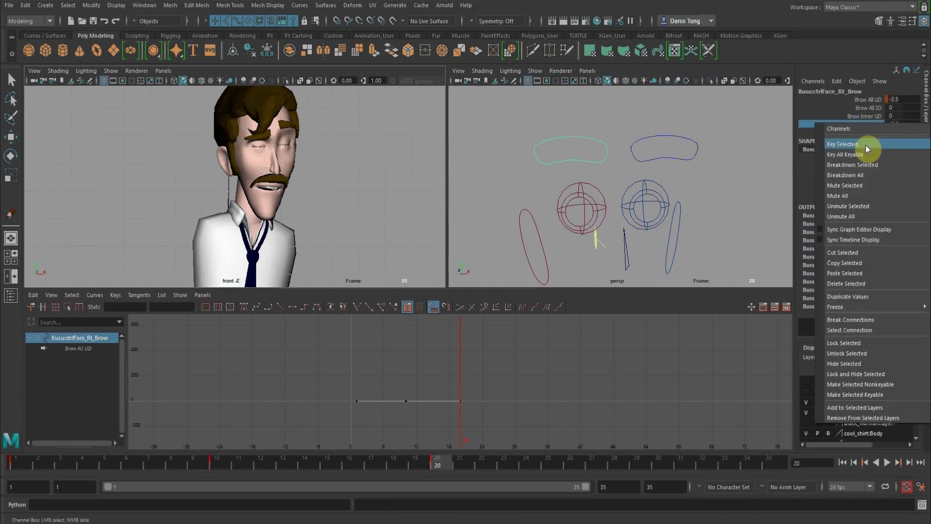
pyautogui.click(866, 144)
# Set the right brow's Brow Mid UD to 0 at frame 10 and check the animation from frame 1 to frame 20
pyautogui.click(211, 466)
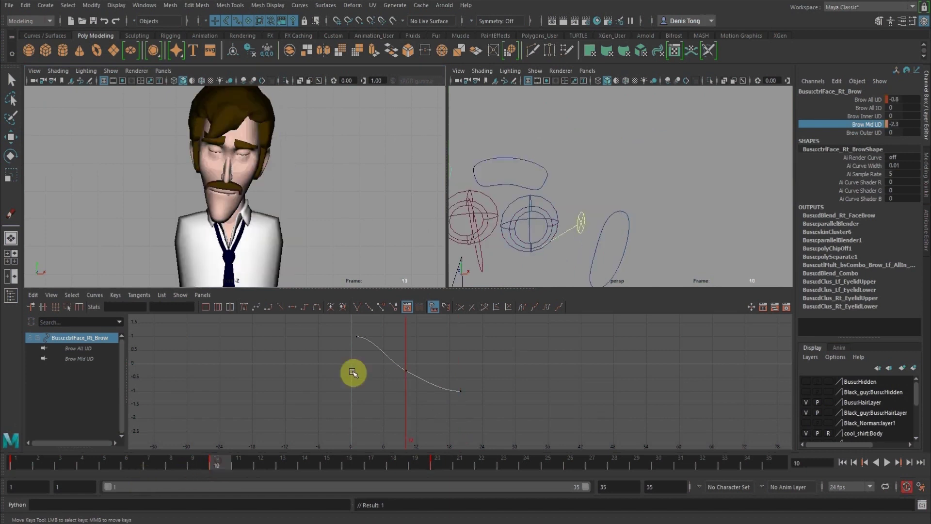
pyautogui.doubleClick(902, 124)
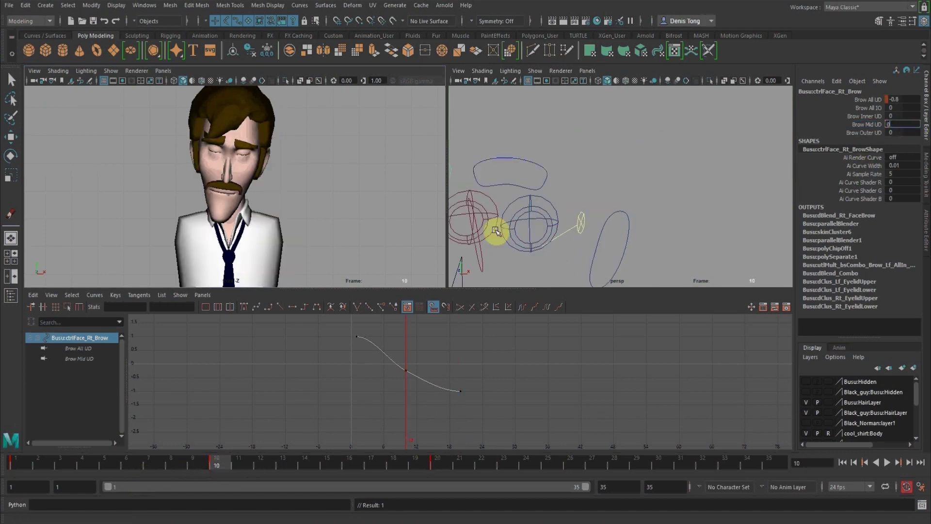
pyautogui.press('Return')
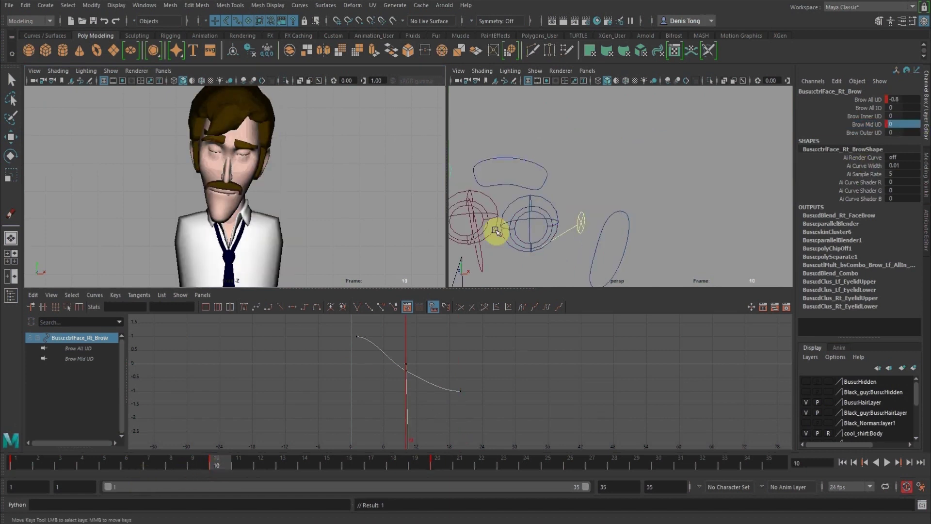
pyautogui.click(15, 462)
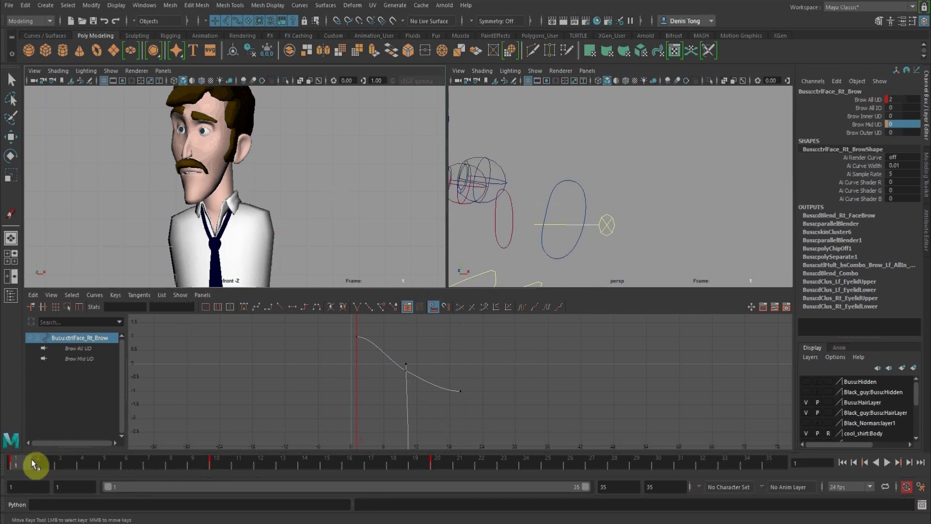
pyautogui.moveTo(32, 461); pyautogui.dragTo(450, 461)
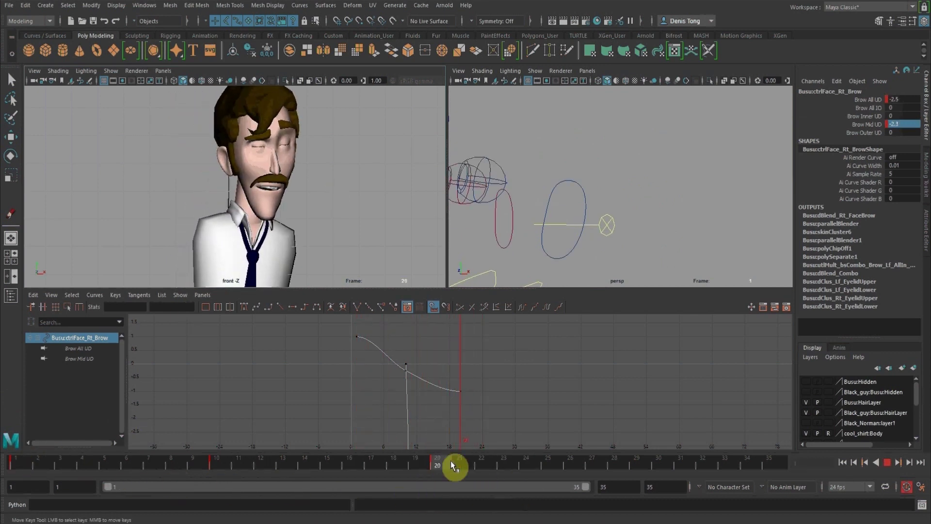
# Open both eyes at frame 20 by setting their Up Lid UD and Lo Lid UD to 0
pyautogui.keyDown('alt'); pyautogui.moveTo(617, 162); pyautogui.dragTo(621, 156); pyautogui.keyUp('alt')
pyautogui.click(588, 204)
pyautogui.press('e')
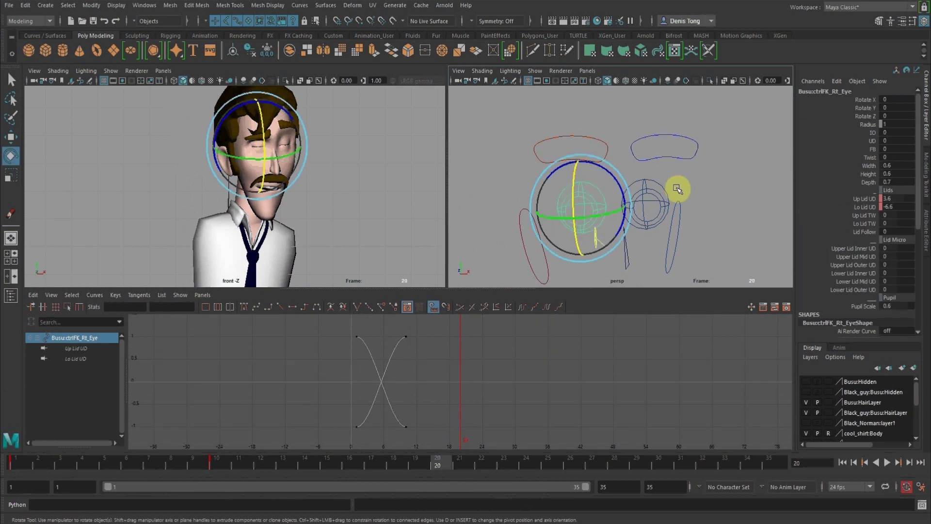
pyautogui.keyDown('shift'); pyautogui.click(655, 194); pyautogui.keyUp('shift')
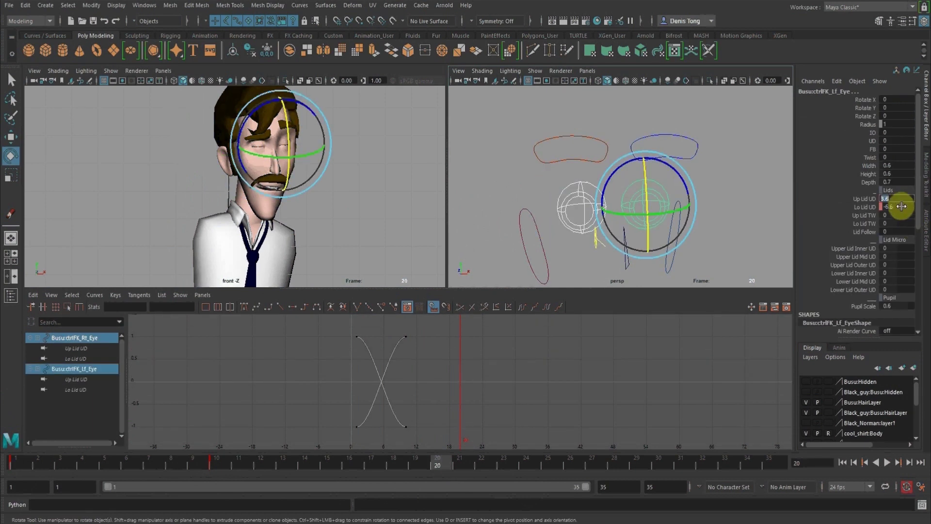
pyautogui.keyDown('shift'); pyautogui.click(901, 206); pyautogui.keyUp('shift')
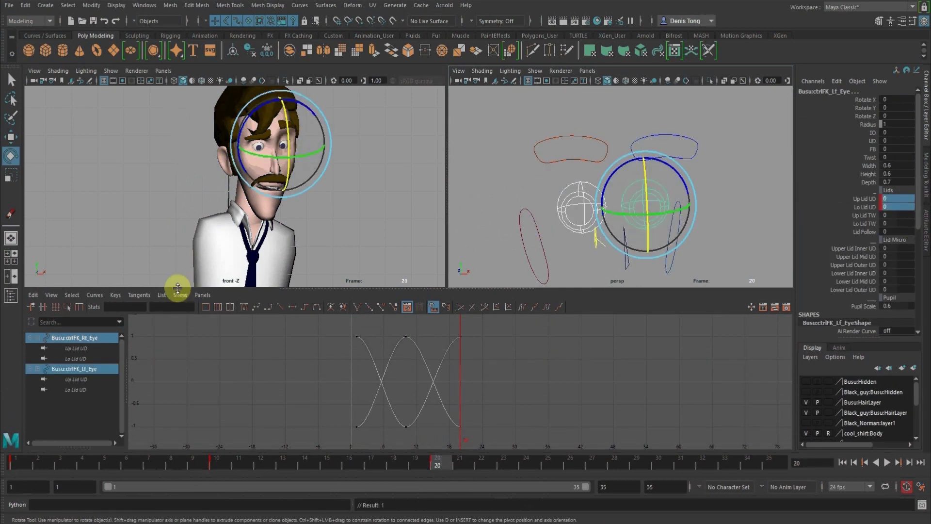
pyautogui.moveTo(715, 166); pyautogui.dragTo(683, 187)
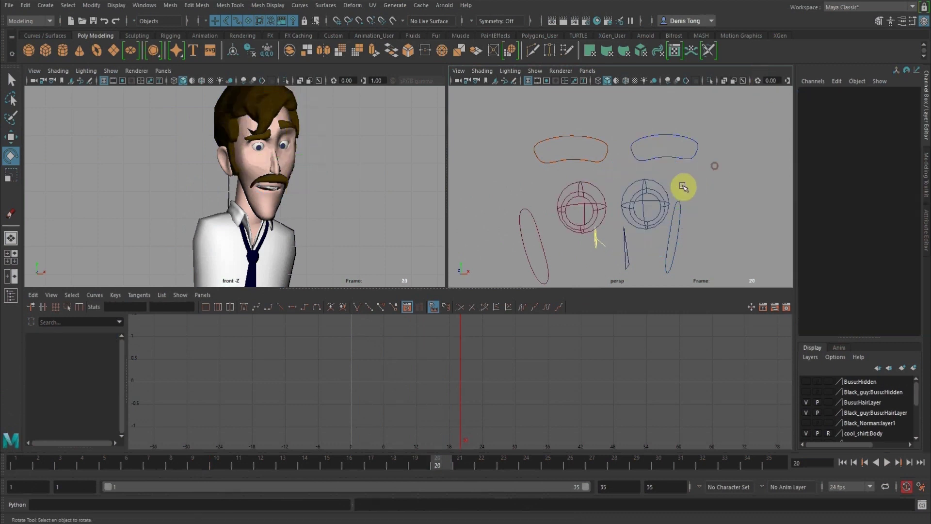
# Adjust the left eye's upper lid at frame 20 to an Up Lid UD of -1.1
pyautogui.click(666, 192)
pyautogui.click(874, 202)
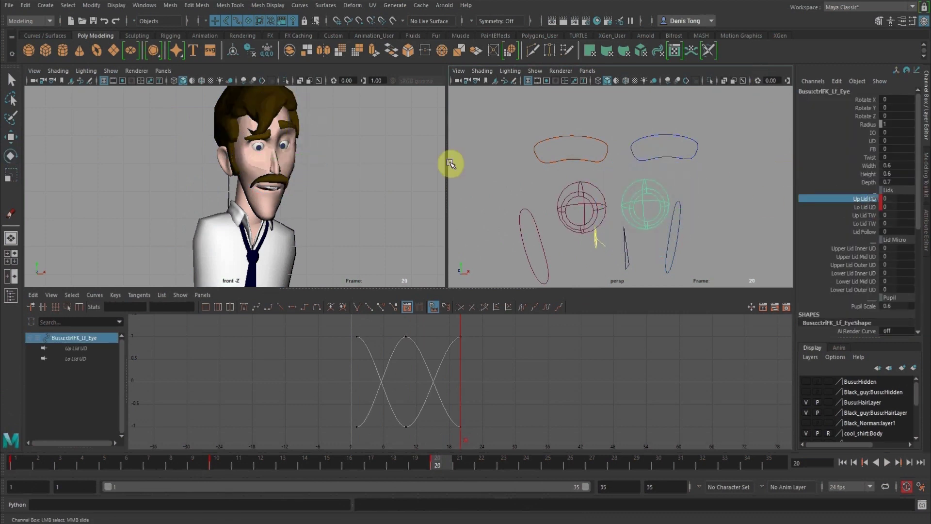
pyautogui.keyDown('alt'); pyautogui.moveTo(348, 154); pyautogui.dragTo(474, 219, button='right'); pyautogui.keyUp('alt')
pyautogui.keyDown('alt'); pyautogui.moveTo(311, 188); pyautogui.dragTo(235, 270, button='middle'); pyautogui.keyUp('alt')
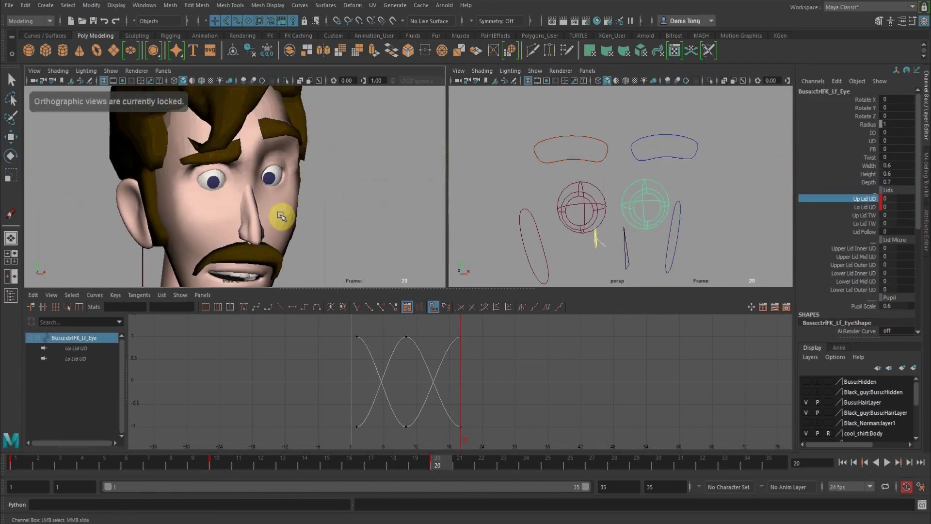
pyautogui.moveTo(273, 215); pyautogui.dragTo(275, 214, button='middle')
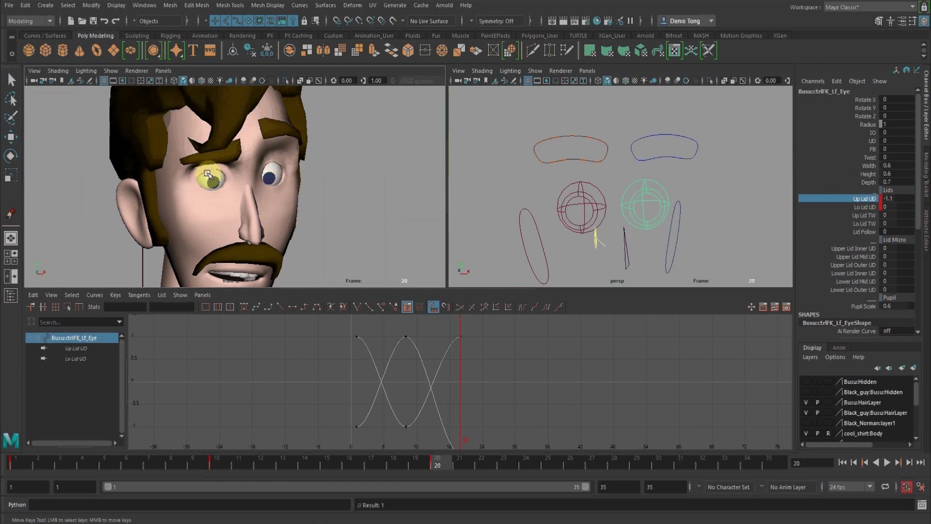
# Move the central eye aim control to about 5.59 in Translate X and -1.55 in Translate Y and key it at frame 20
pyautogui.keyDown('alt'); pyautogui.moveTo(773, 201); pyautogui.dragTo(558, 197, button='right'); pyautogui.keyUp('alt')
pyautogui.keyDown('alt'); pyautogui.moveTo(603, 206); pyautogui.dragTo(628, 188); pyautogui.keyUp('alt')
pyautogui.click(662, 185)
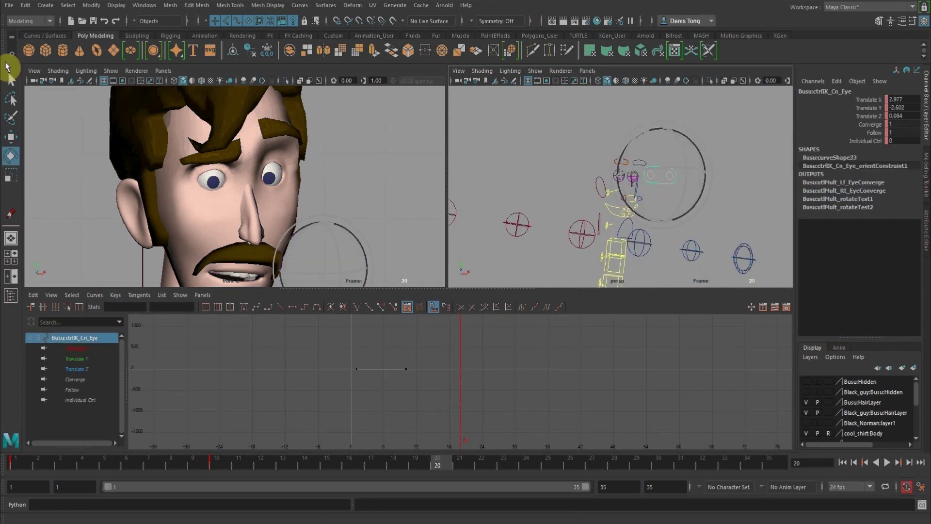
pyautogui.click(10, 136)
pyautogui.keyDown('alt'); pyautogui.moveTo(647, 143); pyautogui.dragTo(643, 162); pyautogui.keyUp('alt')
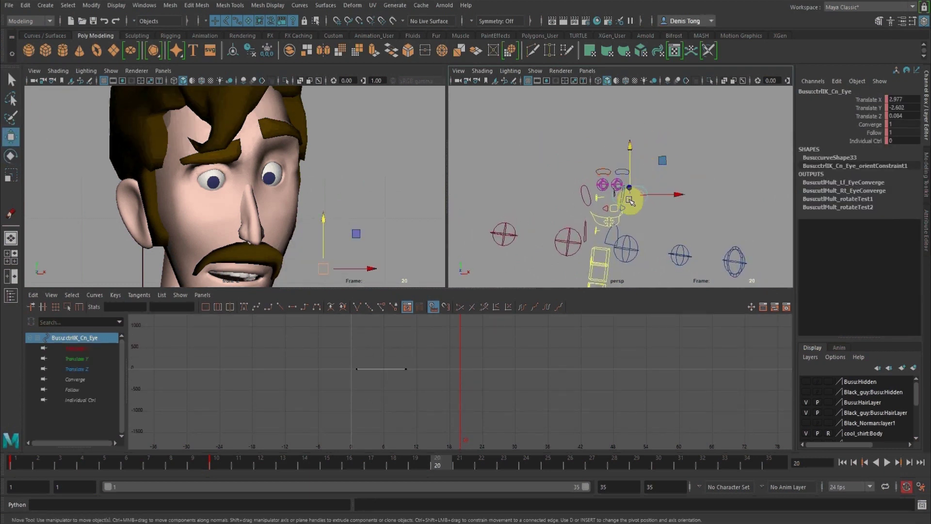
pyautogui.moveTo(633, 200); pyautogui.dragTo(693, 161)
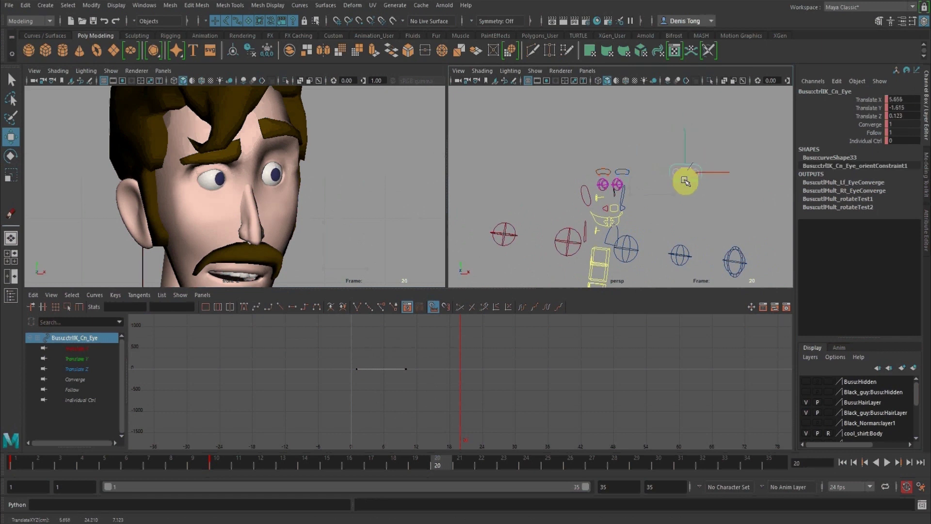
pyautogui.press('s')
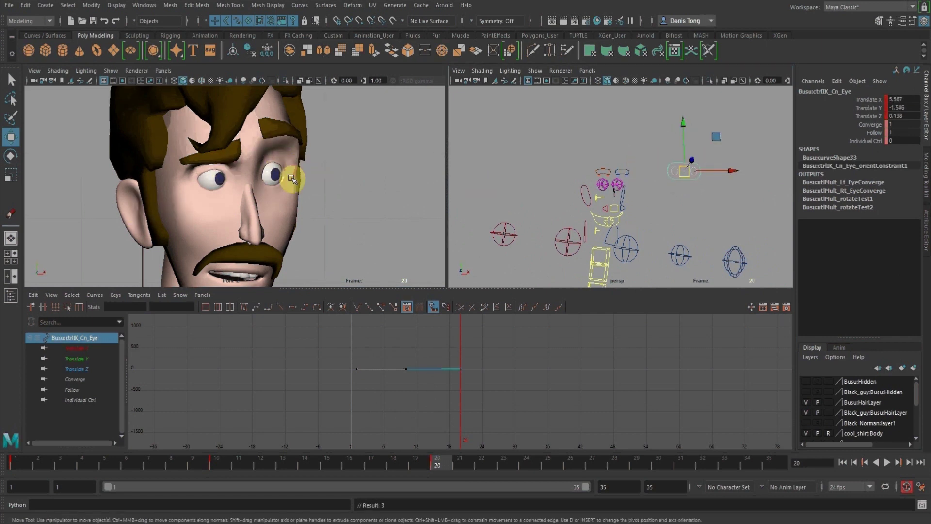
# Rotate the spine controls together to about 1.54 in Rotate Y, key them at frame 20 and check the motion from frame 1 to 20
pyautogui.keyDown('alt'); pyautogui.moveTo(645, 186); pyautogui.dragTo(574, 187); pyautogui.keyUp('alt')
pyautogui.keyDown('alt'); pyautogui.moveTo(266, 214); pyautogui.dragTo(131, 203, button='right'); pyautogui.keyUp('alt')
pyautogui.keyDown('alt'); pyautogui.moveTo(377, 238); pyautogui.dragTo(364, 202, button='middle'); pyautogui.keyUp('alt')
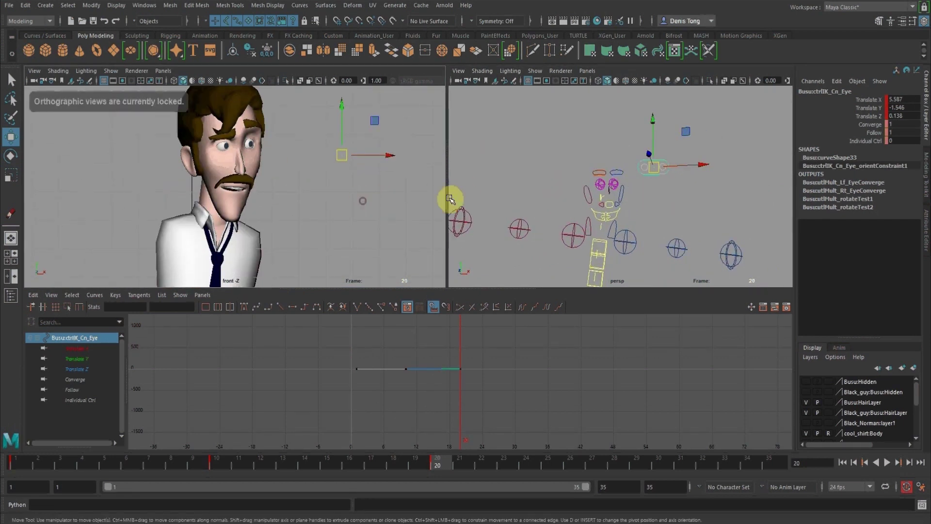
pyautogui.keyDown('alt'); pyautogui.moveTo(285, 166); pyautogui.dragTo(294, 202, button='right'); pyautogui.keyUp('alt')
pyautogui.keyDown('alt'); pyautogui.moveTo(287, 200); pyautogui.dragTo(270, 177, button='middle'); pyautogui.keyUp('alt')
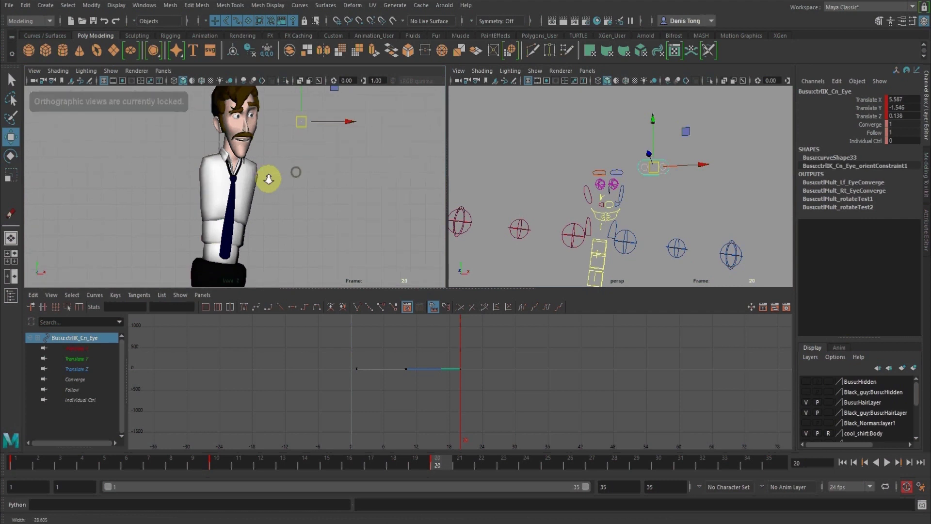
pyautogui.keyDown('alt'); pyautogui.moveTo(642, 189); pyautogui.dragTo(646, 250); pyautogui.keyUp('alt')
pyautogui.click(623, 210)
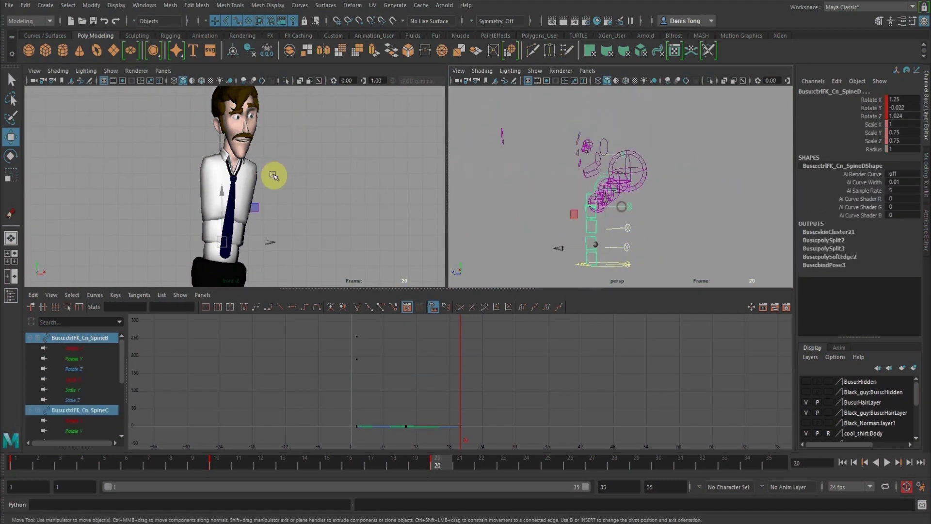
pyautogui.press('e')
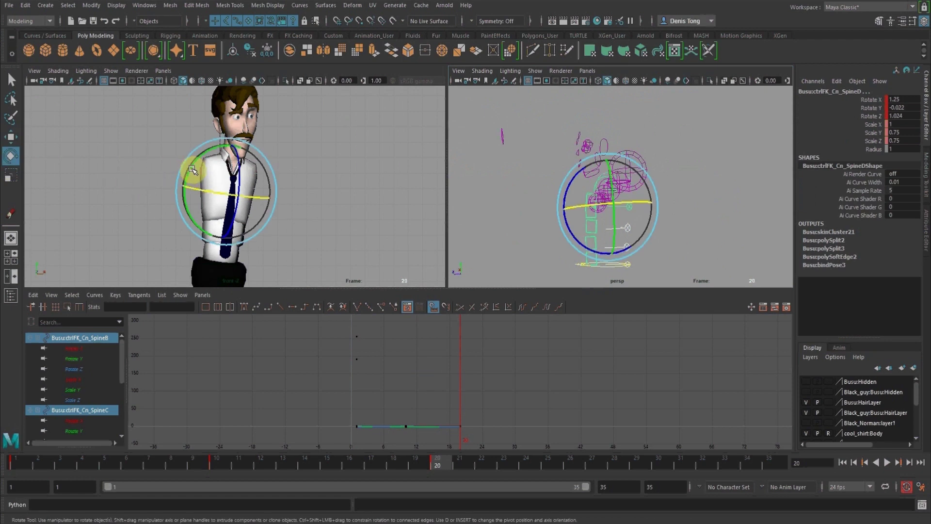
pyautogui.moveTo(192, 169); pyautogui.dragTo(192, 171)
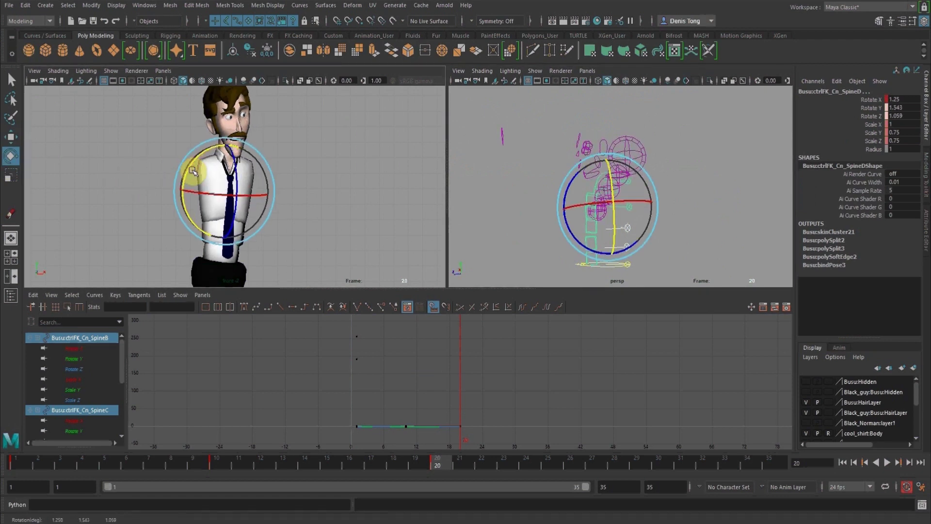
pyautogui.press('s')
pyautogui.click(20, 467)
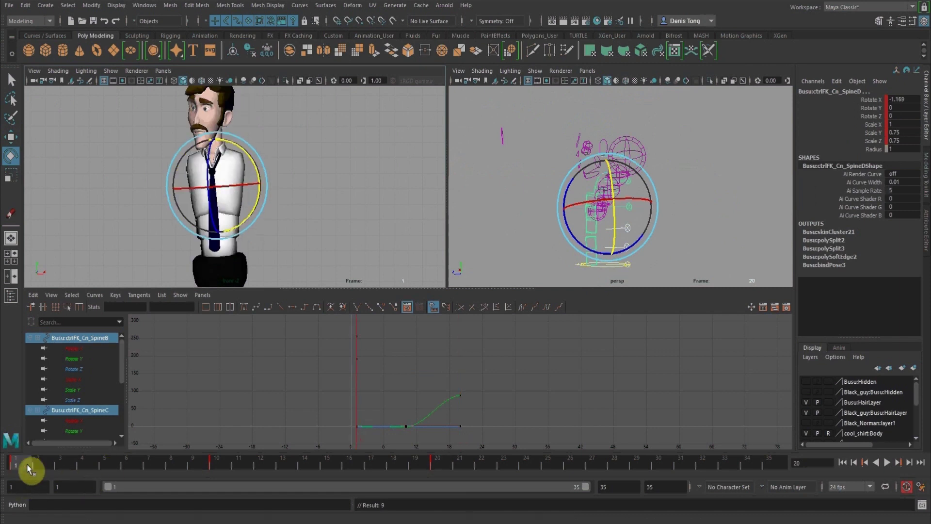
pyautogui.moveTo(28, 466); pyautogui.dragTo(447, 507)
# Set the root control's Translate Y to 1 at frame 20
pyautogui.click(606, 274)
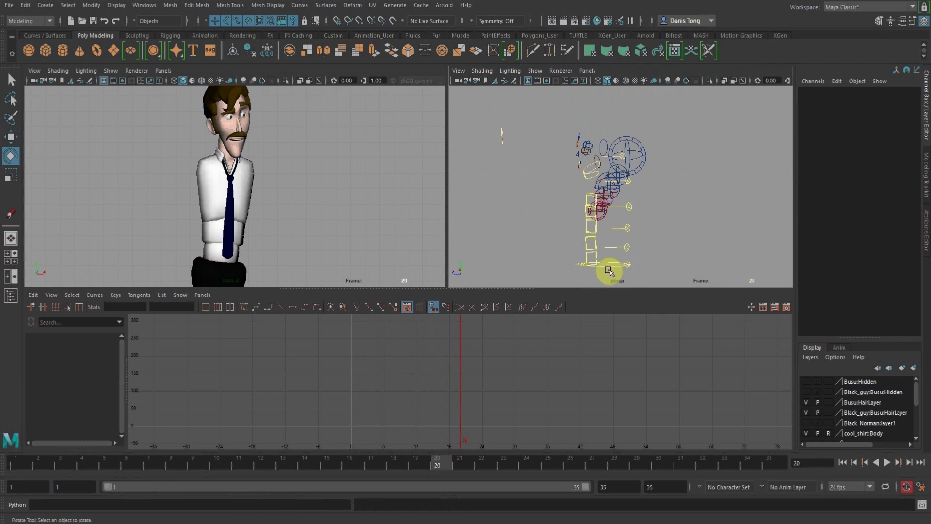
pyautogui.click(611, 266)
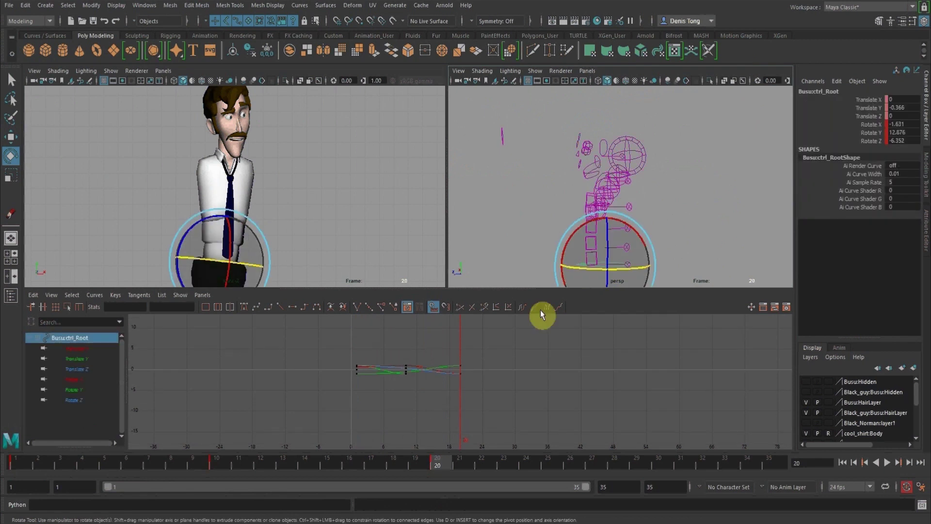
pyautogui.click(74, 358)
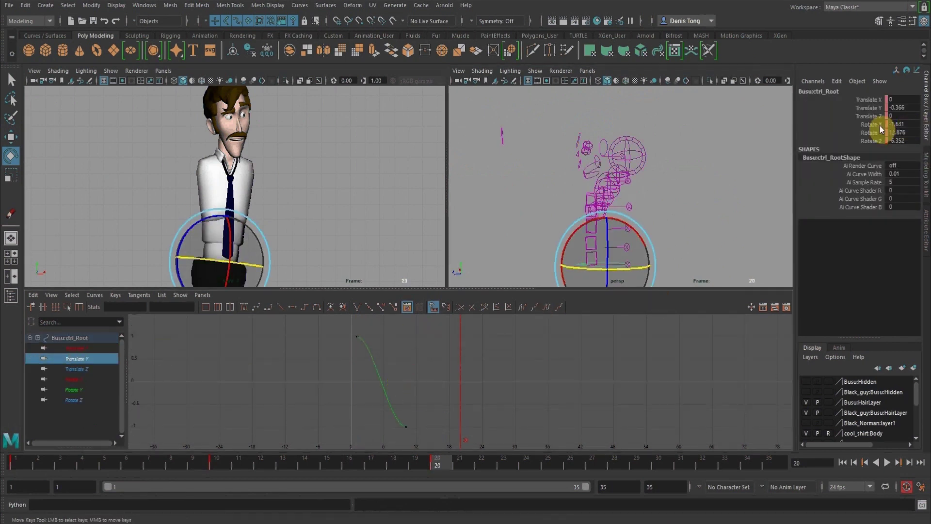
pyautogui.click(902, 108)
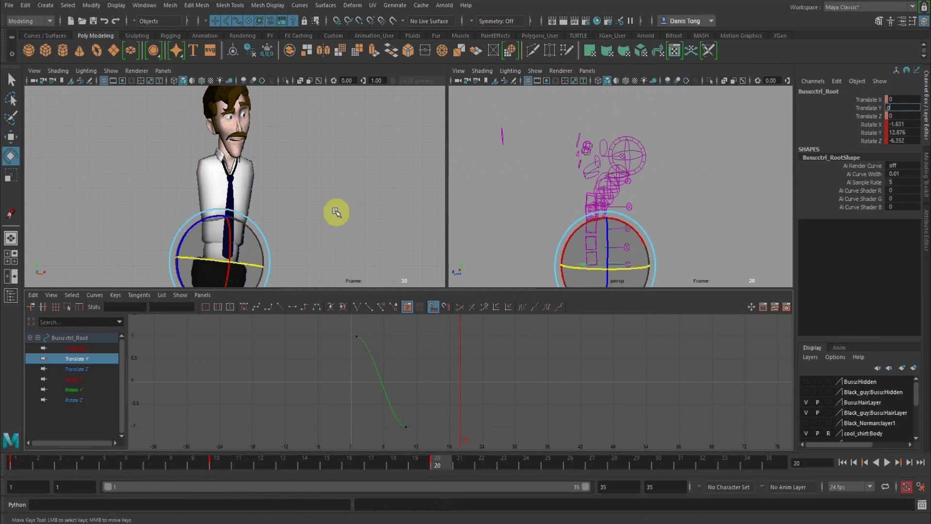
pyautogui.write('1')
pyautogui.press('Return')
pyautogui.click(345, 145)
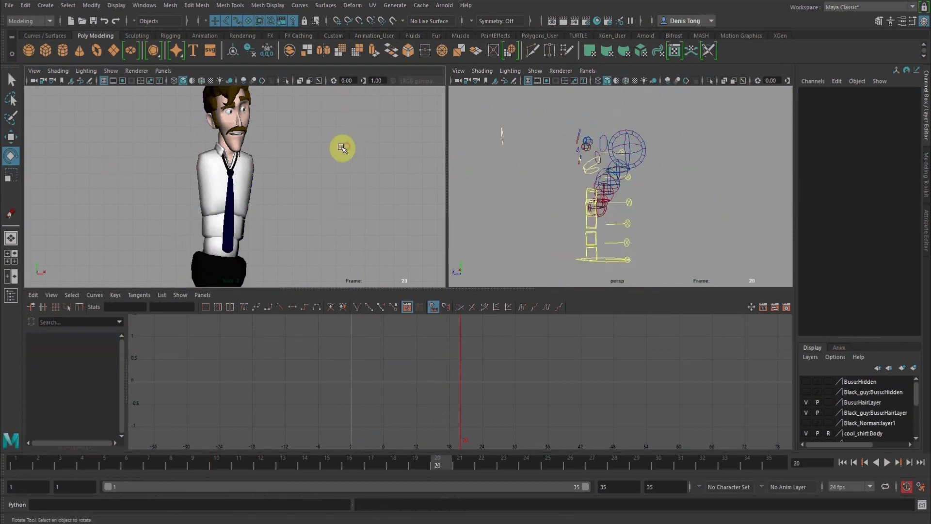
# Play back the head turn from frame 1 in the enlarged front view to review the motion
pyautogui.press('space')
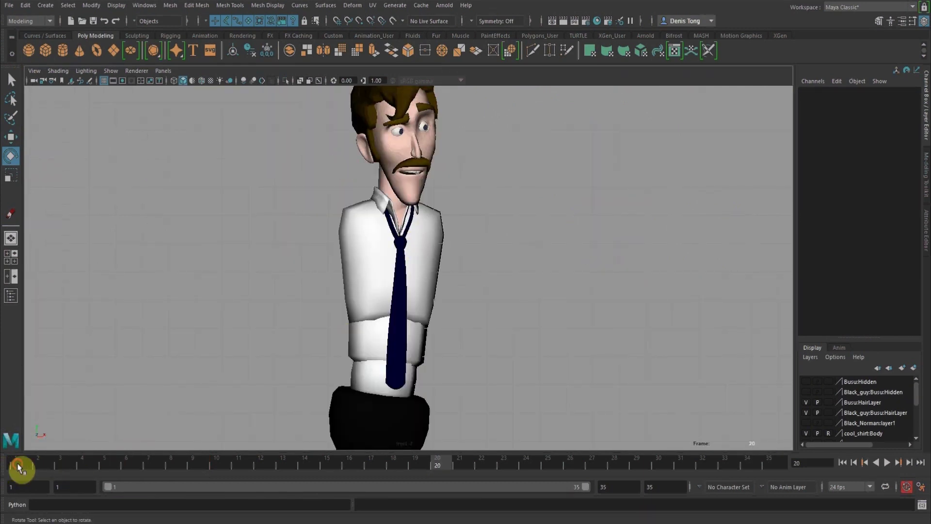
pyautogui.hotkey('alt', 'v')
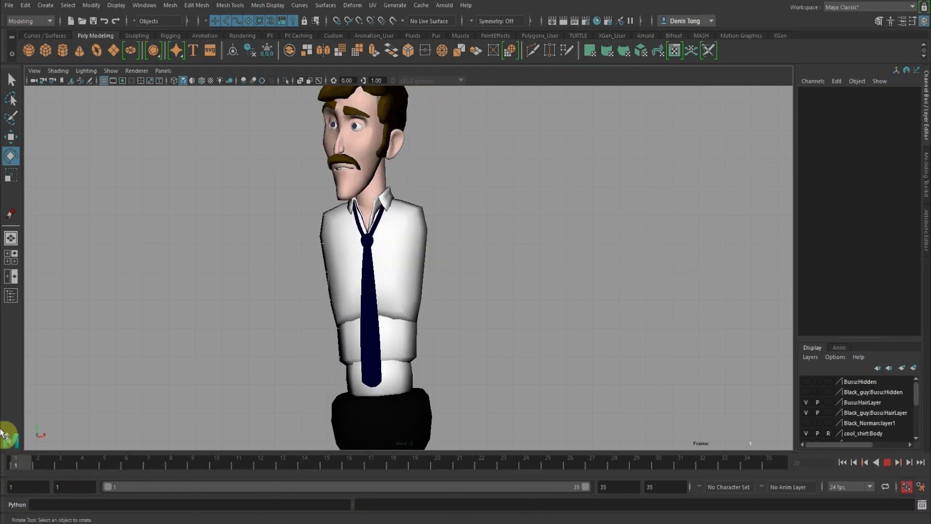
pyautogui.click(889, 464)
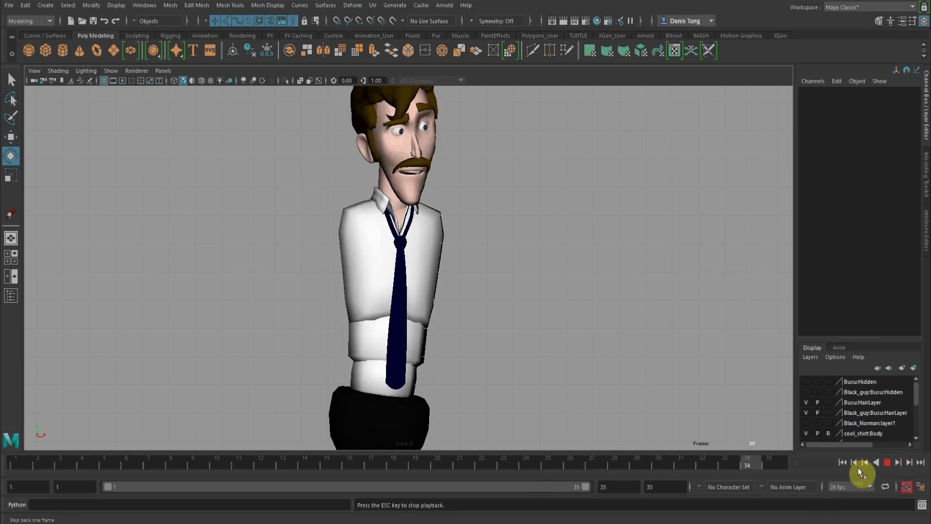
pyautogui.click(887, 462)
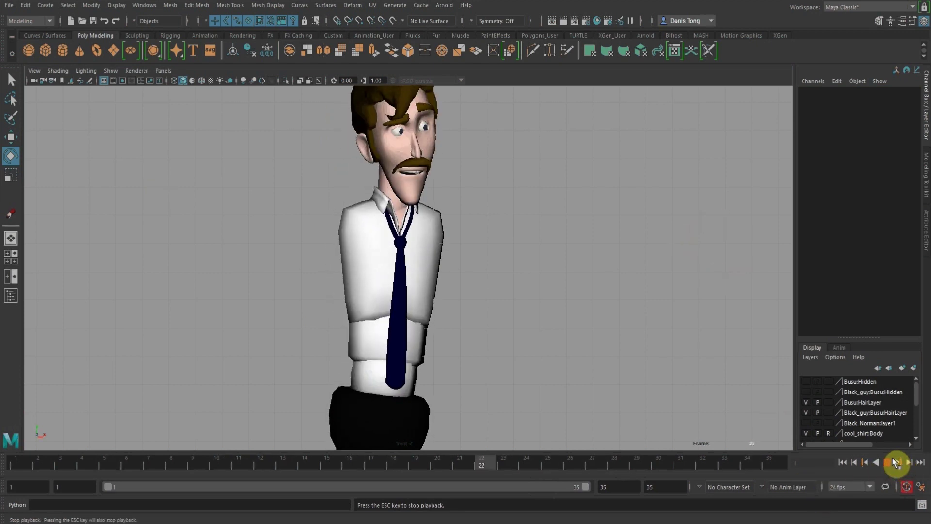
pyautogui.click(13, 469)
pyautogui.hotkey('alt', 'v')
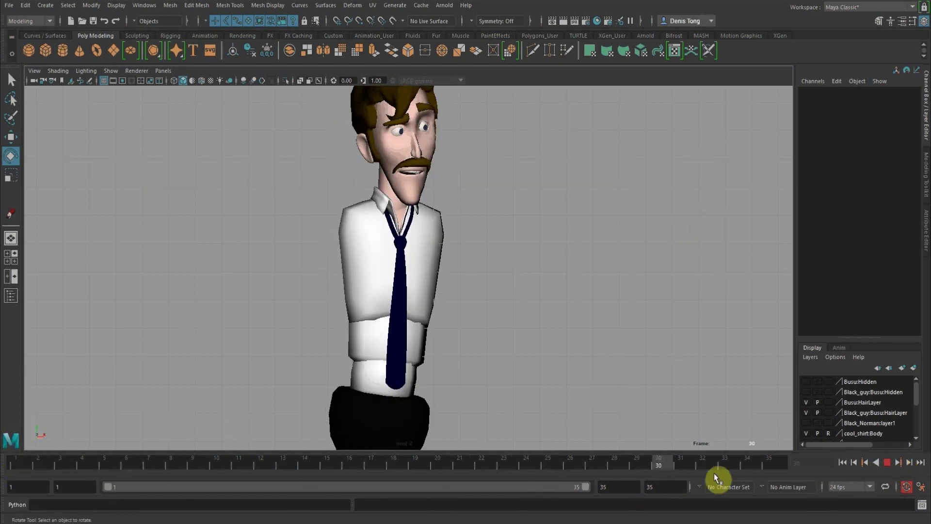
pyautogui.press('space')
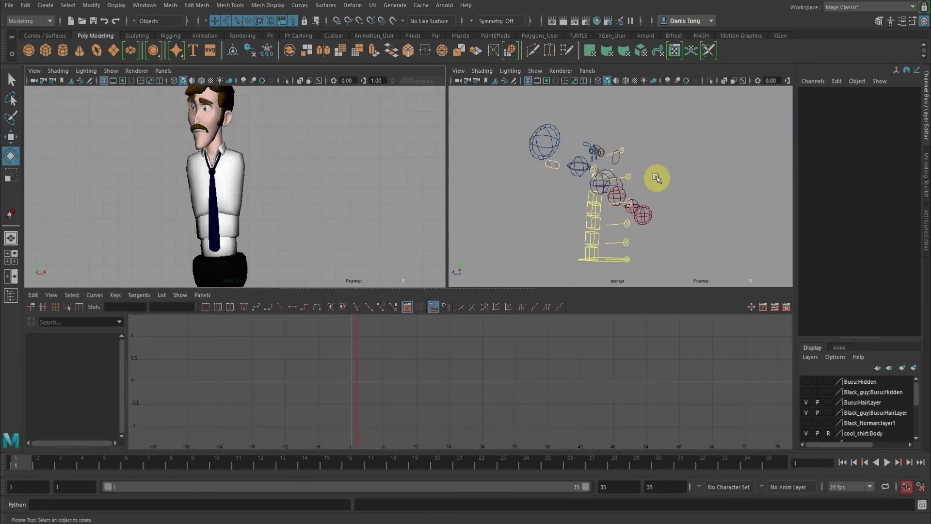
pyautogui.keyDown('alt'); pyautogui.moveTo(666, 167); pyautogui.dragTo(678, 154, button='middle'); pyautogui.keyUp('alt')
pyautogui.keyDown('alt'); pyautogui.moveTo(669, 158); pyautogui.dragTo(634, 183); pyautogui.keyUp('alt')
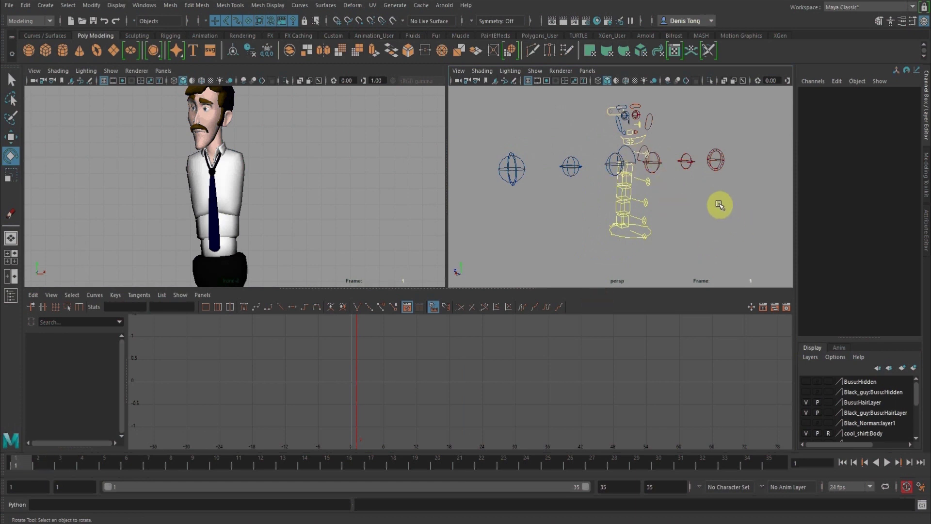
# Play back the character animation in the enlarged front view and read the list of body parts in Notepad
pyautogui.press('space')
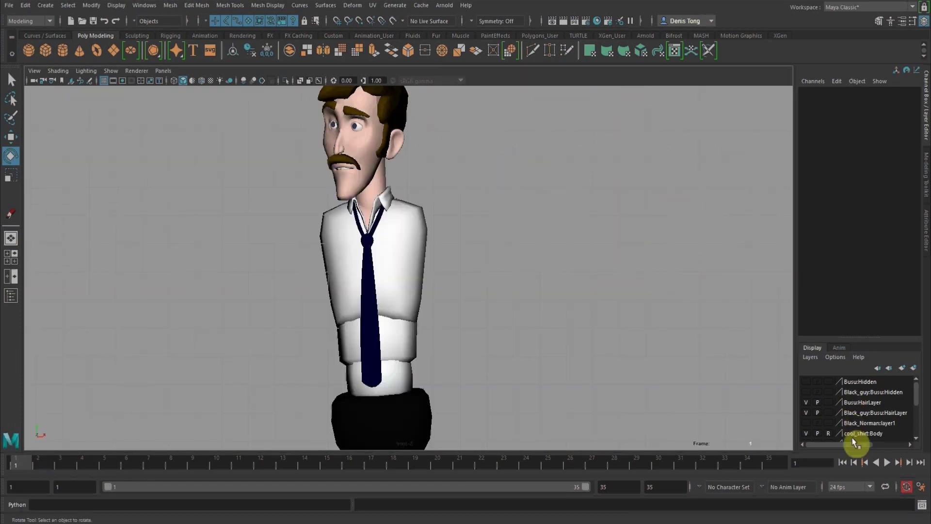
pyautogui.click(887, 462)
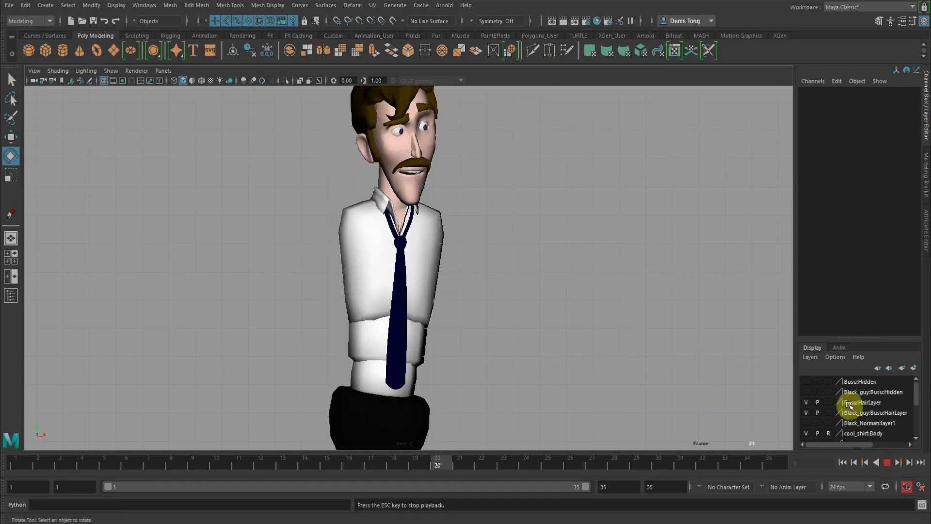
pyautogui.click(887, 464)
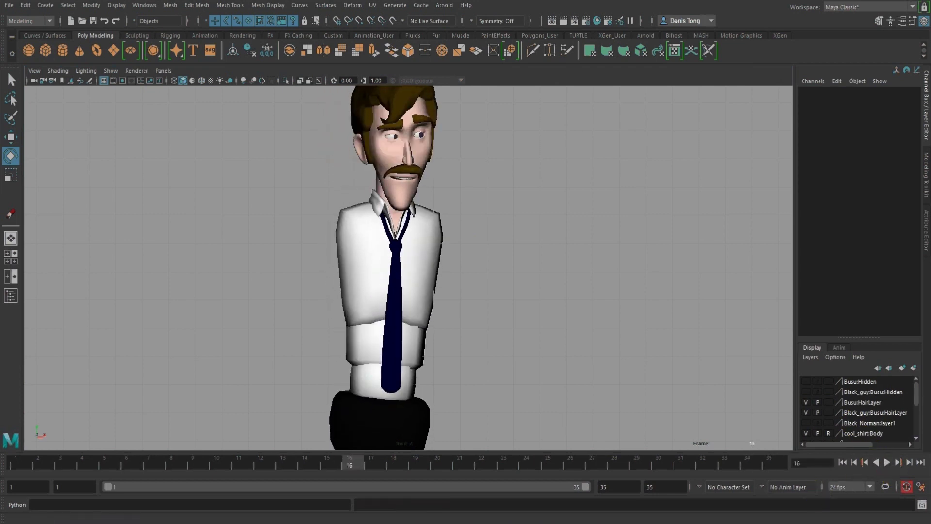
pyautogui.hotkey('alt', 'Tab')
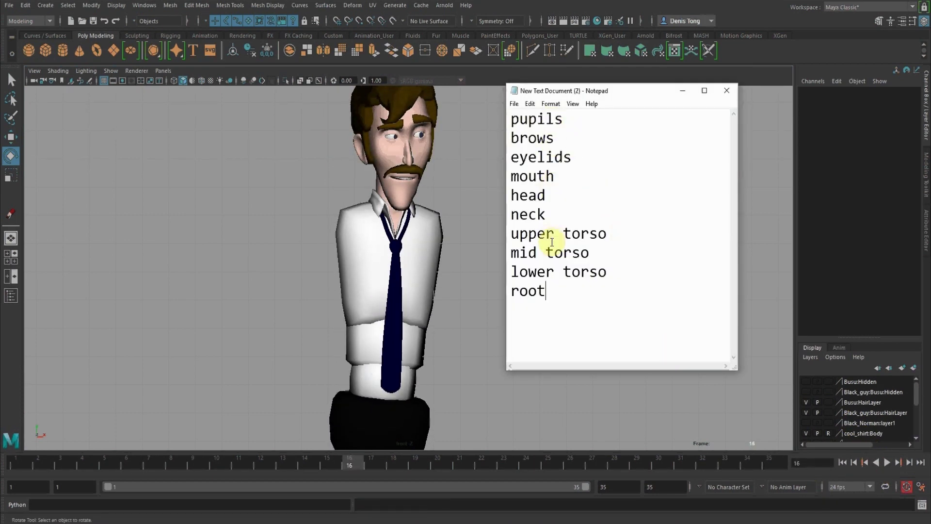
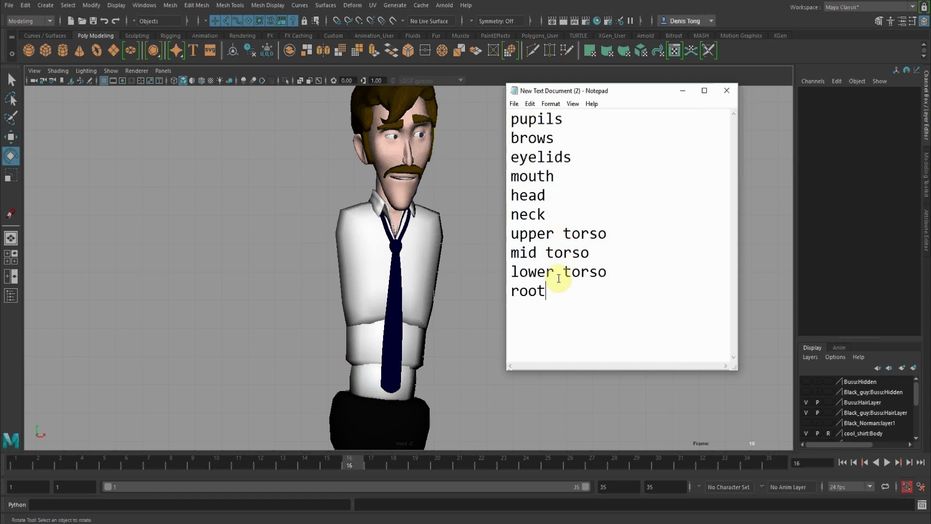
pyautogui.click(682, 91)
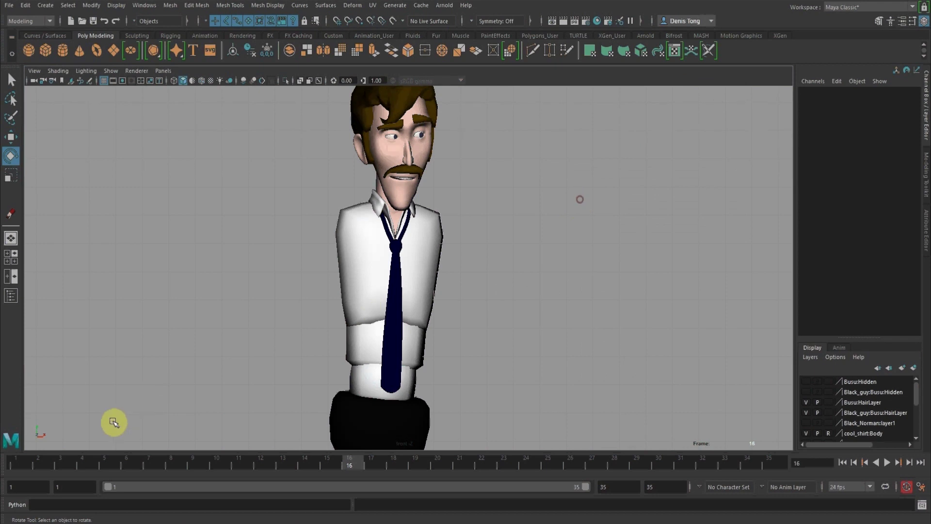
# Go to frame 1 and select all of the character rig's controls in the perspective view
pyautogui.click(19, 469)
pyautogui.press('space')
pyautogui.keyDown('alt'); pyautogui.moveTo(669, 183); pyautogui.dragTo(646, 188, button='right'); pyautogui.keyUp('alt')
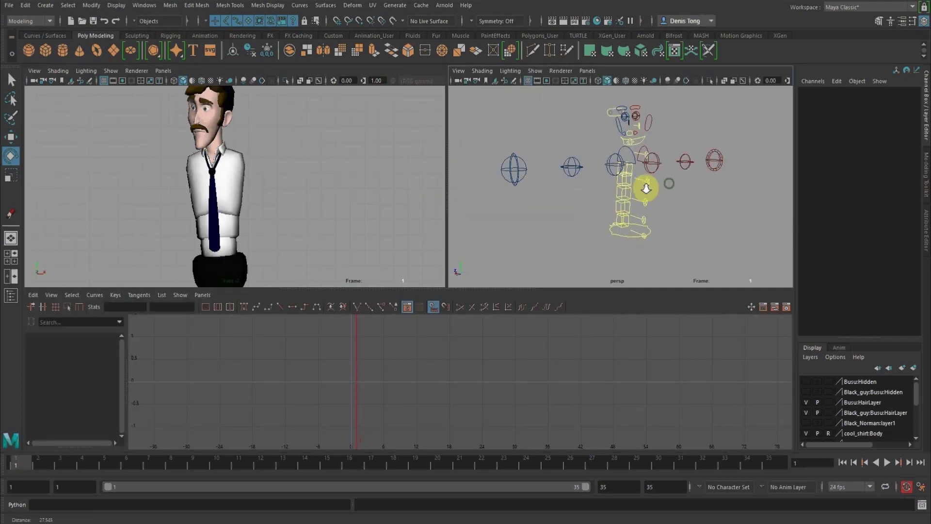
pyautogui.moveTo(646, 188)
pyautogui.keyDown('alt'); pyautogui.mouseDown()
pyautogui.moveTo(634, 202)
pyautogui.moveTo(654, 183)
pyautogui.mouseUp(); pyautogui.keyUp('alt')
pyautogui.keyDown('alt'); pyautogui.moveTo(593, 109); pyautogui.dragTo(578, 122, button='middle'); pyautogui.keyUp('alt')
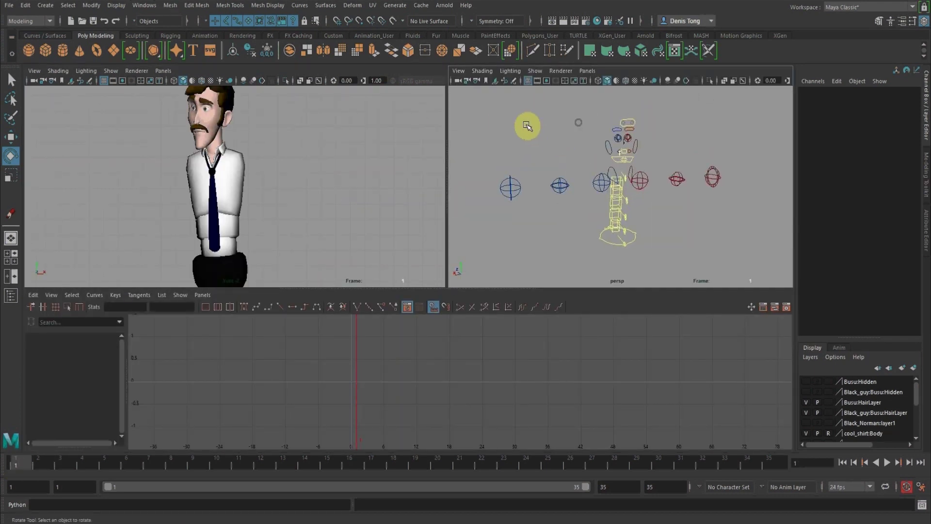
pyautogui.moveTo(483, 102); pyautogui.dragTo(739, 260)
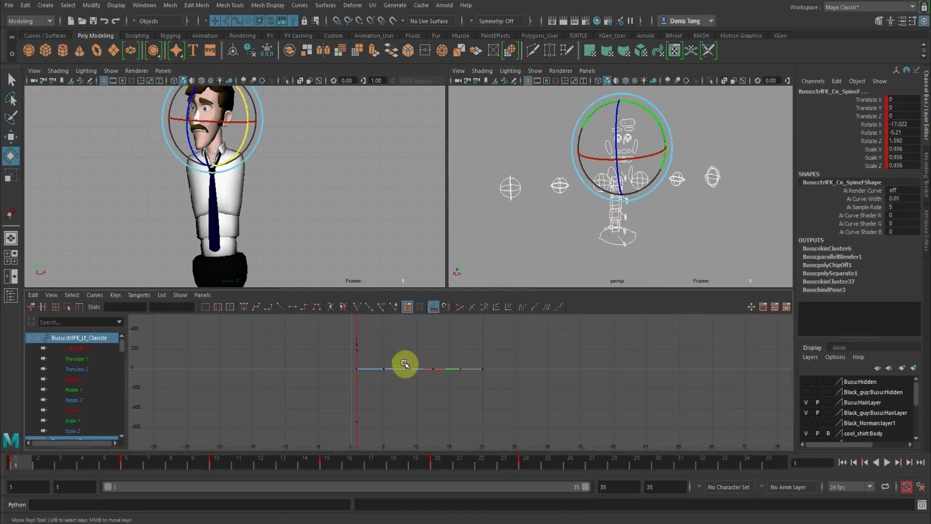
# Shift all keys of the selected rig controls four frames later so the animation starts at frame 5
pyautogui.keyDown('alt'); pyautogui.moveTo(404, 364); pyautogui.dragTo(427, 378, button='right'); pyautogui.keyUp('alt')
pyautogui.keyDown('alt'); pyautogui.moveTo(370, 368); pyautogui.dragTo(416, 400, button='middle'); pyautogui.keyUp('alt')
pyautogui.keyDown('alt'); pyautogui.keyDown('shift'); pyautogui.moveTo(462, 382); pyautogui.dragTo(415, 375, button='right'); pyautogui.keyUp('shift'); pyautogui.keyUp('alt')
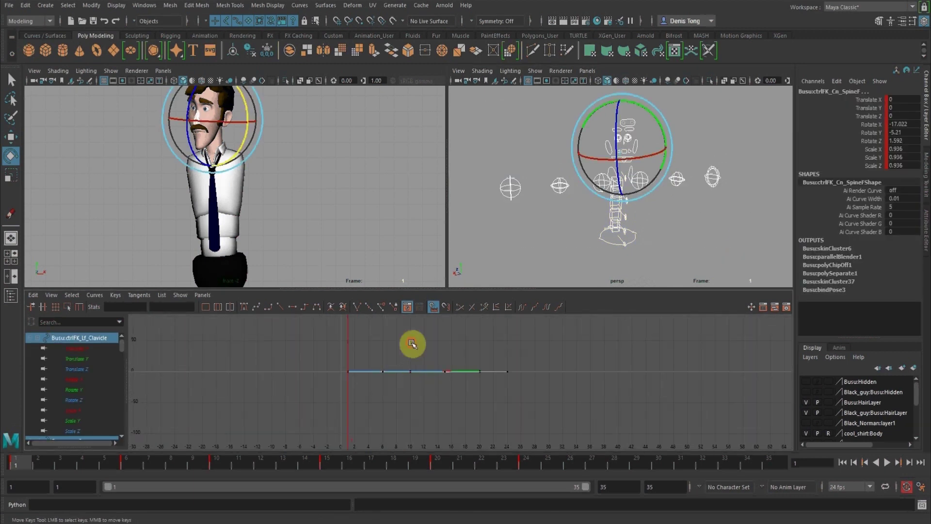
pyautogui.keyDown('alt'); pyautogui.keyDown('shift'); pyautogui.moveTo(412, 343); pyautogui.dragTo(399, 406, button='right'); pyautogui.keyUp('shift'); pyautogui.keyUp('alt')
pyautogui.moveTo(314, 328); pyautogui.dragTo(663, 465)
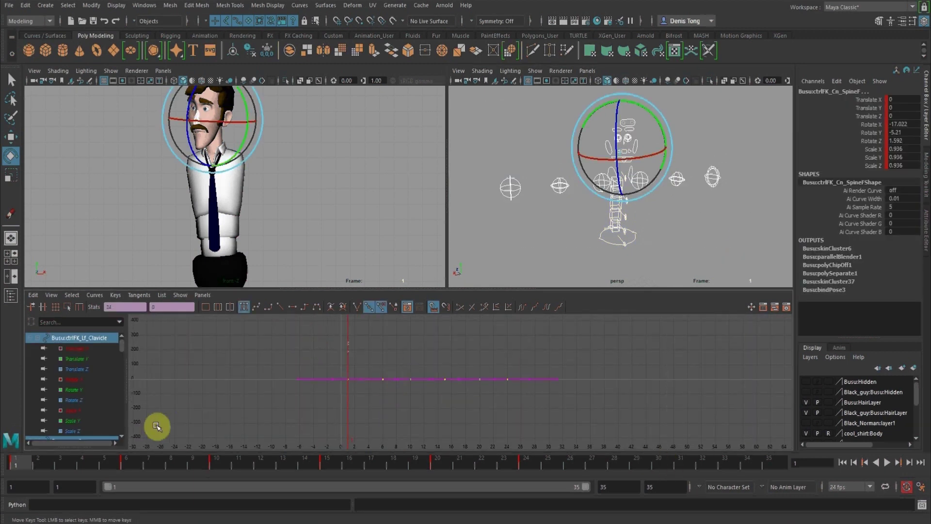
pyautogui.click(111, 464)
pyautogui.keyDown('shift'); pyautogui.moveTo(347, 383); pyautogui.dragTo(386, 387, button='middle'); pyautogui.keyUp('shift')
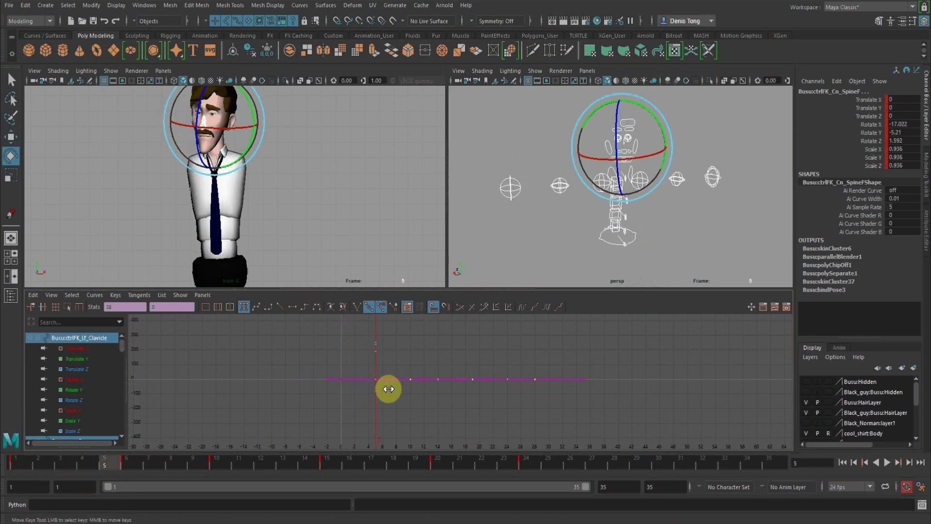
# Select only the central eye control and set a key on all its channels at frame 1
pyautogui.click(20, 471)
pyautogui.keyDown('alt'); pyautogui.moveTo(536, 199); pyautogui.dragTo(534, 217, button='middle'); pyautogui.keyUp('alt')
pyautogui.keyDown('alt'); pyautogui.moveTo(542, 183); pyautogui.dragTo(610, 207, button='right'); pyautogui.keyUp('alt')
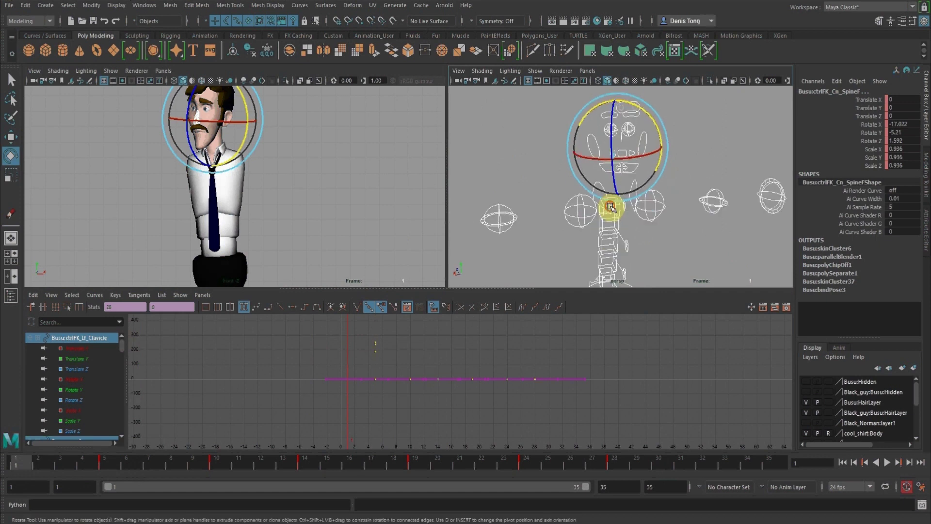
pyautogui.keyDown('alt'); pyautogui.moveTo(610, 208); pyautogui.dragTo(623, 206); pyautogui.keyUp('alt')
pyautogui.click(688, 131)
pyautogui.keyDown('alt'); pyautogui.moveTo(571, 139); pyautogui.dragTo(659, 137); pyautogui.keyUp('alt')
pyautogui.keyDown('alt'); pyautogui.moveTo(585, 164); pyautogui.dragTo(682, 185); pyautogui.keyUp('alt')
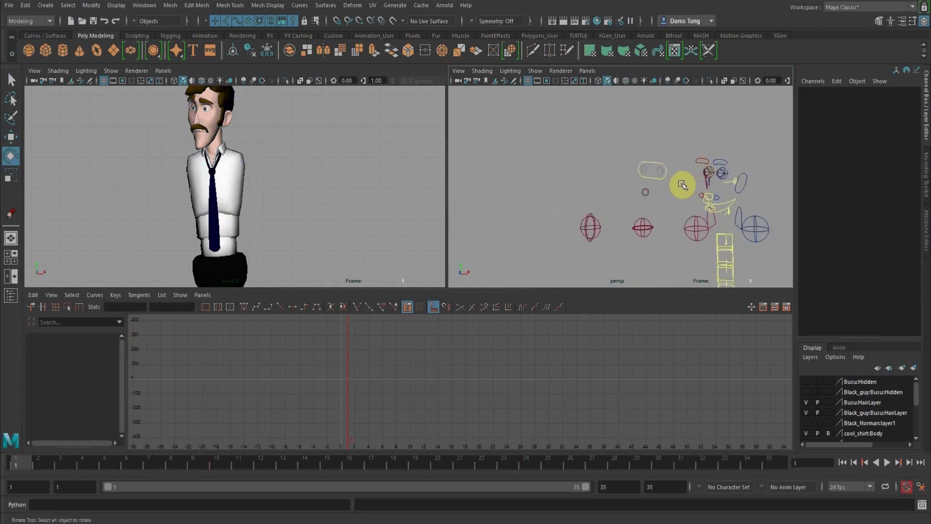
pyautogui.click(651, 164)
pyautogui.click(155, 437)
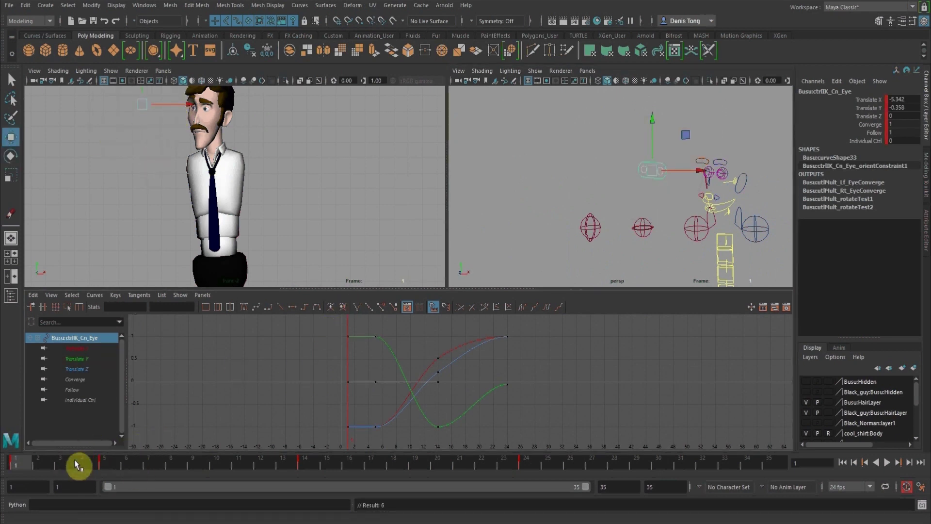
# At frame 7, move the central eye control sideways to a Translate X of about -1.18
pyautogui.moveTo(25, 462); pyautogui.dragTo(110, 464)
pyautogui.moveTo(145, 468)
pyautogui.mouseDown()
pyautogui.moveTo(167, 467)
pyautogui.moveTo(158, 469)
pyautogui.mouseUp()
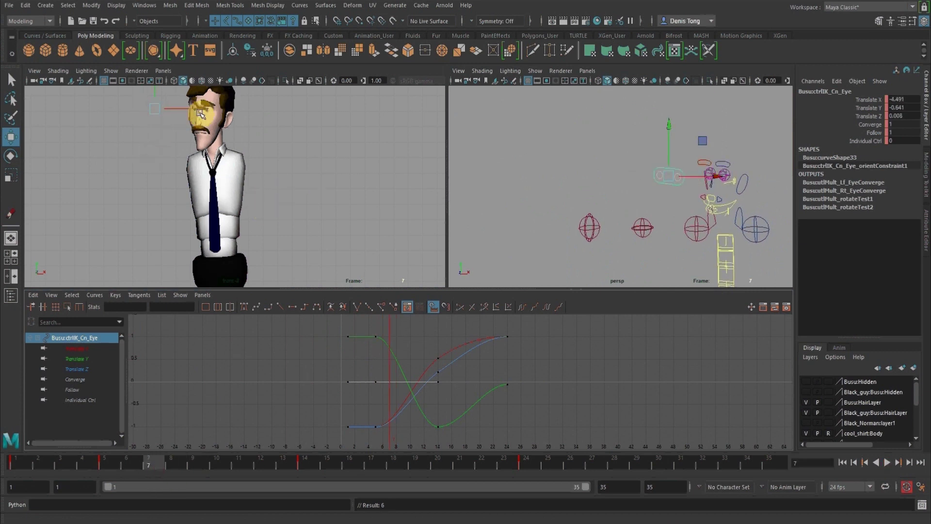
pyautogui.keyDown('alt'); pyautogui.moveTo(222, 144); pyautogui.dragTo(226, 186, button='middle'); pyautogui.keyUp('alt')
pyautogui.keyDown('alt'); pyautogui.moveTo(225, 158); pyautogui.dragTo(368, 215, button='right'); pyautogui.keyUp('alt')
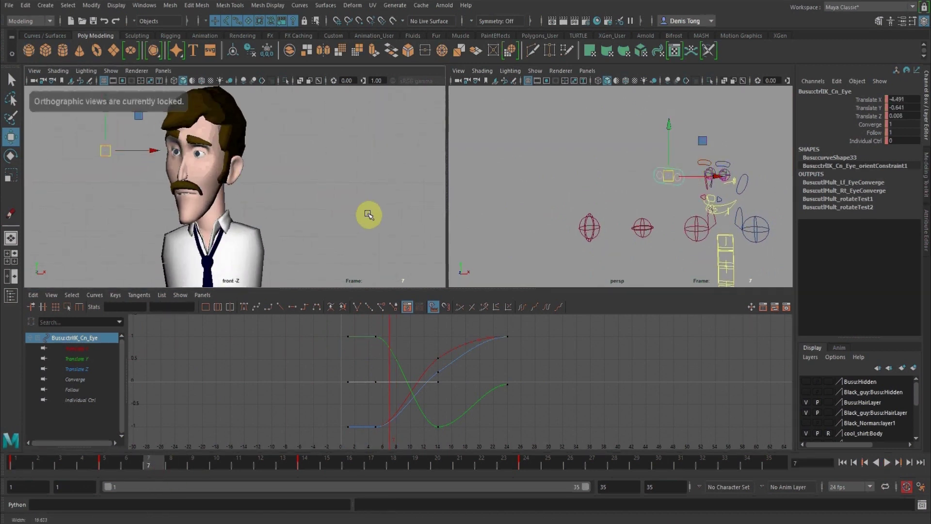
pyautogui.moveTo(148, 150); pyautogui.dragTo(227, 170)
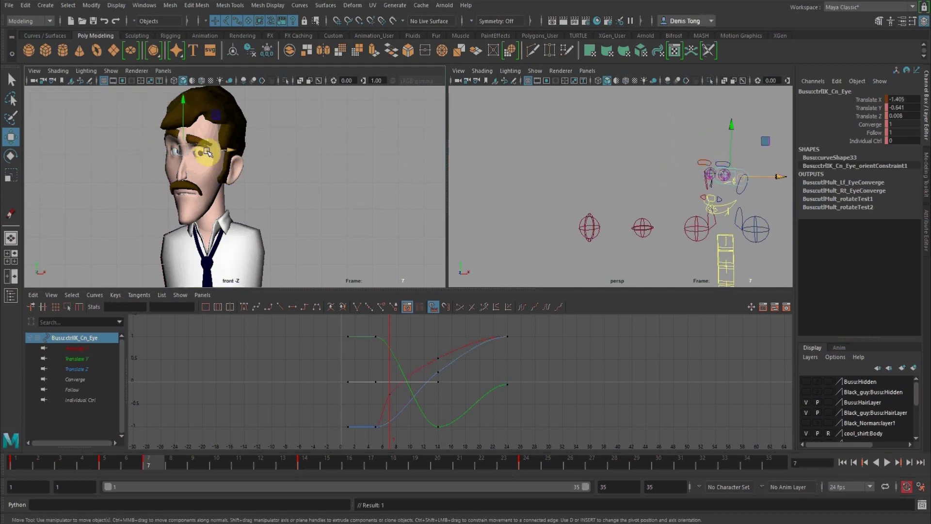
pyautogui.keyDown('alt'); pyautogui.moveTo(174, 151); pyautogui.dragTo(277, 208, button='right'); pyautogui.keyUp('alt')
pyautogui.keyDown('alt'); pyautogui.moveTo(176, 131); pyautogui.dragTo(224, 189, button='middle'); pyautogui.keyUp('alt')
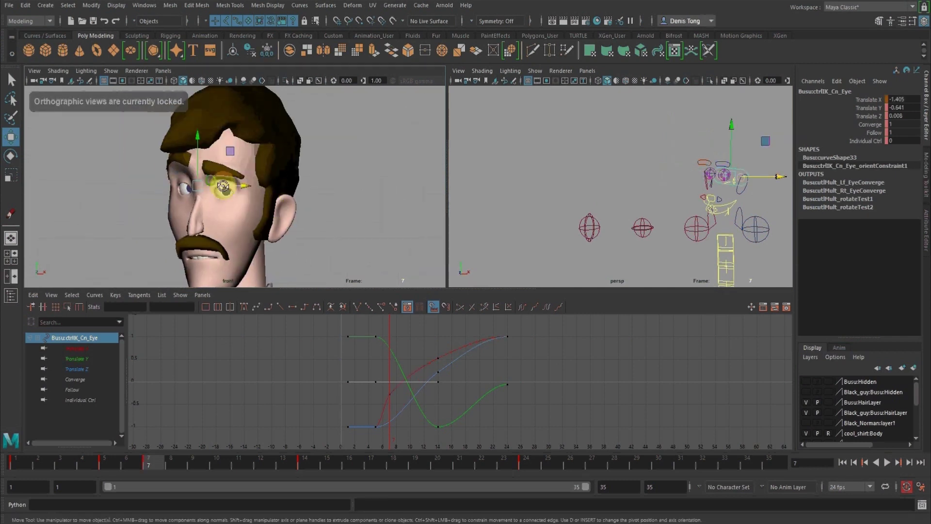
pyautogui.keyDown('alt'); pyautogui.moveTo(225, 189); pyautogui.dragTo(255, 205, button='right'); pyautogui.keyUp('alt')
pyautogui.moveTo(240, 186); pyautogui.dragTo(251, 187)
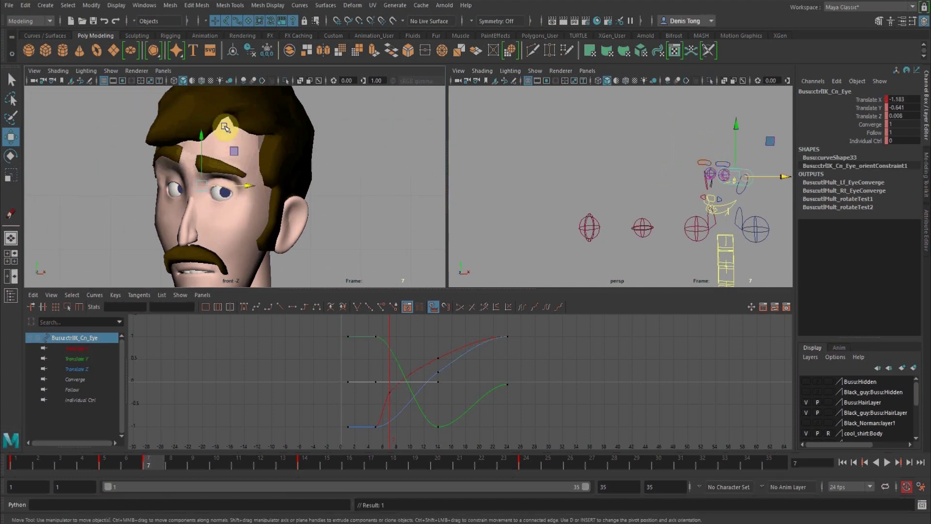
pyautogui.keyDown('alt'); pyautogui.moveTo(312, 187); pyautogui.dragTo(280, 181, button='right'); pyautogui.keyUp('alt')
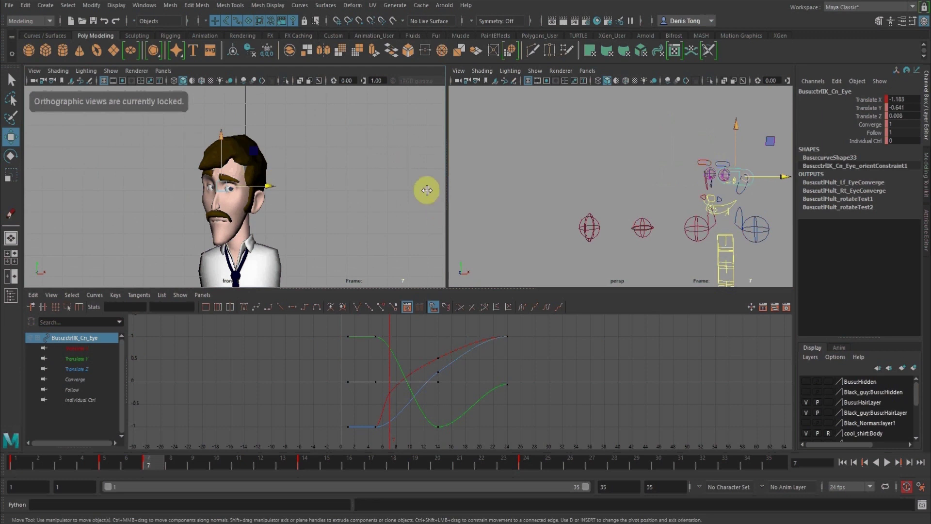
# Move the central eye control's keys at frame 5 one frame earlier to frame 4
pyautogui.moveTo(107, 467)
pyautogui.mouseDown()
pyautogui.moveTo(141, 473)
pyautogui.moveTo(93, 473)
pyautogui.moveTo(118, 472)
pyautogui.mouseUp()
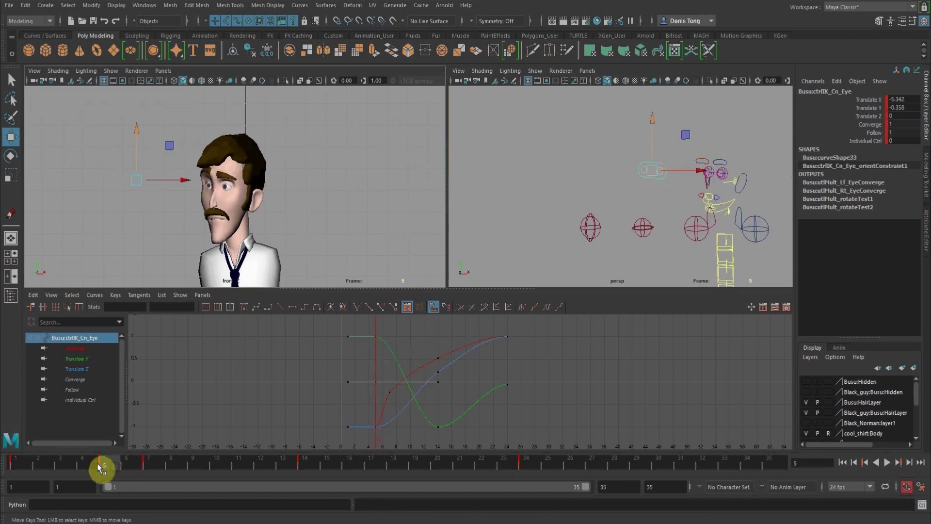
pyautogui.click(92, 469)
pyautogui.keyDown('alt'); pyautogui.keyDown('shift'); pyautogui.moveTo(369, 366); pyautogui.dragTo(371, 413, button='right'); pyautogui.keyUp('shift'); pyautogui.keyUp('alt')
pyautogui.moveTo(364, 351); pyautogui.dragTo(386, 399)
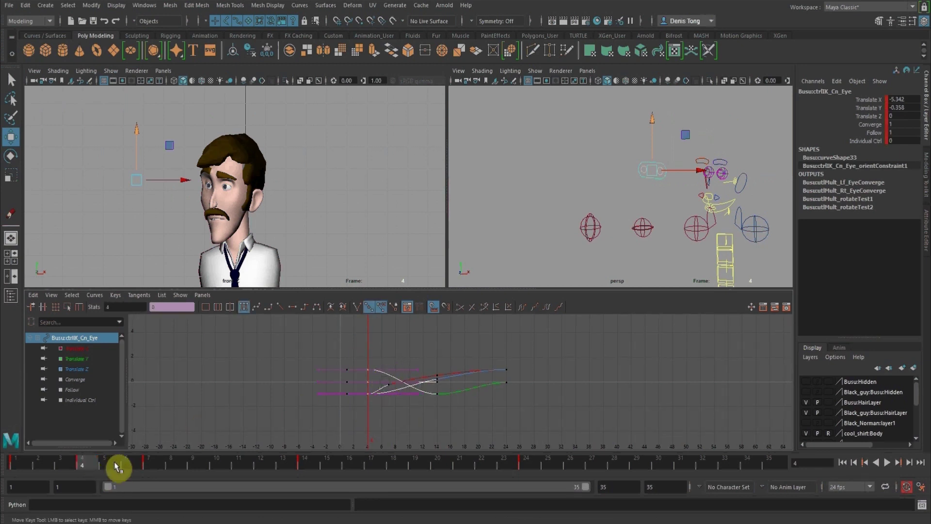
# Check the body-part order in the Notepad list and compare the eye pose on frames 4 and 5
pyautogui.click(706, 523)
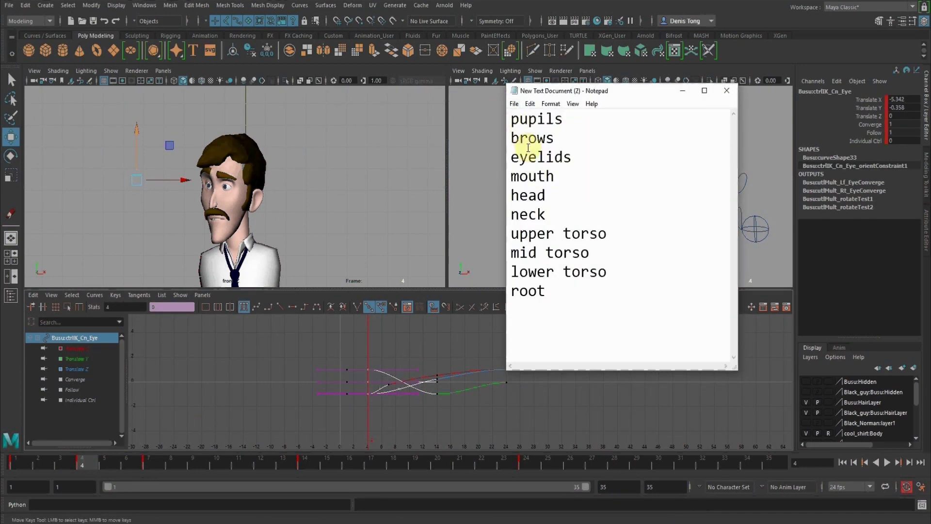
pyautogui.click(682, 92)
pyautogui.click(111, 461)
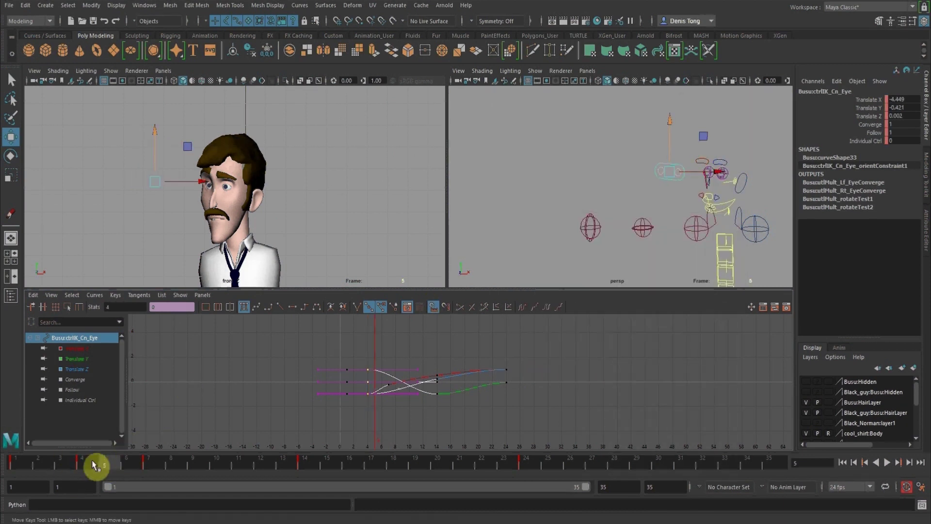
pyautogui.click(89, 465)
pyautogui.click(109, 466)
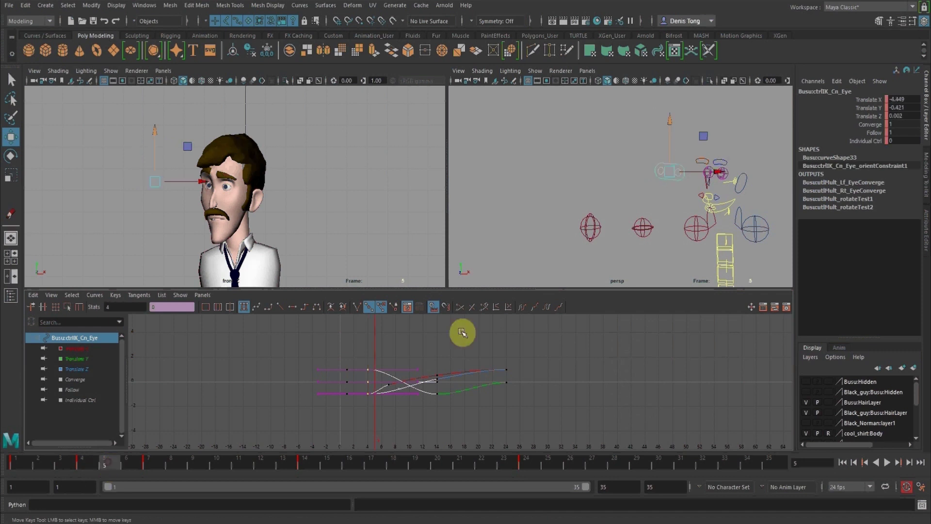
# Examine the animation curves of the left and right brow controls, both together and one at a time
pyautogui.scroll(5, 695, 182)
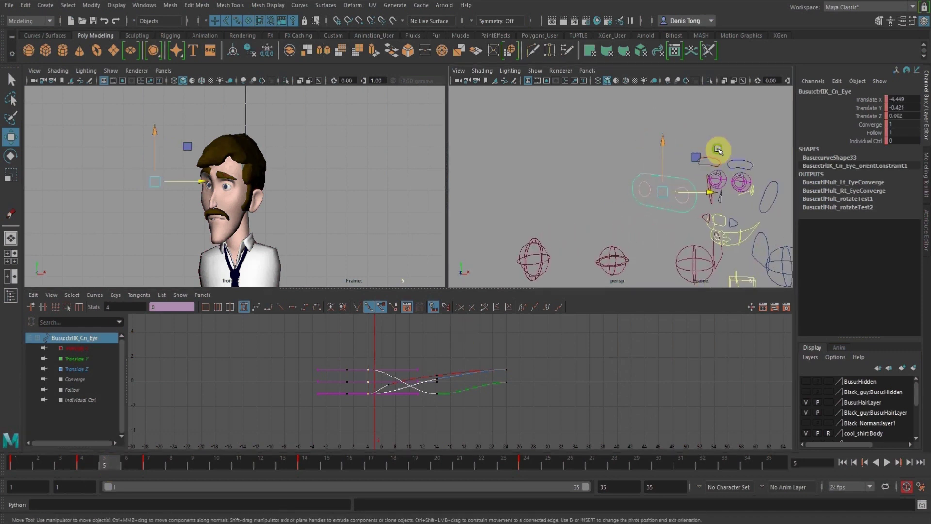
pyautogui.moveTo(685, 177); pyautogui.dragTo(687, 178)
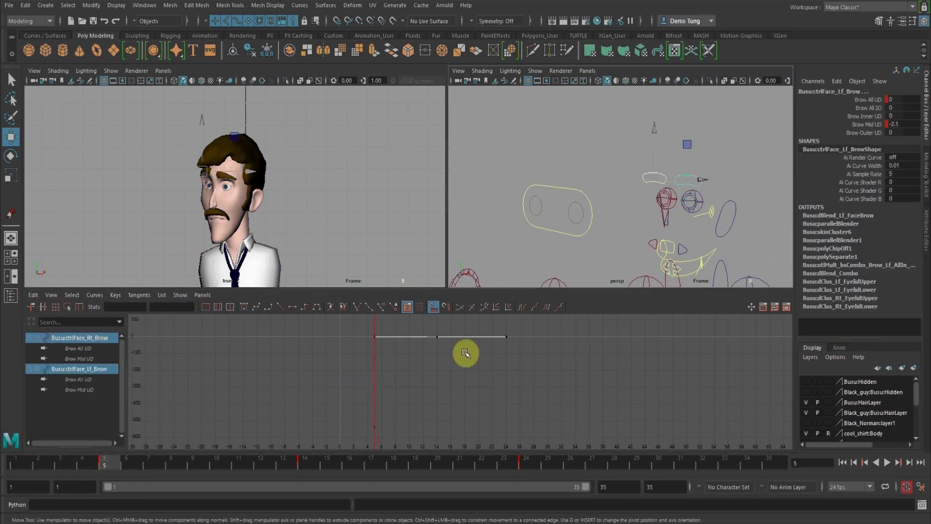
pyautogui.click(449, 353)
pyautogui.keyDown('alt'); pyautogui.keyDown('shift'); pyautogui.moveTo(428, 353); pyautogui.dragTo(507, 393, button='right'); pyautogui.keyUp('shift'); pyautogui.keyUp('alt')
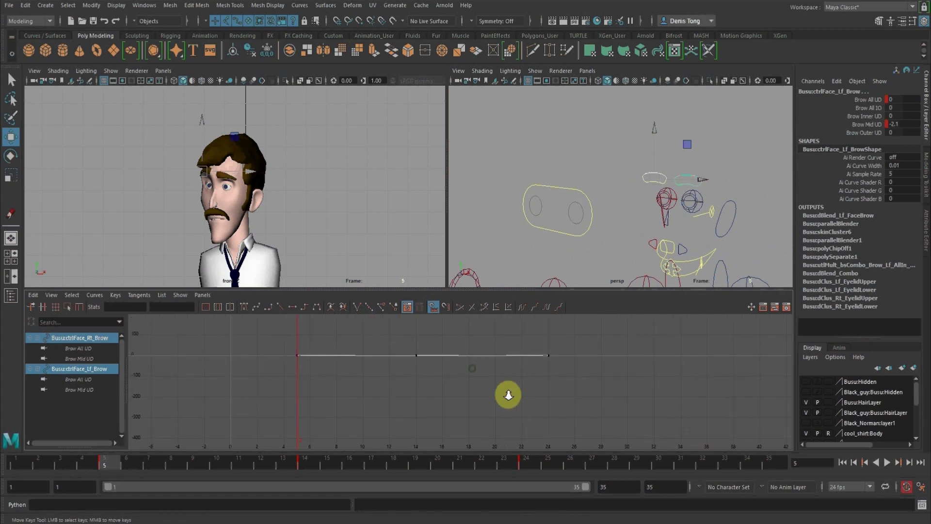
pyautogui.click(675, 146)
pyautogui.keyDown('alt'); pyautogui.moveTo(700, 179); pyautogui.dragTo(680, 166); pyautogui.keyUp('alt')
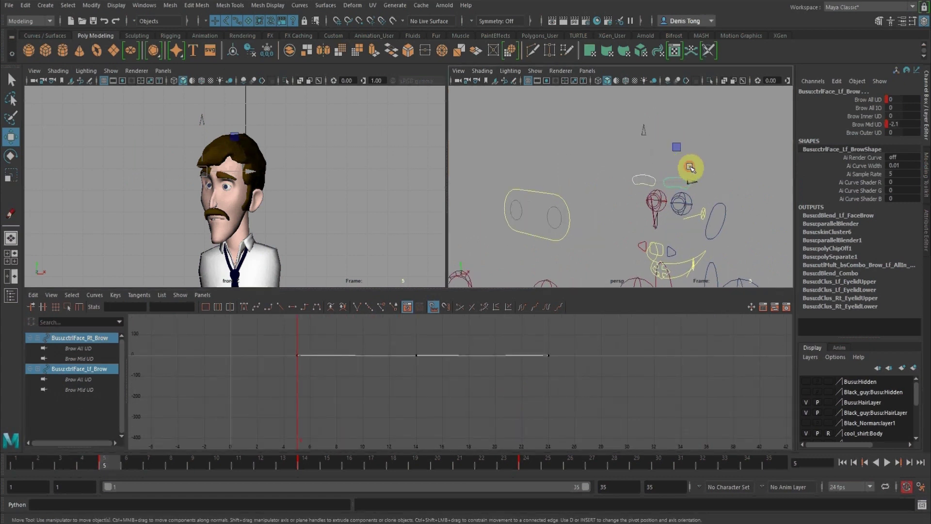
pyautogui.click(679, 181)
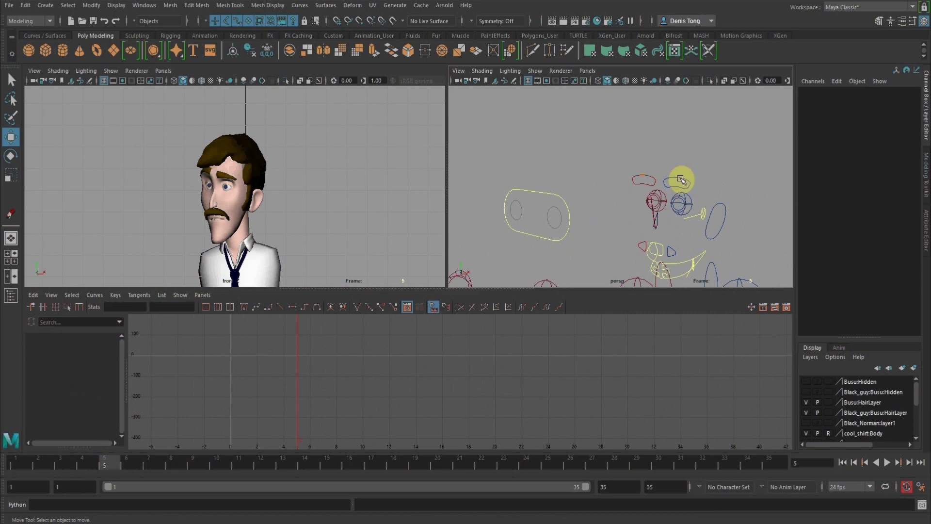
pyautogui.click(645, 181)
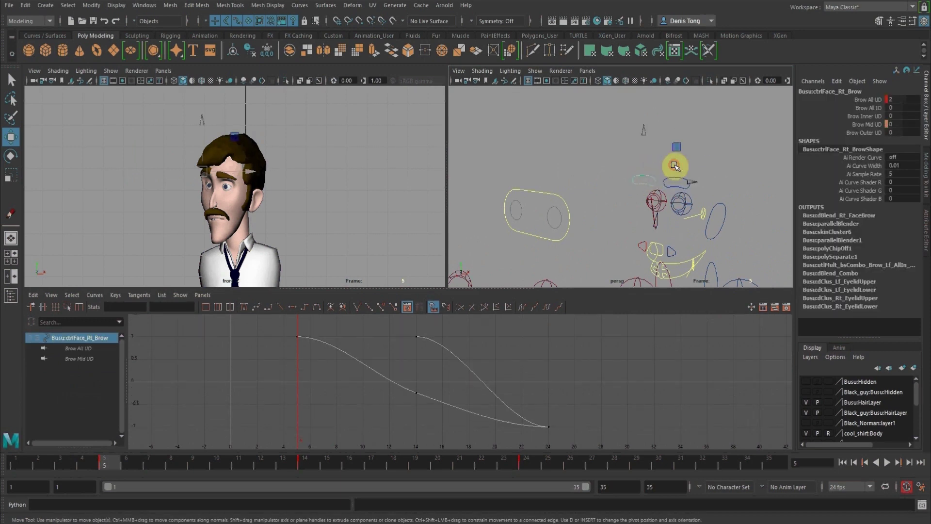
pyautogui.click(675, 166)
pyautogui.click(675, 180)
pyautogui.click(660, 165)
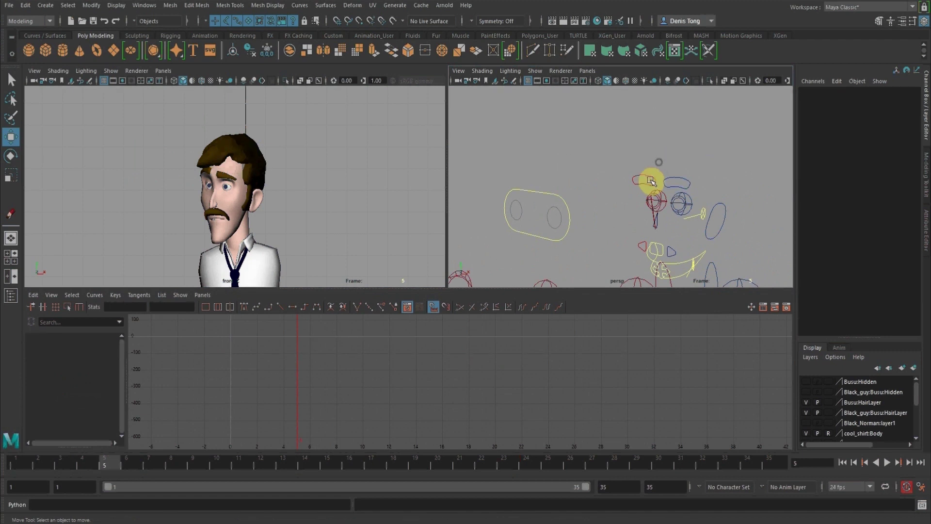
# Move the right brow control's Brow All UD key at frame 5 one frame later to frame 6
pyautogui.click(645, 180)
pyautogui.moveTo(252, 342); pyautogui.dragTo(346, 456)
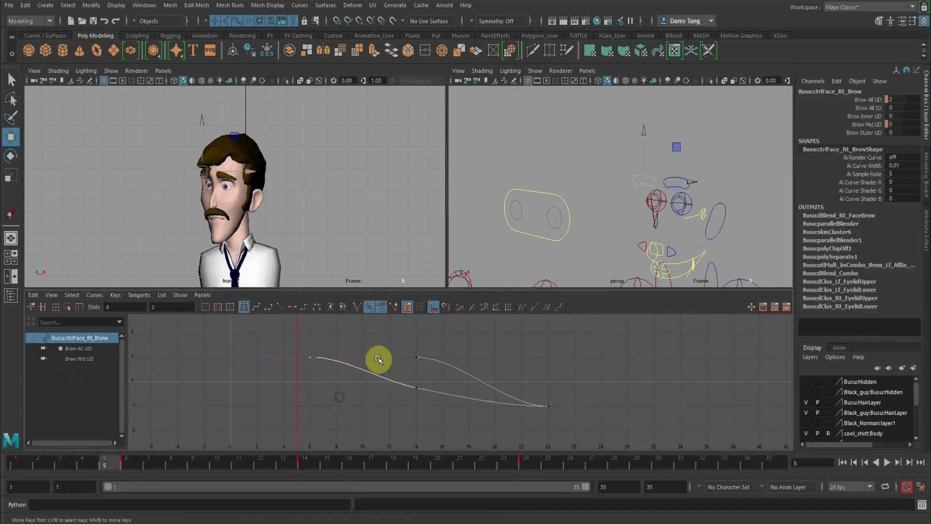
pyautogui.keyDown('alt'); pyautogui.moveTo(628, 216); pyautogui.dragTo(644, 190); pyautogui.keyUp('alt')
pyautogui.scroll(1, 644, 190)
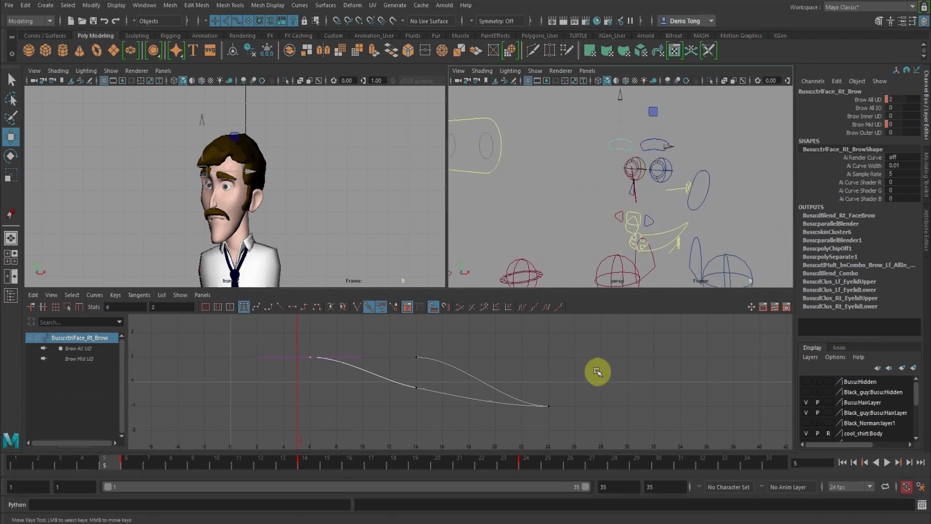
# Check the body-part order in the Notepad list and examine the left brow control's curves at frame 6
pyautogui.hotkey('alt', 'Tab')
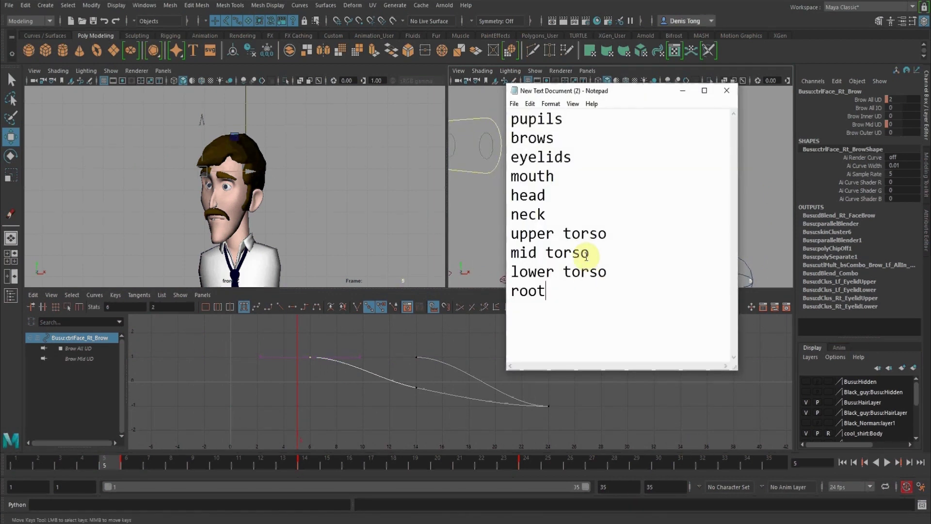
pyautogui.click(682, 94)
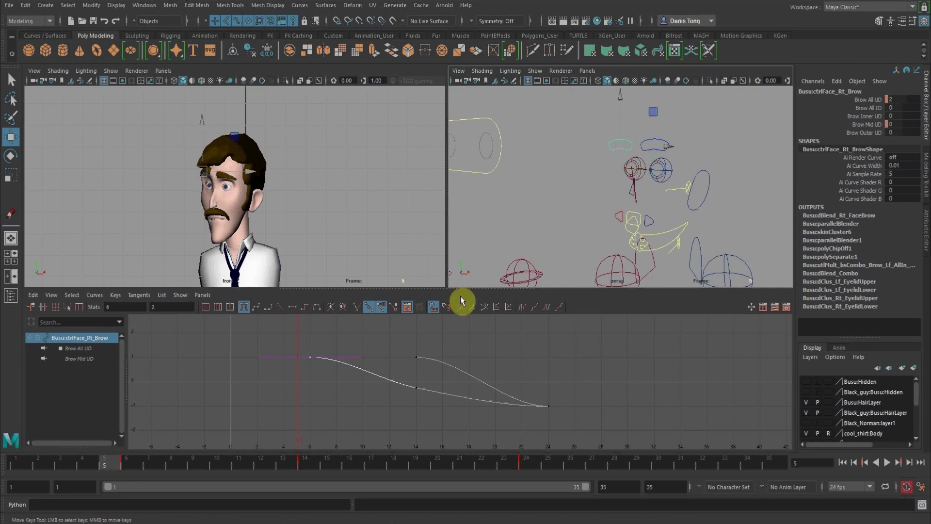
pyautogui.click(684, 168)
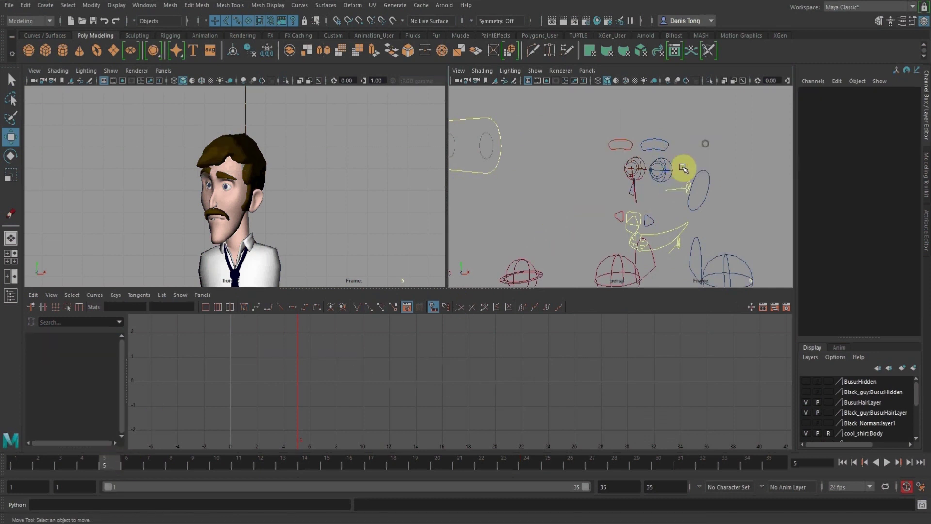
pyautogui.click(666, 143)
pyautogui.click(128, 463)
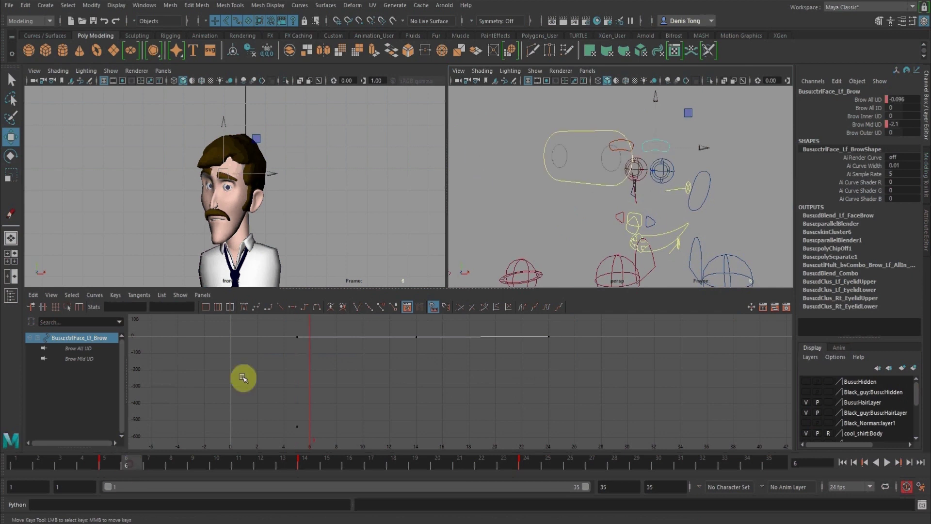
# Move the left eye control's Up Lid UD and Lo Lid UD keys at frame 5 one frame later to frame 6
pyautogui.click(688, 159)
pyautogui.click(664, 170)
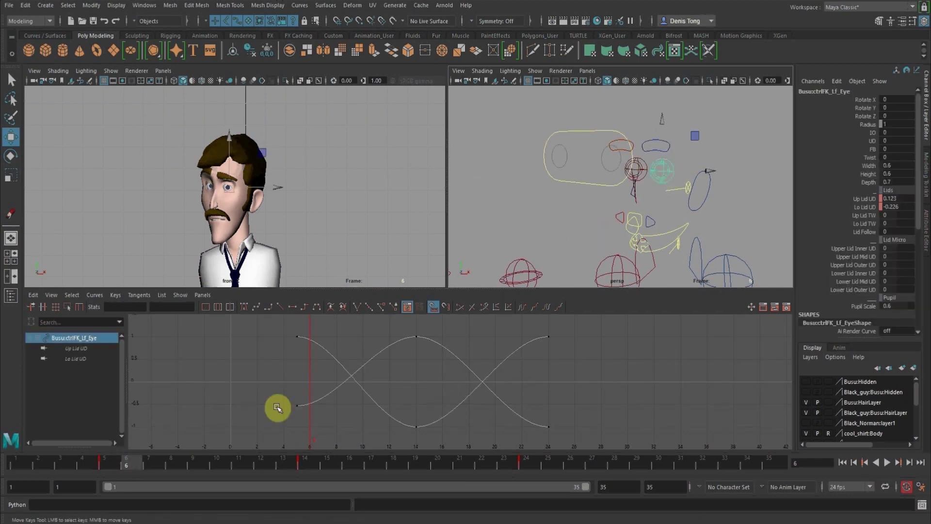
pyautogui.moveTo(275, 345); pyautogui.dragTo(316, 393)
pyautogui.moveTo(316, 392); pyautogui.dragTo(328, 382, button='middle')
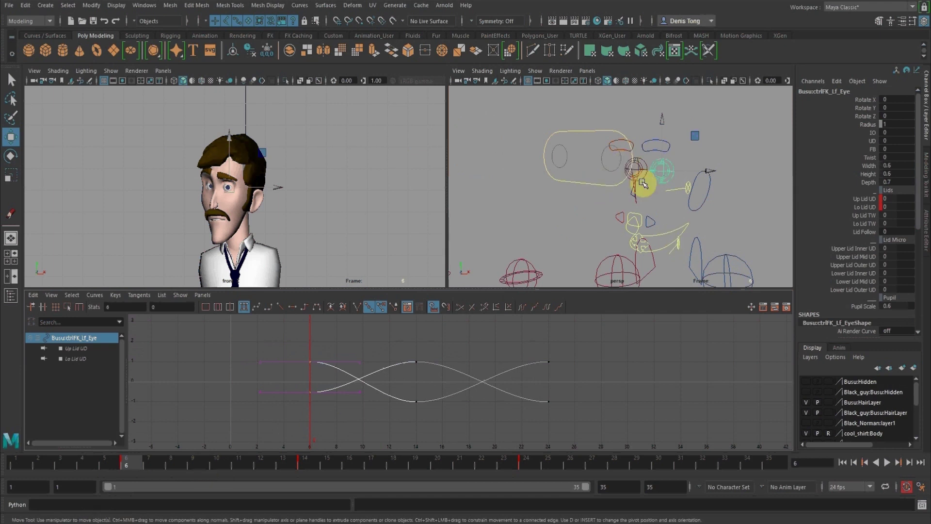
# Move the right eye control's upper and lower lid keys at frame 5 two frames later to frame 7
pyautogui.click(710, 143)
pyautogui.keyDown('alt'); pyautogui.moveTo(669, 168); pyautogui.dragTo(573, 154); pyautogui.keyUp('alt')
pyautogui.click(572, 152)
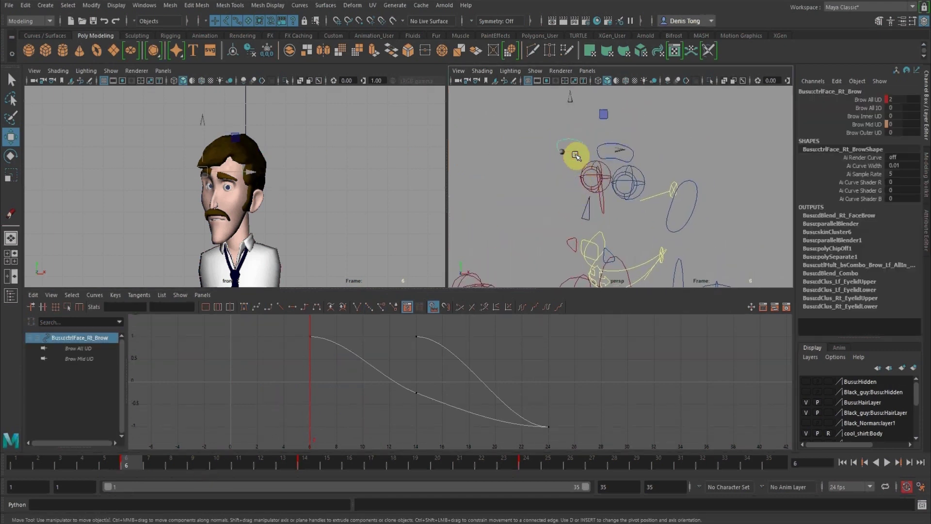
pyautogui.click(148, 461)
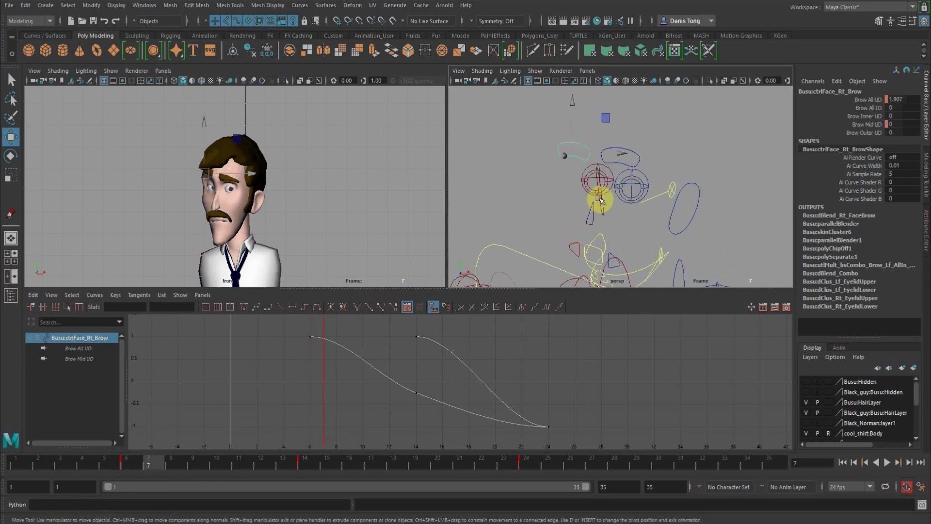
pyautogui.click(592, 193)
pyautogui.moveTo(289, 335); pyautogui.dragTo(353, 456)
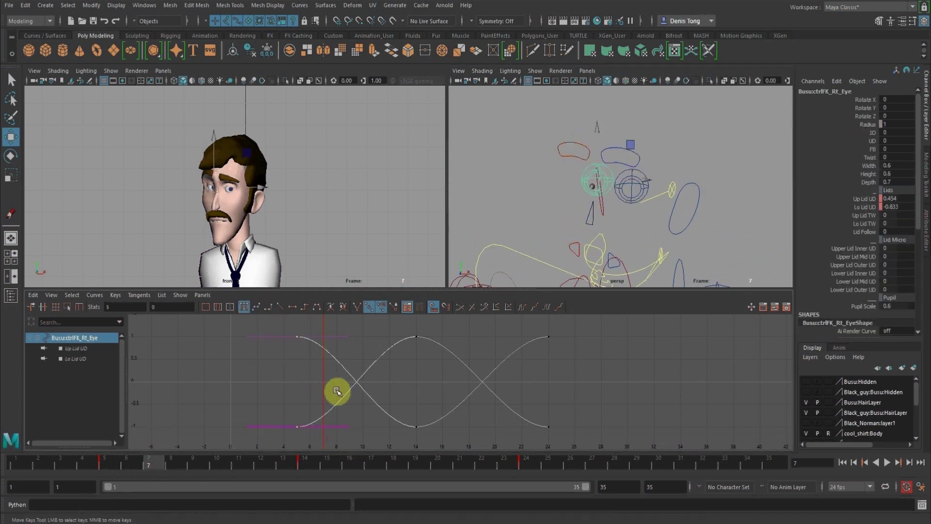
# Key the right eye's Up Lid UD and Lo Lid UD at frame 11 with the closed-lid pose from frame 14
pyautogui.click(243, 463)
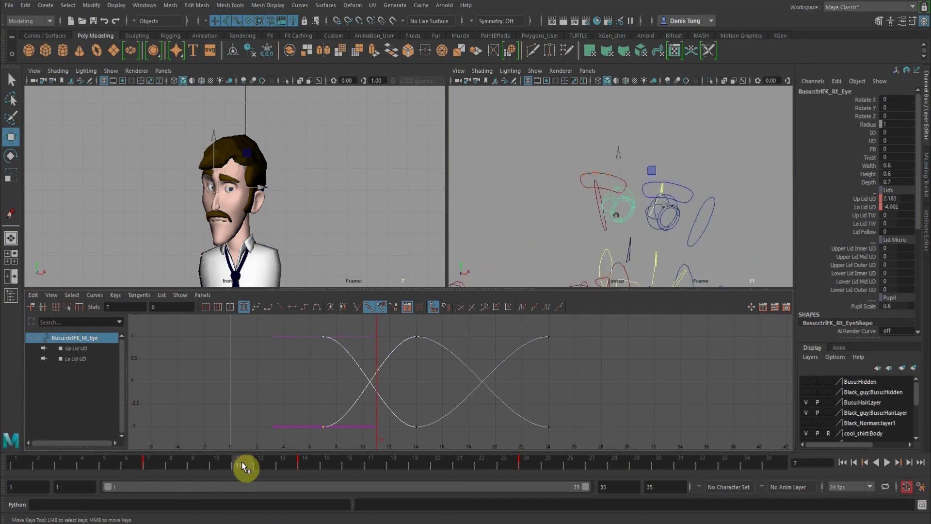
pyautogui.click(863, 199)
pyautogui.click(863, 207)
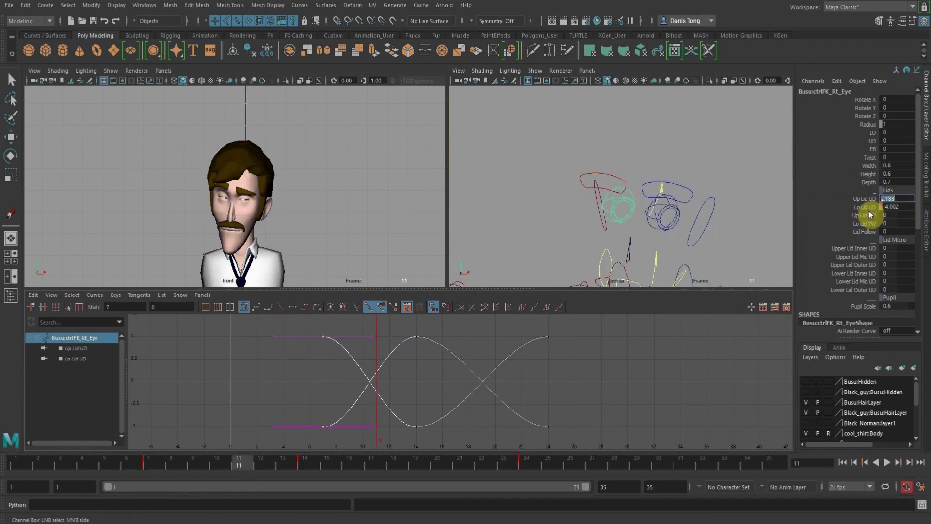
pyautogui.moveTo(870, 211); pyautogui.dragTo(868, 202)
pyautogui.rightClick(869, 202)
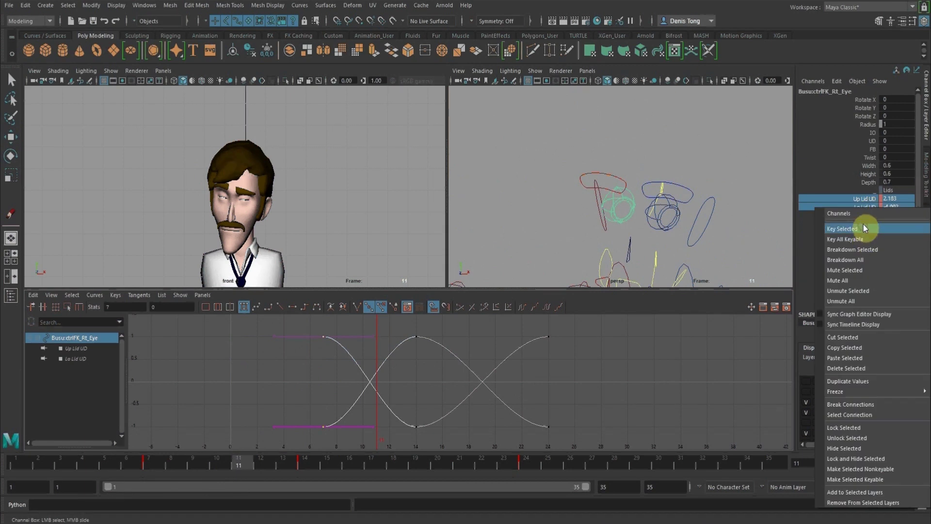
pyautogui.click(859, 239)
pyautogui.moveTo(307, 464); pyautogui.dragTo(263, 461)
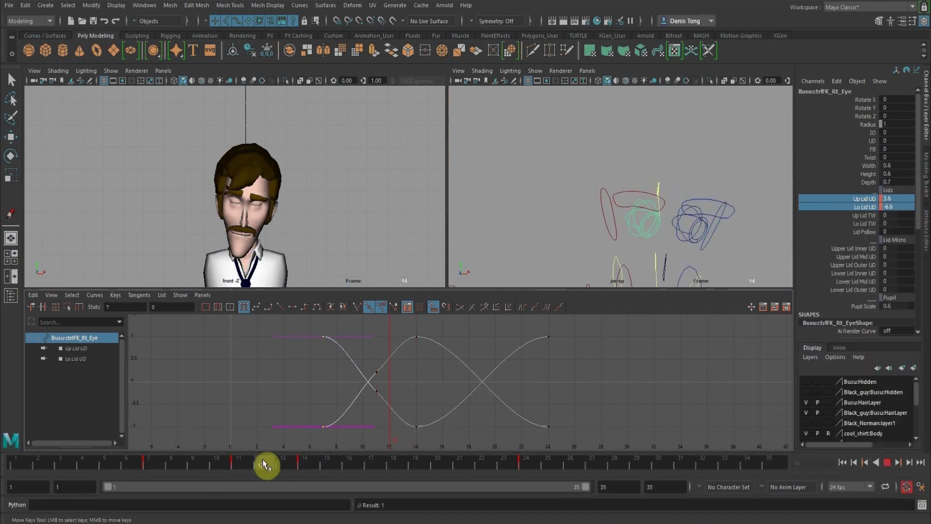
pyautogui.rightClick(867, 208)
pyautogui.click(867, 232)
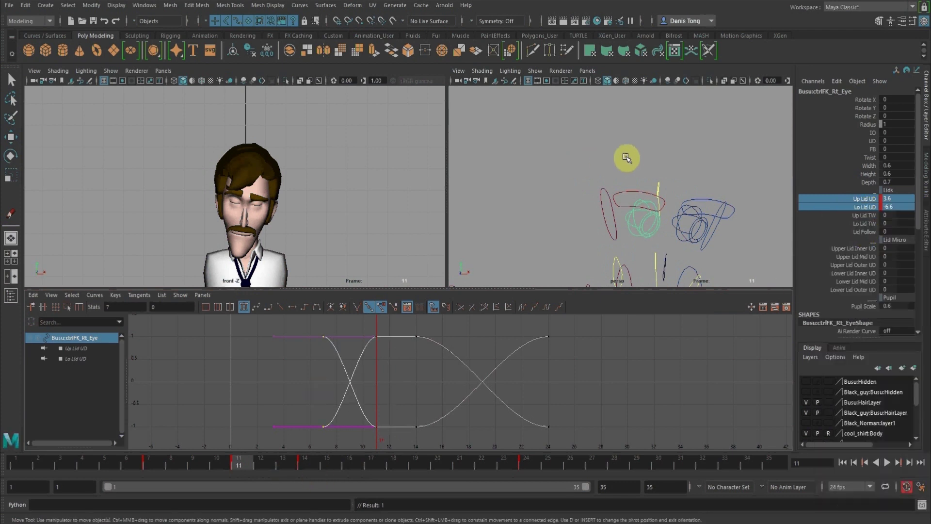
# Copy the left eye's closed-lid pose from frame 14 to frame 10 by keying Up Lid UD and Lo Lid UD
pyautogui.keyDown('alt'); pyautogui.moveTo(626, 158); pyautogui.dragTo(594, 112, button='middle'); pyautogui.keyUp('alt')
pyautogui.click(670, 217)
pyautogui.press('w')
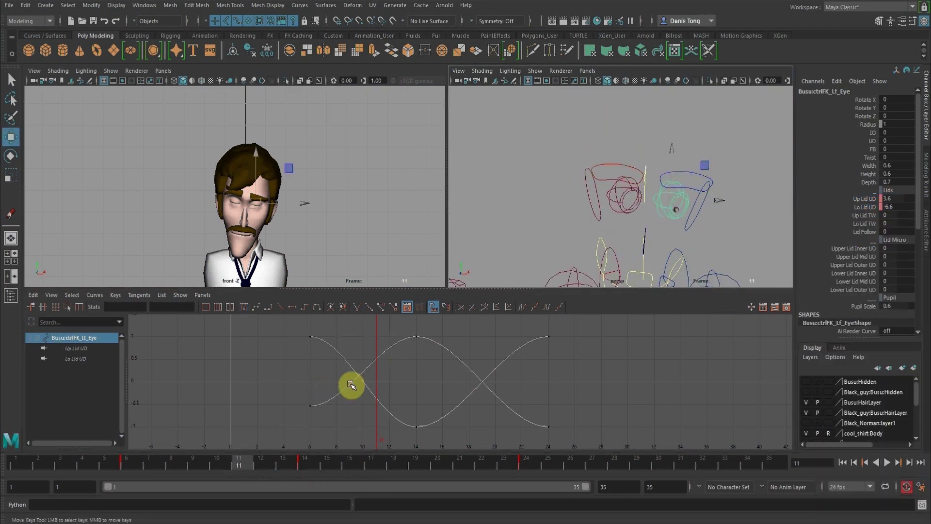
pyautogui.moveTo(299, 465); pyautogui.dragTo(228, 467)
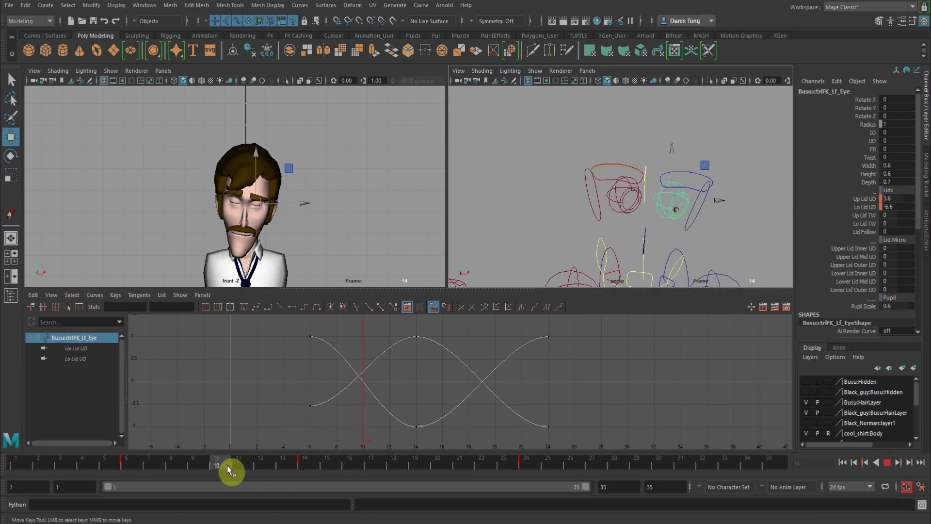
pyautogui.click(866, 199)
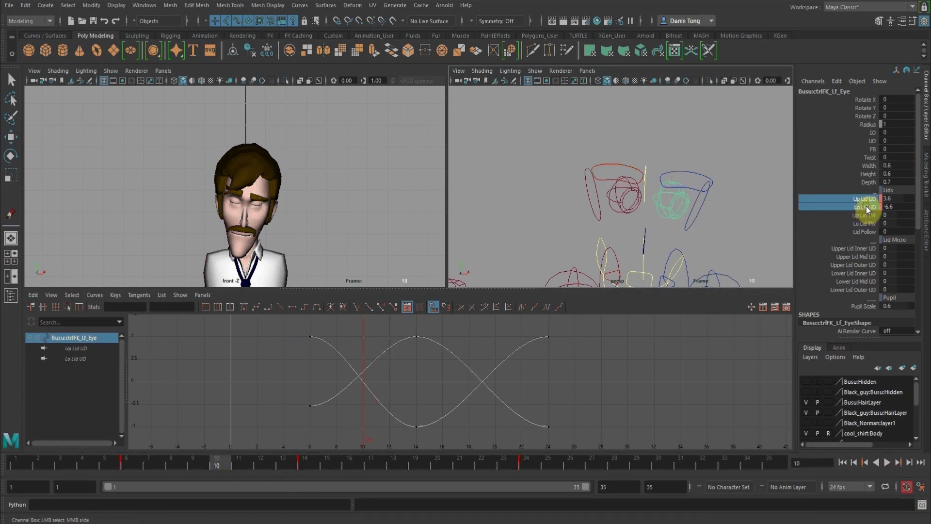
pyautogui.rightClick(865, 208)
pyautogui.click(860, 233)
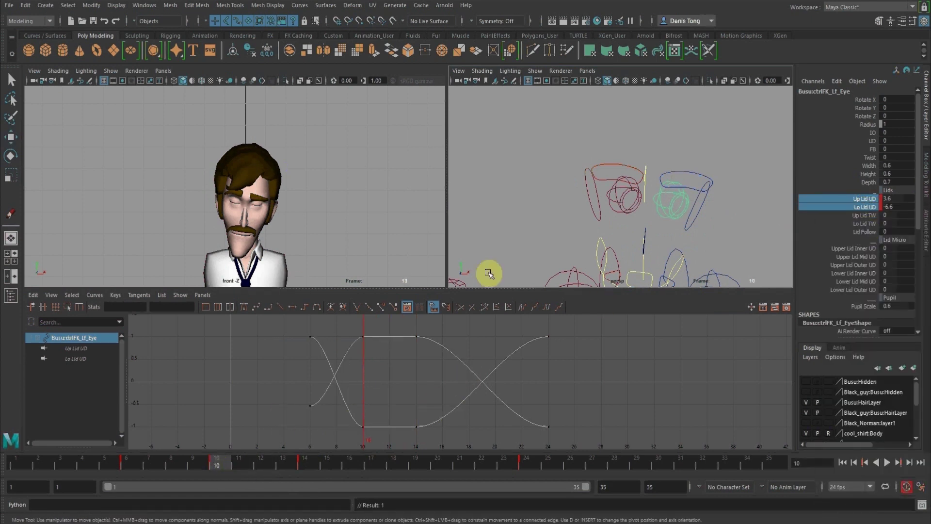
# Compare the lid curves of both eye controls and scrub the blink from frame 5 in an enlarged front view
pyautogui.click(631, 211)
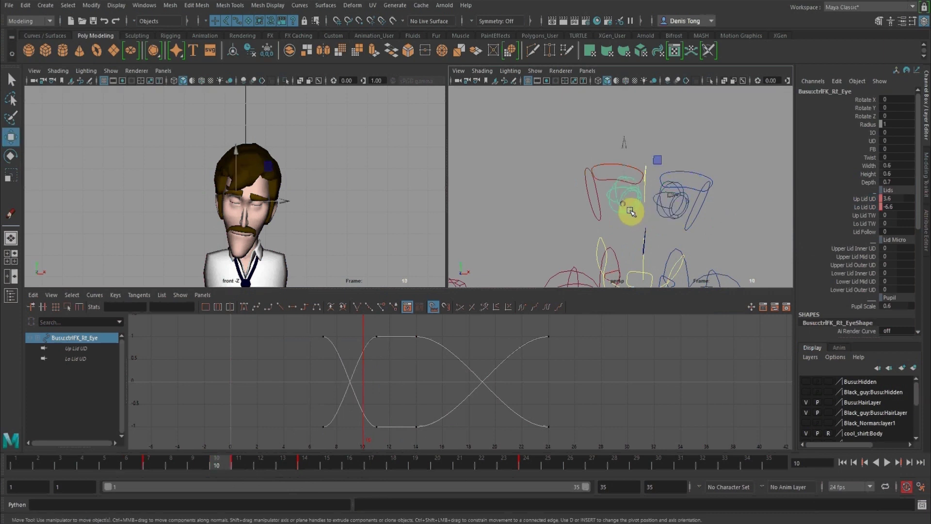
pyautogui.click(662, 212)
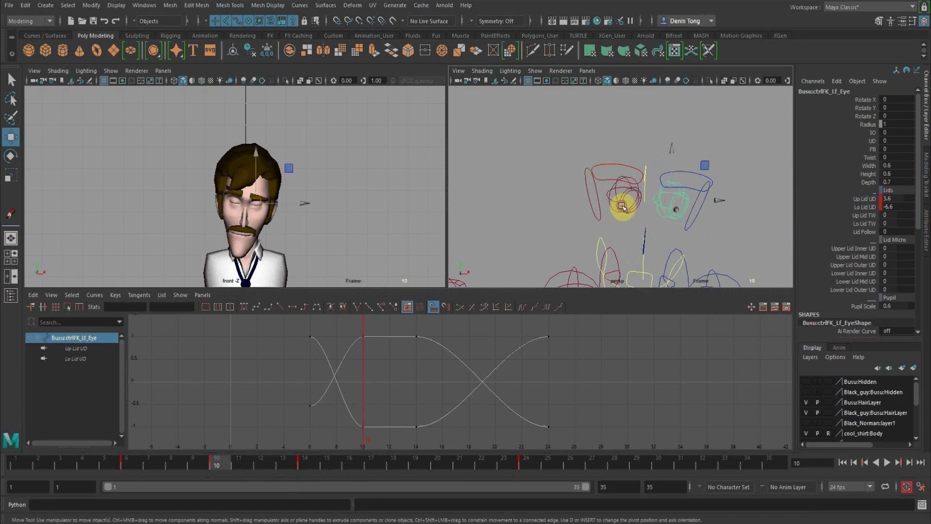
pyautogui.click(622, 207)
pyautogui.press('space')
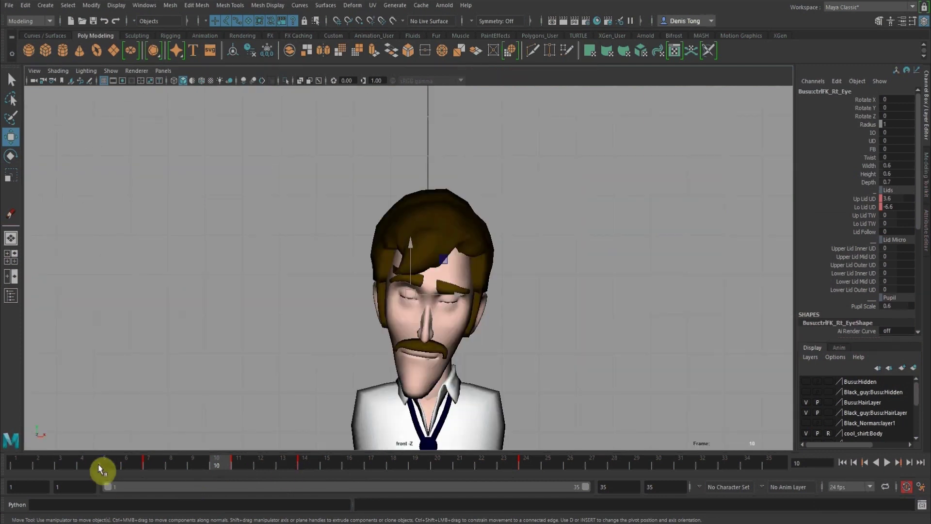
pyautogui.moveTo(102, 464); pyautogui.dragTo(177, 475)
pyautogui.press('space')
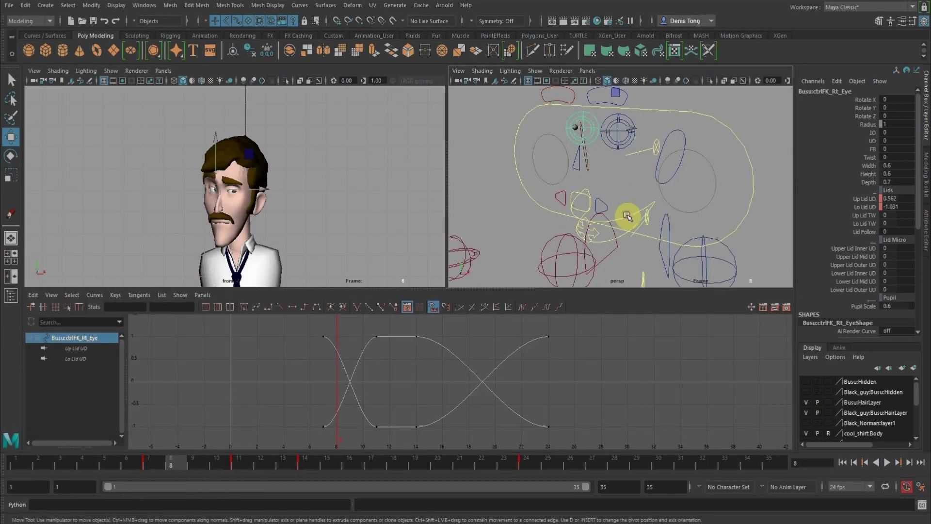
# Move the jaw control's Rotate X, Y and Z keys at frame 5 two frames later to frame 7
pyautogui.click(627, 215)
pyautogui.press('f')
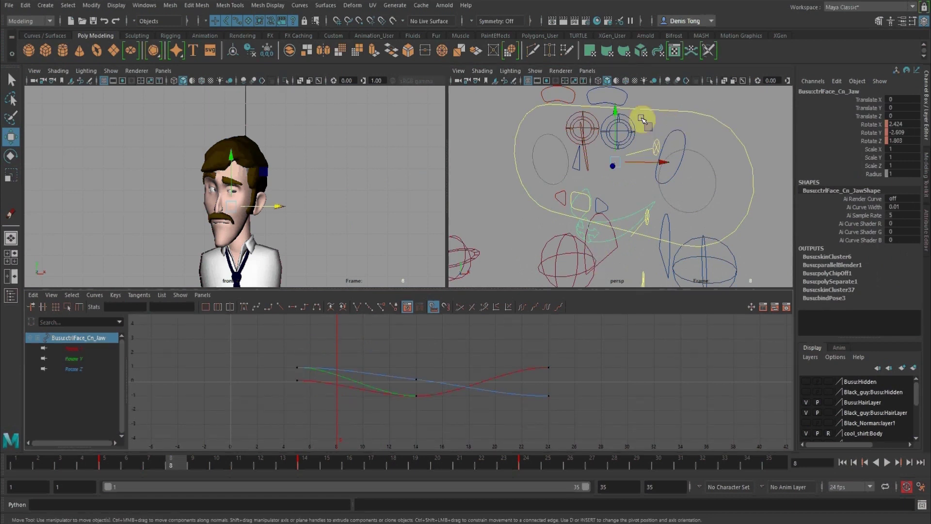
pyautogui.keyDown('alt'); pyautogui.moveTo(642, 119); pyautogui.dragTo(630, 199); pyautogui.keyUp('alt')
pyautogui.click(678, 128)
pyautogui.click(629, 170)
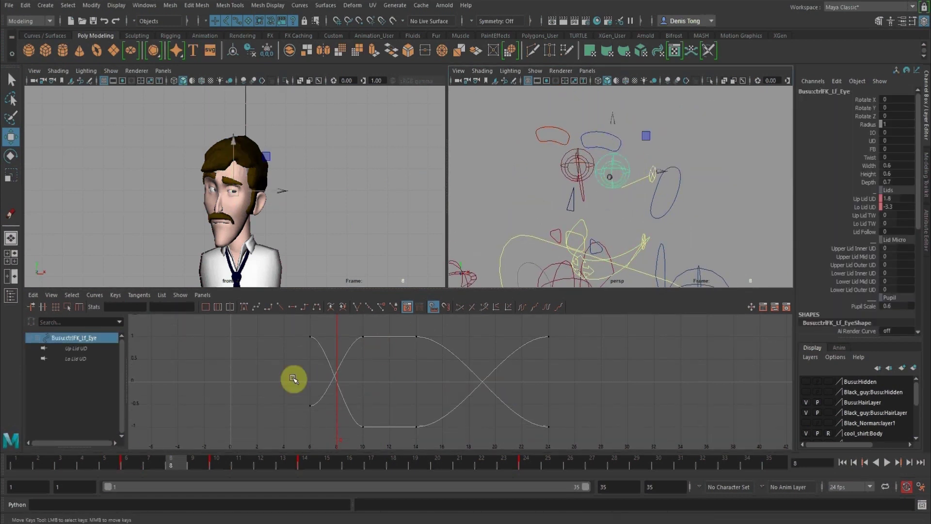
pyautogui.click(146, 468)
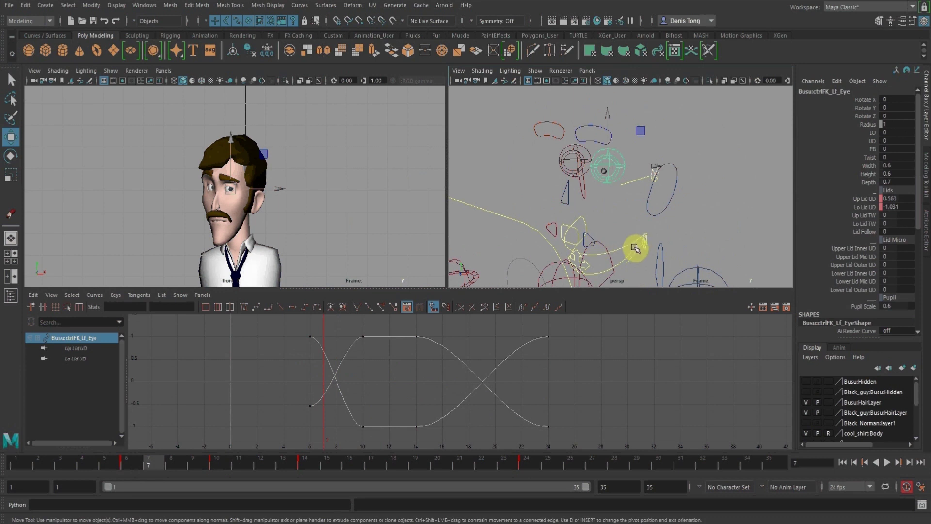
pyautogui.click(634, 247)
pyautogui.moveTo(260, 325); pyautogui.dragTo(325, 428)
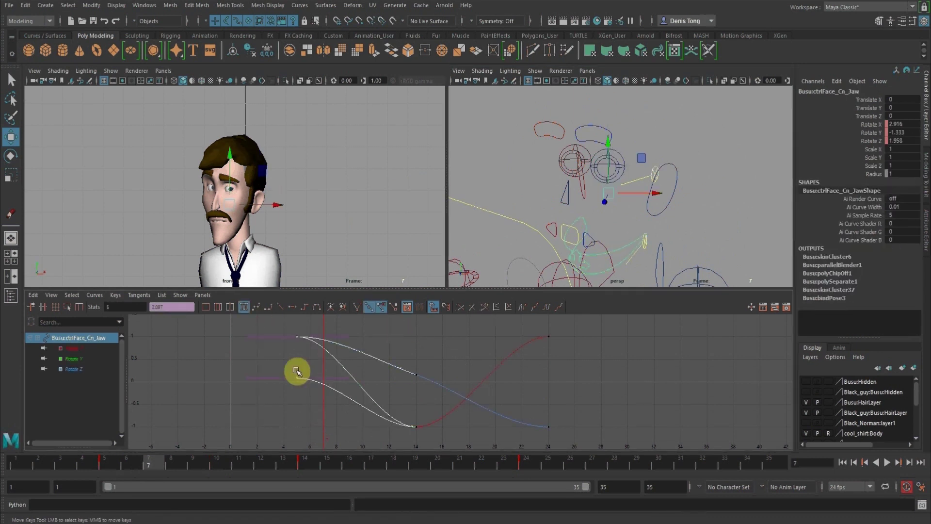
pyautogui.moveTo(296, 371); pyautogui.dragTo(322, 370, button='middle')
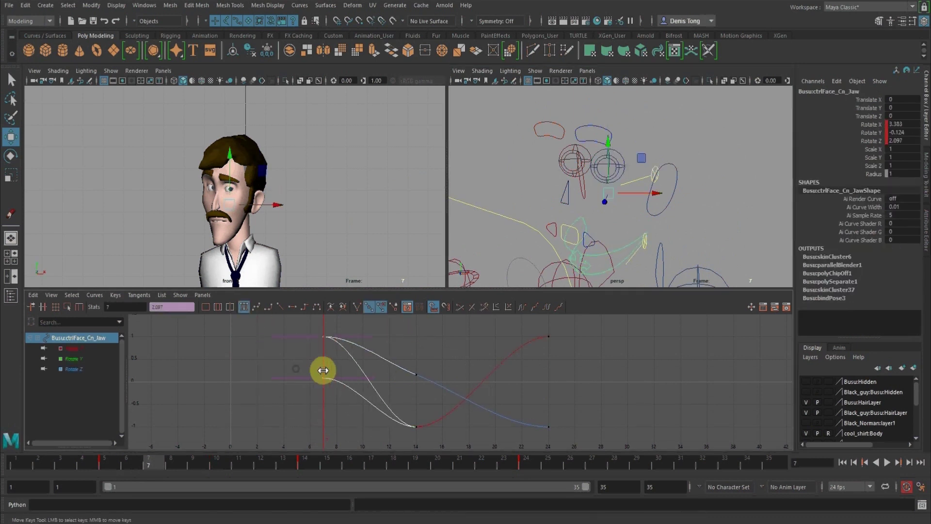
# Key the jaw's Rotate X, Y and Z at frame 12 with the pose from frame 14
pyautogui.click(244, 465)
pyautogui.moveTo(313, 462); pyautogui.dragTo(261, 464)
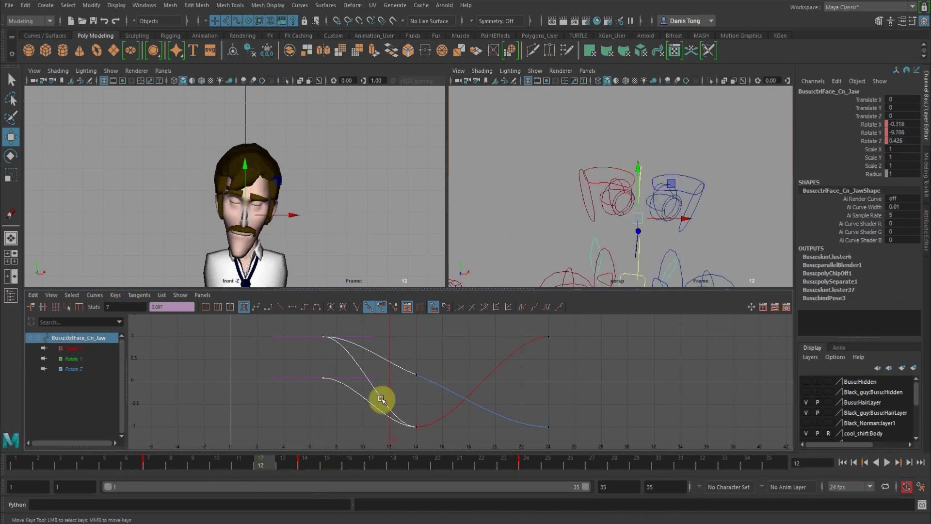
pyautogui.moveTo(869, 127); pyautogui.dragTo(871, 140)
pyautogui.rightClick(871, 140)
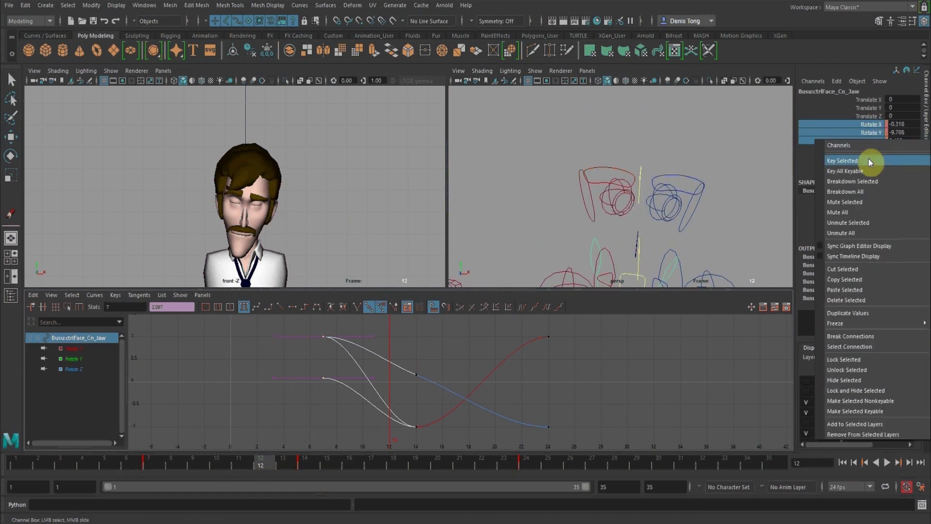
pyautogui.click(868, 160)
# Move the jaw control's rotation keys at frame 14 to frame 18 and return to frame 7
pyautogui.moveTo(444, 409); pyautogui.dragTo(455, 446)
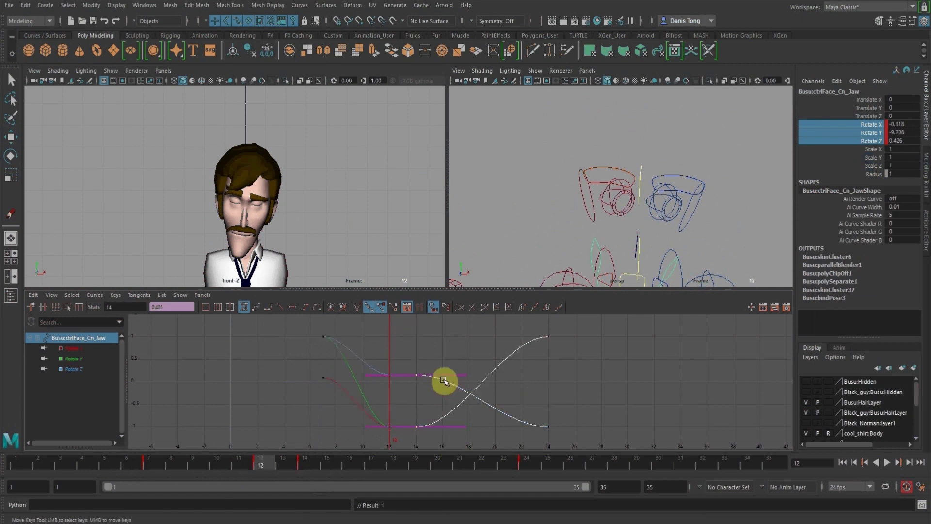
pyautogui.keyDown('shift'); pyautogui.moveTo(443, 379); pyautogui.dragTo(501, 394, button='middle'); pyautogui.keyUp('shift')
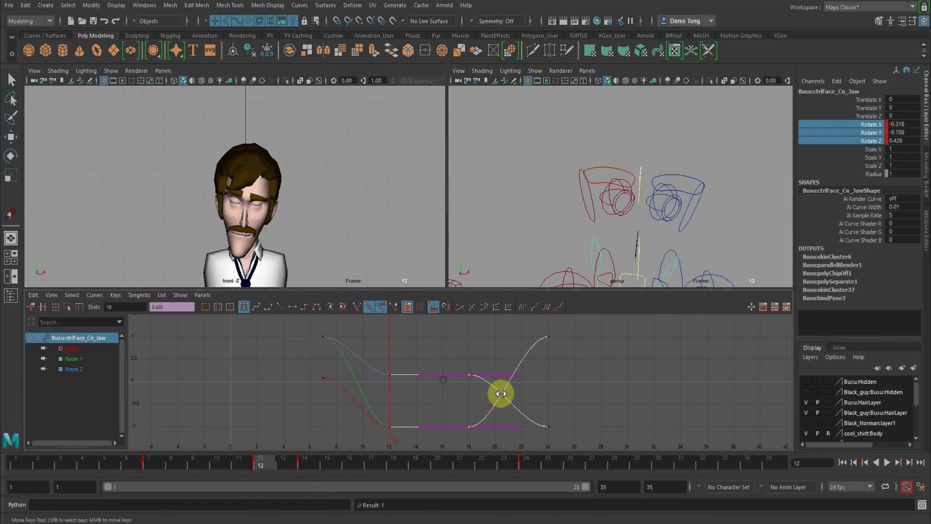
pyautogui.click(154, 461)
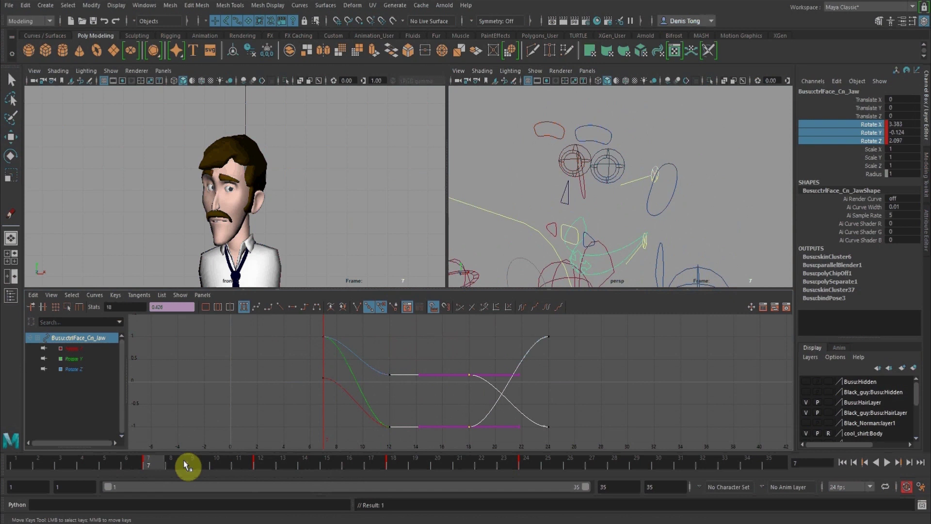
# Move all of the head control SpineF's keys at frame 5 to frame 8
pyautogui.click(181, 461)
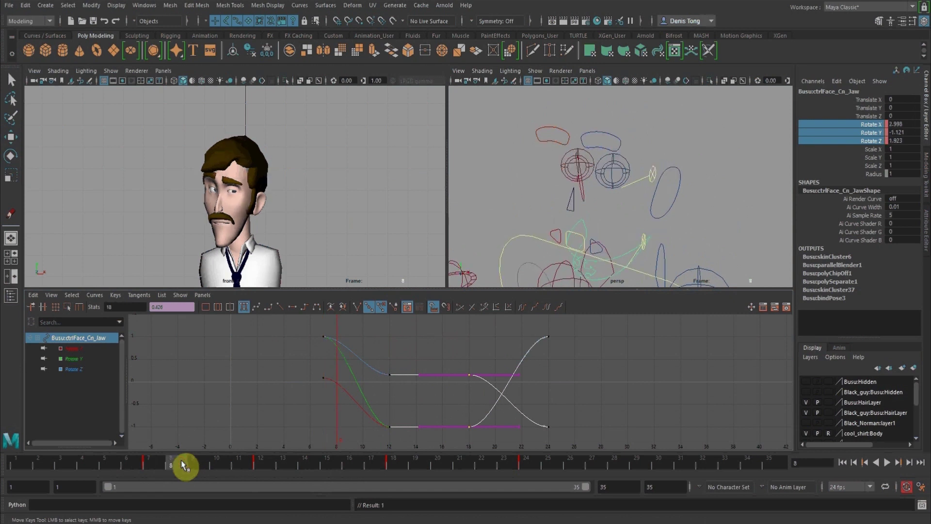
pyautogui.keyDown('alt'); pyautogui.moveTo(640, 197); pyautogui.dragTo(589, 121, button='middle'); pyautogui.keyUp('alt')
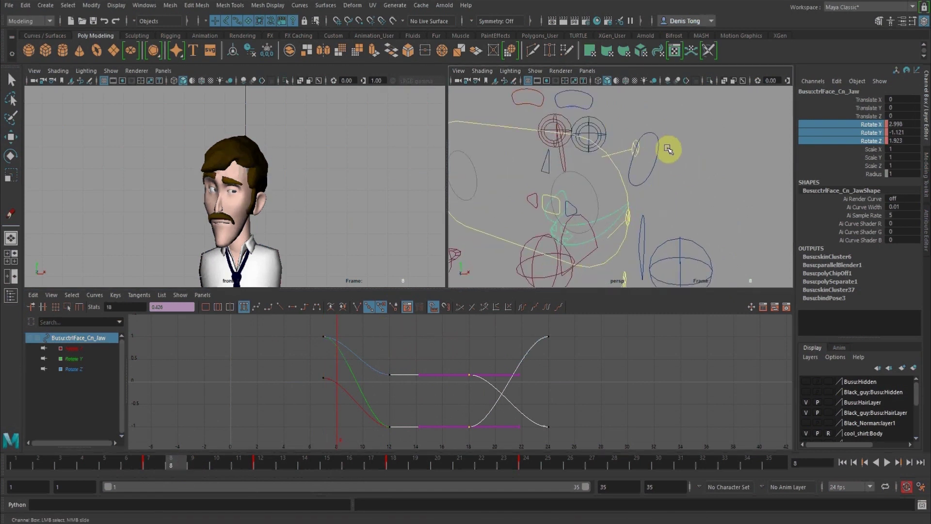
pyautogui.click(626, 151)
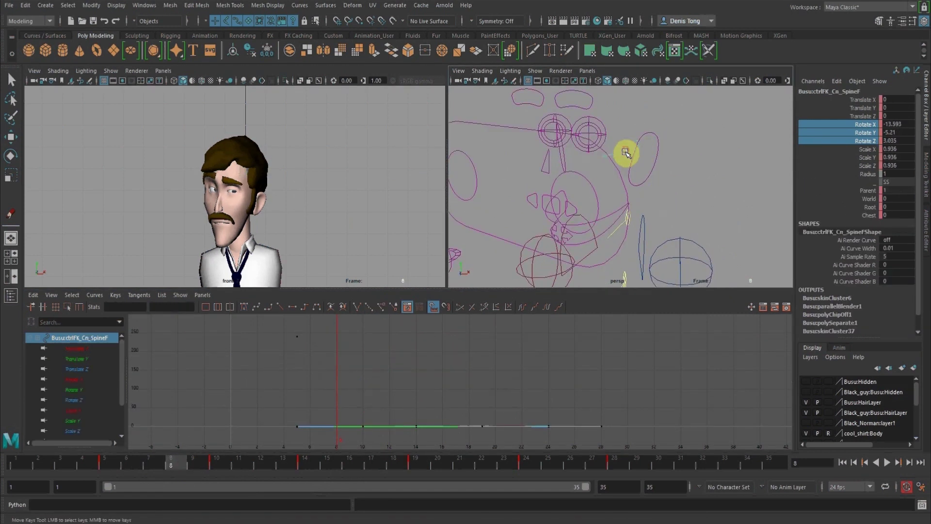
pyautogui.keyDown('alt'); pyautogui.keyDown('shift'); pyautogui.moveTo(332, 367); pyautogui.dragTo(330, 410, button='right'); pyautogui.keyUp('shift'); pyautogui.keyUp('alt')
pyautogui.keyDown('alt'); pyautogui.keyDown('shift'); pyautogui.moveTo(471, 387); pyautogui.dragTo(459, 412, button='right'); pyautogui.keyUp('shift'); pyautogui.keyUp('alt')
pyautogui.moveTo(298, 327); pyautogui.dragTo(345, 441)
pyautogui.keyDown('shift'); pyautogui.moveTo(321, 374); pyautogui.dragTo(355, 381, button='middle'); pyautogui.keyUp('shift')
# Move all of the neck control SpineE's keys at frame 5 to frame 10
pyautogui.click(217, 464)
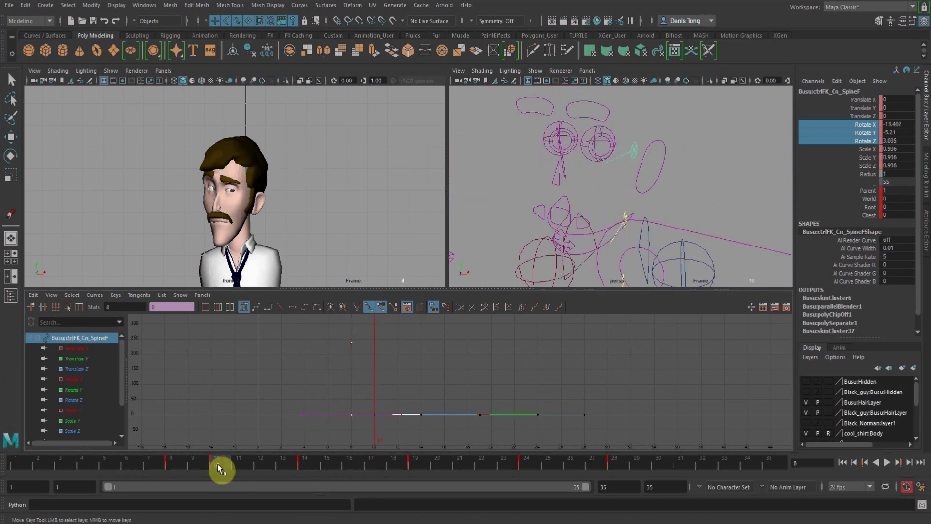
pyautogui.keyDown('alt'); pyautogui.moveTo(424, 370); pyautogui.dragTo(373, 352, button='middle'); pyautogui.keyUp('alt')
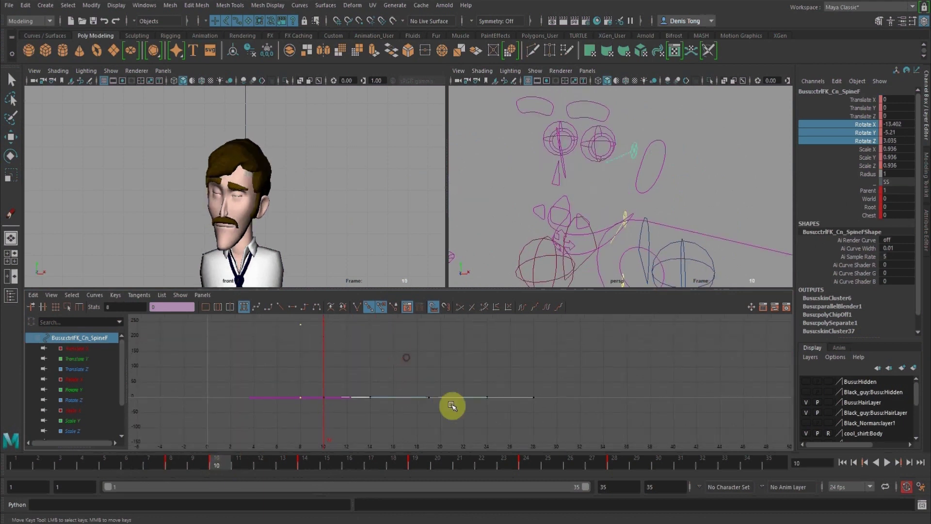
pyautogui.click(451, 418)
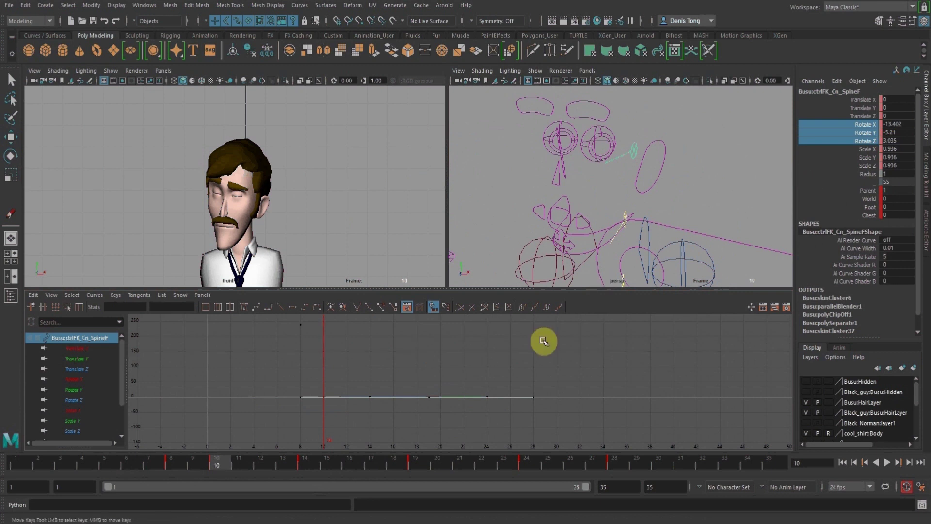
pyautogui.click(685, 163)
pyautogui.keyDown('alt'); pyautogui.moveTo(629, 202); pyautogui.dragTo(652, 167); pyautogui.keyUp('alt')
pyautogui.click(667, 161)
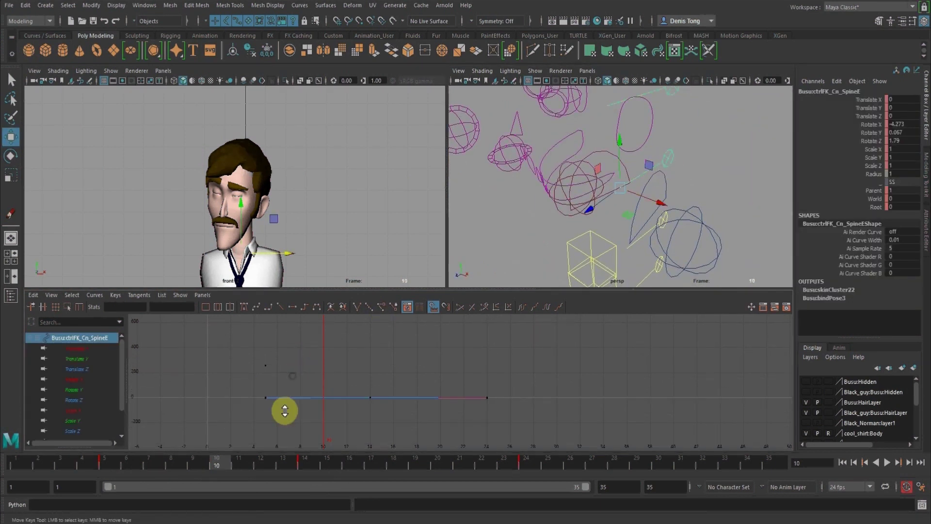
pyautogui.moveTo(228, 325); pyautogui.dragTo(323, 430)
pyautogui.keyDown('shift'); pyautogui.moveTo(287, 381); pyautogui.dragTo(351, 374, button='middle'); pyautogui.keyUp('shift')
# Move all of the upper torso control SpineD's keys at frame 5 to frame 11
pyautogui.click(240, 464)
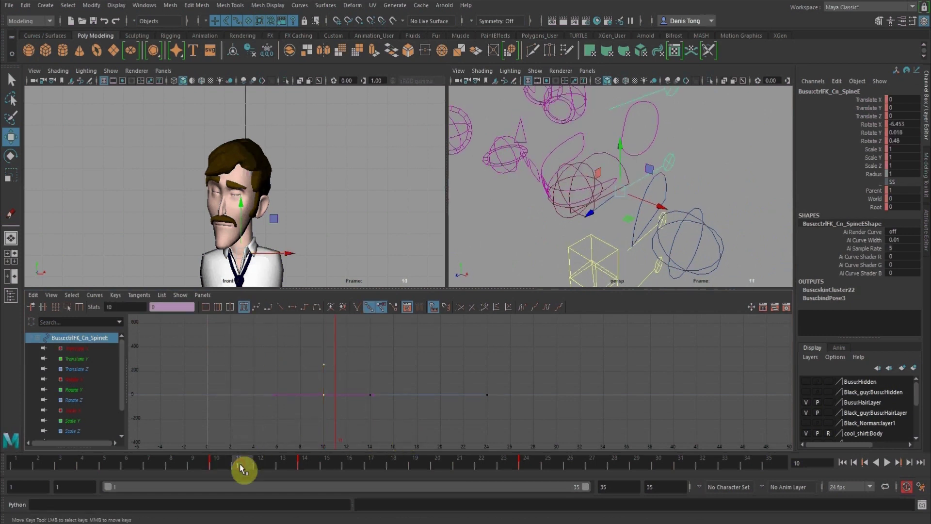
pyautogui.keyDown('alt'); pyautogui.moveTo(621, 239); pyautogui.dragTo(555, 80, button='middle'); pyautogui.keyUp('alt')
pyautogui.keyDown('alt'); pyautogui.moveTo(642, 179); pyautogui.dragTo(538, 102, button='middle'); pyautogui.keyUp('alt')
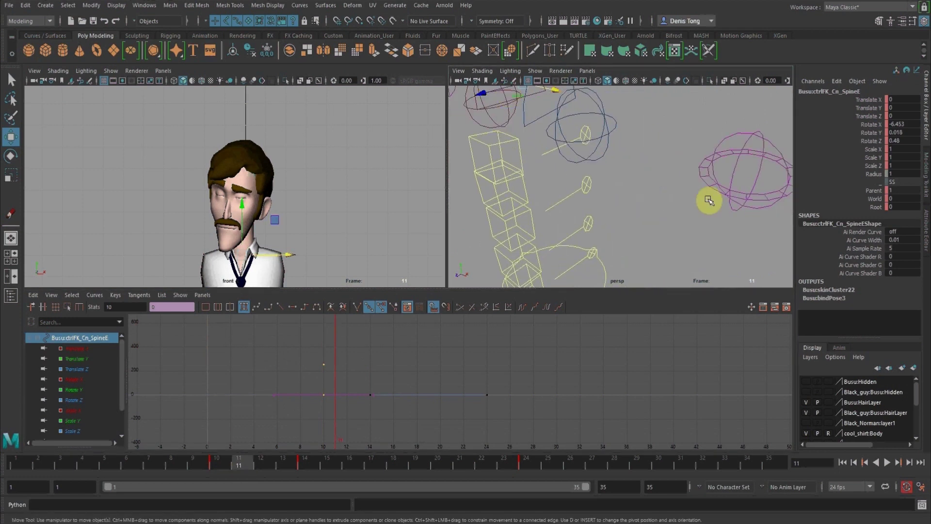
pyautogui.keyDown('alt'); pyautogui.moveTo(697, 204); pyautogui.dragTo(646, 171); pyautogui.keyUp('alt')
pyautogui.keyDown('alt'); pyautogui.moveTo(611, 225); pyautogui.dragTo(637, 151, button='middle'); pyautogui.keyUp('alt')
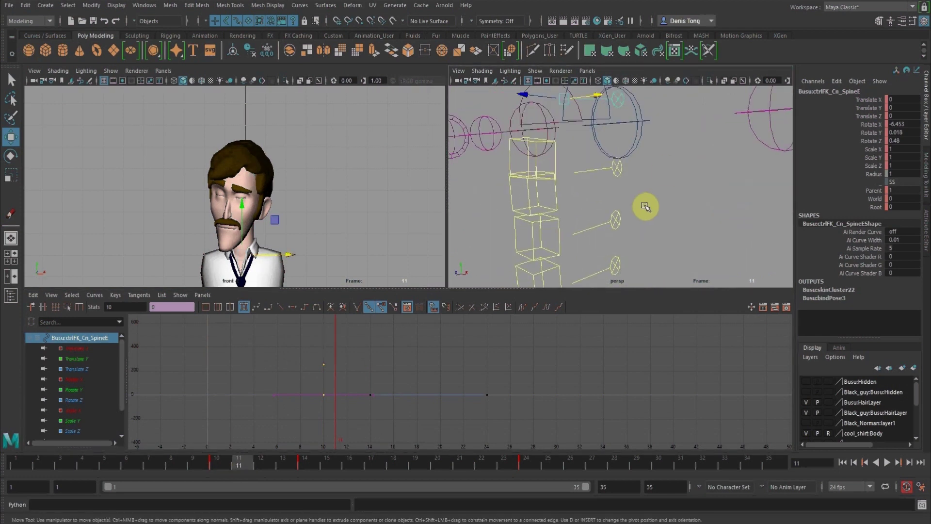
pyautogui.keyDown('alt'); pyautogui.moveTo(646, 206); pyautogui.dragTo(673, 122, button='middle'); pyautogui.keyUp('alt')
pyautogui.click(626, 139)
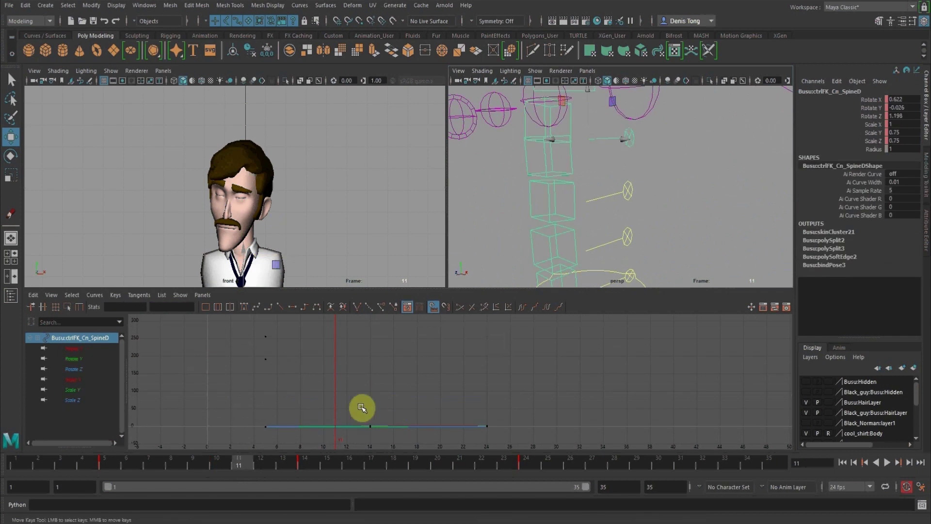
pyautogui.keyDown('alt'); pyautogui.keyDown('shift'); pyautogui.moveTo(362, 409); pyautogui.dragTo(350, 417, button='right'); pyautogui.keyUp('shift'); pyautogui.keyUp('alt')
pyautogui.moveTo(246, 330); pyautogui.dragTo(315, 441)
pyautogui.moveTo(293, 380); pyautogui.dragTo(361, 383, button='middle')
# Move the keys of both torso controls SpineB and SpineC at frame 5 to frame 12
pyautogui.click(261, 465)
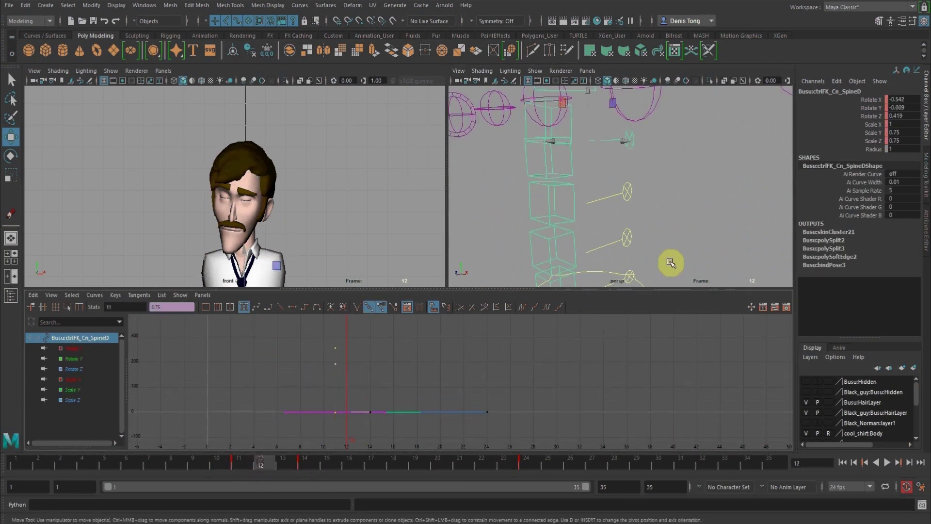
pyautogui.moveTo(617, 177); pyautogui.dragTo(638, 249)
pyautogui.keyDown('alt'); pyautogui.keyDown('shift'); pyautogui.moveTo(312, 374); pyautogui.dragTo(308, 413, button='right'); pyautogui.keyUp('shift'); pyautogui.keyUp('alt')
pyautogui.moveTo(231, 335); pyautogui.dragTo(281, 404)
pyautogui.moveTo(297, 380); pyautogui.dragTo(374, 387, button='middle')
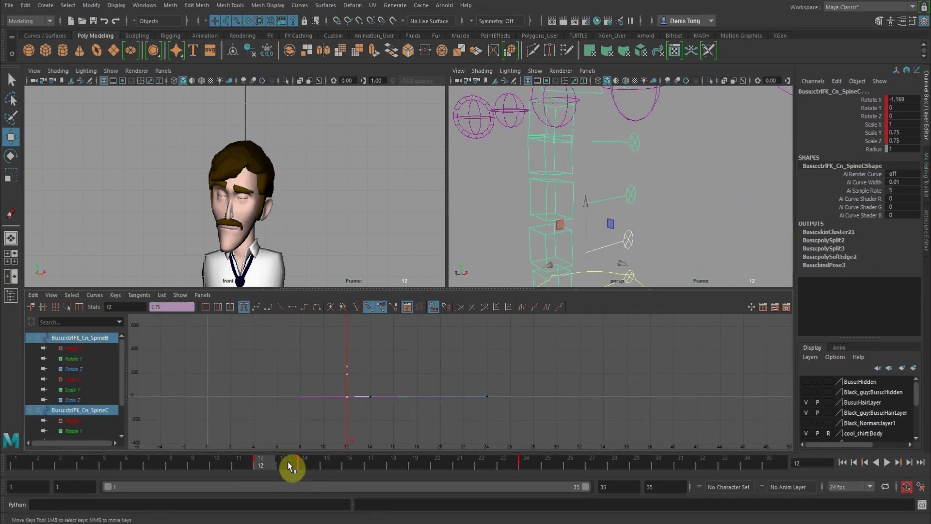
# Move the root control's keys at frame 5 to frame 13 and its keys at frame 14 to frame 18
pyautogui.click(287, 464)
pyautogui.keyDown('alt'); pyautogui.moveTo(629, 253); pyautogui.dragTo(650, 251, button='middle'); pyautogui.keyUp('alt')
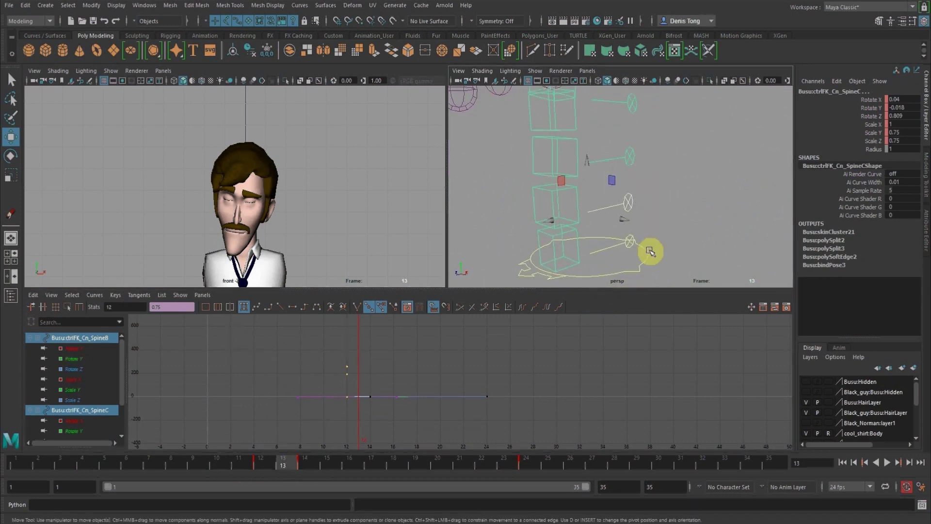
pyautogui.click(649, 251)
pyautogui.keyDown('alt'); pyautogui.keyDown('shift'); pyautogui.moveTo(475, 351); pyautogui.dragTo(458, 389, button='right'); pyautogui.keyUp('shift'); pyautogui.keyUp('alt')
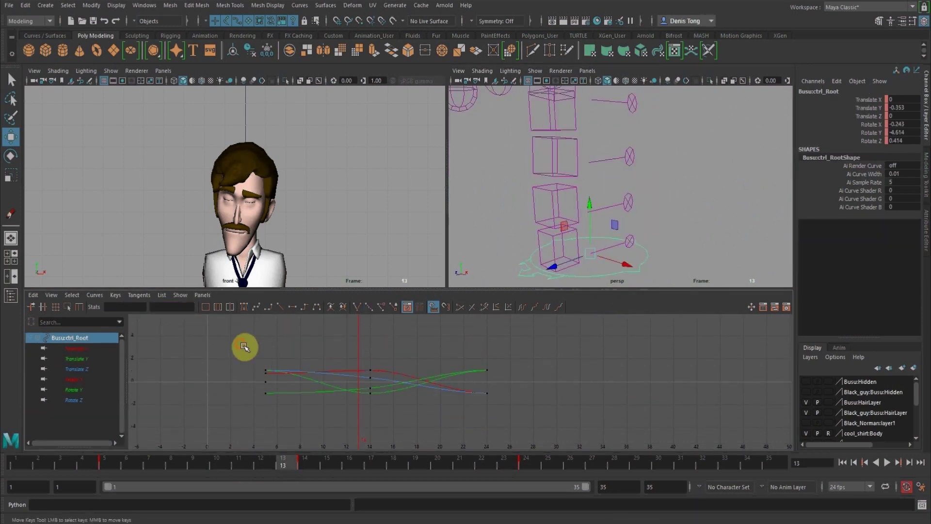
pyautogui.moveTo(243, 346); pyautogui.dragTo(316, 418)
pyautogui.keyDown('shift'); pyautogui.moveTo(279, 362); pyautogui.dragTo(450, 384, button='middle'); pyautogui.keyUp('shift')
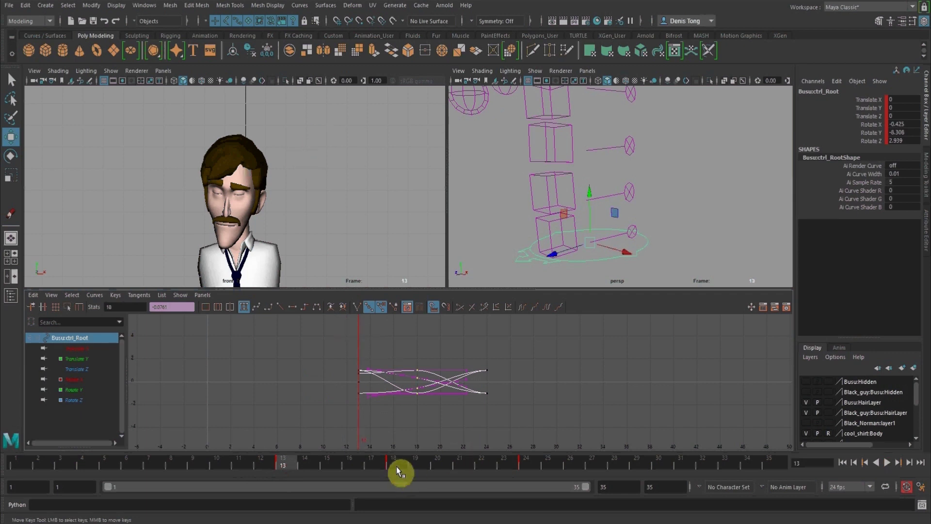
# Move the rotation keys of torso controls SpineB and SpineC at frame 14 to frame 17
pyautogui.click(372, 467)
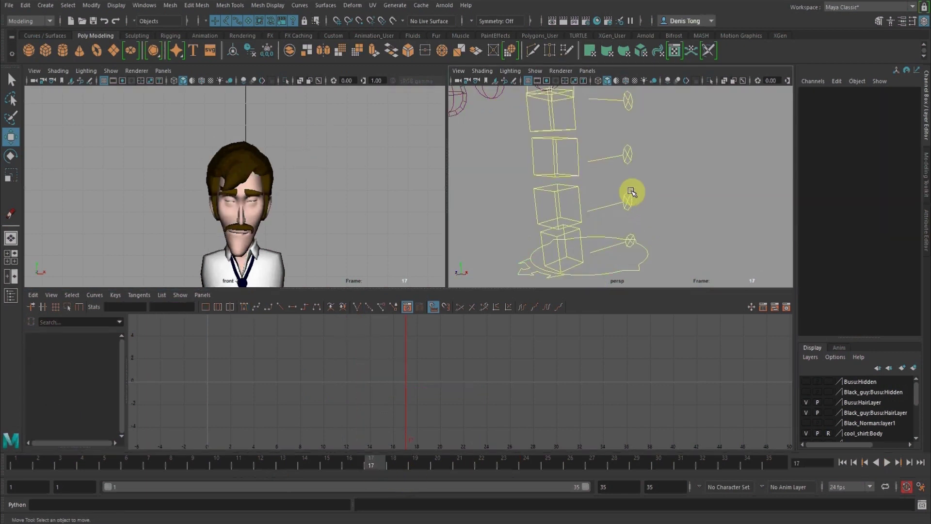
pyautogui.moveTo(622, 145); pyautogui.dragTo(655, 217)
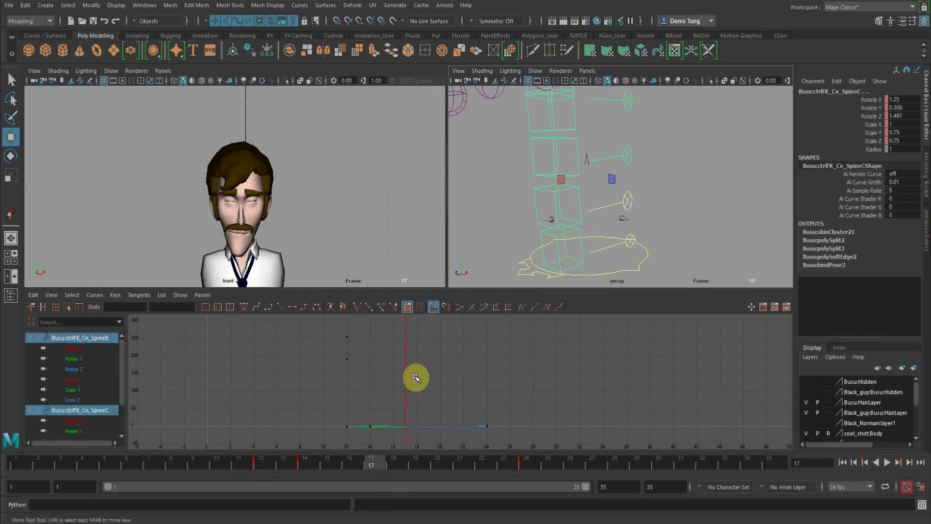
pyautogui.moveTo(367, 387); pyautogui.dragTo(389, 436)
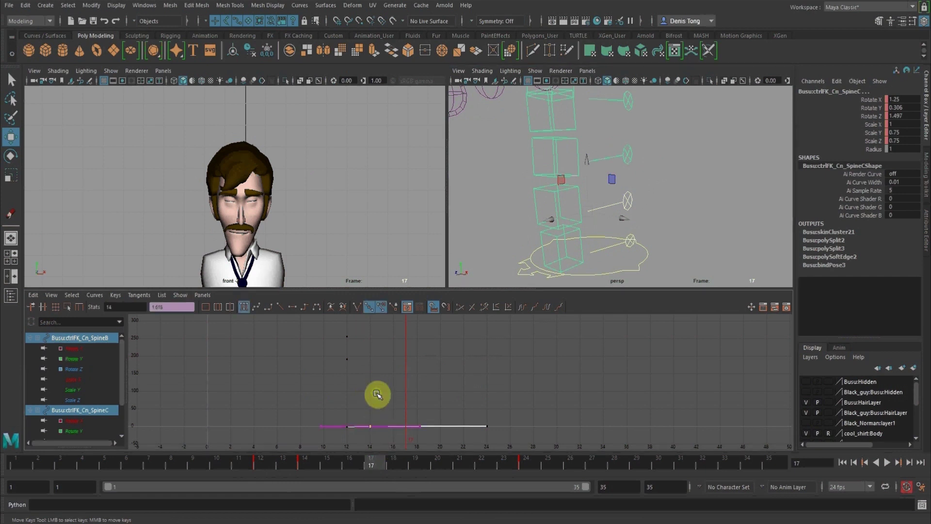
pyautogui.keyDown('shift'); pyautogui.moveTo(376, 393); pyautogui.dragTo(415, 402, button='middle'); pyautogui.keyUp('shift')
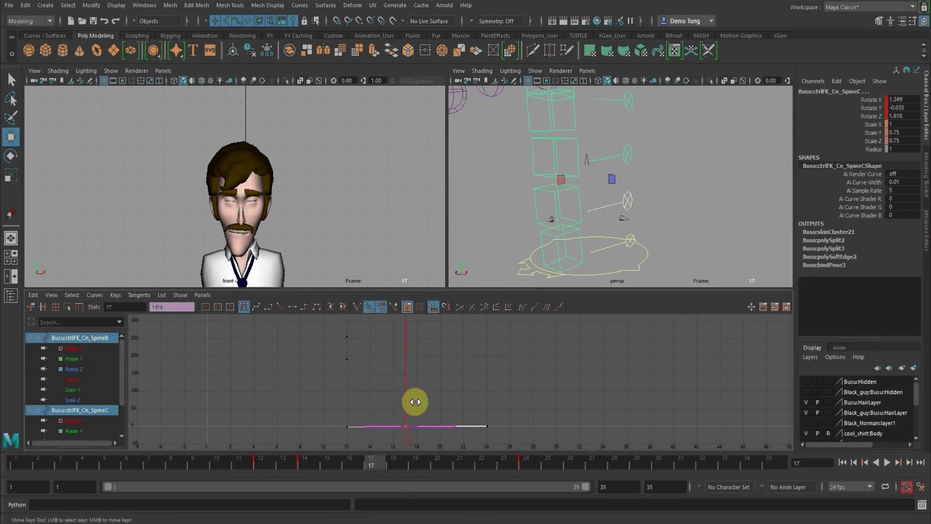
# Move the upper torso control SpineD's rotation keys at frame 14 to frame 16
pyautogui.click(356, 464)
pyautogui.keyDown('alt'); pyautogui.moveTo(650, 202); pyautogui.dragTo(648, 253, button='middle'); pyautogui.keyUp('alt')
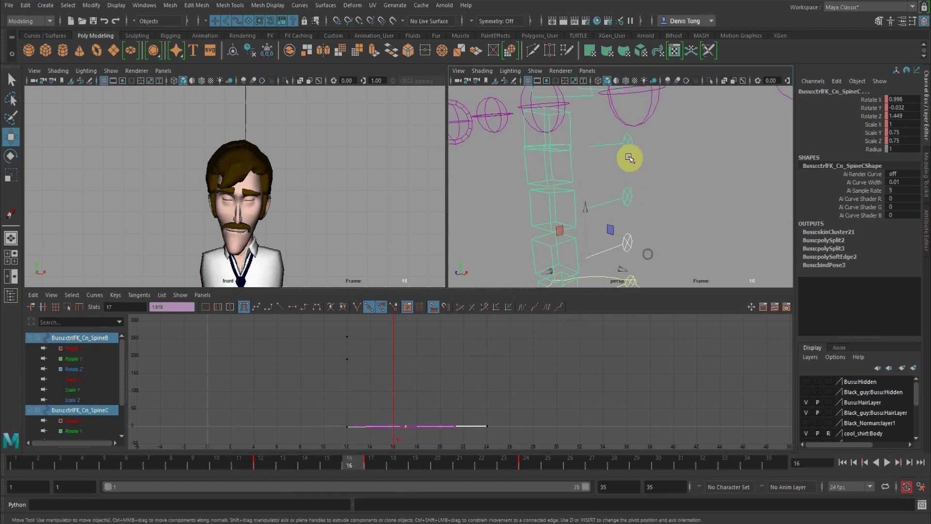
pyautogui.moveTo(610, 128); pyautogui.dragTo(631, 151)
pyautogui.moveTo(361, 404); pyautogui.dragTo(380, 442)
pyautogui.keyDown('shift'); pyautogui.moveTo(379, 389); pyautogui.dragTo(405, 388, button='middle'); pyautogui.keyUp('shift')
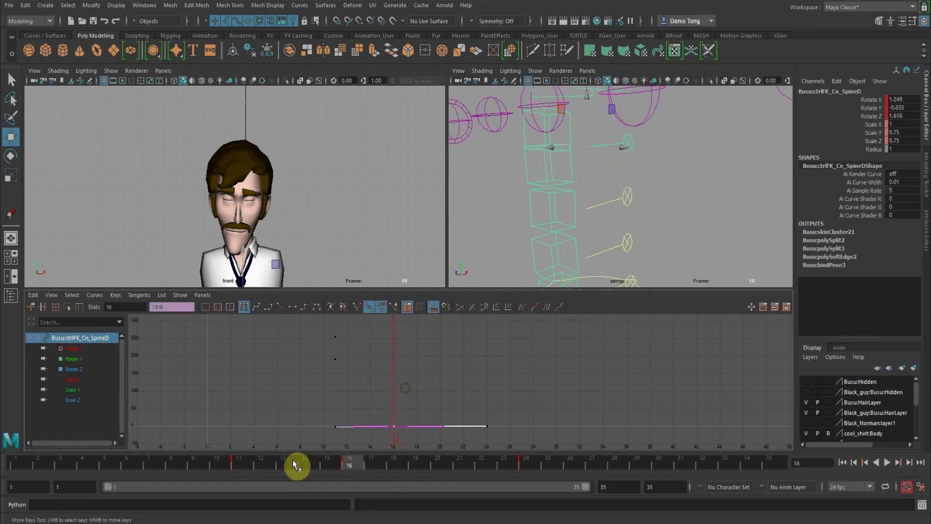
# Move the neck control SpineE's rotation keys at frame 14 to frame 15
pyautogui.click(325, 460)
pyautogui.keyDown('alt'); pyautogui.moveTo(671, 124); pyautogui.dragTo(675, 272, button='middle'); pyautogui.keyUp('alt')
pyautogui.keyDown('alt'); pyautogui.moveTo(633, 123); pyautogui.dragTo(643, 278, button='middle'); pyautogui.keyUp('alt')
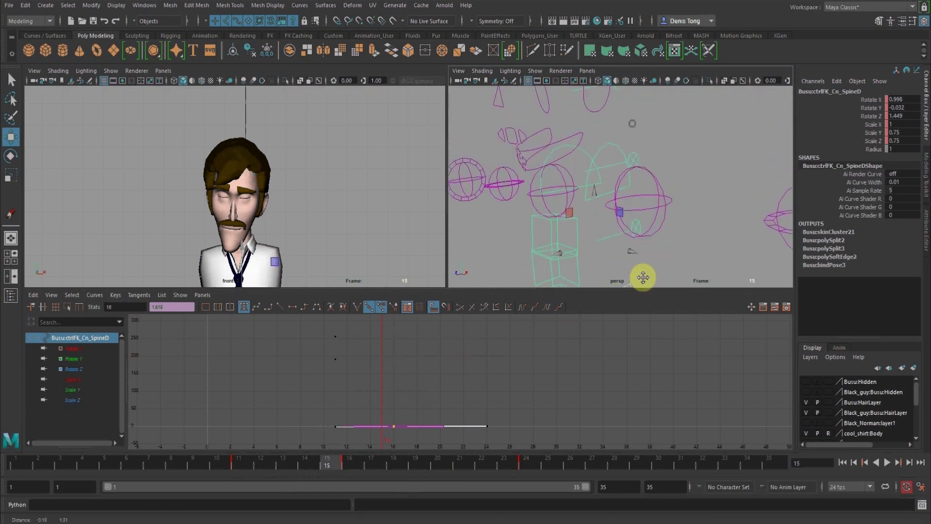
pyautogui.click(637, 176)
pyautogui.moveTo(359, 396); pyautogui.dragTo(395, 439)
# Check the head control SpineF's curves at frame 14 and play the head turn from frame 1 in an enlarged front view
pyautogui.click(304, 464)
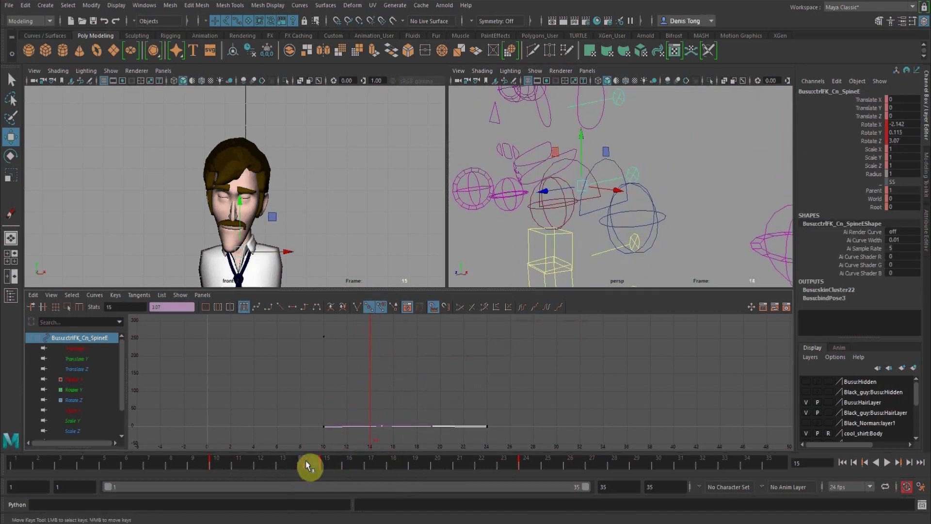
pyautogui.keyDown('alt'); pyautogui.moveTo(609, 153); pyautogui.dragTo(619, 294, button='middle'); pyautogui.keyUp('alt')
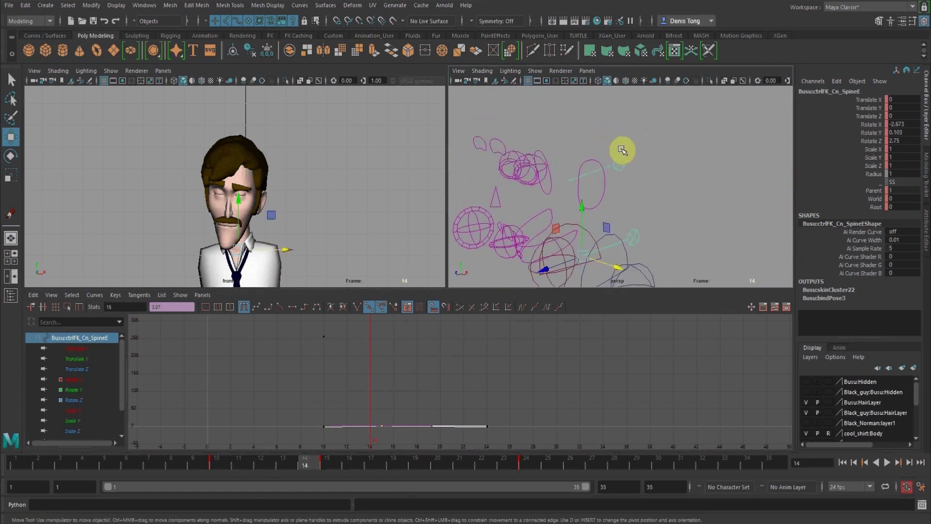
pyautogui.click(580, 264)
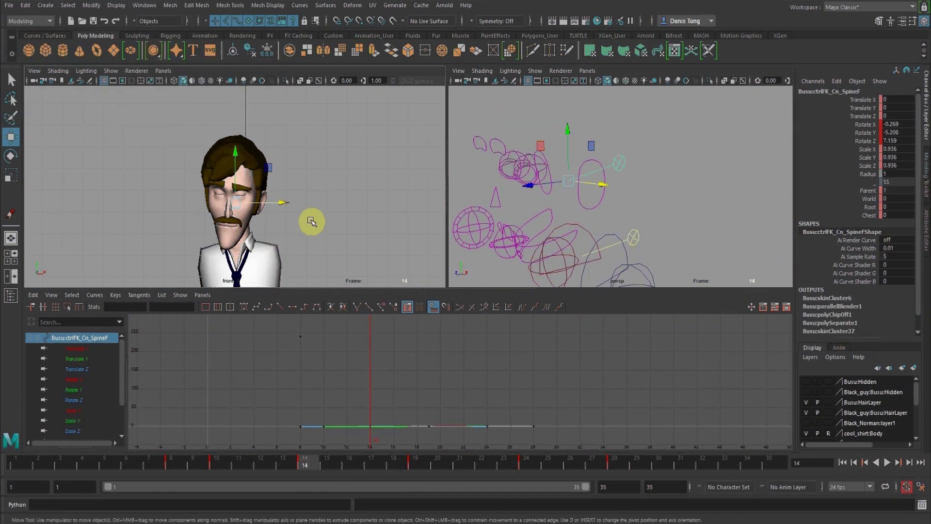
pyautogui.press('space')
pyautogui.keyDown('alt'); pyautogui.moveTo(564, 336); pyautogui.dragTo(536, 239, button='middle'); pyautogui.keyUp('alt')
pyautogui.keyDown('alt'); pyautogui.moveTo(536, 239); pyautogui.dragTo(402, 221, button='right'); pyautogui.keyUp('alt')
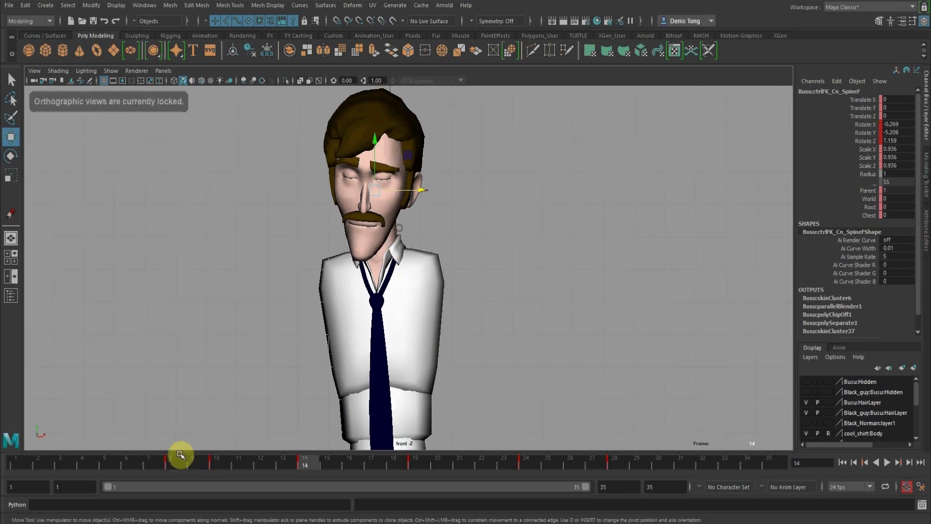
pyautogui.click(22, 464)
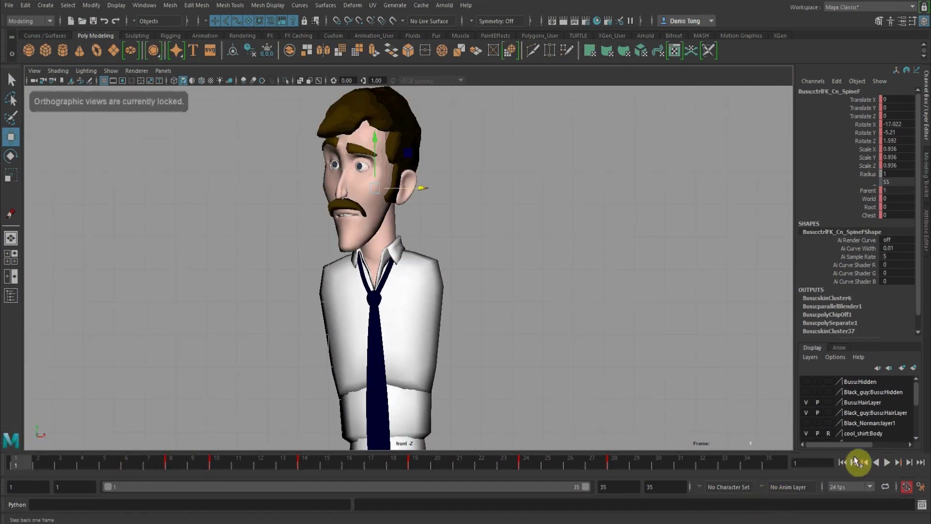
pyautogui.click(887, 463)
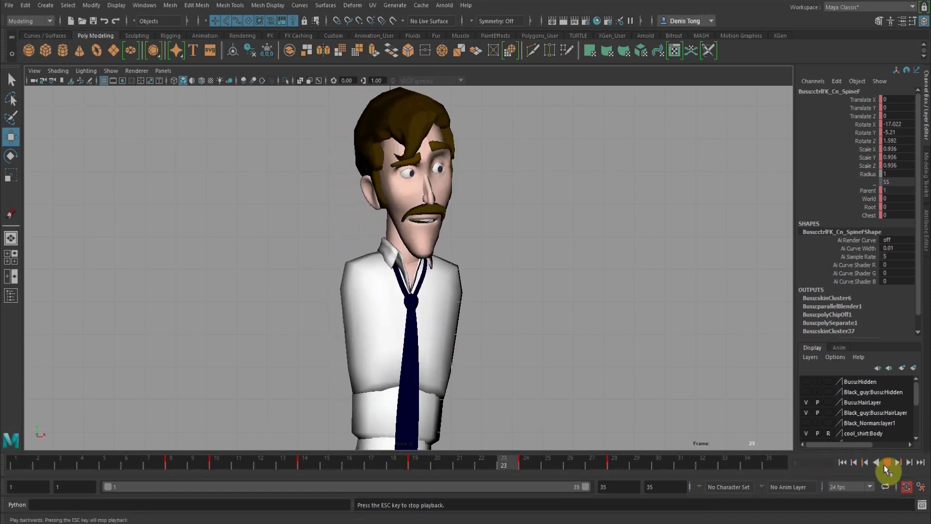
pyautogui.press('Escape')
pyautogui.hotkey('alt', 'v')
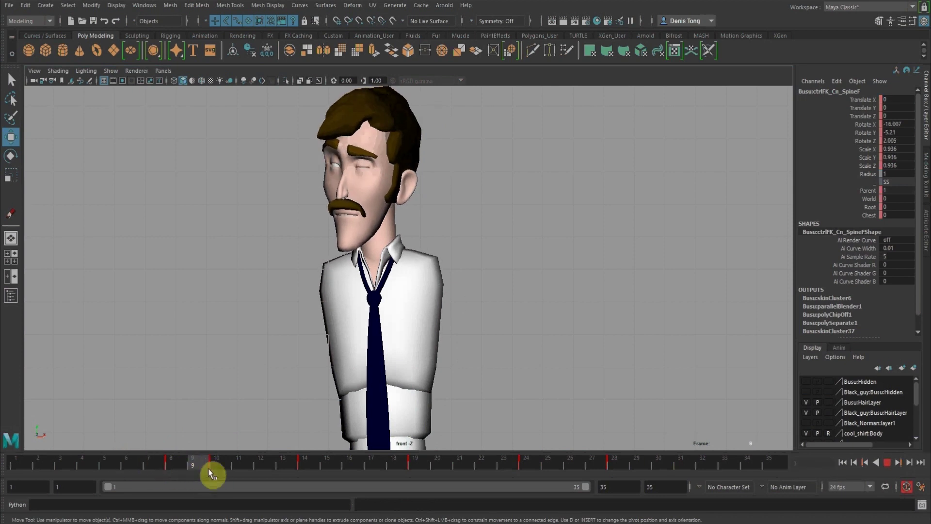
# Move the jaw control's Rotate X, Y and Z keys at frame 12 to frame 14 and return to frame 7
pyautogui.press('space')
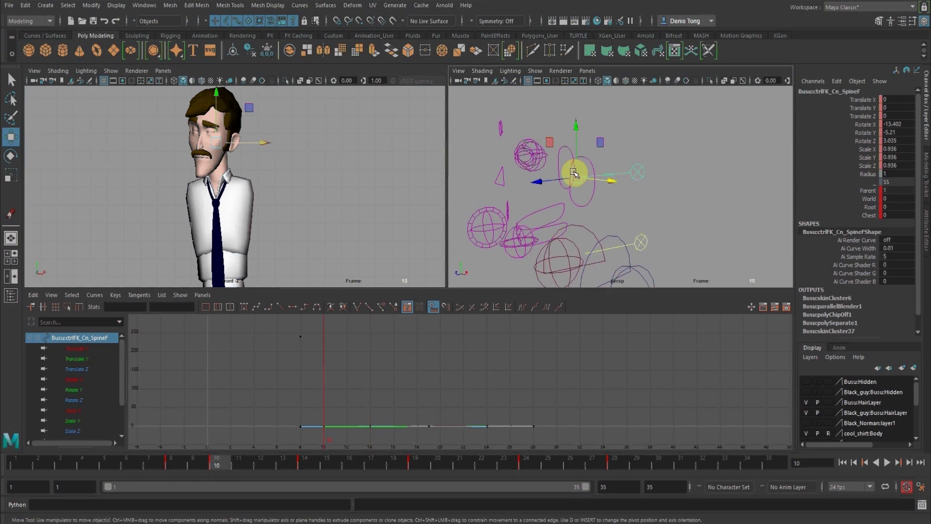
pyautogui.click(587, 186)
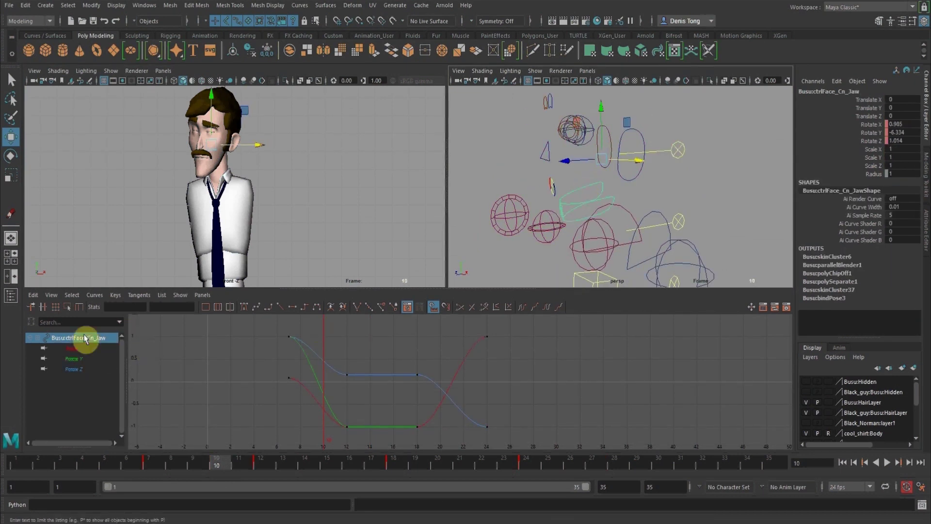
pyautogui.click(68, 370)
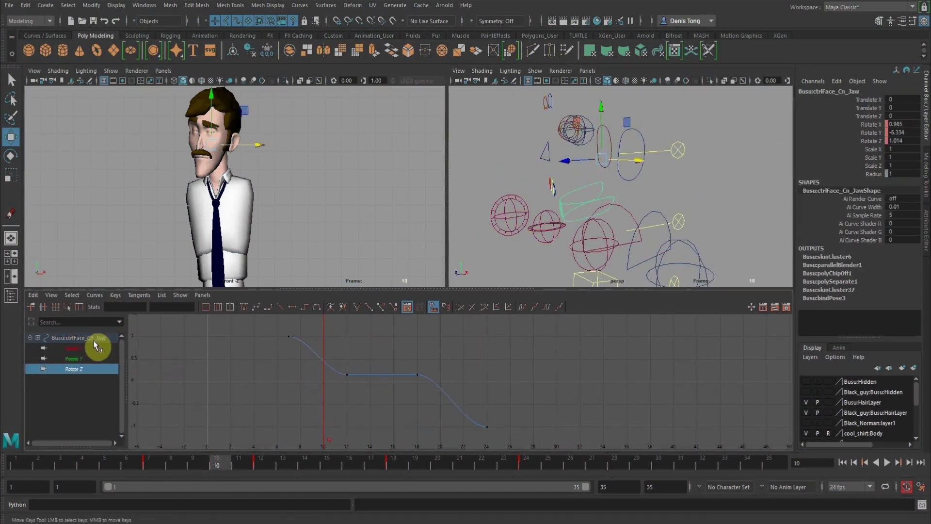
pyautogui.click(92, 338)
pyautogui.moveTo(324, 354); pyautogui.dragTo(402, 464)
pyautogui.moveTo(322, 373); pyautogui.dragTo(356, 385, button='middle')
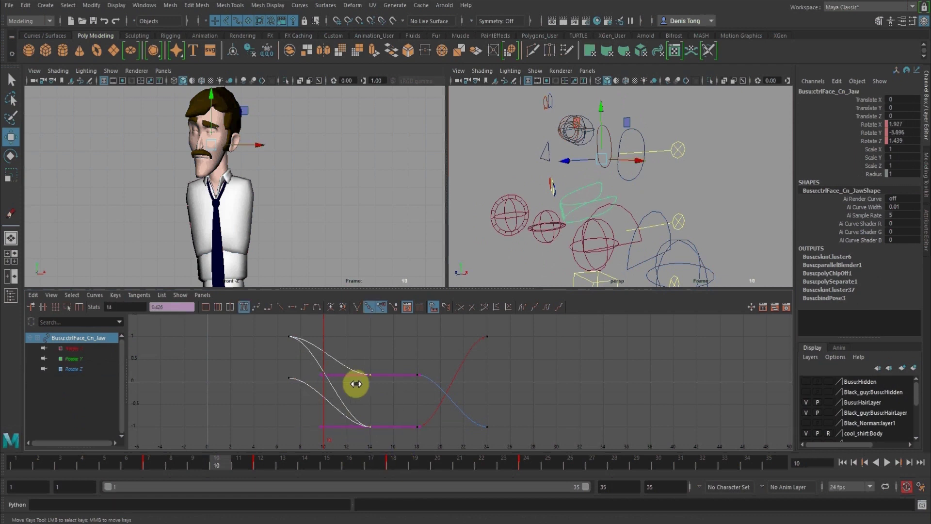
pyautogui.click(133, 464)
pyautogui.moveTo(131, 458); pyautogui.dragTo(153, 465)
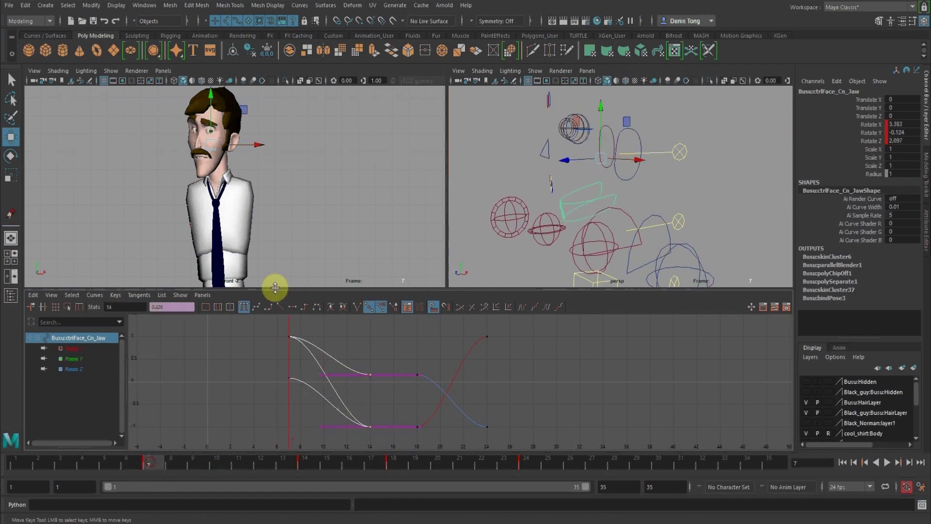
# Move the first keys of the left and right clavicle controls to frame 8
pyautogui.middleClick(341, 178)
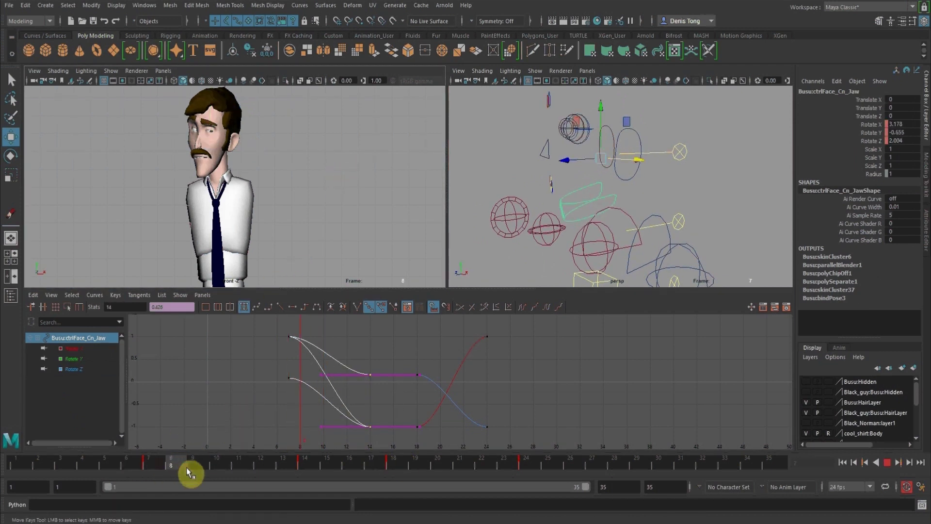
pyautogui.keyDown('alt'); pyautogui.moveTo(653, 215); pyautogui.dragTo(639, 150); pyautogui.keyUp('alt')
pyautogui.keyDown('alt'); pyautogui.moveTo(638, 149); pyautogui.dragTo(722, 237, button='right'); pyautogui.keyUp('alt')
pyautogui.keyDown('alt'); pyautogui.moveTo(721, 237); pyautogui.dragTo(710, 198, button='middle'); pyautogui.keyUp('alt')
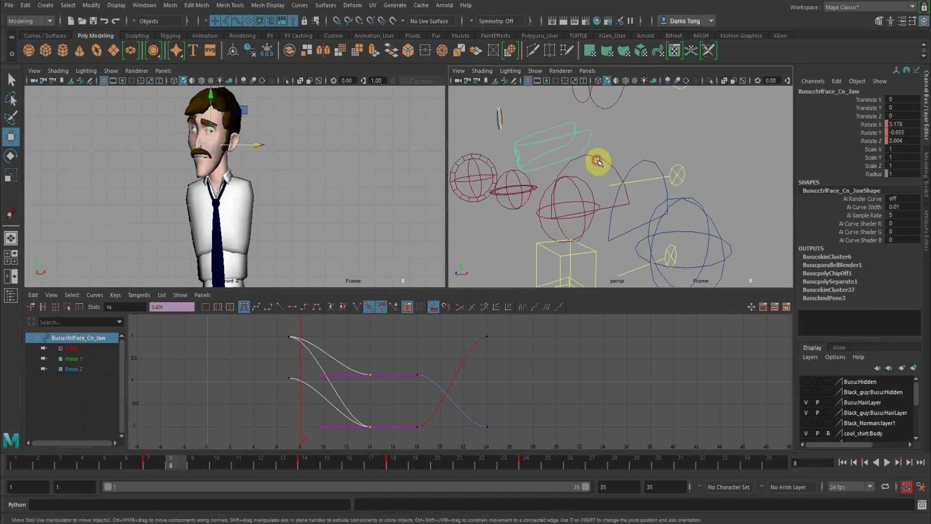
pyautogui.moveTo(638, 174); pyautogui.dragTo(639, 175)
pyautogui.keyDown('alt'); pyautogui.keyDown('shift'); pyautogui.moveTo(333, 379); pyautogui.dragTo(334, 406, button='right'); pyautogui.keyUp('shift'); pyautogui.keyUp('alt')
pyautogui.moveTo(237, 348); pyautogui.dragTo(295, 433)
pyautogui.keyDown('shift'); pyautogui.moveTo(264, 374); pyautogui.dragTo(301, 376, button='middle'); pyautogui.keyUp('shift')
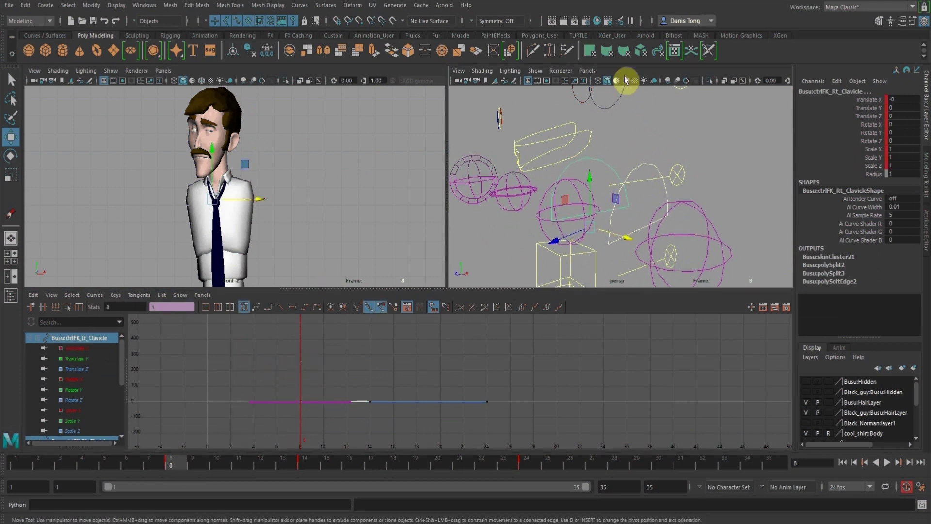
# Shift all of the right clavicle control's keys one frame later, to frames 9, 15 and 25
pyautogui.click(650, 147)
pyautogui.keyDown('alt'); pyautogui.moveTo(619, 125); pyautogui.dragTo(630, 152); pyautogui.keyUp('alt')
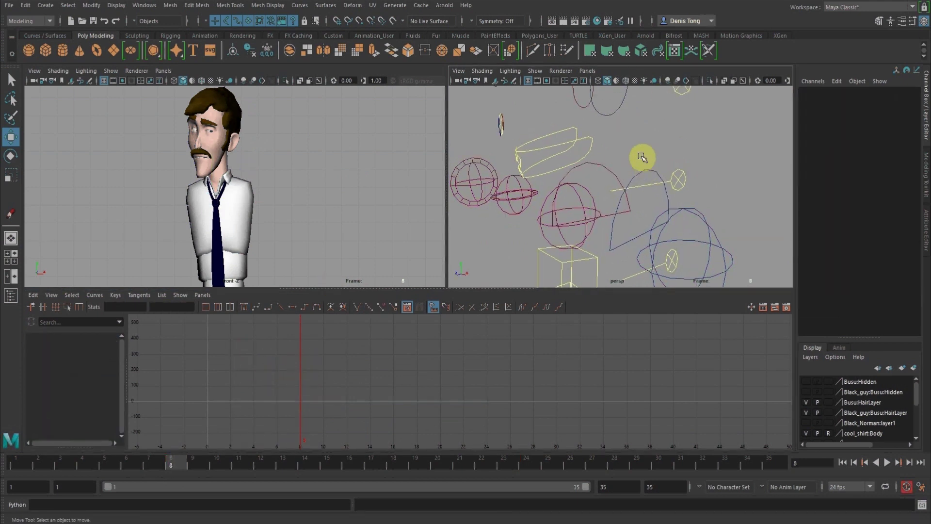
pyautogui.click(646, 180)
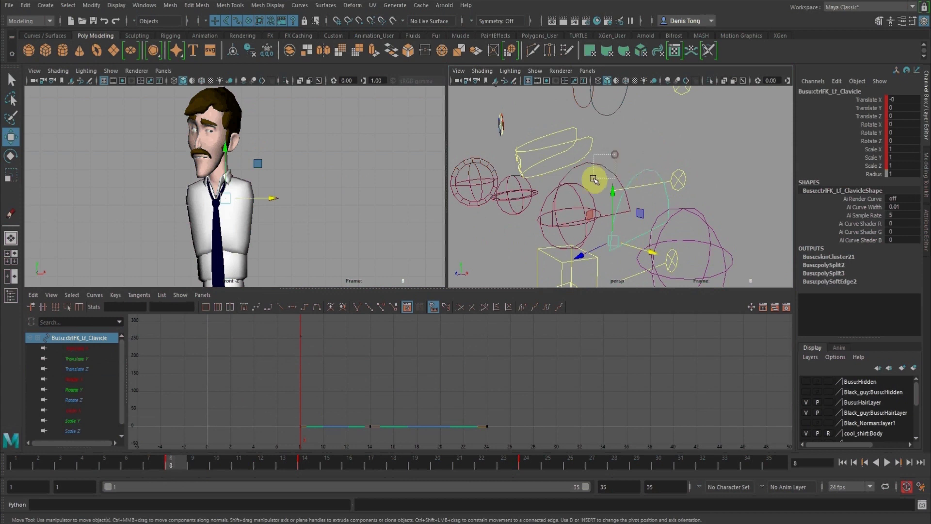
pyautogui.moveTo(594, 179); pyautogui.dragTo(592, 179)
pyautogui.keyDown('alt'); pyautogui.keyDown('shift'); pyautogui.moveTo(402, 346); pyautogui.dragTo(404, 392, button='right'); pyautogui.keyUp('shift'); pyautogui.keyUp('alt')
pyautogui.moveTo(268, 336); pyautogui.dragTo(506, 440)
pyautogui.keyDown('shift'); pyautogui.moveTo(376, 372); pyautogui.dragTo(375, 372, button='middle'); pyautogui.keyUp('shift')
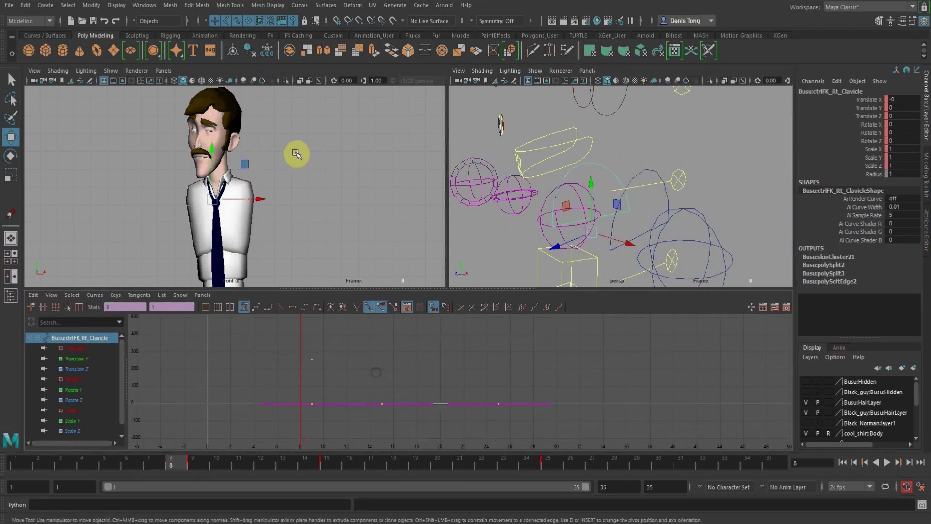
# Play the head turn in an enlarged front view to check the offset clavicles
pyautogui.press('space')
pyautogui.click(132, 459)
pyautogui.hotkey('alt', 'v')
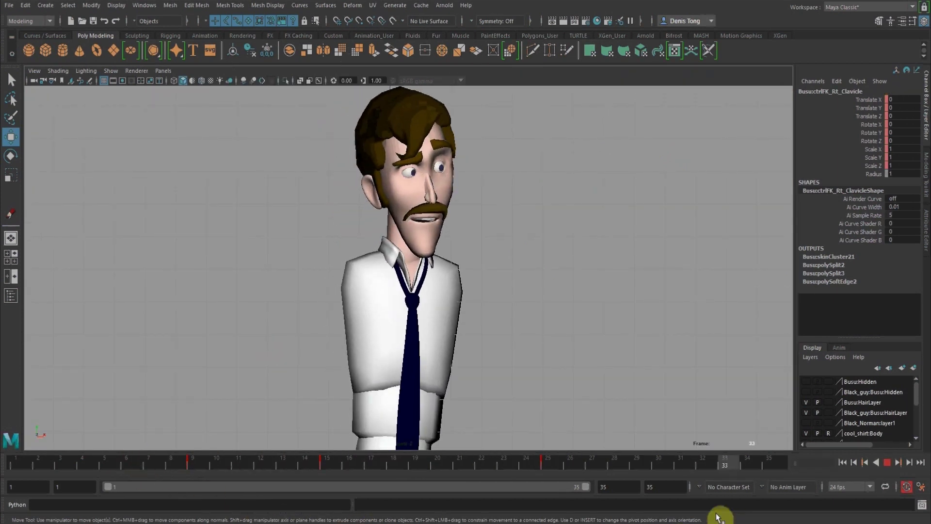
pyautogui.hotkey('alt', 'v')
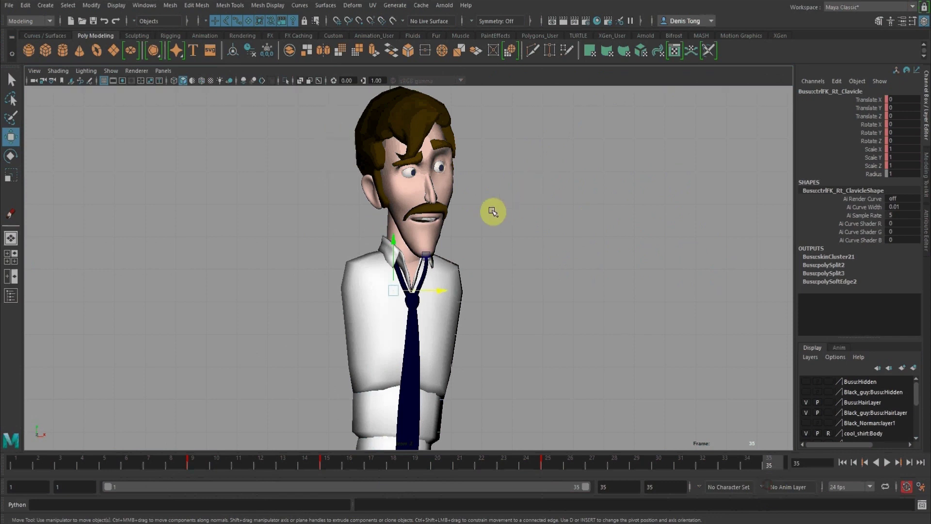
# Move the root control sideways at frame 35 to a Translate X of 0.203
pyautogui.press('space')
pyautogui.keyDown('alt'); pyautogui.moveTo(620, 253); pyautogui.dragTo(739, 226); pyautogui.keyUp('alt')
pyautogui.keyDown('alt'); pyautogui.moveTo(739, 226); pyautogui.dragTo(679, 235, button='right'); pyautogui.keyUp('alt')
pyautogui.keyDown('alt'); pyautogui.moveTo(679, 235); pyautogui.dragTo(649, 198, button='middle'); pyautogui.keyUp('alt')
pyautogui.click(612, 257)
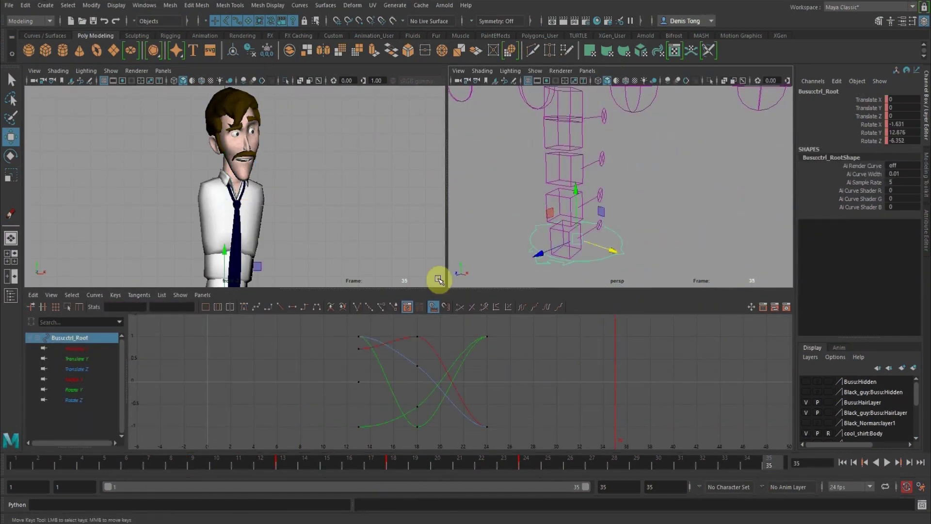
pyautogui.moveTo(611, 253); pyautogui.dragTo(618, 252)
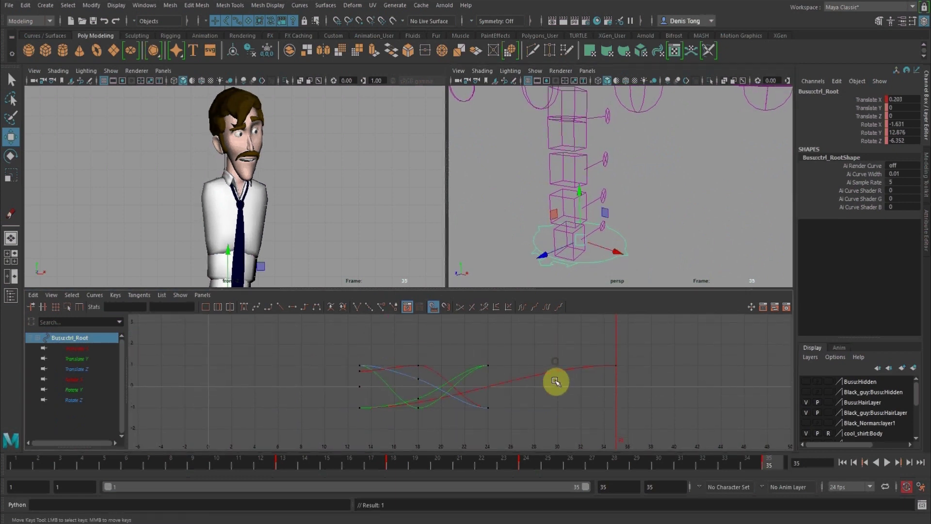
# Key the root control's Rotate Z channel at frame 24
pyautogui.click(529, 462)
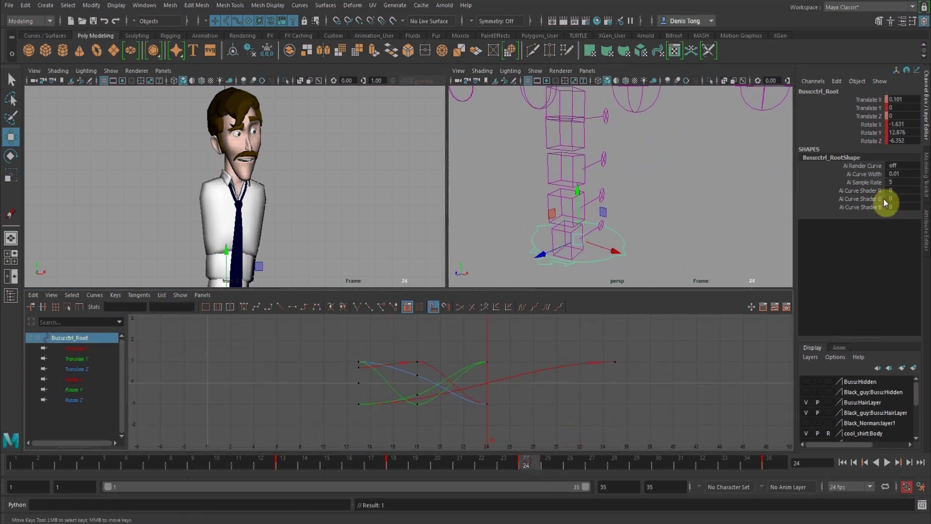
pyautogui.click(871, 142)
pyautogui.rightClick(871, 142)
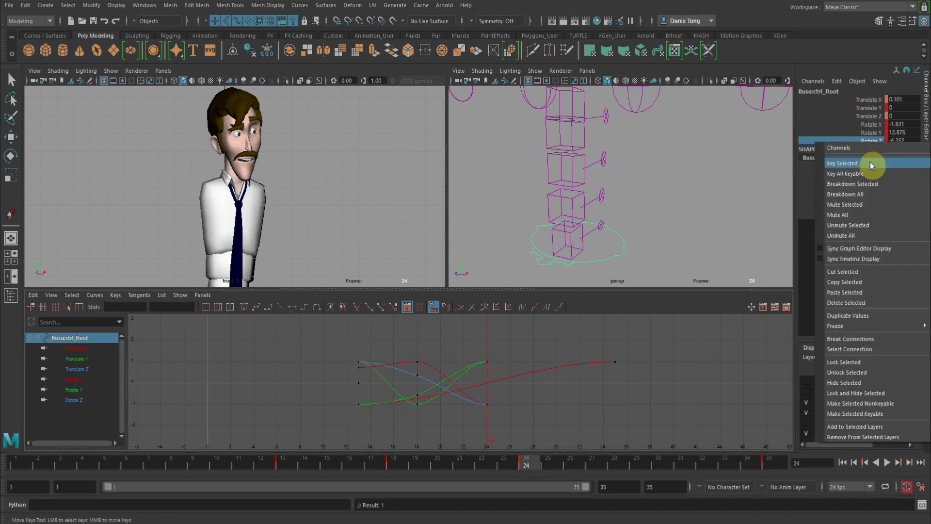
pyautogui.click(870, 163)
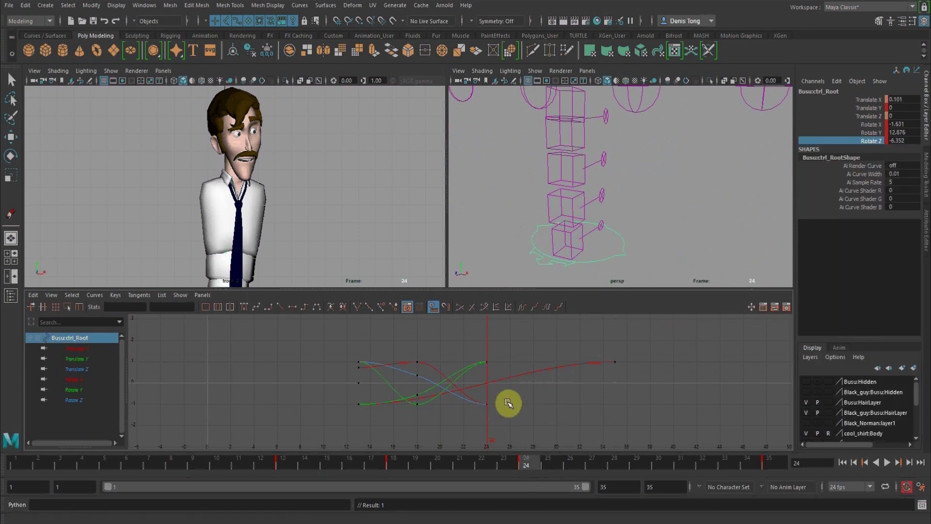
# Key the root control's Rotate X, Y and Z channels at frame 35
pyautogui.click(775, 465)
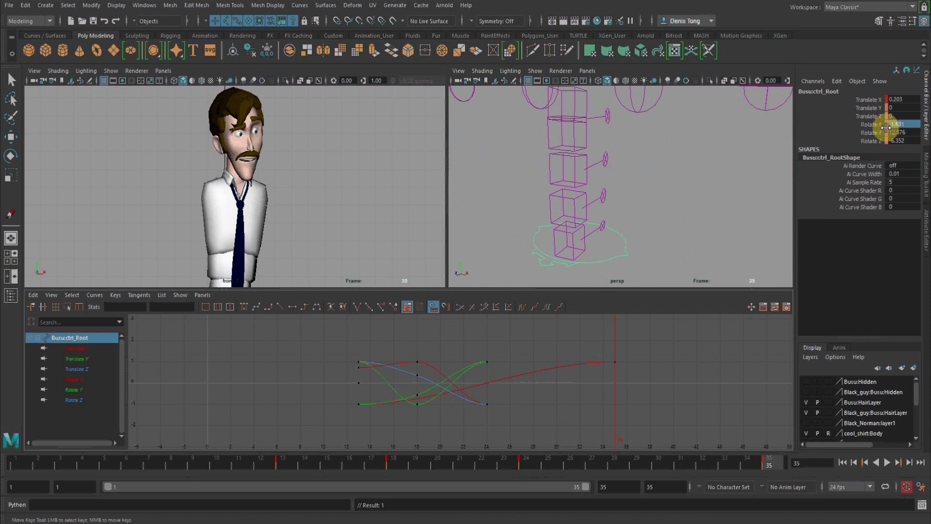
pyautogui.click(867, 132)
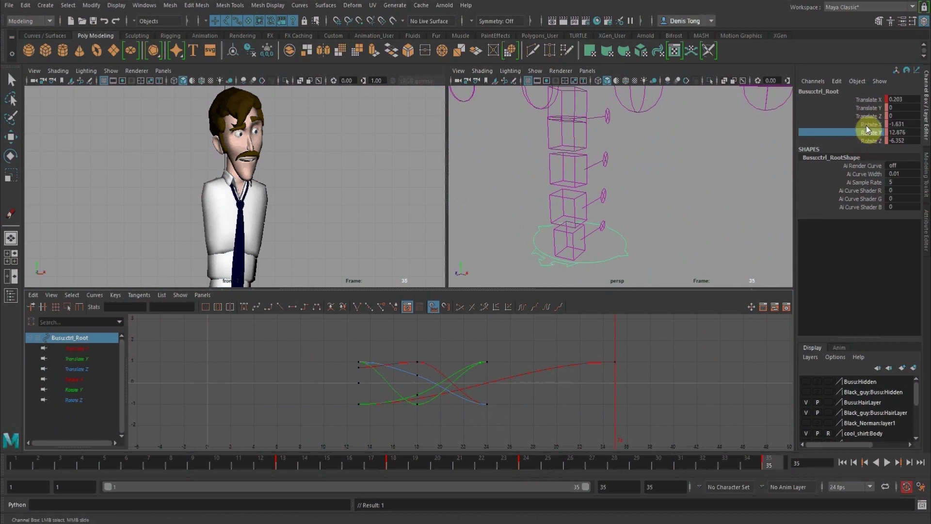
pyautogui.click(867, 125)
pyautogui.keyDown('shift'); pyautogui.click(867, 138); pyautogui.keyUp('shift')
pyautogui.rightClick(867, 138)
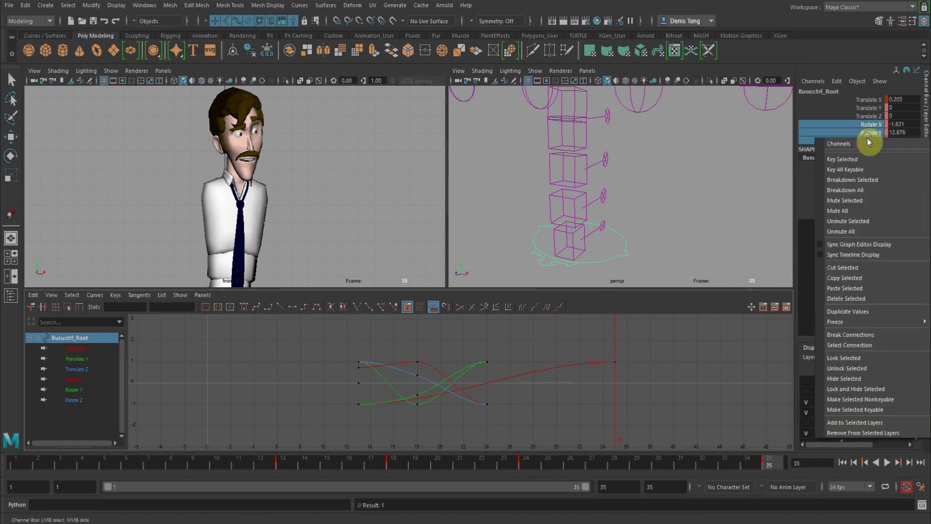
pyautogui.click(863, 159)
pyautogui.press('f')
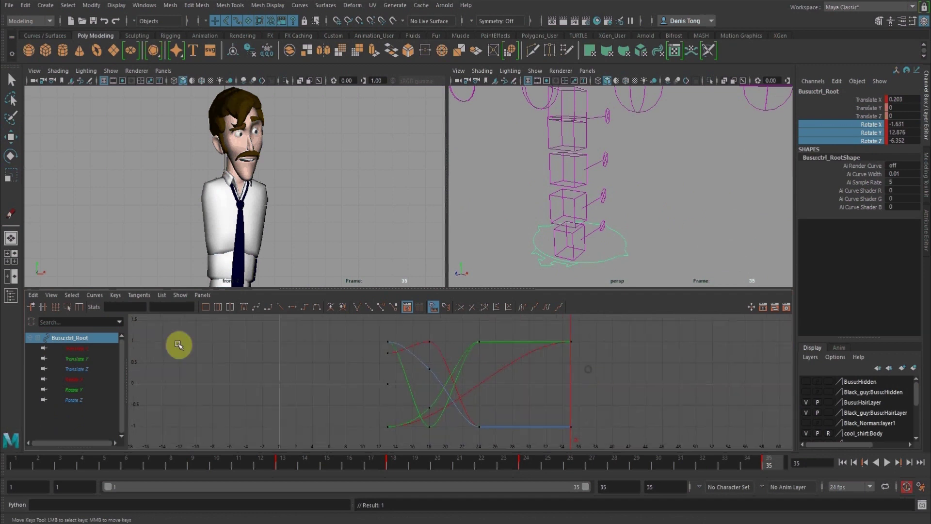
# Adjust the root's frame 35 keys to -6.831 on Rotate Z and 14.573 on Rotate Y so the turn keeps drifting
pyautogui.click(93, 399)
pyautogui.moveTo(534, 397); pyautogui.dragTo(577, 438)
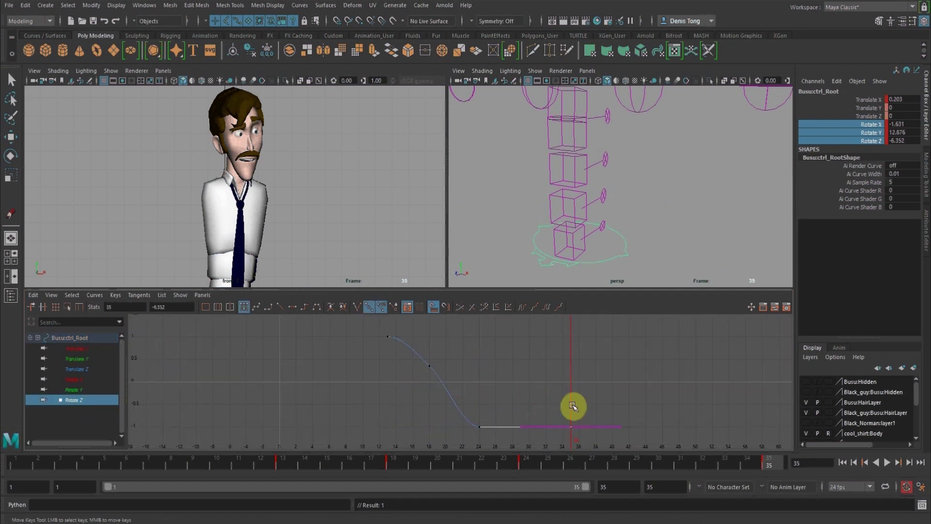
pyautogui.keyDown('shift'); pyautogui.moveTo(572, 386); pyautogui.dragTo(571, 400, button='middle'); pyautogui.keyUp('shift')
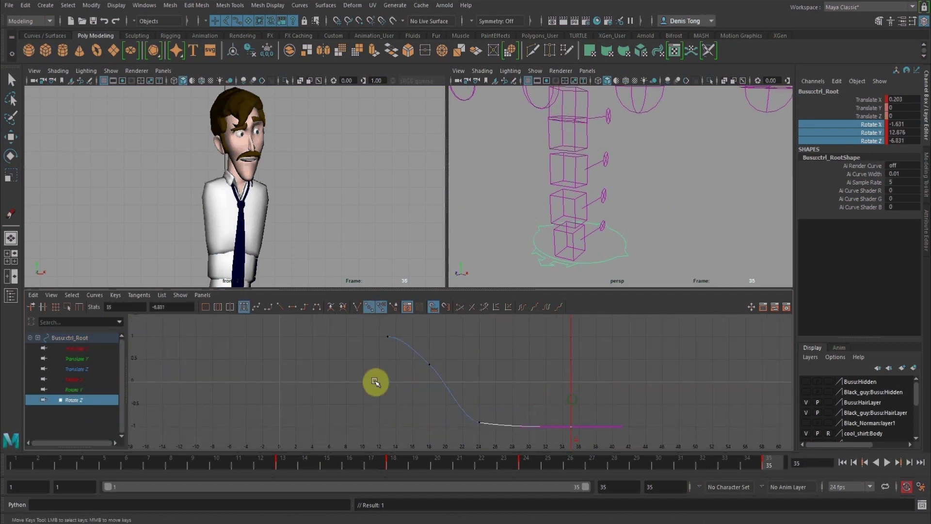
pyautogui.click(74, 390)
pyautogui.moveTo(546, 322); pyautogui.dragTo(632, 371)
pyautogui.keyDown('alt'); pyautogui.moveTo(519, 363); pyautogui.dragTo(509, 400, button='middle'); pyautogui.keyUp('alt')
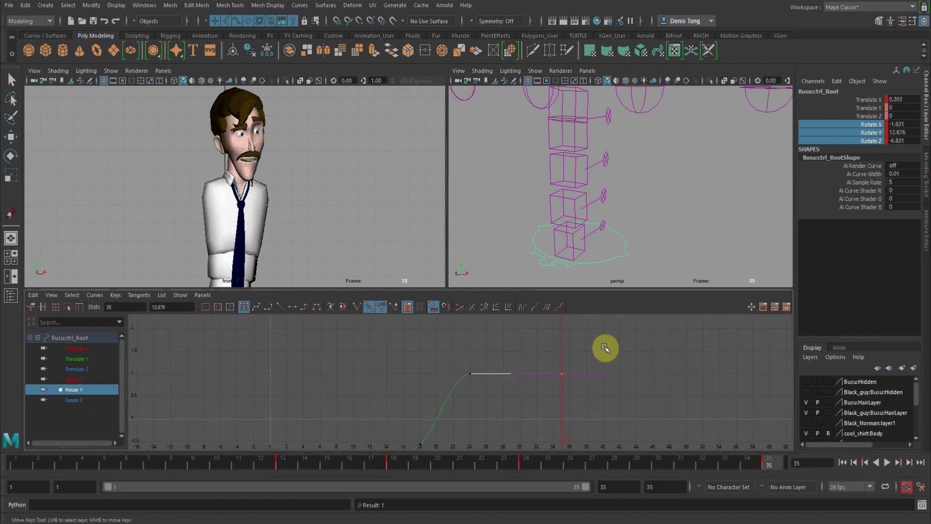
pyautogui.keyDown('shift'); pyautogui.moveTo(577, 388); pyautogui.dragTo(575, 386, button='middle'); pyautogui.keyUp('shift')
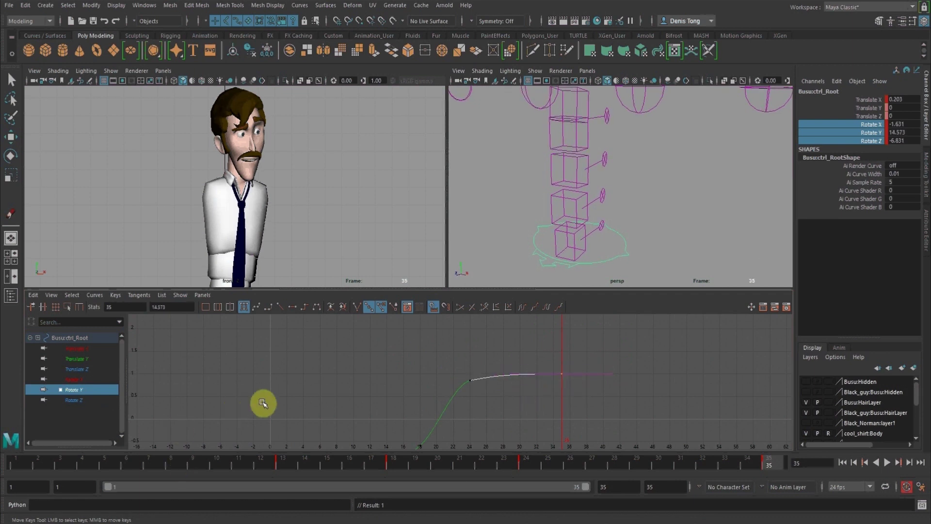
# Key the root's Rotate Y at frame 1 and lower that key to -9.487
pyautogui.keyDown('alt'); pyautogui.moveTo(262, 403); pyautogui.dragTo(272, 339, button='middle'); pyautogui.keyUp('alt')
pyautogui.click(7, 466)
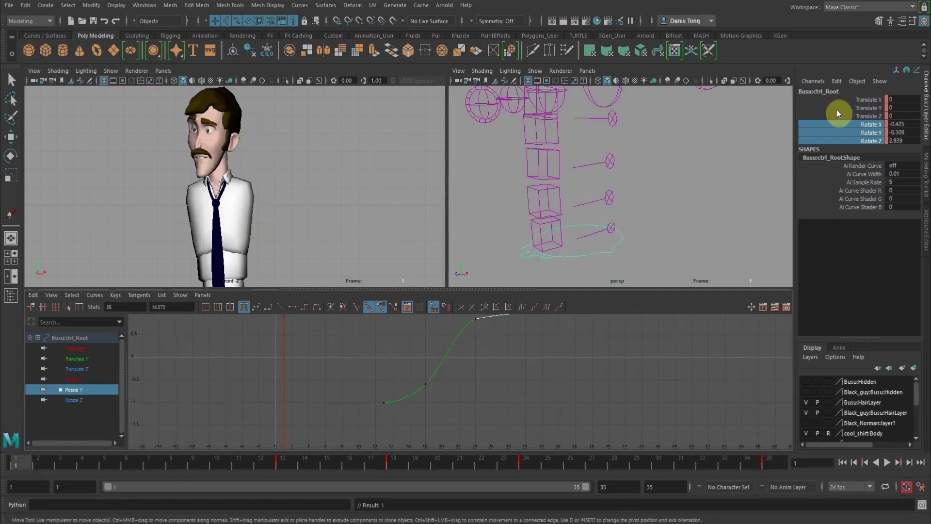
pyautogui.click(865, 132)
pyautogui.rightClick(865, 131)
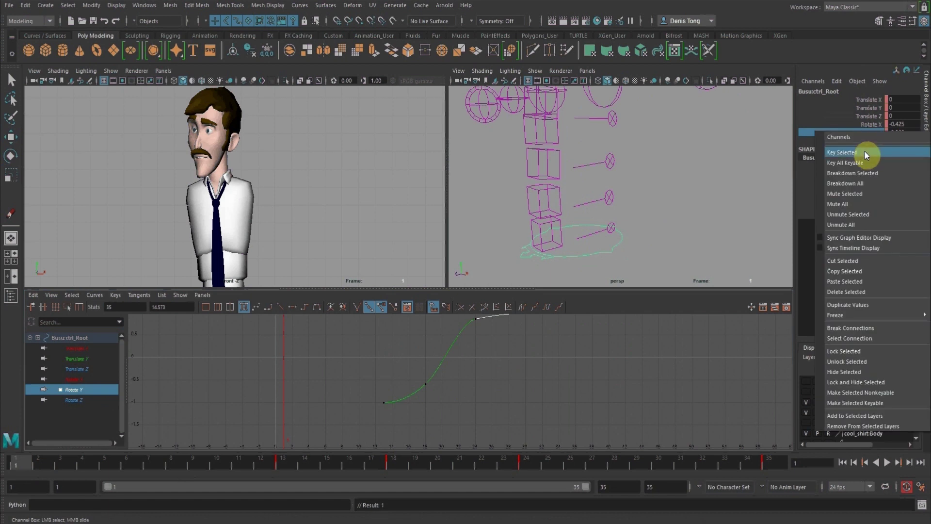
pyautogui.click(865, 151)
pyautogui.moveTo(258, 381); pyautogui.dragTo(308, 419)
pyautogui.keyDown('shift'); pyautogui.moveTo(294, 368); pyautogui.dragTo(294, 379, button='middle'); pyautogui.keyUp('shift')
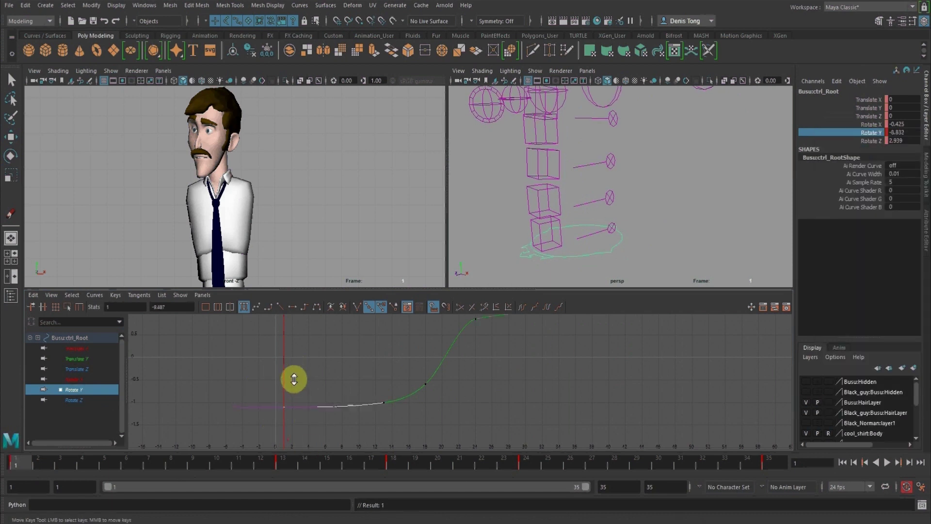
# Key the root's Rotate Z at frame 1 and raise that key to 3.275
pyautogui.click(871, 141)
pyautogui.rightClick(871, 141)
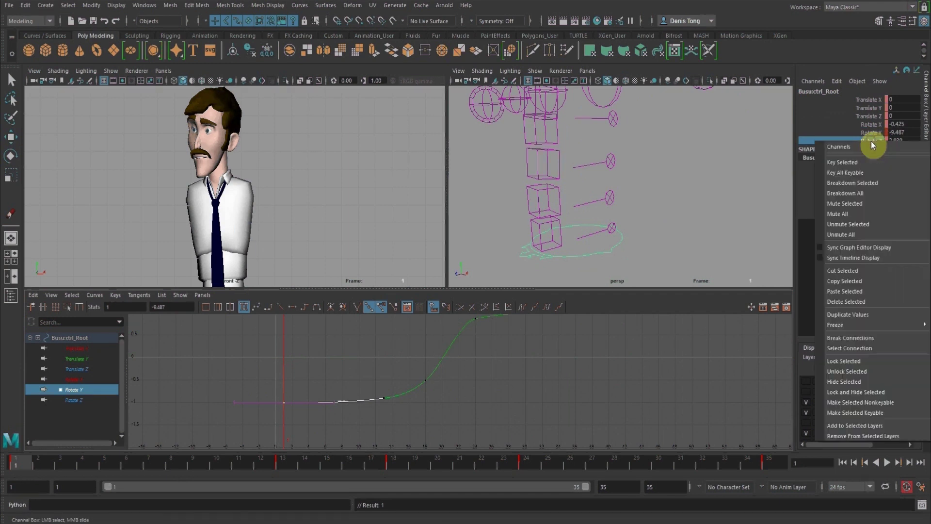
pyautogui.click(868, 161)
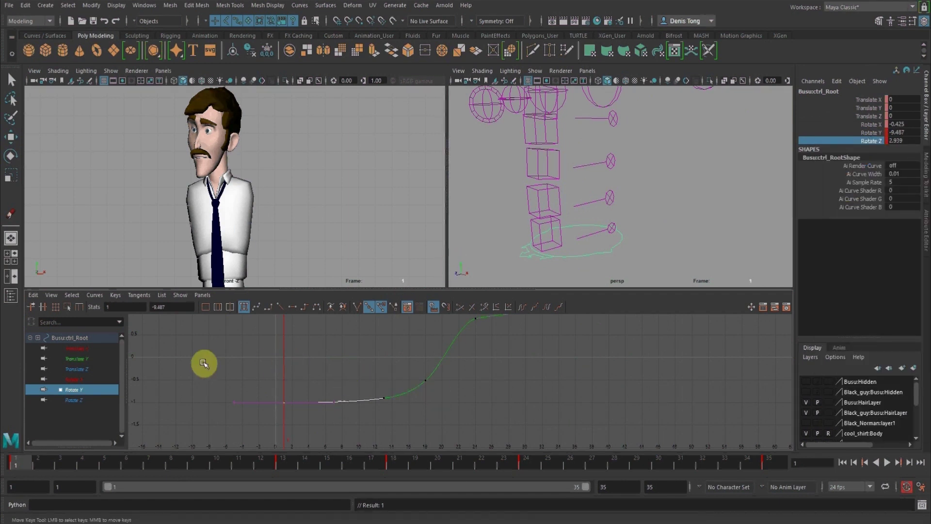
pyautogui.click(75, 401)
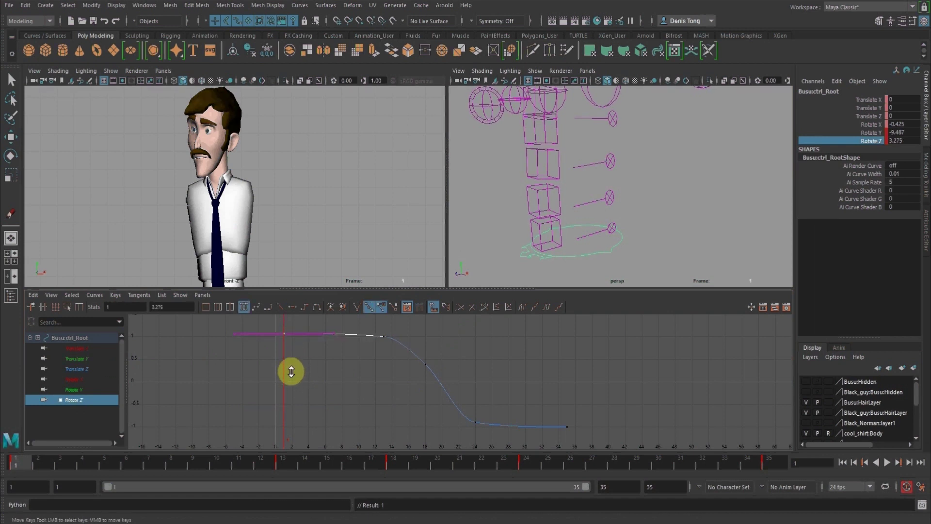
# Play the head turn in an enlarged front view and scrub from the start to frame 13 to examine the mouth
pyautogui.press('space')
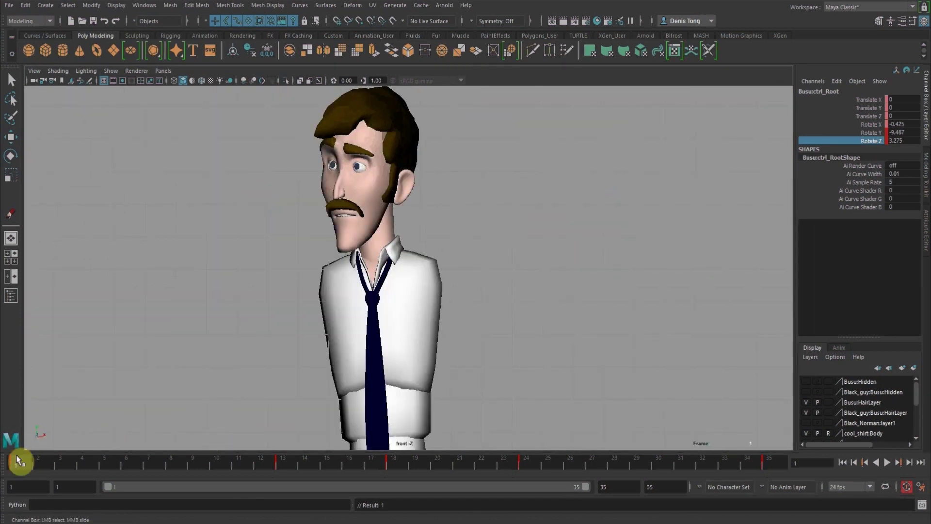
pyautogui.click(886, 462)
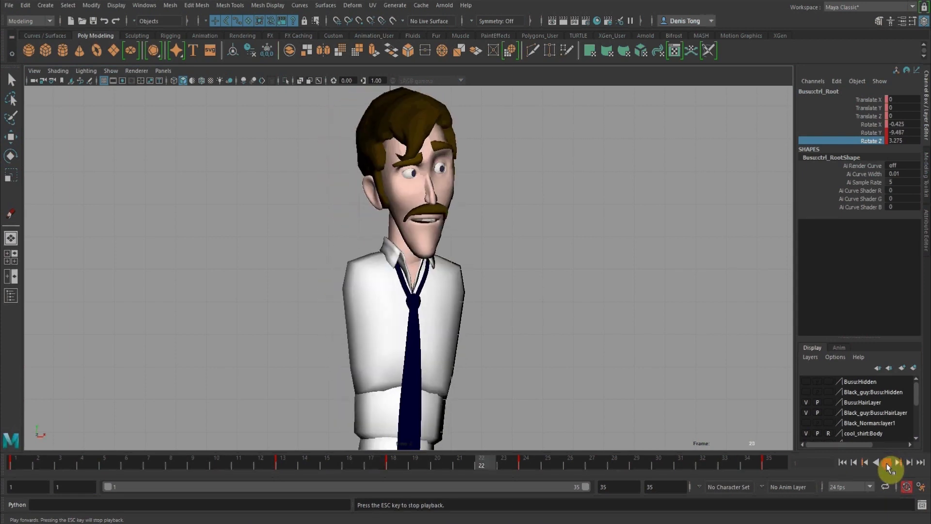
pyautogui.click(887, 463)
pyautogui.moveTo(34, 461); pyautogui.dragTo(291, 482)
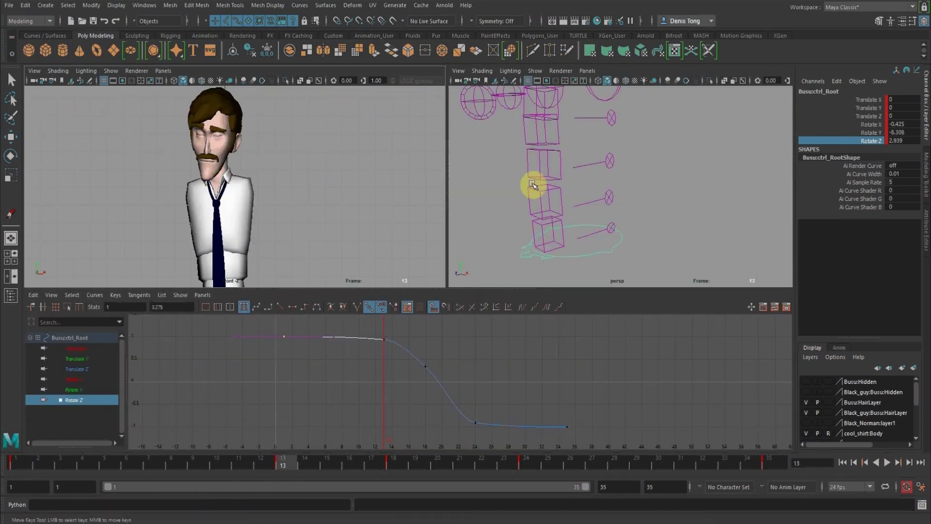
# Set the lips control's Mouth LR to -0.3 and Mouth Turn to -0.5 at frame 14
pyautogui.keyDown('alt'); pyautogui.moveTo(534, 182); pyautogui.dragTo(585, 205, button='middle'); pyautogui.keyUp('alt')
pyautogui.keyDown('alt'); pyautogui.moveTo(570, 144); pyautogui.dragTo(543, 154); pyautogui.keyUp('alt')
pyautogui.click(542, 150)
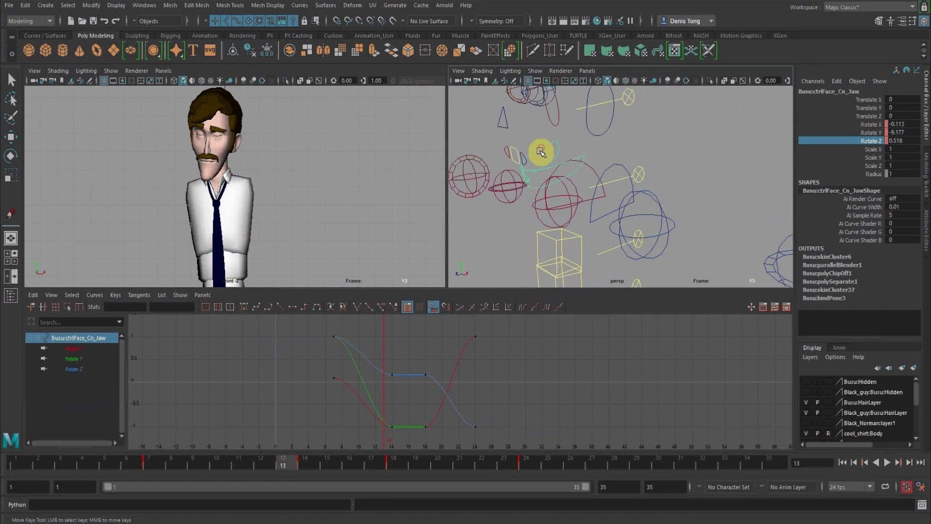
pyautogui.click(305, 465)
pyautogui.click(518, 189)
pyautogui.press('w')
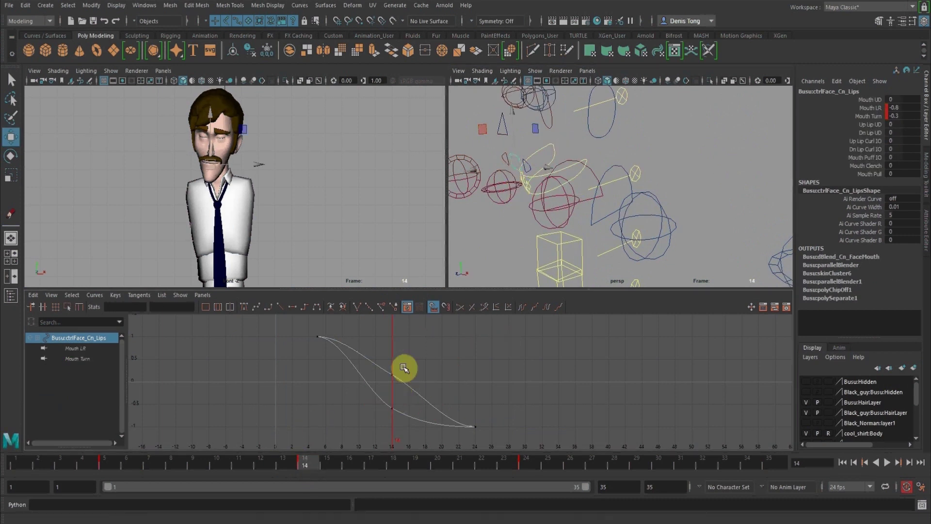
pyautogui.click(863, 109)
pyautogui.press('space')
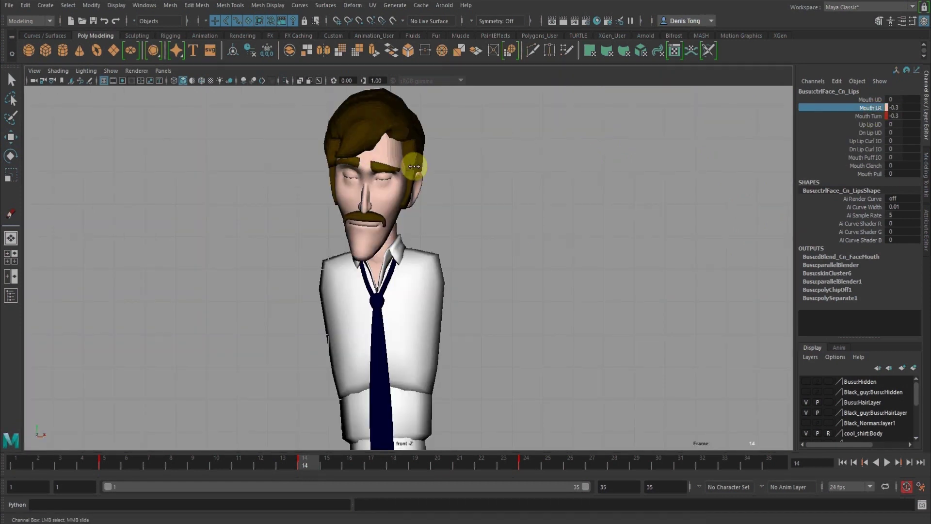
pyautogui.moveTo(414, 166); pyautogui.dragTo(414, 166, button='middle')
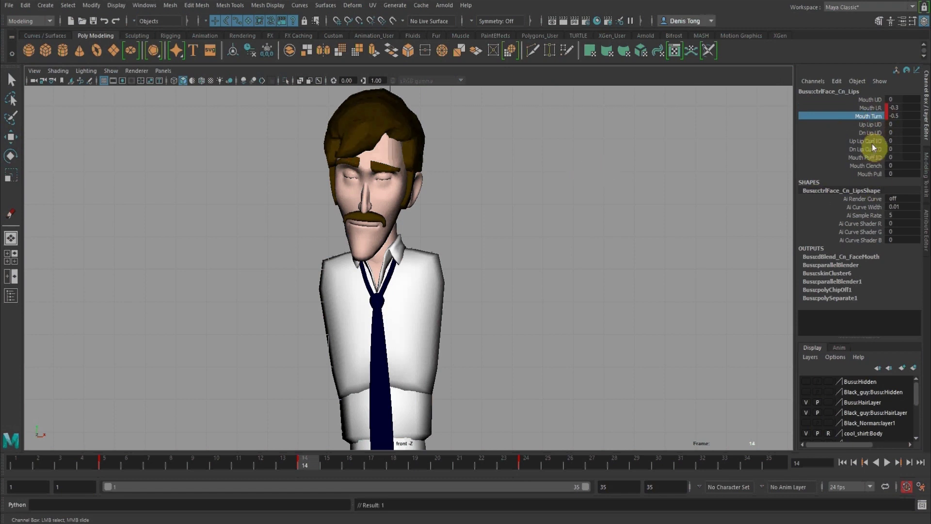
pyautogui.press('space')
pyautogui.keyDown('alt'); pyautogui.moveTo(599, 168); pyautogui.dragTo(615, 189); pyautogui.keyUp('alt')
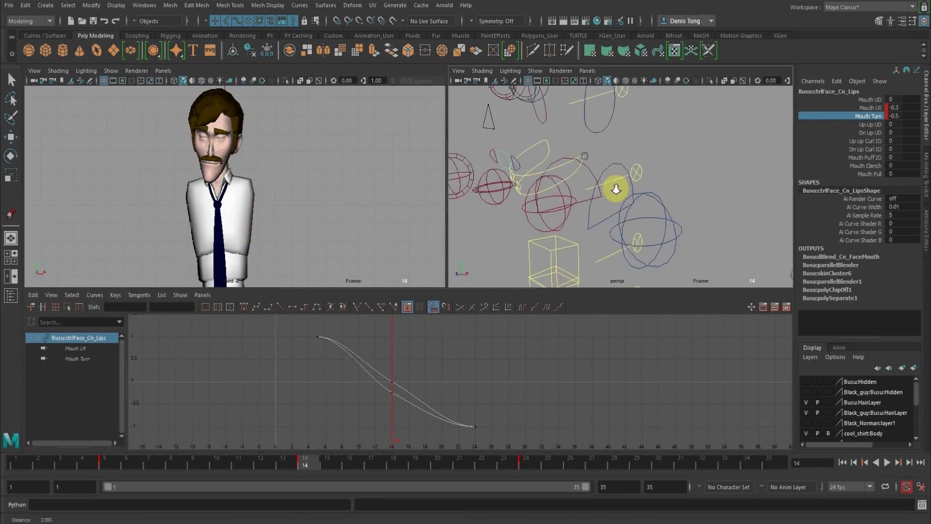
# Set Crnr UD to -2.4 on both the left and right lip corner controls at frame 14
pyautogui.keyDown('alt'); pyautogui.moveTo(616, 189); pyautogui.dragTo(772, 203, button='middle'); pyautogui.keyUp('alt')
pyautogui.click(586, 174)
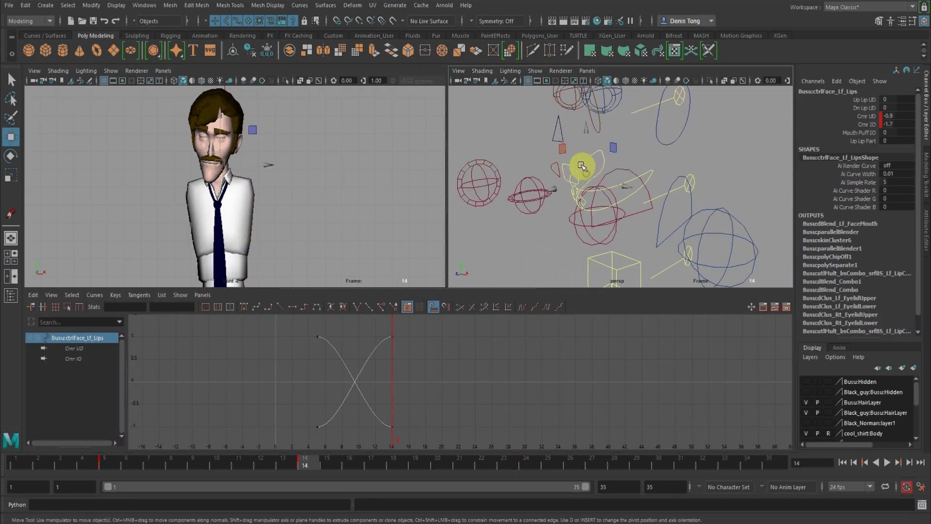
pyautogui.keyDown('shift'); pyautogui.click(553, 165); pyautogui.keyUp('shift')
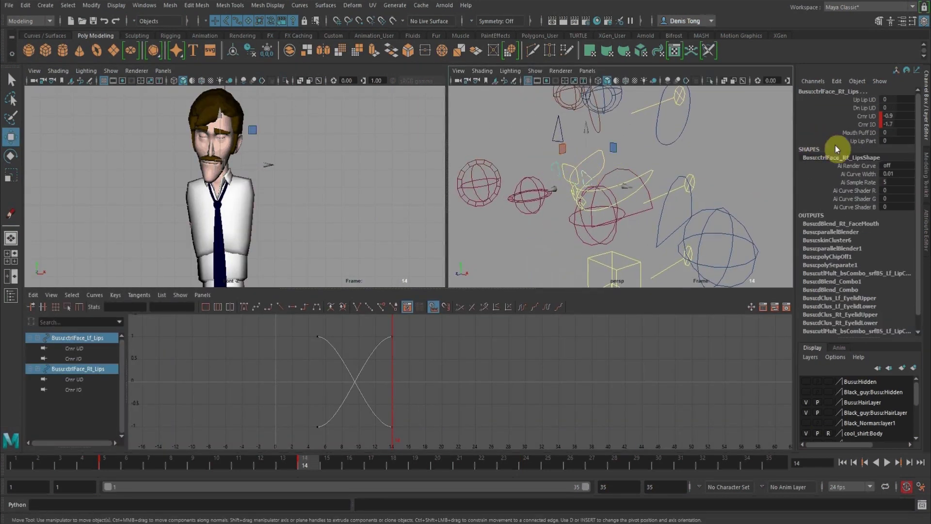
pyautogui.click(865, 125)
pyautogui.press('space')
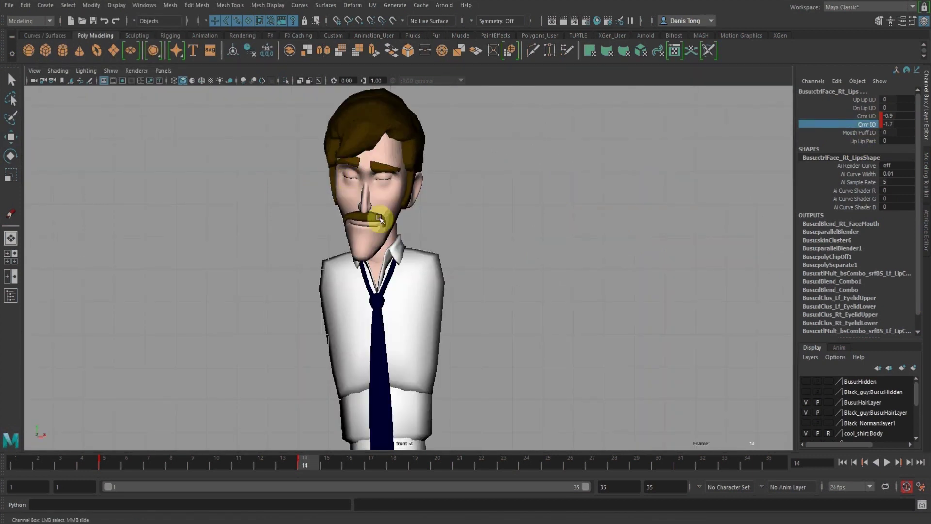
pyautogui.click(867, 116)
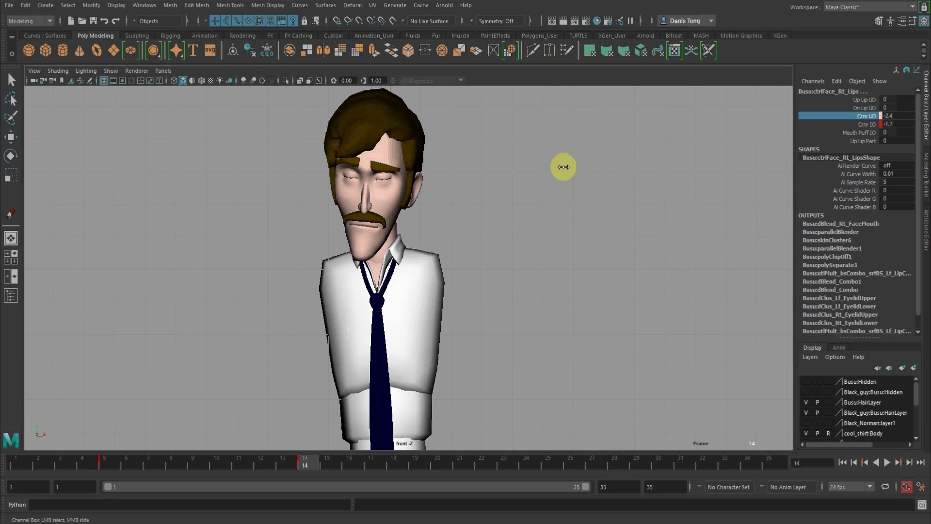
pyautogui.press('space')
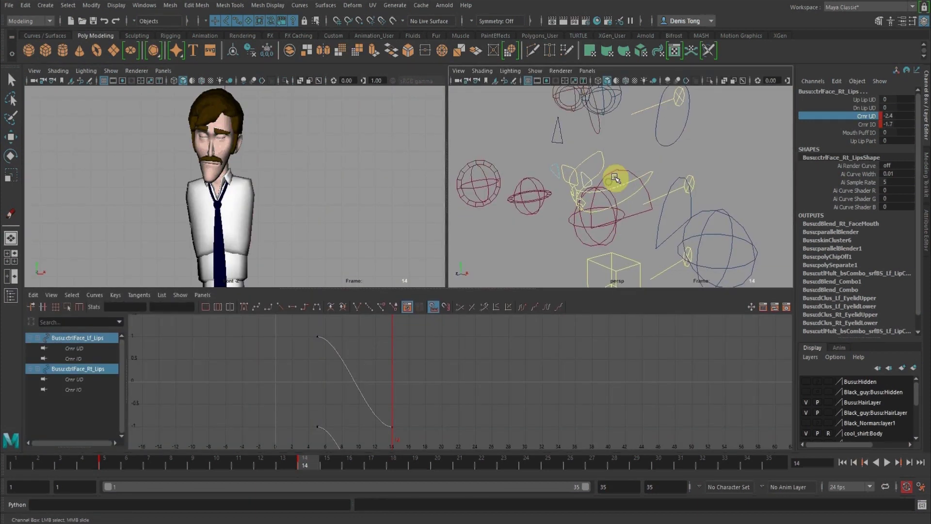
# Key Crnr UD and Crnr IO on both lip corner controls at frame 18, holding the frame 14 pose
pyautogui.moveTo(599, 161); pyautogui.dragTo(611, 162)
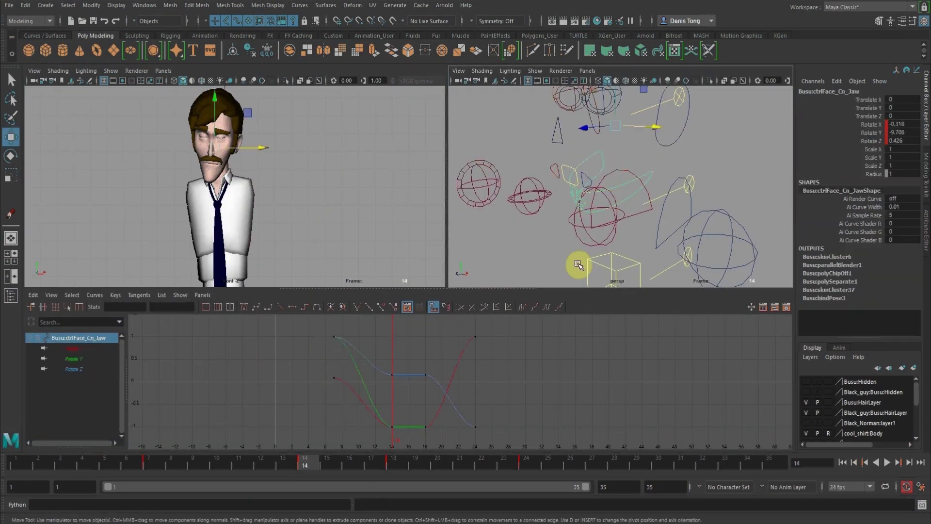
pyautogui.click(395, 467)
pyautogui.moveTo(569, 199); pyautogui.dragTo(576, 207)
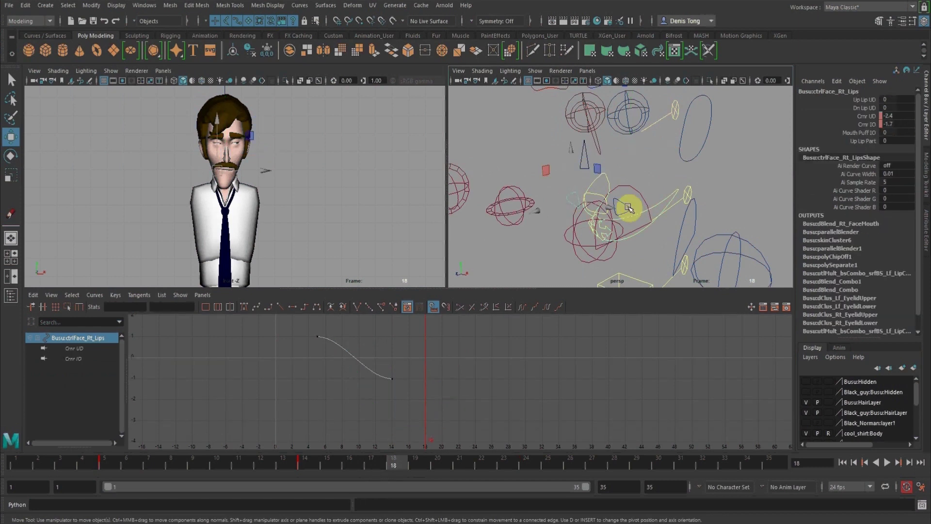
pyautogui.keyDown('shift'); pyautogui.click(628, 207); pyautogui.keyUp('shift')
pyautogui.click(867, 117)
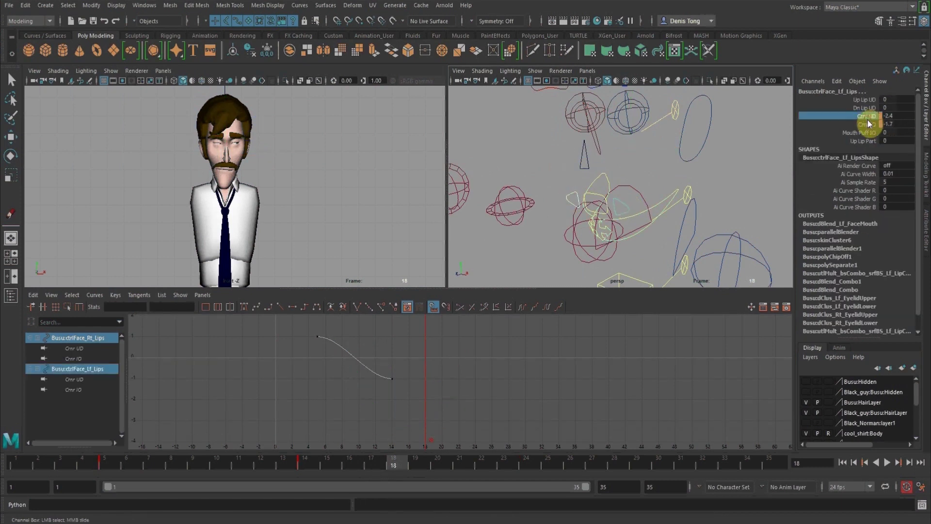
pyautogui.keyDown('shift'); pyautogui.click(868, 123); pyautogui.keyUp('shift')
pyautogui.rightClick(868, 123)
pyautogui.click(865, 143)
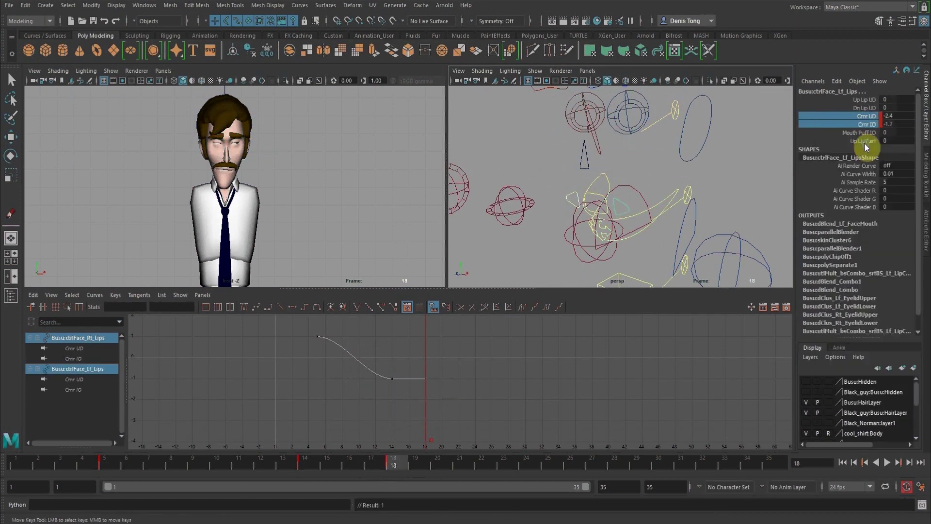
# Set Crnr UD to -0.3 and Crnr IO to -2.2 on both lip corner controls at frame 24
pyautogui.click(660, 207)
pyautogui.click(526, 464)
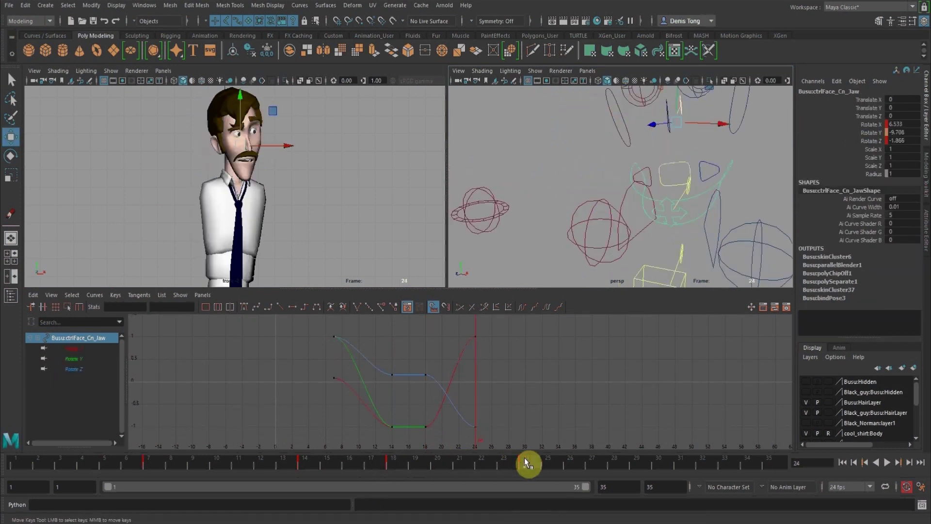
pyautogui.click(669, 164)
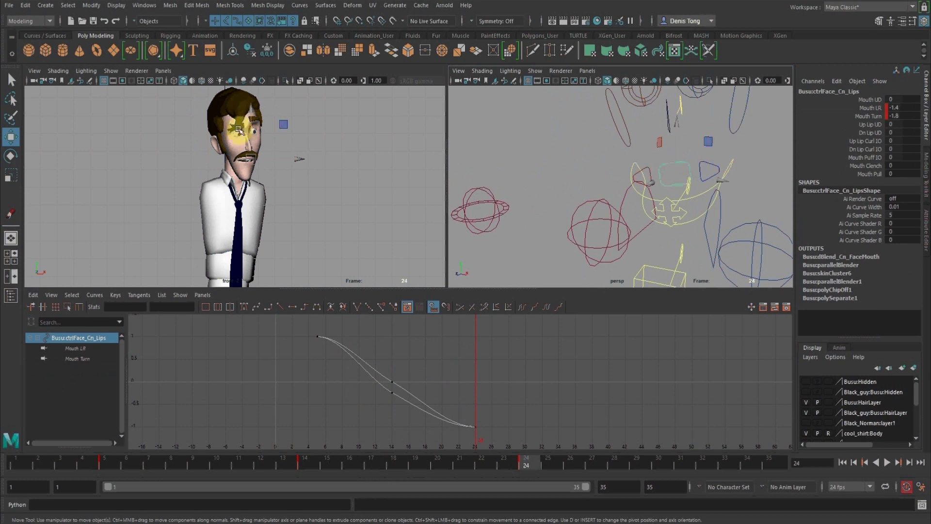
pyautogui.press('space')
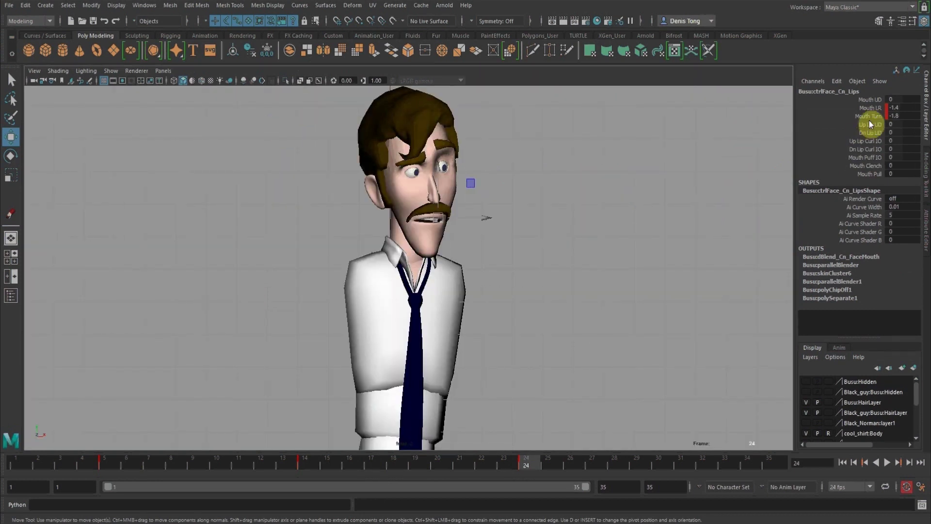
pyautogui.press('space')
pyautogui.click(569, 152)
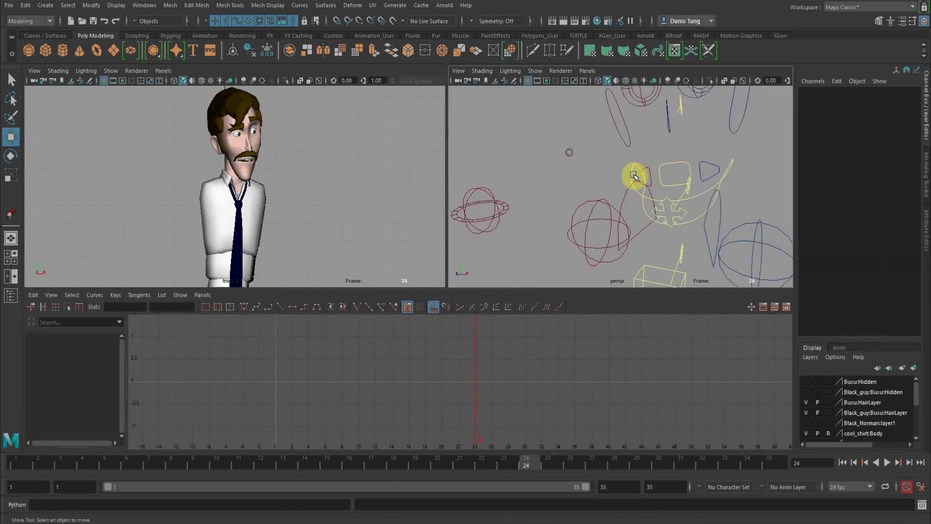
pyautogui.click(650, 172)
pyautogui.keyDown('shift'); pyautogui.moveTo(706, 152); pyautogui.dragTo(711, 168); pyautogui.keyUp('shift')
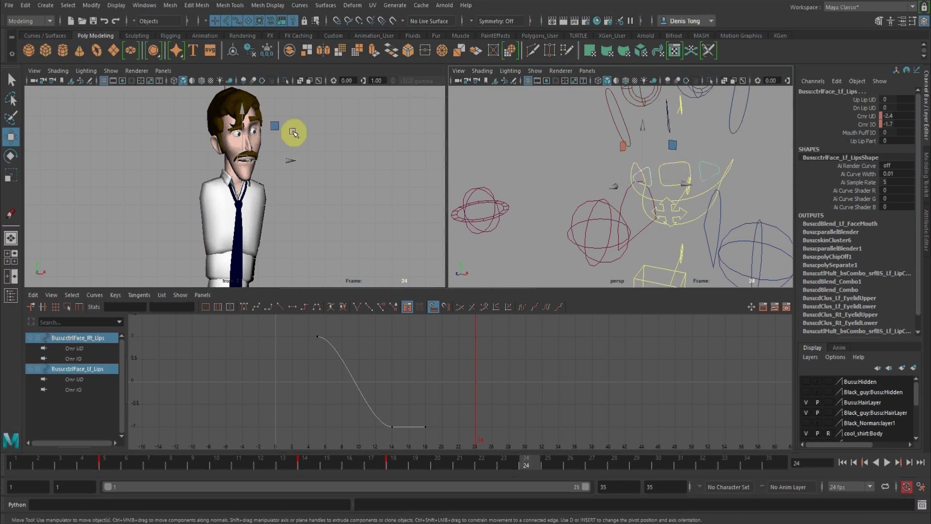
pyautogui.press('space')
pyautogui.click(870, 116)
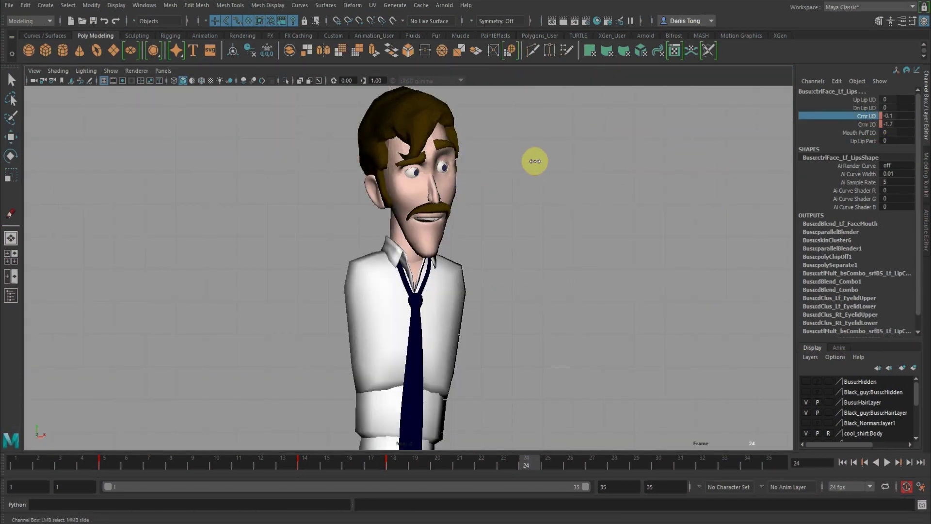
pyautogui.moveTo(535, 161); pyautogui.dragTo(534, 162, button='middle')
pyautogui.click(866, 124)
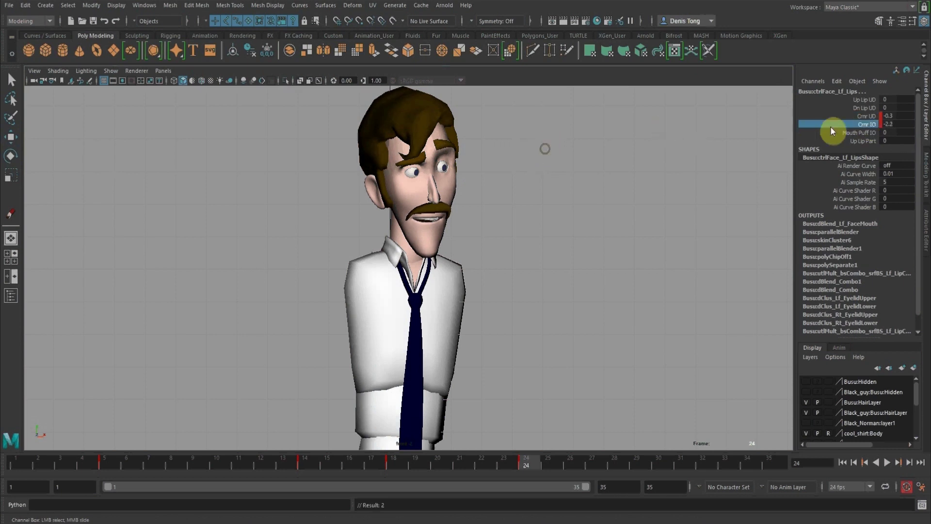
# Set the center lips control's Mouth Turn to -2.6 at frame 24
pyautogui.keyDown('alt'); pyautogui.moveTo(653, 190); pyautogui.dragTo(659, 163, button='middle'); pyautogui.keyUp('alt')
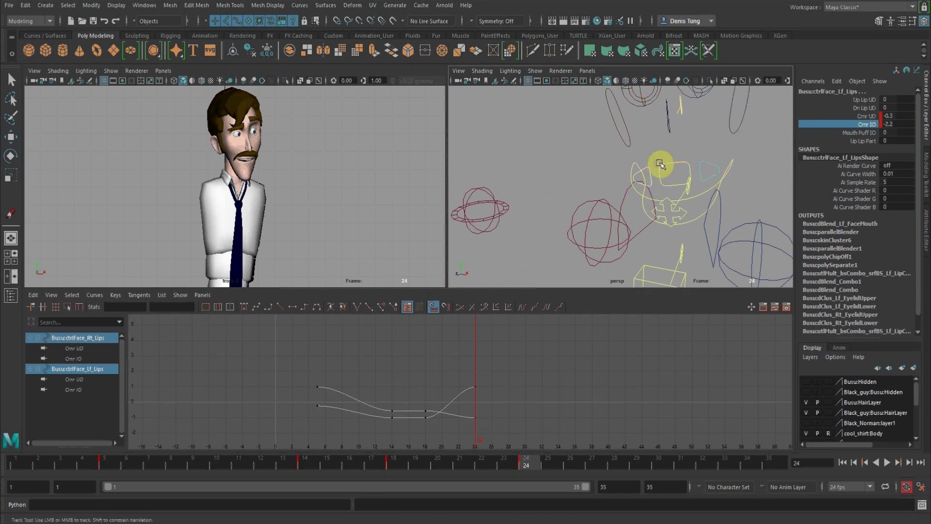
pyautogui.moveTo(673, 178); pyautogui.dragTo(674, 179)
pyautogui.press('w')
pyautogui.press('space')
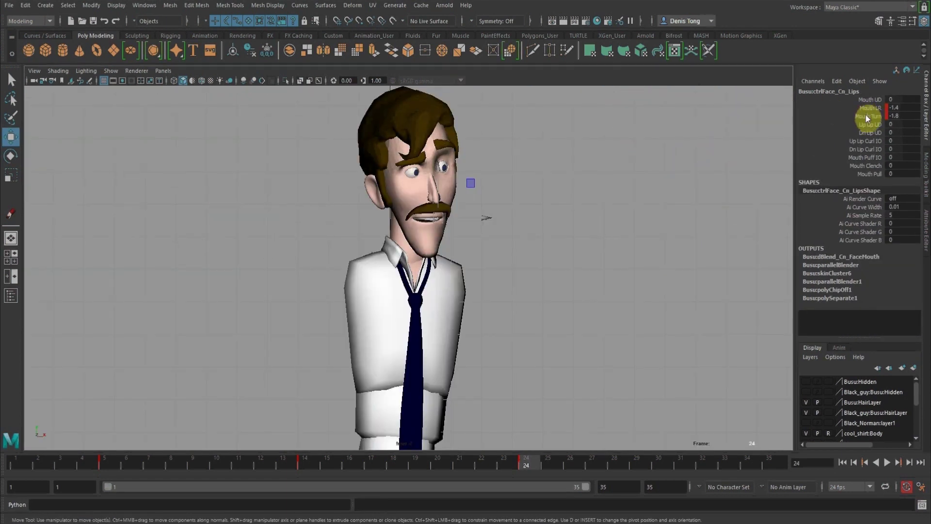
pyautogui.click(867, 116)
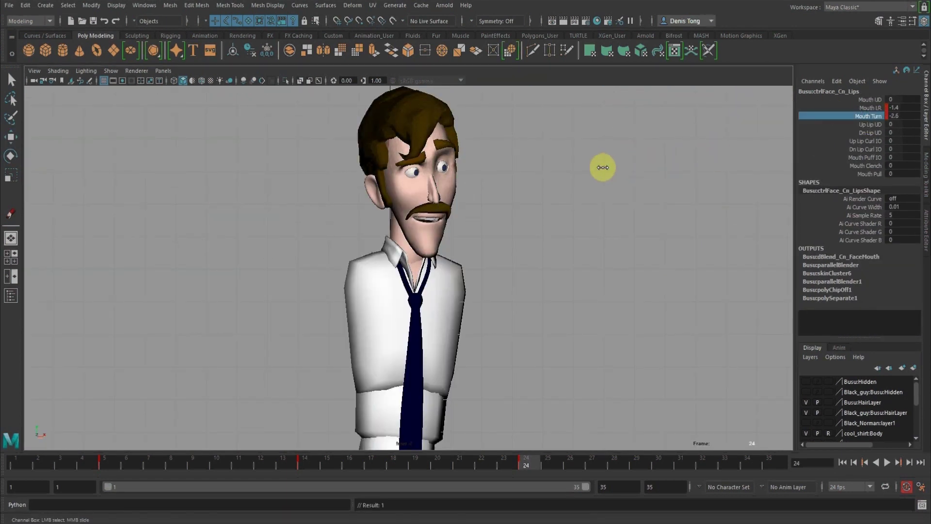
pyautogui.press('space')
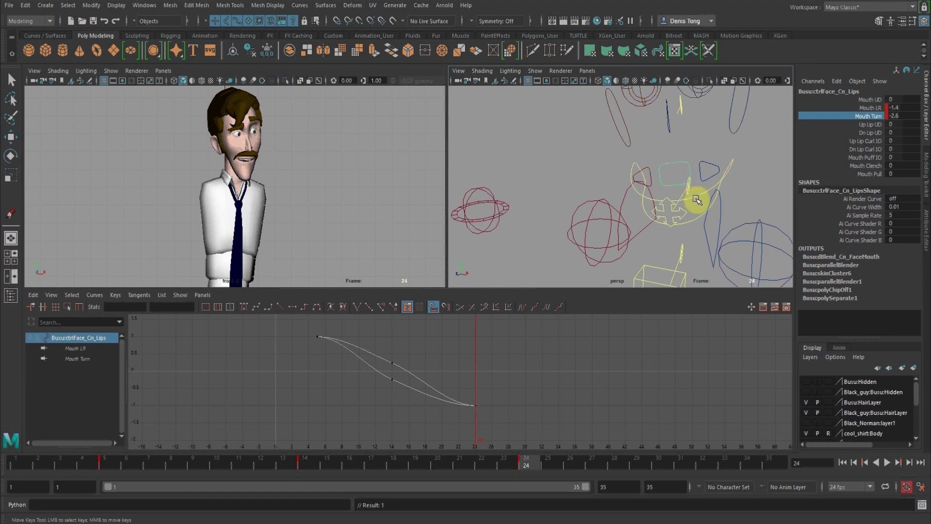
# Pose the jaw control at frame 35 with Rotate X 9.954, Rotate Y -12 and Rotate Z -3.012
pyautogui.click(696, 199)
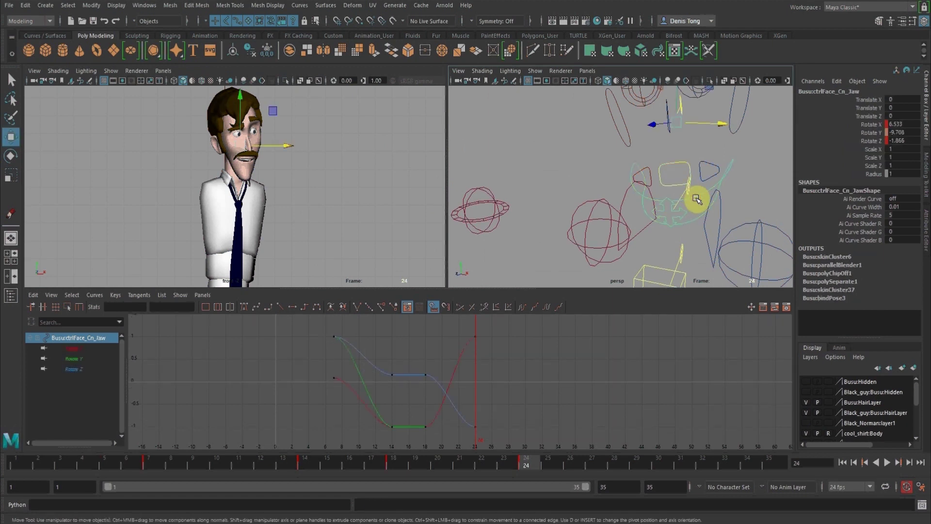
pyautogui.click(770, 467)
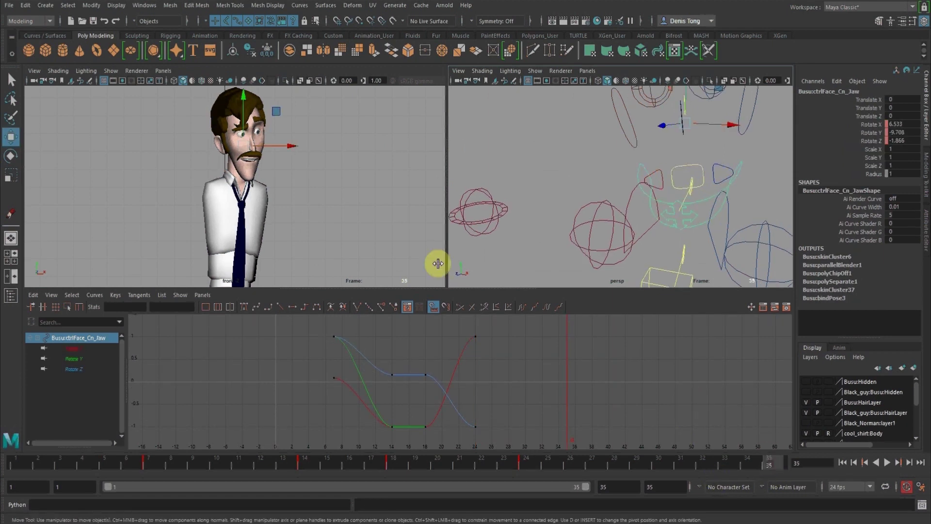
pyautogui.click(11, 156)
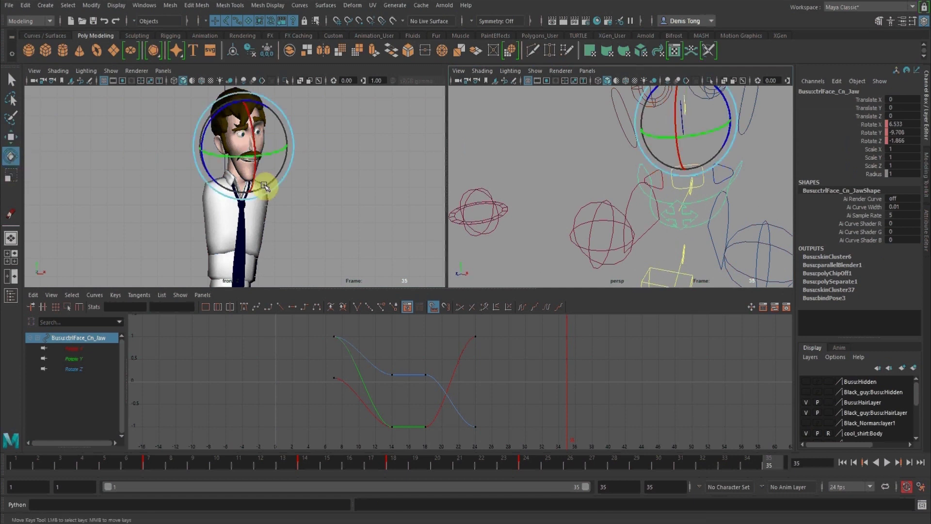
pyautogui.press('space')
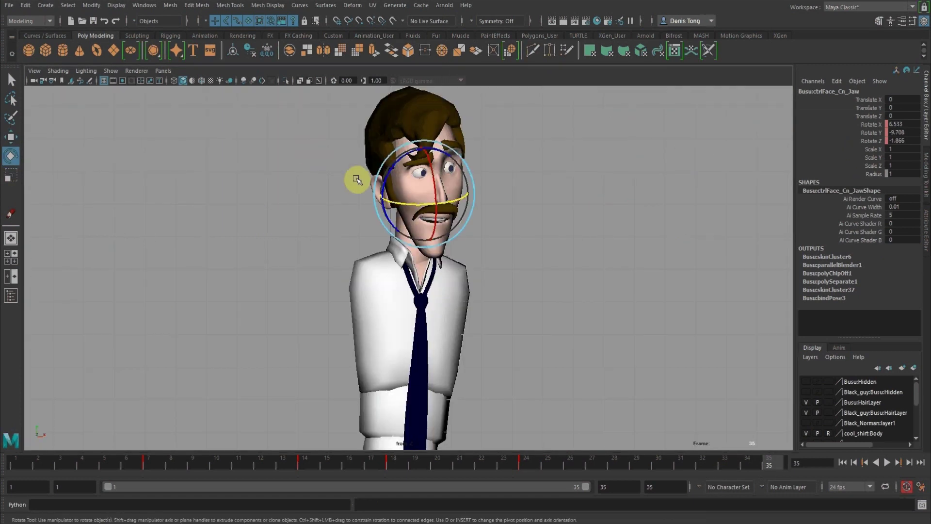
pyautogui.click(432, 176)
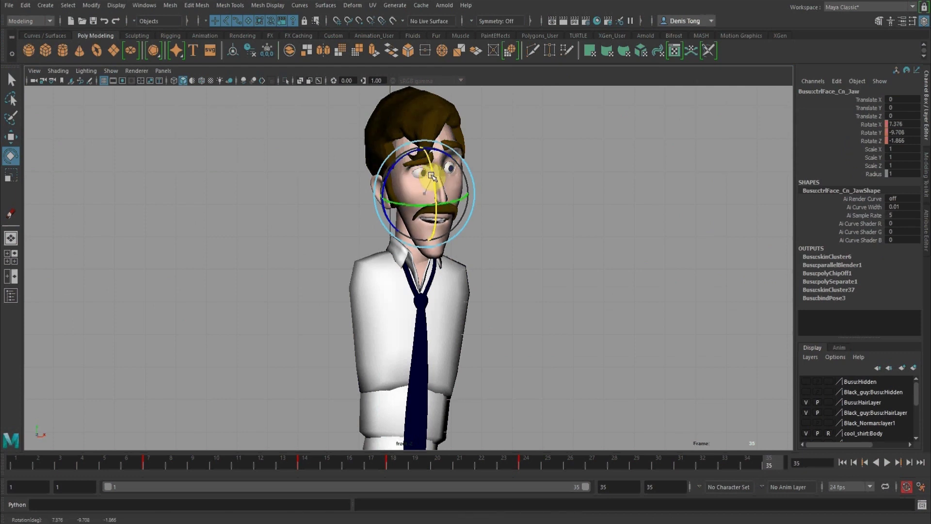
pyautogui.click(872, 132)
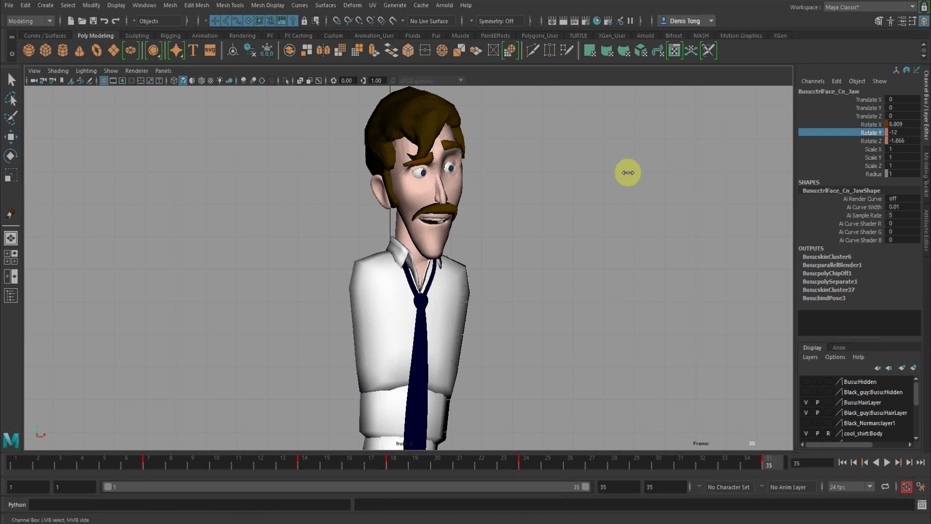
pyautogui.moveTo(628, 172); pyautogui.dragTo(627, 172, button='middle')
pyautogui.click(873, 124)
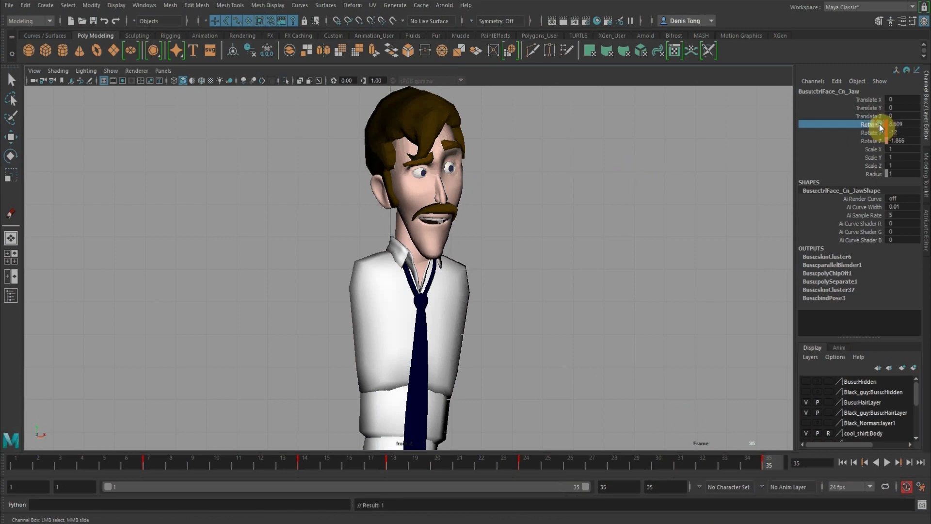
pyautogui.moveTo(545, 150); pyautogui.dragTo(551, 151, button='middle')
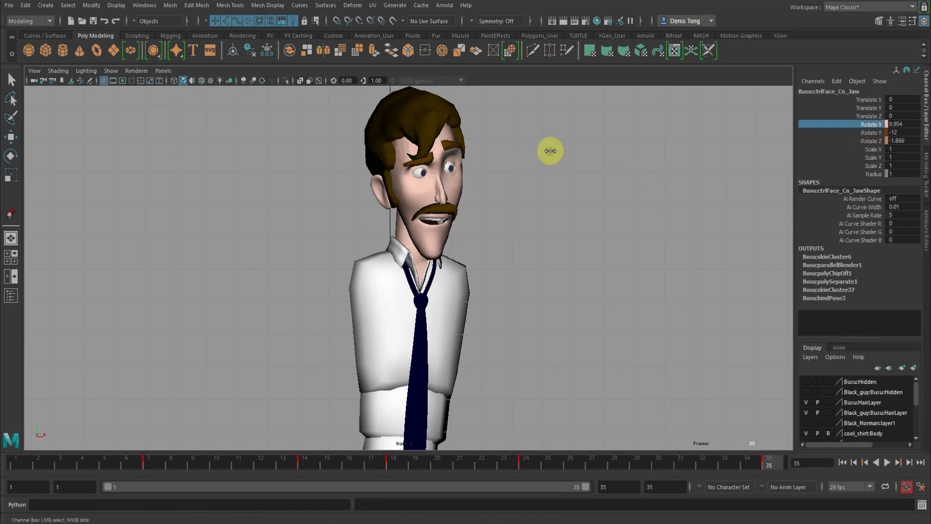
pyautogui.click(871, 140)
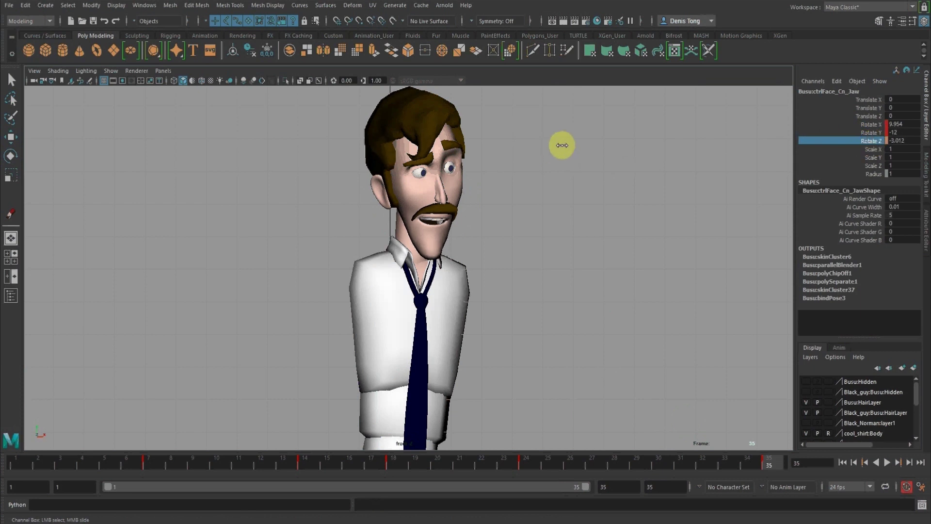
# Play the head turn from the start and scrub between frames 24 and 33 to examine the mouth and jaw motion
pyautogui.moveTo(138, 468); pyautogui.dragTo(15, 465)
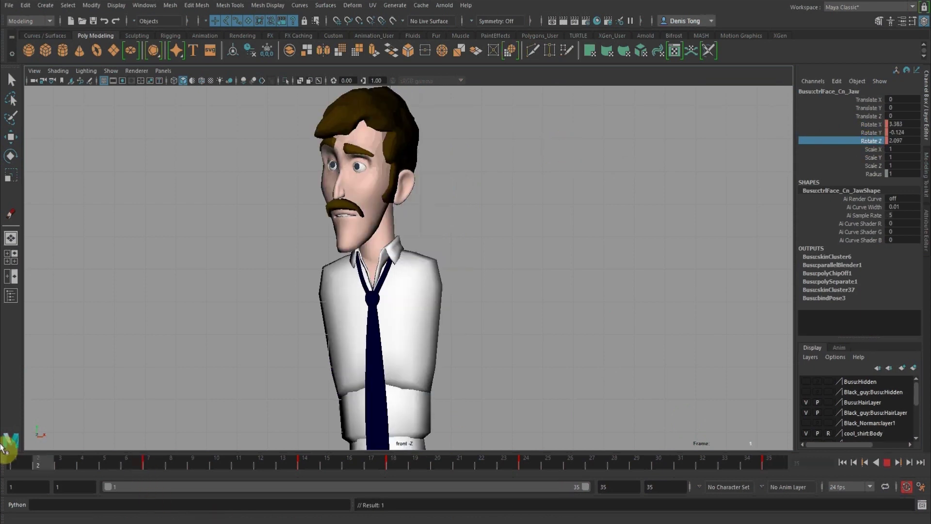
pyautogui.click(887, 461)
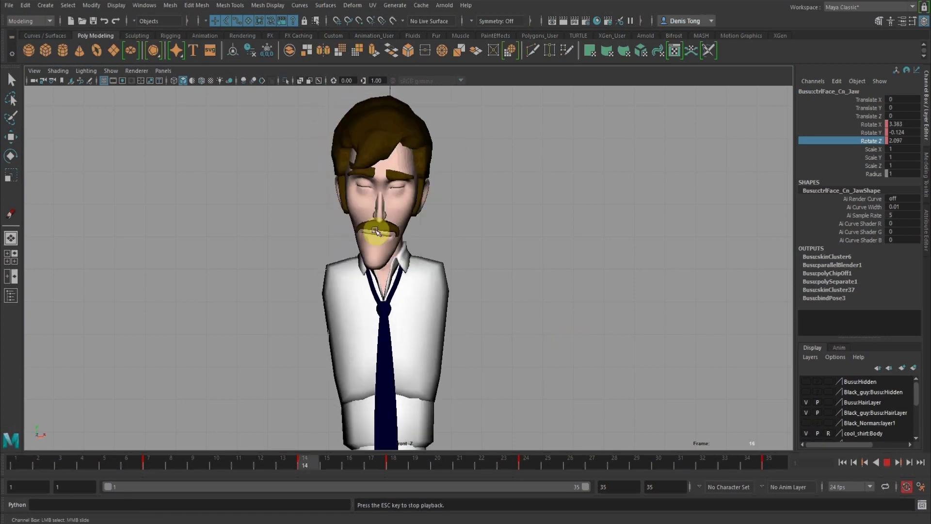
pyautogui.click(889, 463)
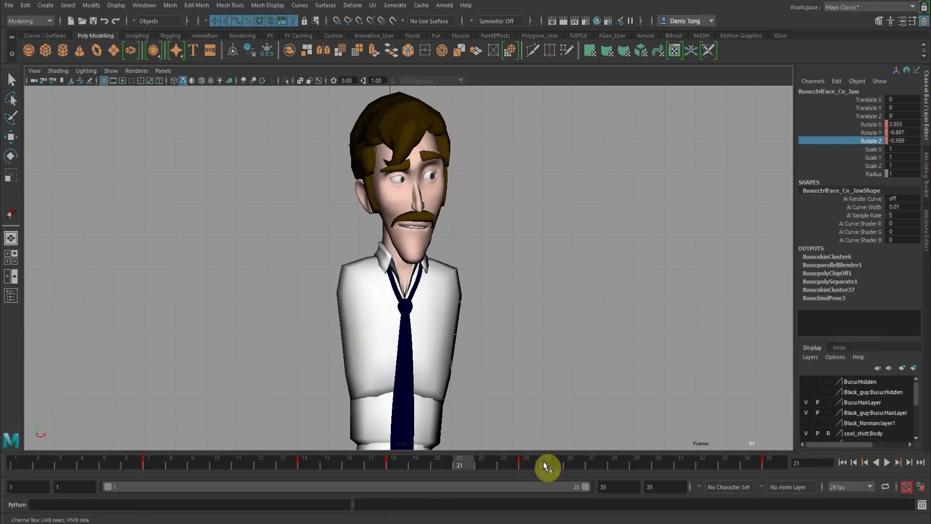
pyautogui.hotkey('alt', 'v')
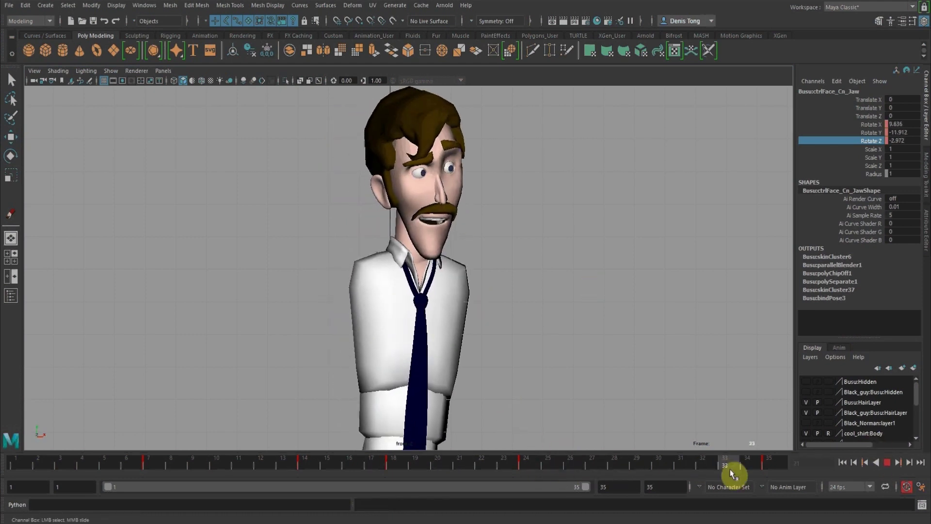
pyautogui.moveTo(729, 469); pyautogui.dragTo(526, 461)
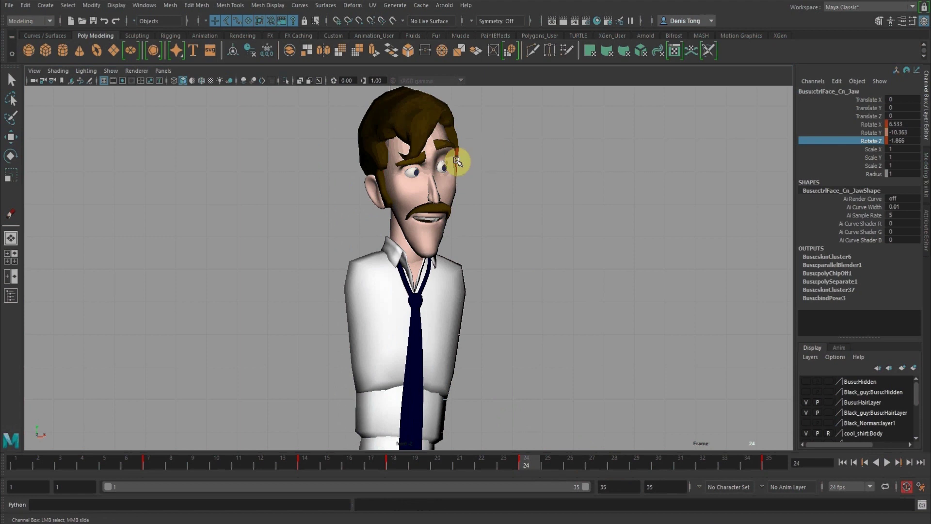
pyautogui.moveTo(543, 461); pyautogui.dragTo(592, 462)
pyautogui.press('space')
pyautogui.keyDown('alt'); pyautogui.moveTo(666, 166); pyautogui.dragTo(631, 218, button='middle'); pyautogui.keyUp('alt')
pyautogui.keyDown('alt'); pyautogui.moveTo(631, 218); pyautogui.dragTo(545, 191, button='right'); pyautogui.keyUp('alt')
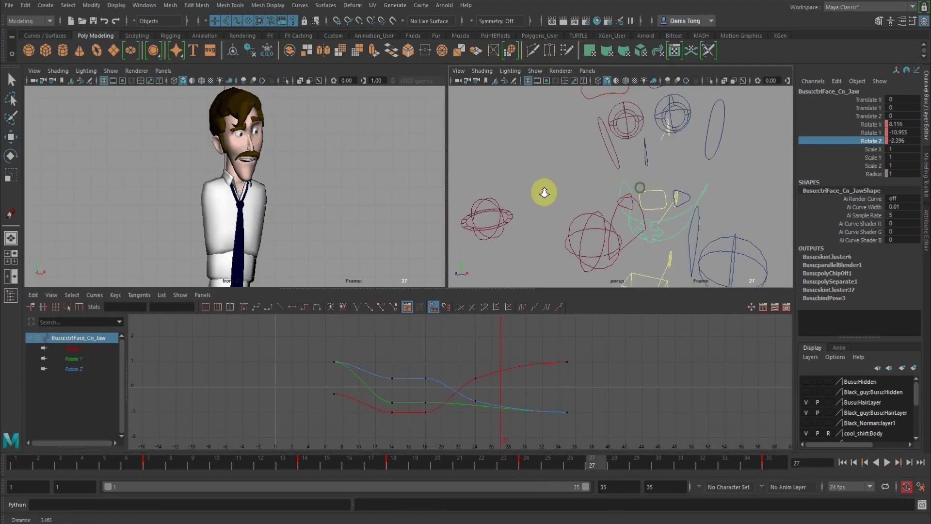
# Set a holding key on the eye target control at frame 27
pyautogui.keyDown('alt'); pyautogui.moveTo(585, 198); pyautogui.dragTo(563, 231, button='middle'); pyautogui.keyUp('alt')
pyautogui.keyDown('alt'); pyautogui.moveTo(631, 195); pyautogui.dragTo(536, 179); pyautogui.keyUp('alt')
pyautogui.keyDown('alt'); pyautogui.moveTo(671, 204); pyautogui.dragTo(638, 178, button='middle'); pyautogui.keyUp('alt')
pyautogui.keyDown('alt'); pyautogui.moveTo(636, 178); pyautogui.dragTo(556, 180); pyautogui.keyUp('alt')
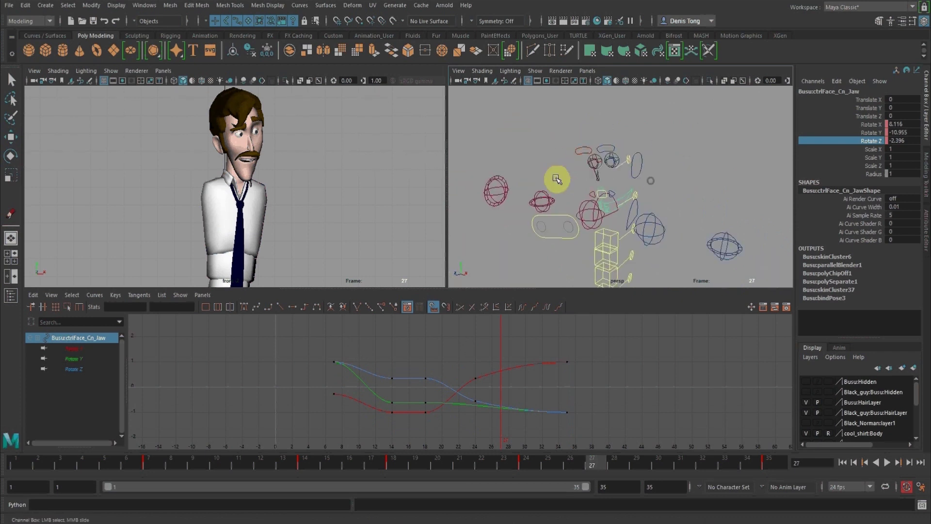
pyautogui.click(557, 216)
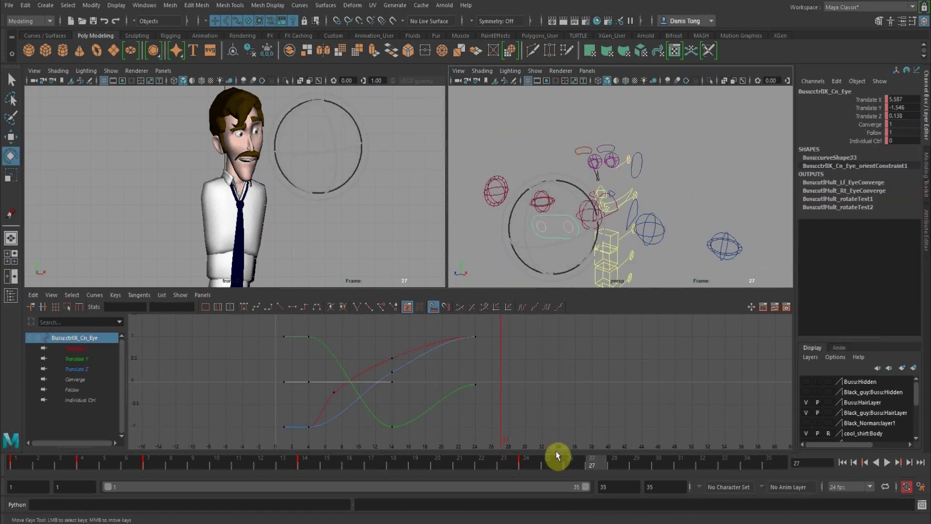
pyautogui.hotkey('alt', 'v')
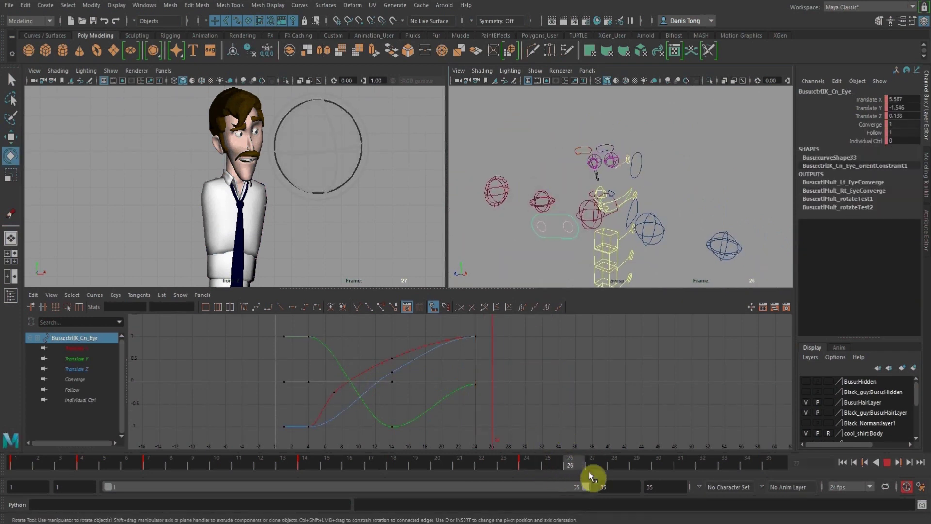
pyautogui.moveTo(585, 471); pyautogui.dragTo(592, 472)
pyautogui.press('s')
# Raise the eye target control to a Translate Y of about -1.17 at frame 28, key it, and nudge it slightly higher
pyautogui.click(618, 468)
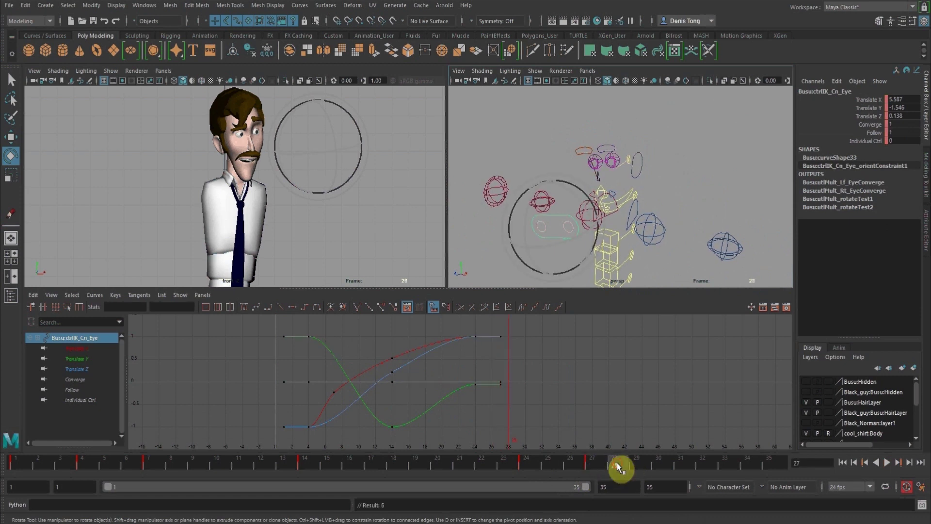
pyautogui.middleClick(288, 177)
pyautogui.press('space')
pyautogui.click(10, 137)
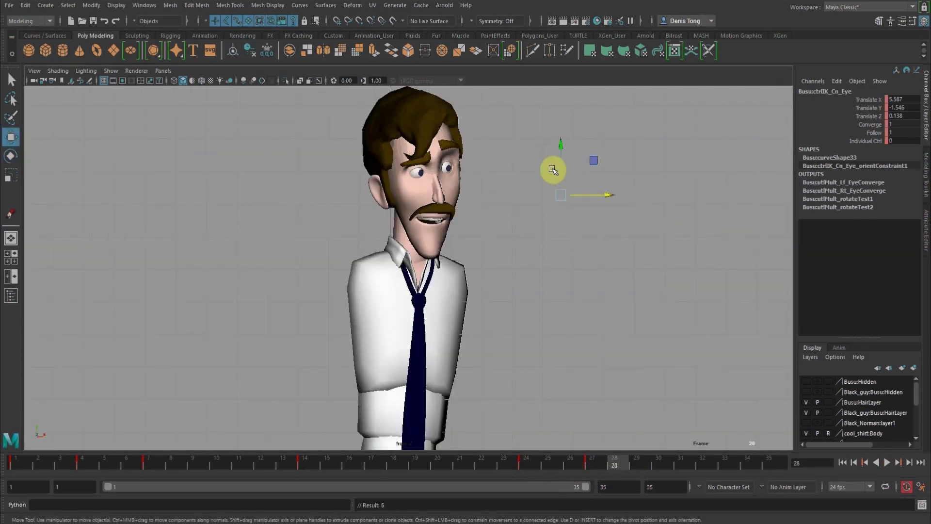
pyautogui.moveTo(562, 147); pyautogui.dragTo(565, 134)
pyautogui.press('s')
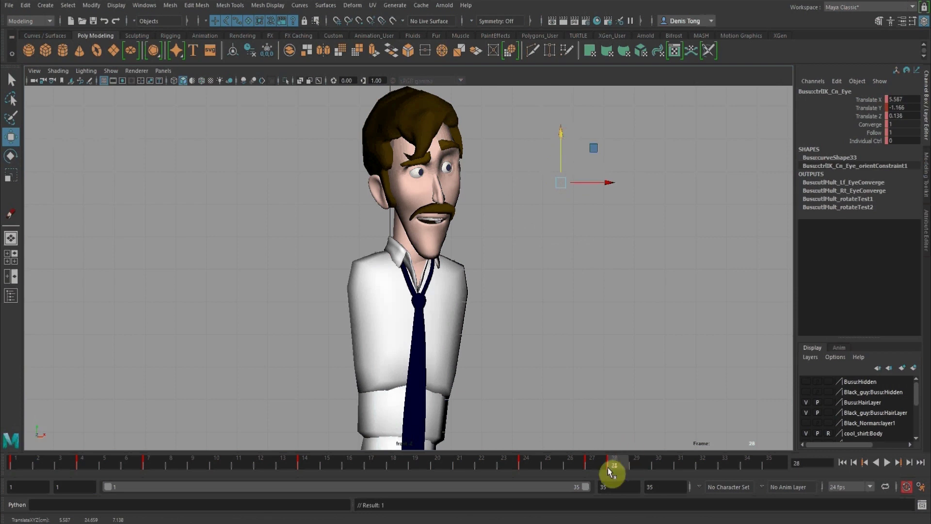
pyautogui.click(597, 460)
pyautogui.click(615, 463)
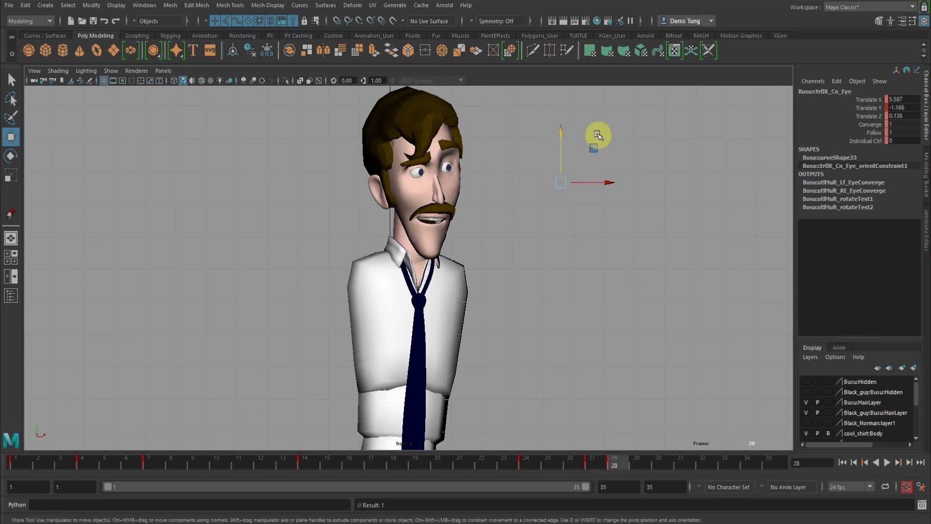
pyautogui.moveTo(567, 134); pyautogui.dragTo(562, 129)
# Play the head turn from the first frame to examine the eye drift
pyautogui.click(7, 462)
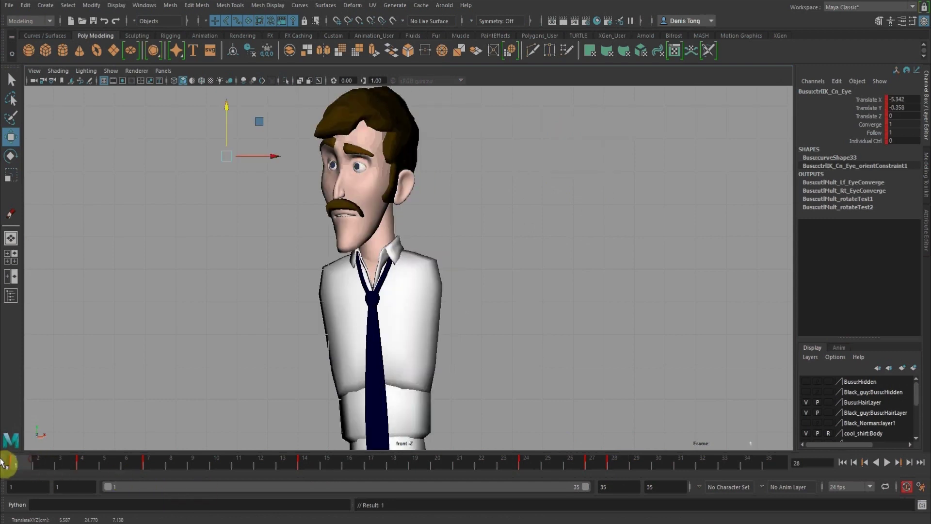
pyautogui.click(889, 463)
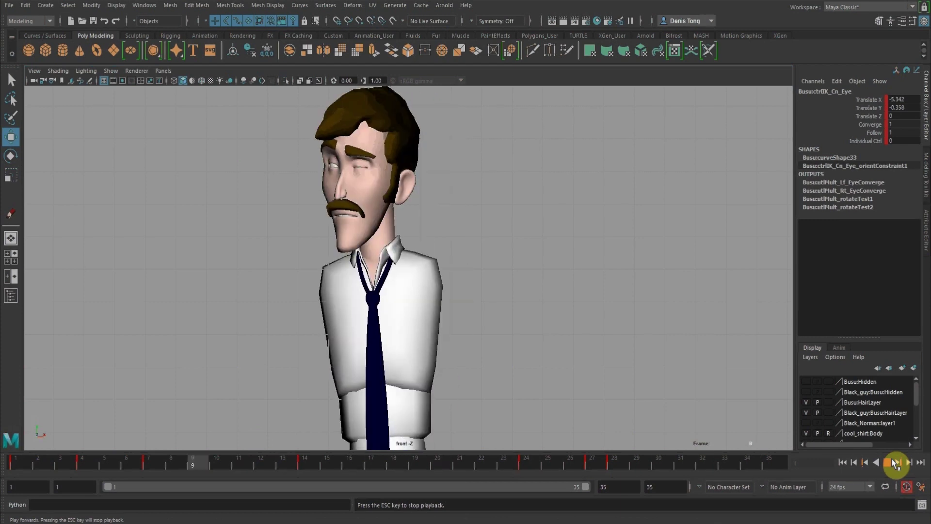
pyautogui.click(894, 463)
# Shift the jaw control's first rotation keys to frame 8 and play the following frames
pyautogui.click(150, 462)
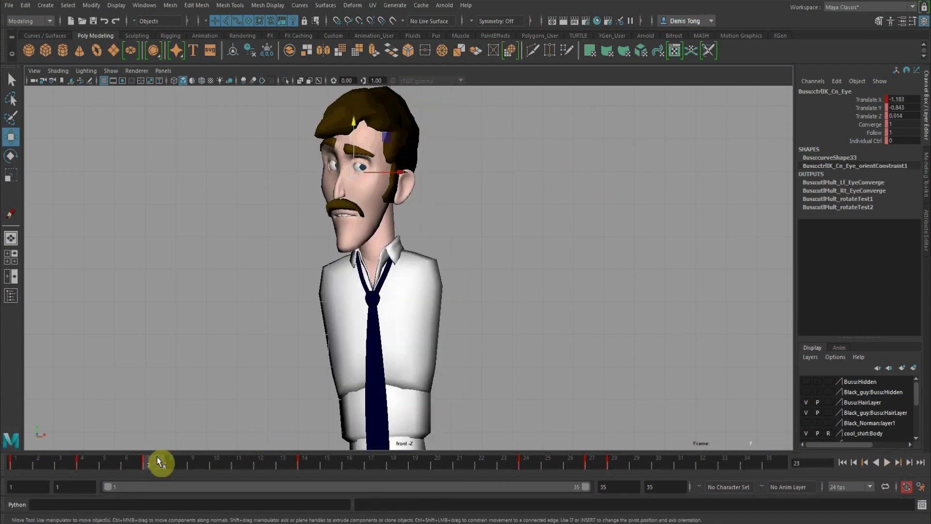
pyautogui.press('space')
pyautogui.keyDown('alt'); pyautogui.moveTo(584, 166); pyautogui.dragTo(588, 148, button='middle'); pyautogui.keyUp('alt')
pyautogui.keyDown('alt'); pyautogui.moveTo(588, 149); pyautogui.dragTo(626, 203, button='right'); pyautogui.keyUp('alt')
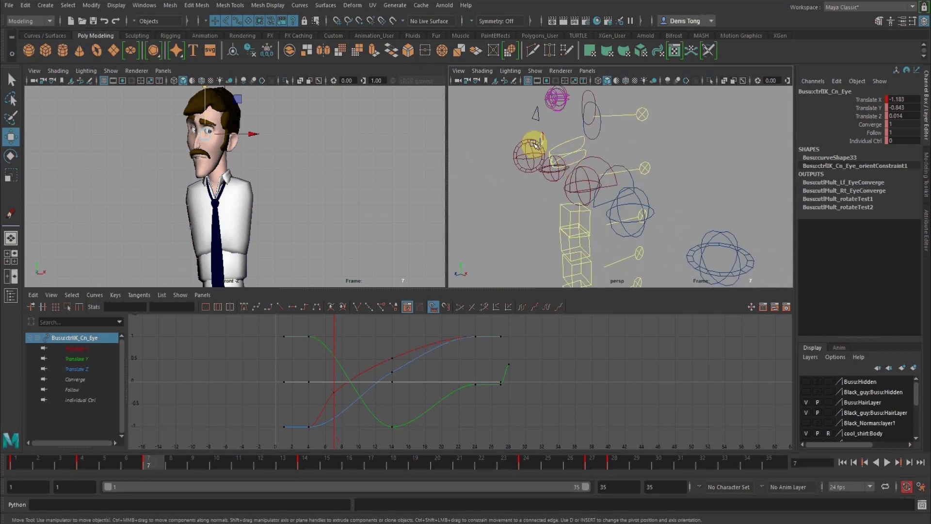
pyautogui.click(562, 145)
pyautogui.keyDown('alt'); pyautogui.keyDown('shift'); pyautogui.moveTo(461, 345); pyautogui.dragTo(447, 341, button='right'); pyautogui.keyUp('shift'); pyautogui.keyUp('alt')
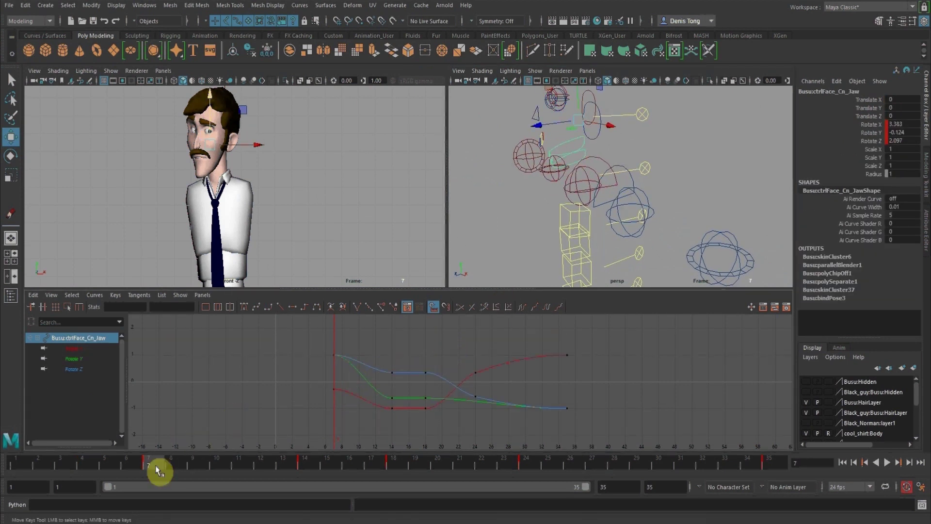
pyautogui.click(180, 466)
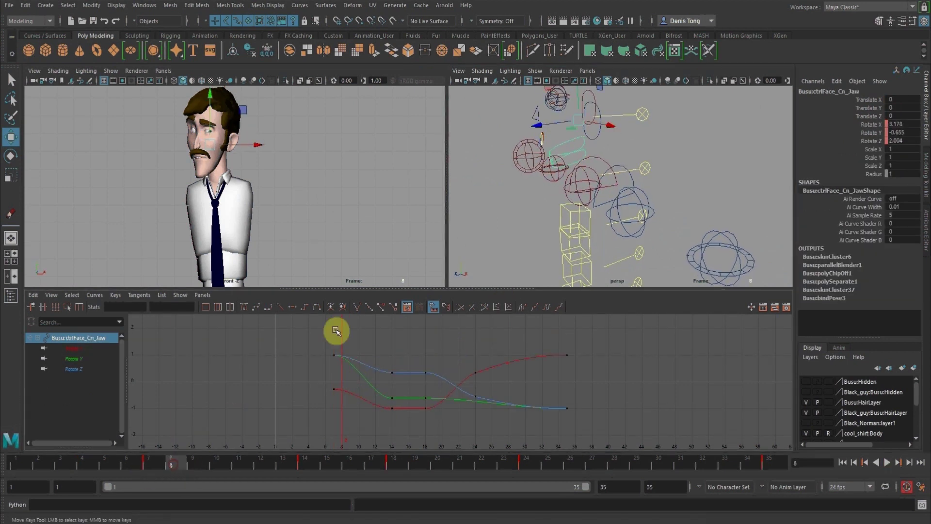
pyautogui.moveTo(308, 334); pyautogui.dragTo(358, 428)
pyautogui.moveTo(348, 368); pyautogui.dragTo(353, 368, button='middle')
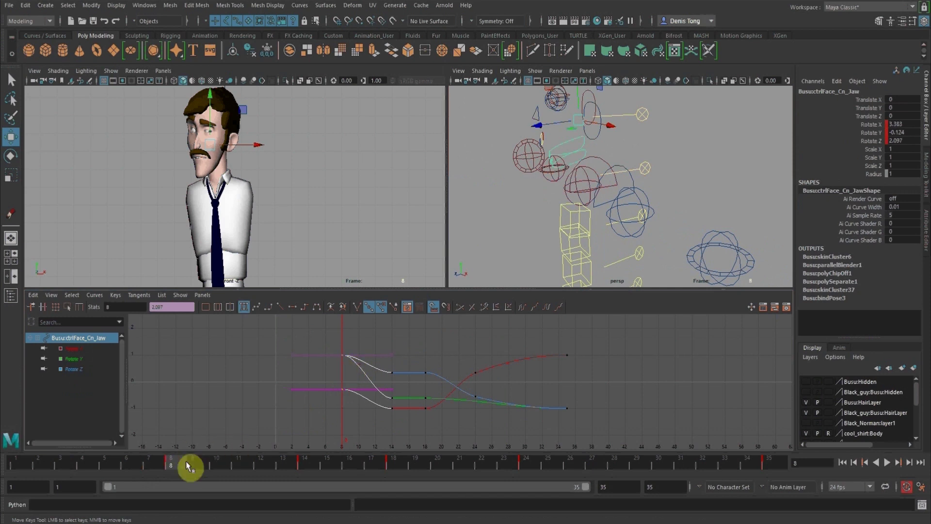
pyautogui.hotkey('alt', 'v')
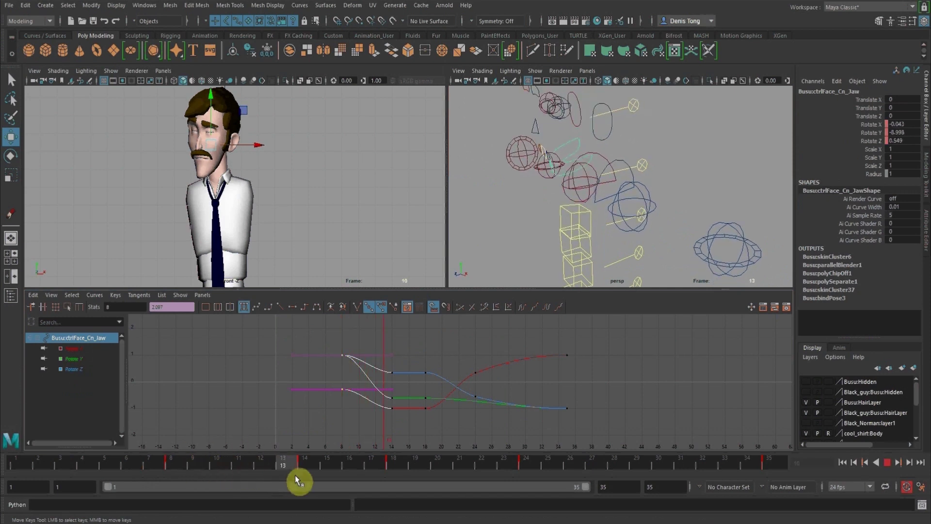
# Raise the jaw control's frame 14 rotation keys to Rotate Y -9.096, Rotate X 0.035 and Rotate Z 0.777
pyautogui.keyDown('alt'); pyautogui.moveTo(353, 420); pyautogui.dragTo(382, 356, button='right'); pyautogui.keyUp('alt')
pyautogui.keyDown('alt'); pyautogui.moveTo(383, 356); pyautogui.dragTo(507, 317, button='middle'); pyautogui.keyUp('alt')
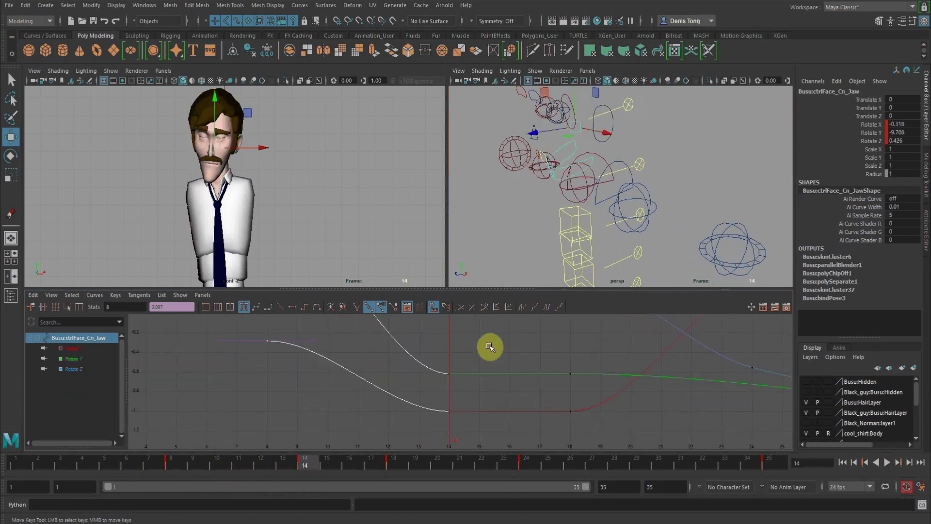
pyautogui.click(73, 358)
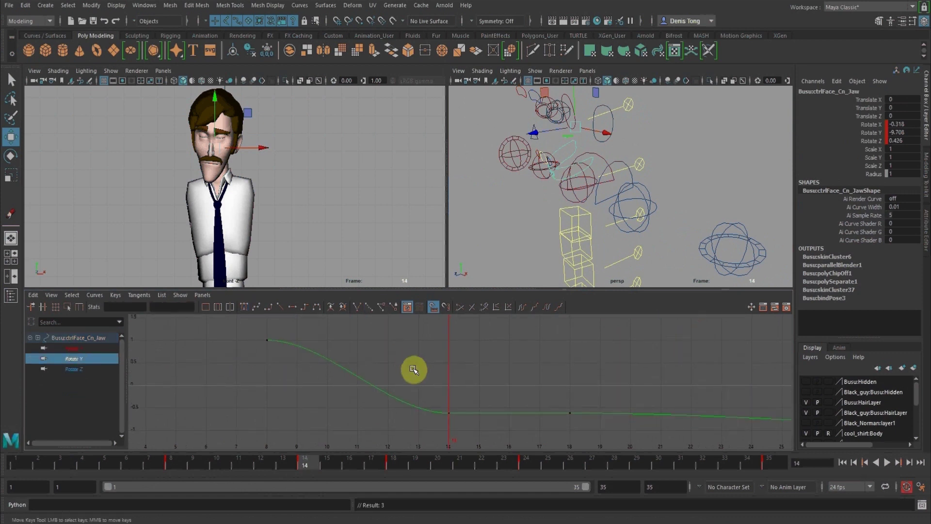
pyautogui.click(457, 422)
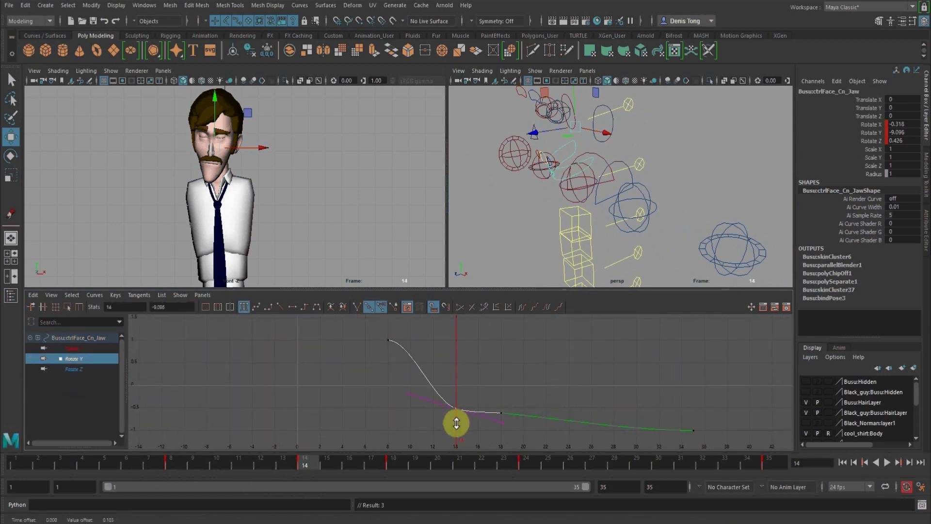
pyautogui.click(73, 349)
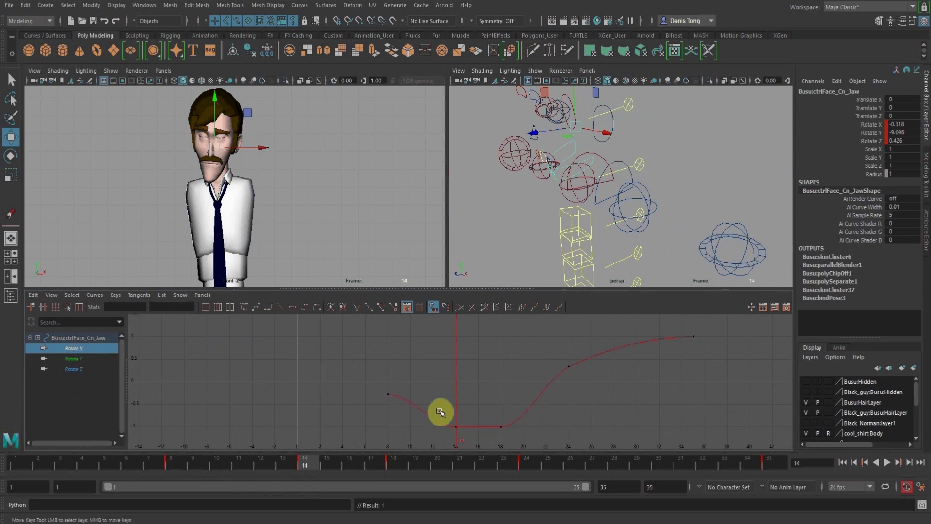
pyautogui.moveTo(433, 403); pyautogui.dragTo(458, 433)
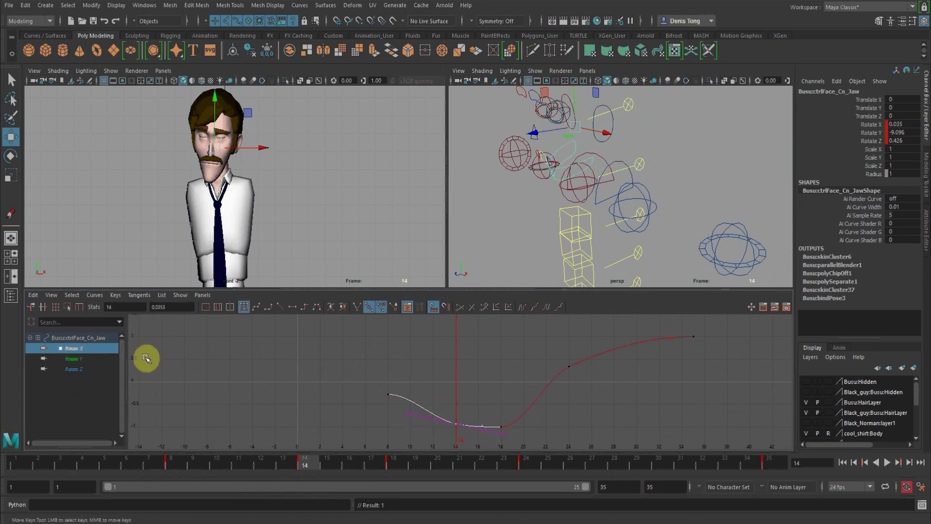
pyautogui.click(78, 369)
pyautogui.moveTo(422, 359); pyautogui.dragTo(461, 392)
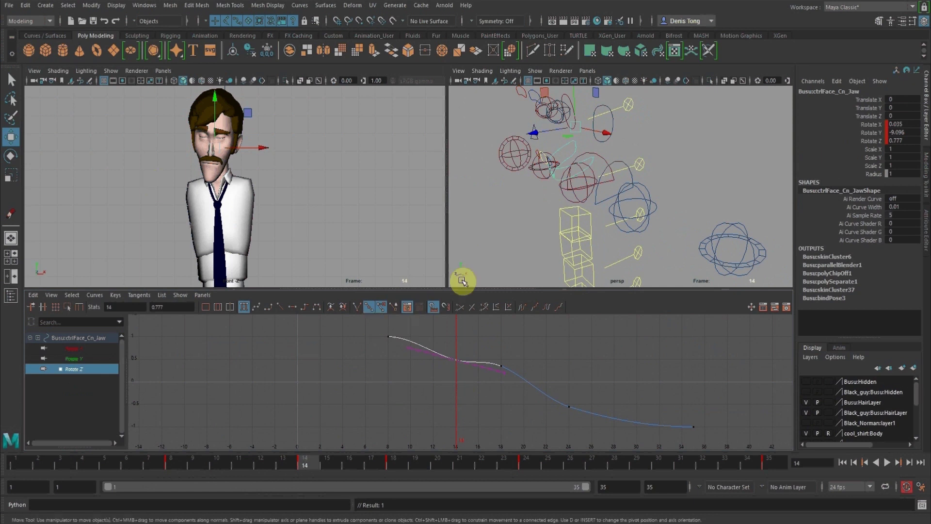
pyautogui.press('space')
pyautogui.press('space')
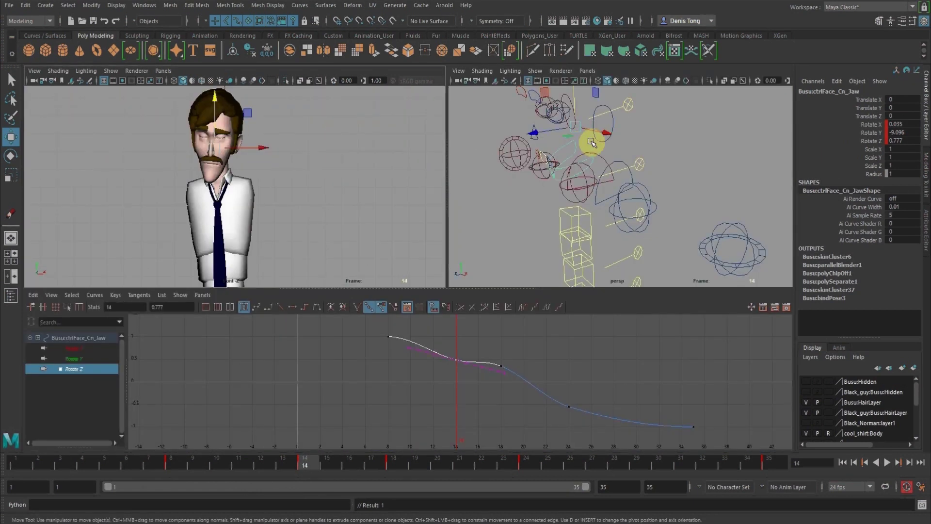
# Key the head control's Translate Y at frame 14 and move the head up slightly to a Translate Y of 0.003
pyautogui.keyDown('alt'); pyautogui.moveTo(649, 144); pyautogui.dragTo(650, 158, button='middle'); pyautogui.keyUp('alt')
pyautogui.click(632, 123)
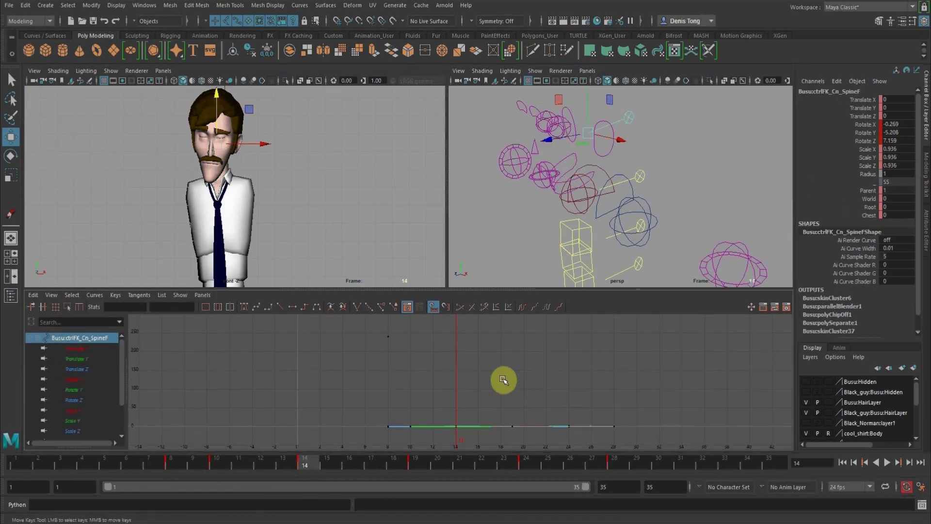
pyautogui.click(73, 359)
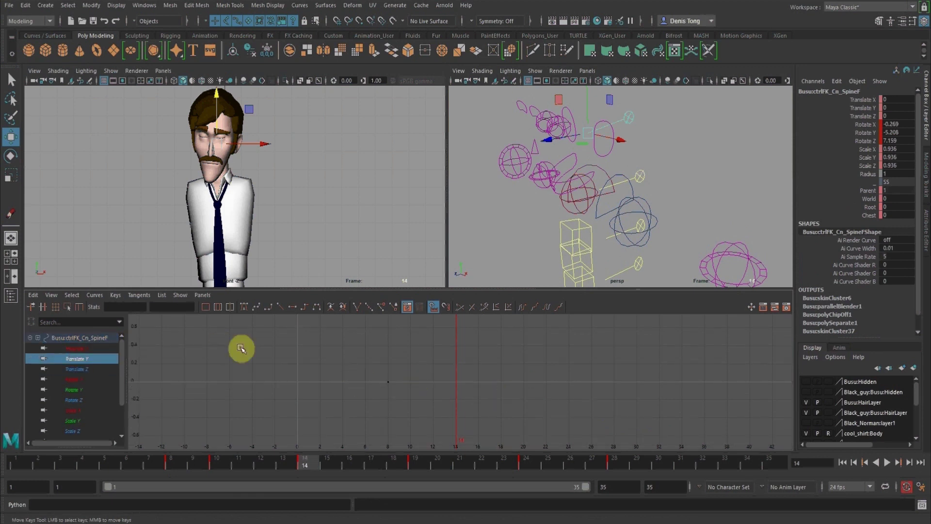
pyautogui.rightClick(862, 111)
pyautogui.click(864, 130)
pyautogui.keyDown('alt'); pyautogui.moveTo(693, 117); pyautogui.dragTo(717, 157, button='middle'); pyautogui.keyUp('alt')
pyautogui.click(9, 141)
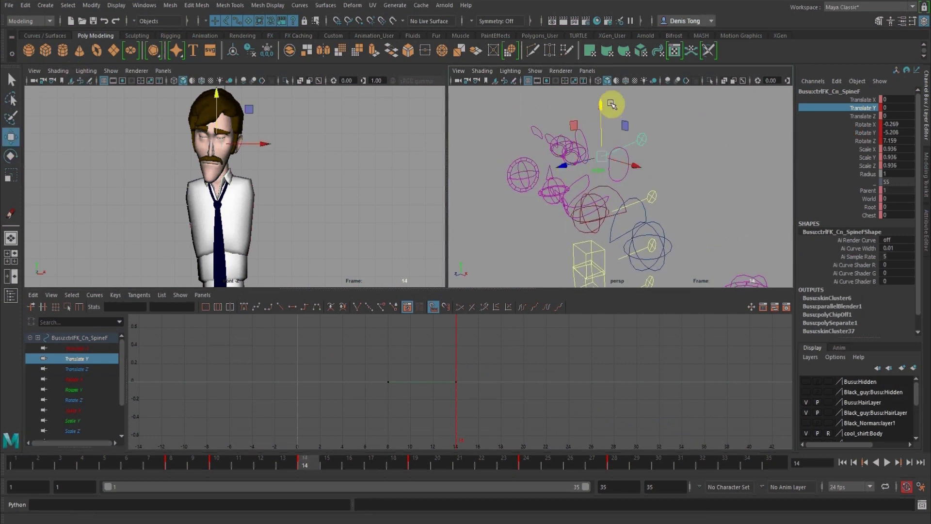
pyautogui.moveTo(601, 103); pyautogui.dragTo(601, 104)
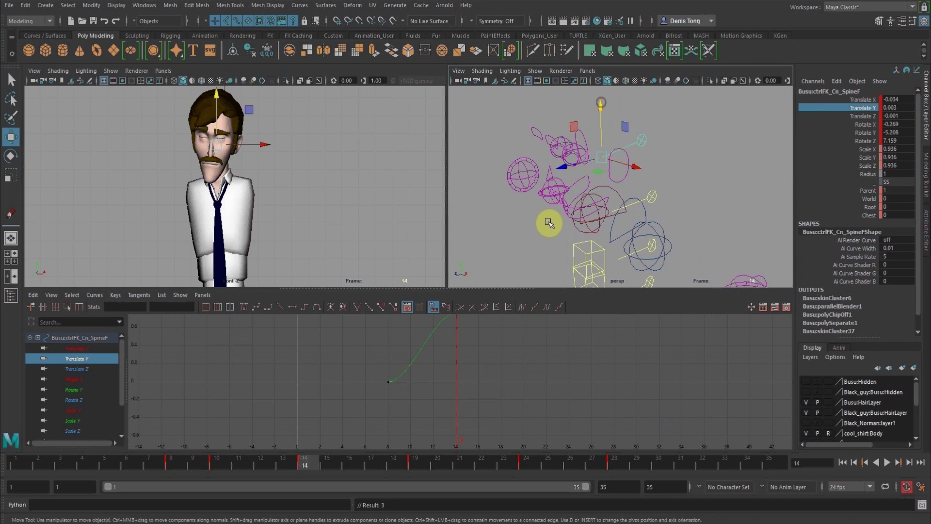
# Key the head control's Translate Y at 0.003 on frame 19 and set it to 0 on frame 24
pyautogui.click(424, 459)
pyautogui.rightClick(868, 114)
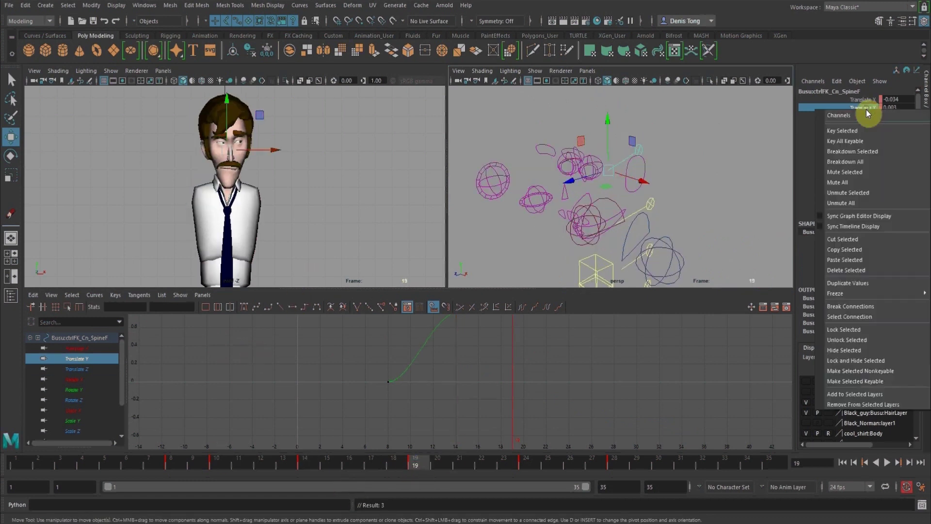
pyautogui.click(866, 130)
pyautogui.click(528, 459)
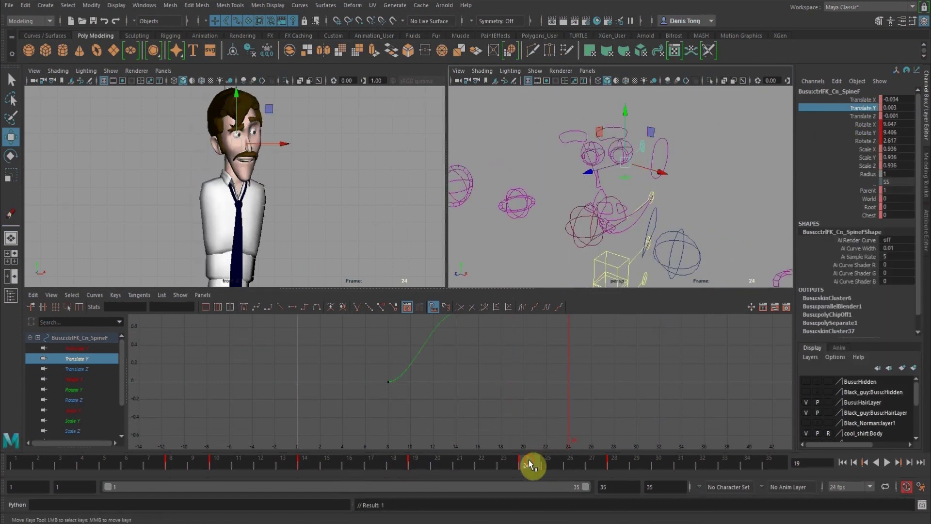
pyautogui.click(896, 108)
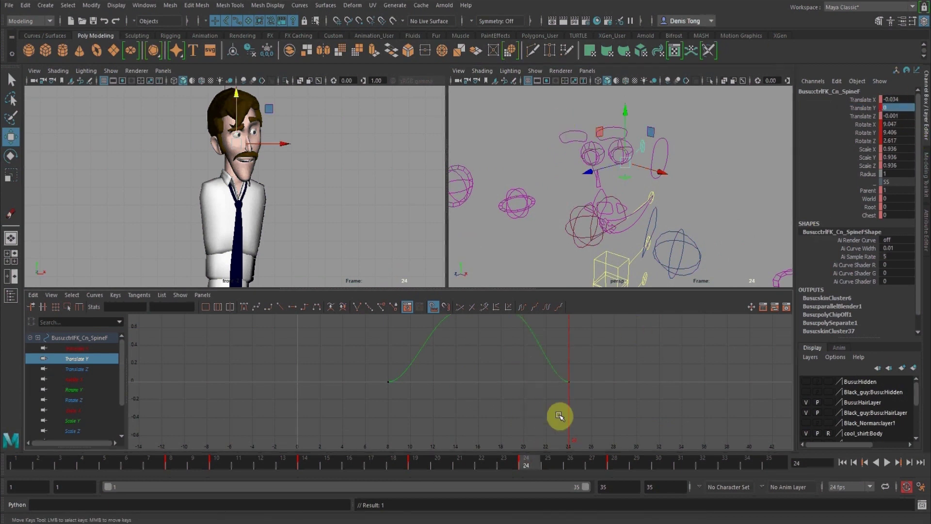
pyautogui.keyDown('alt'); pyautogui.keyDown('shift'); pyautogui.moveTo(559, 416); pyautogui.dragTo(578, 418, button='right'); pyautogui.keyUp('shift'); pyautogui.keyUp('alt')
# Key the head control's Translate Y at 0 on frame 28
pyautogui.click(617, 460)
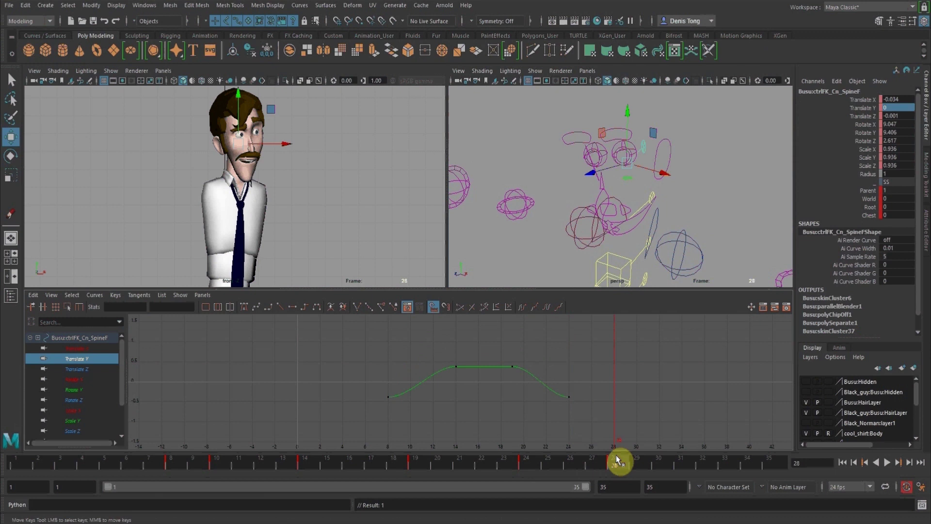
pyautogui.rightClick(868, 111)
pyautogui.click(864, 128)
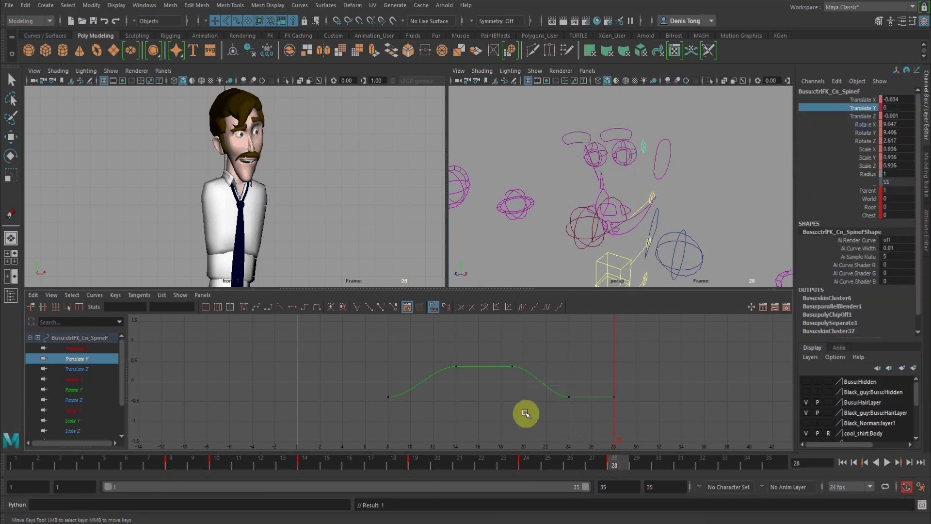
# Lower the head control's Translate Y key at frame 24 to about -0.005 and return to frame 9
pyautogui.click(528, 464)
pyautogui.moveTo(552, 386); pyautogui.dragTo(575, 416)
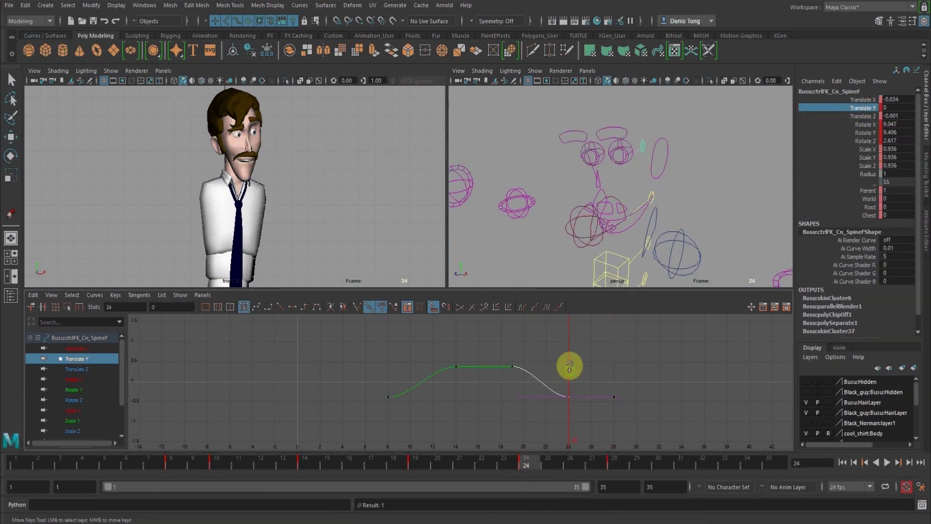
pyautogui.moveTo(572, 373)
pyautogui.mouseDown(button='middle')
pyautogui.moveTo(573, 388)
pyautogui.moveTo(571, 376)
pyautogui.mouseUp(button='middle')
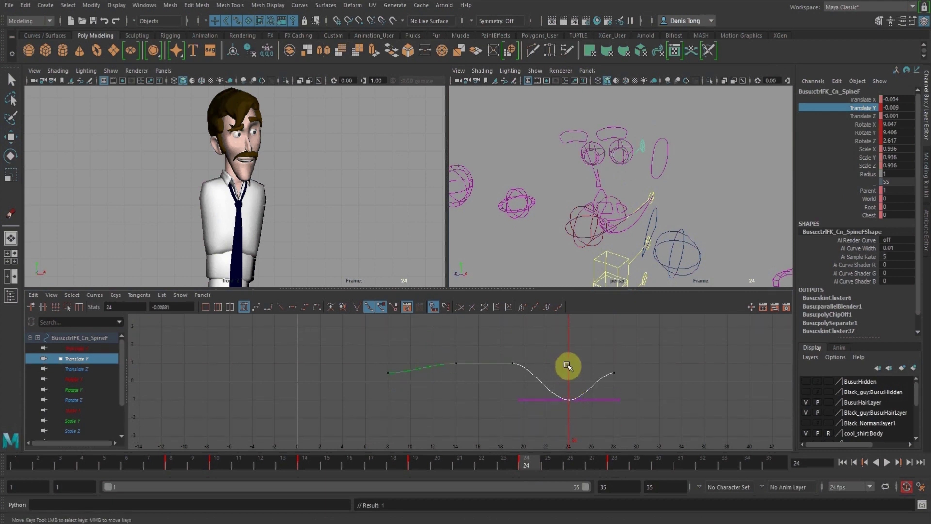
pyautogui.click(11, 145)
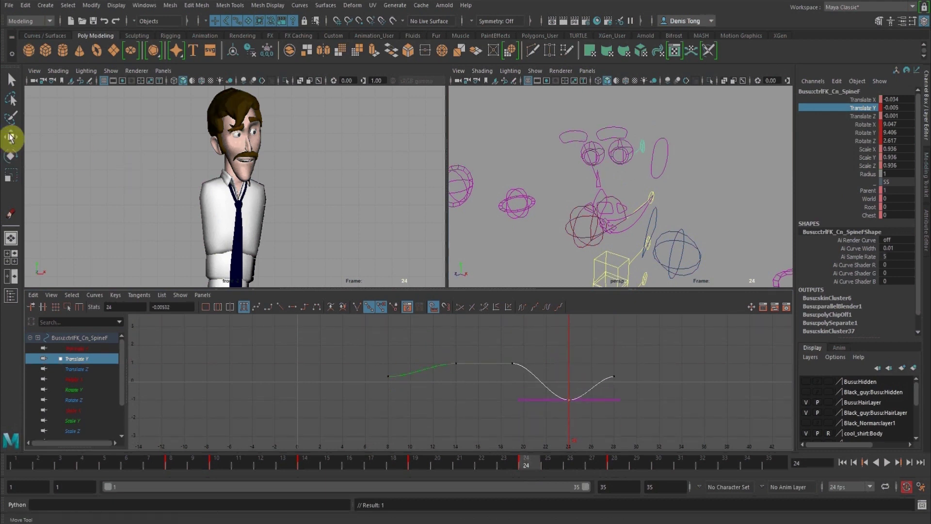
pyautogui.click(190, 461)
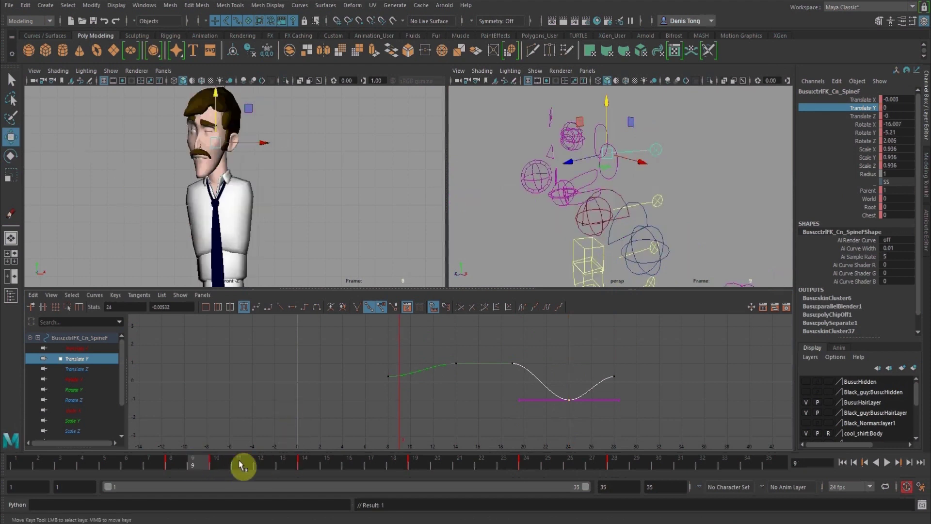
# Lower the head control's Translate Y at frame 24 to -0.009 and key its translation there
pyautogui.click(223, 458)
pyautogui.click(299, 458)
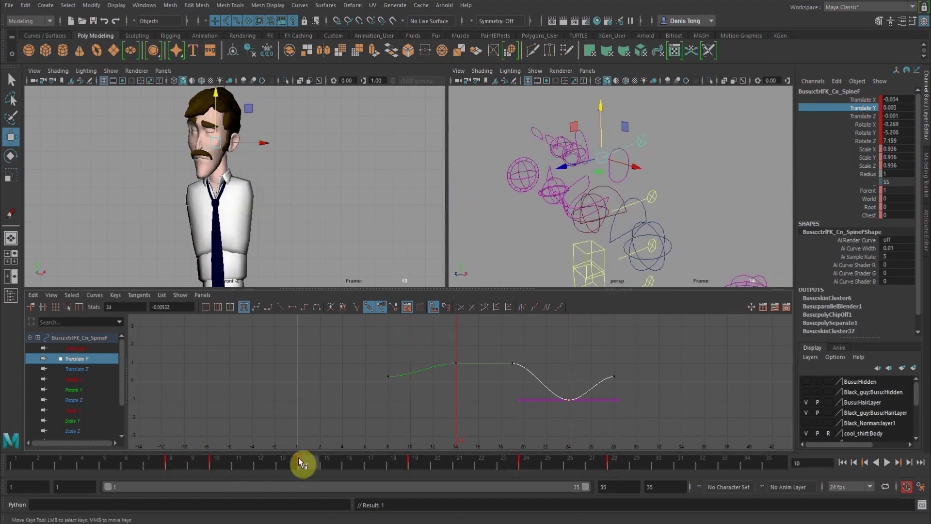
pyautogui.click(421, 460)
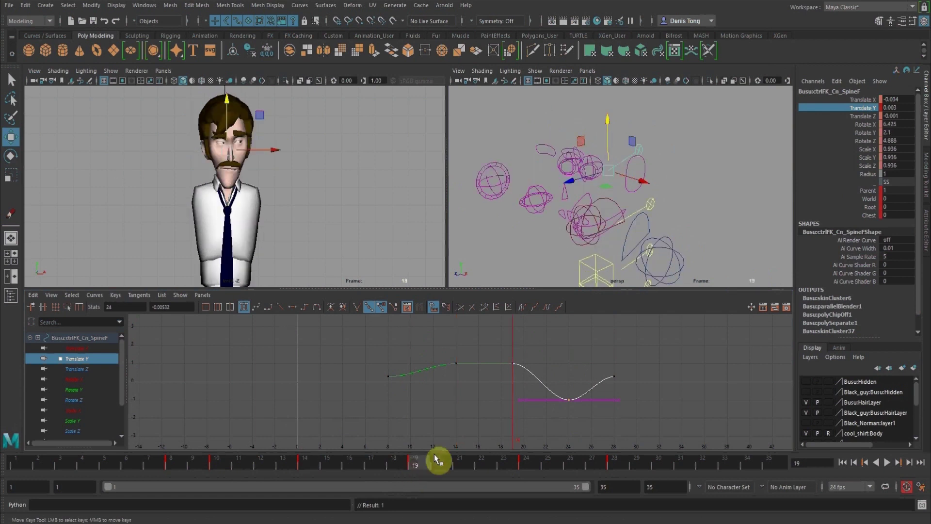
pyautogui.click(530, 461)
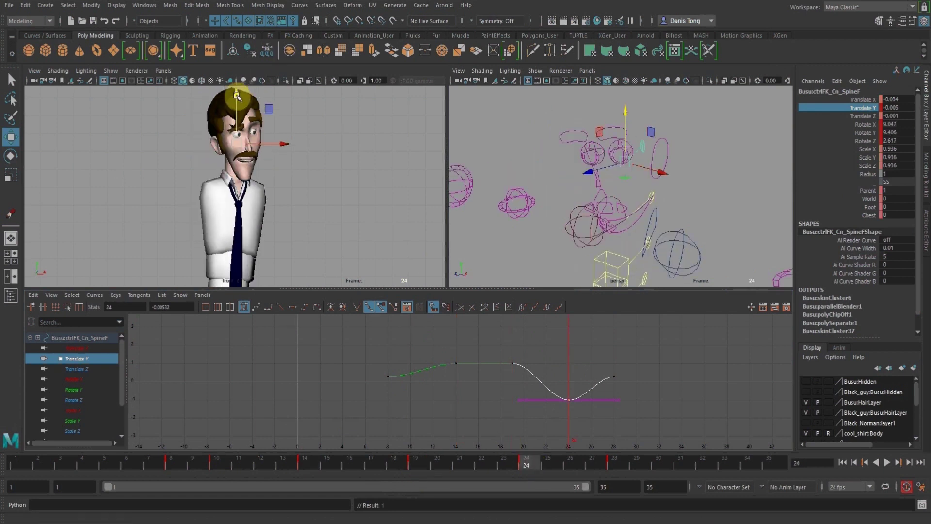
pyautogui.moveTo(235, 97); pyautogui.dragTo(235, 93)
pyautogui.hotkey('shift', 'w')
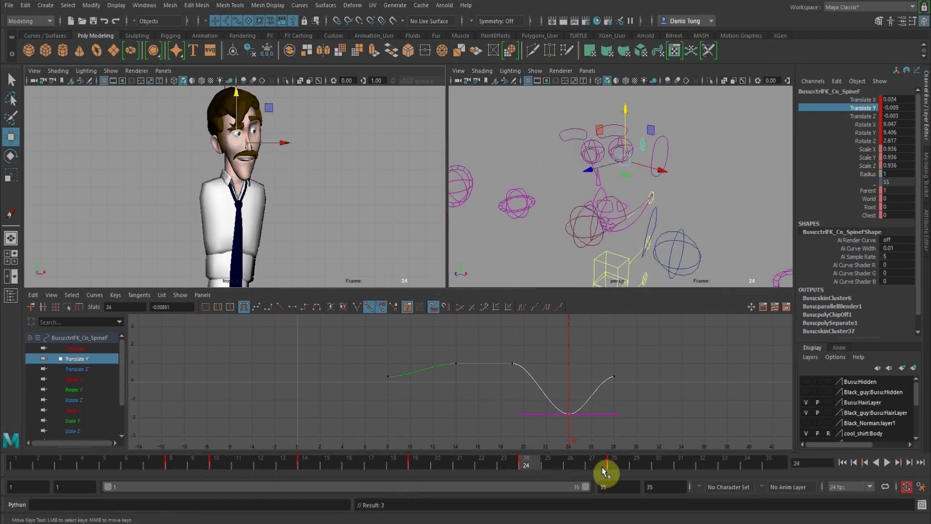
# Set the head control's Translate X and Translate Z to 0 at frame 28 and deselect the control
pyautogui.click(613, 461)
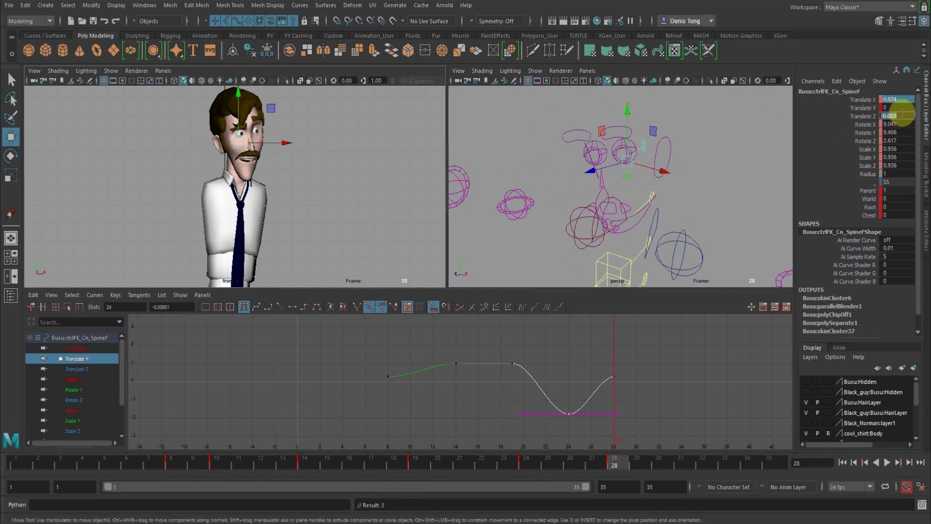
pyautogui.press('Return')
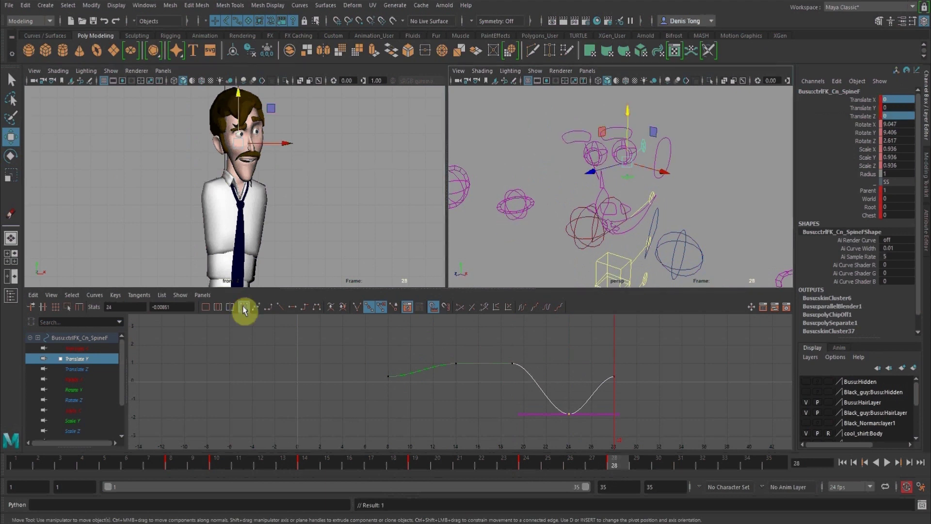
pyautogui.click(392, 169)
# Play back the head turn in the enlarged front view to check the rise and dip
pyautogui.press('space')
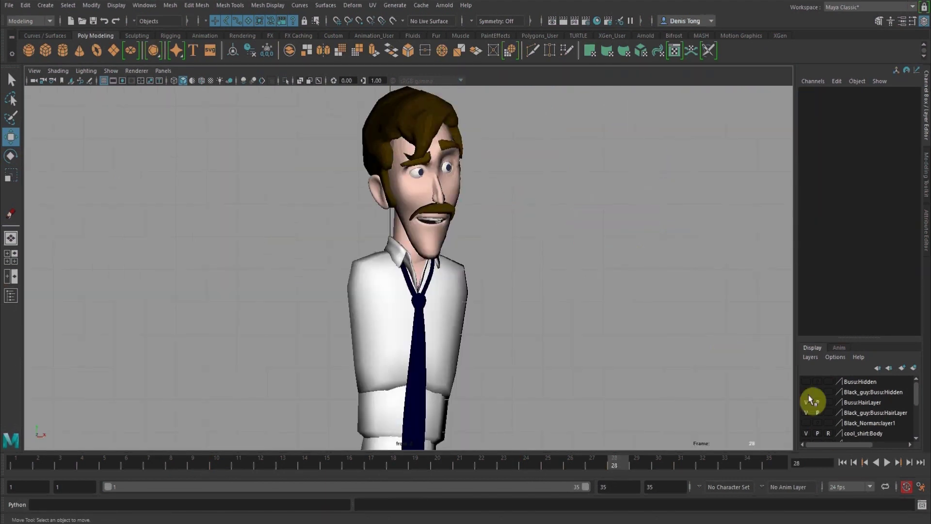
pyautogui.click(886, 462)
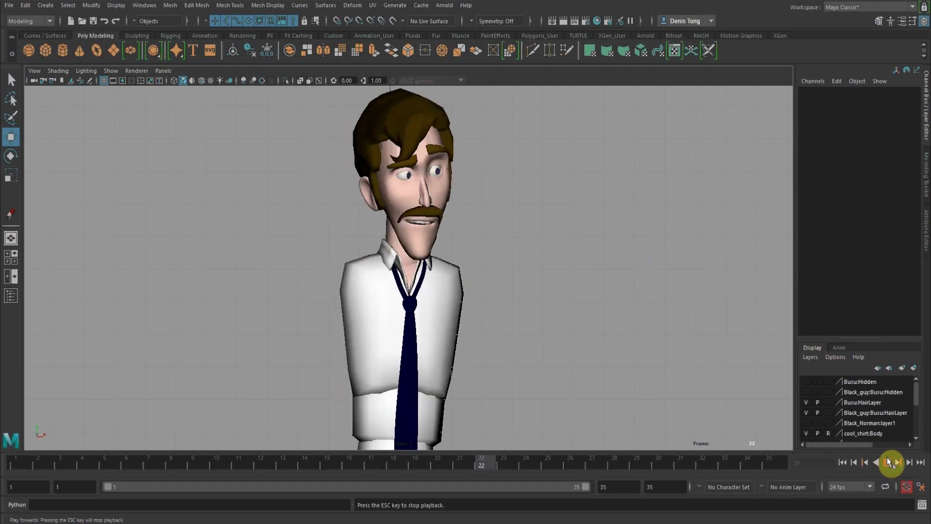
pyautogui.click(889, 462)
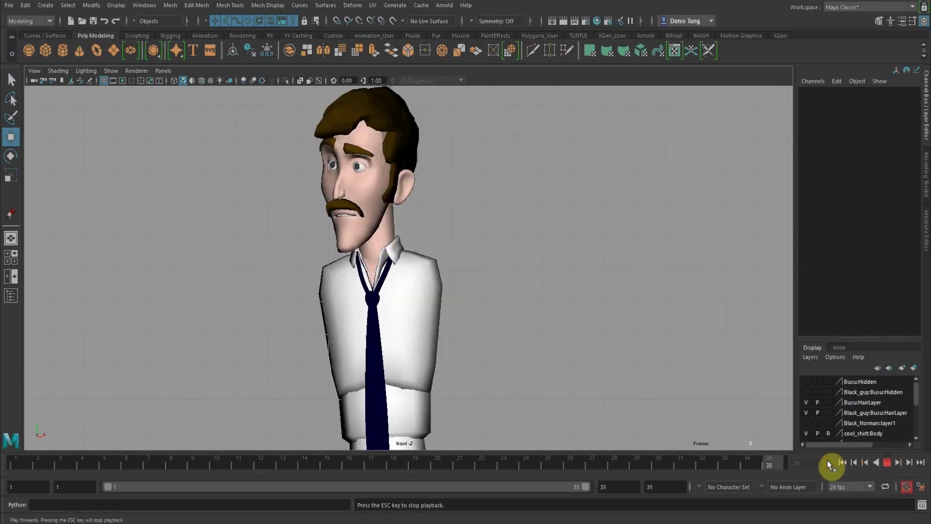
# Shift the eye control's keys at frames 4 and 7 one frame later, to frames 5 and 8
pyautogui.press('space')
pyautogui.keyDown('alt'); pyautogui.moveTo(559, 204); pyautogui.dragTo(552, 172); pyautogui.keyUp('alt')
pyautogui.click(517, 168)
pyautogui.click(370, 378)
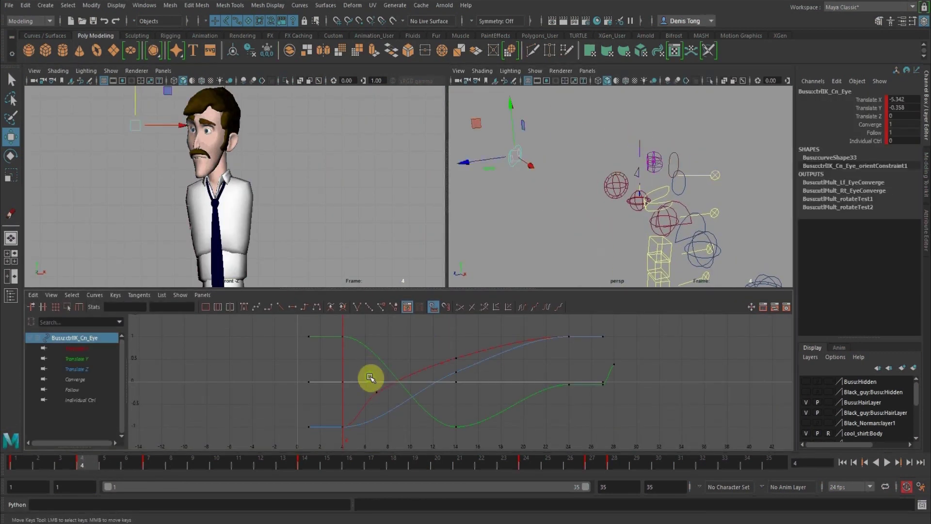
pyautogui.click(118, 464)
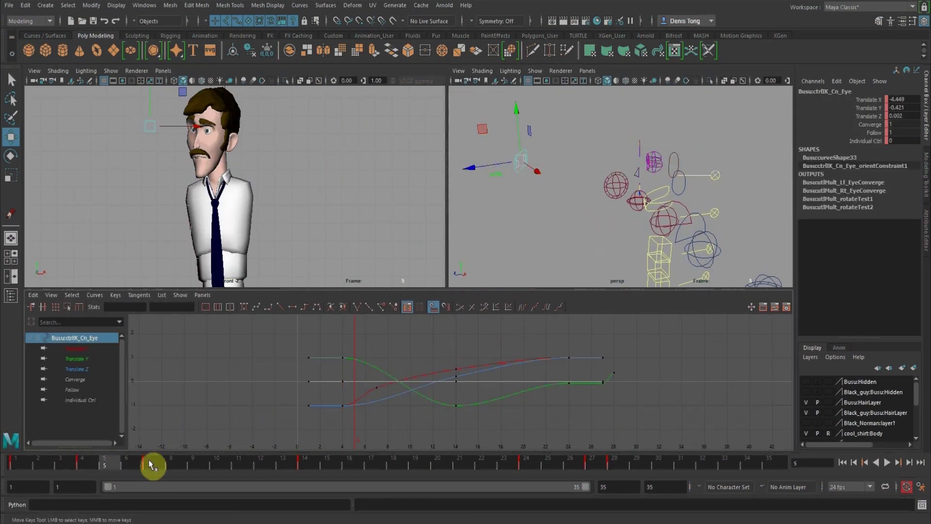
pyautogui.click(149, 465)
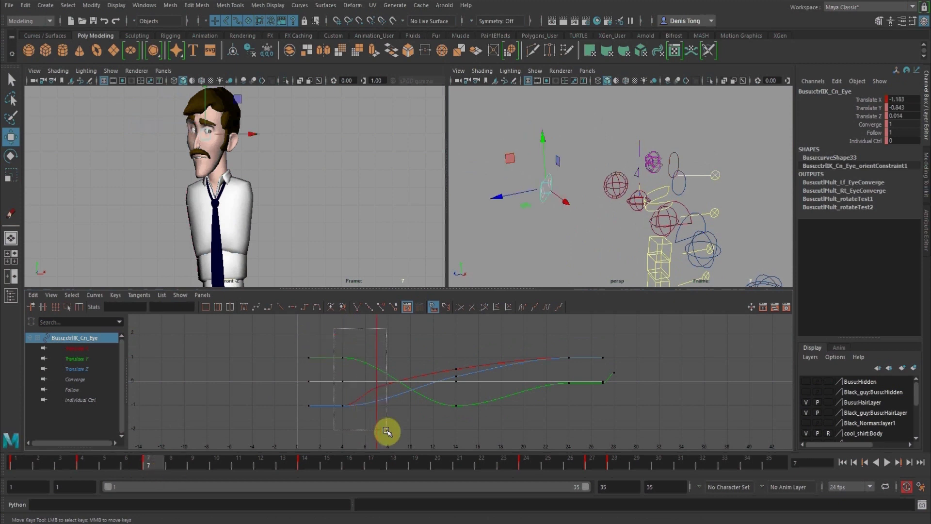
pyautogui.moveTo(386, 431); pyautogui.dragTo(387, 430)
pyautogui.keyDown('shift'); pyautogui.moveTo(358, 389); pyautogui.dragTo(370, 388, button='middle'); pyautogui.keyUp('shift')
# Scrub through the timeline and play back the full turn in the enlarged front view to examine the eye timing
pyautogui.press('space')
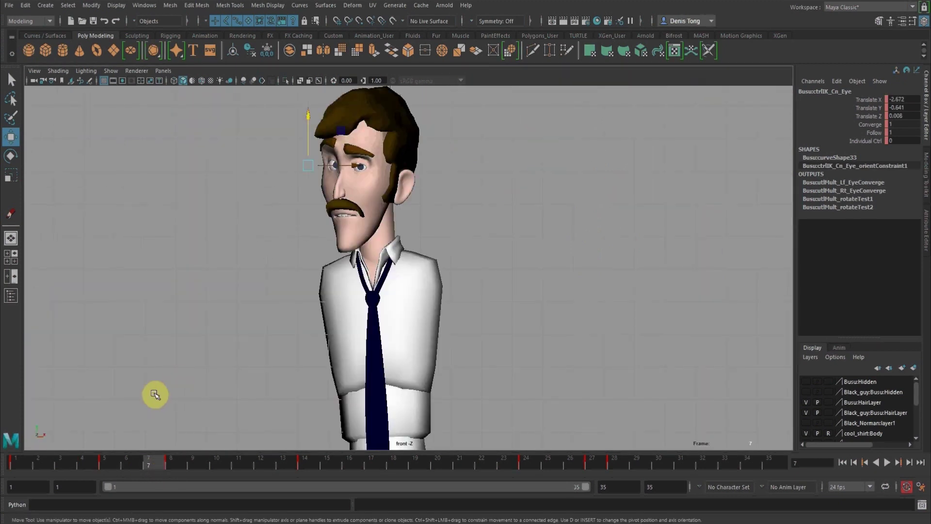
pyautogui.moveTo(42, 465); pyautogui.dragTo(154, 478)
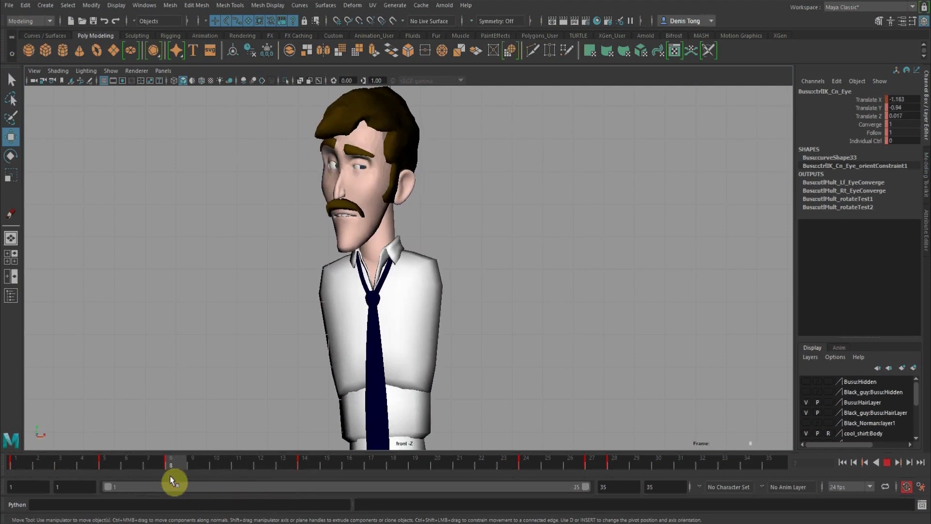
pyautogui.moveTo(207, 475); pyautogui.dragTo(773, 487)
pyautogui.click(886, 462)
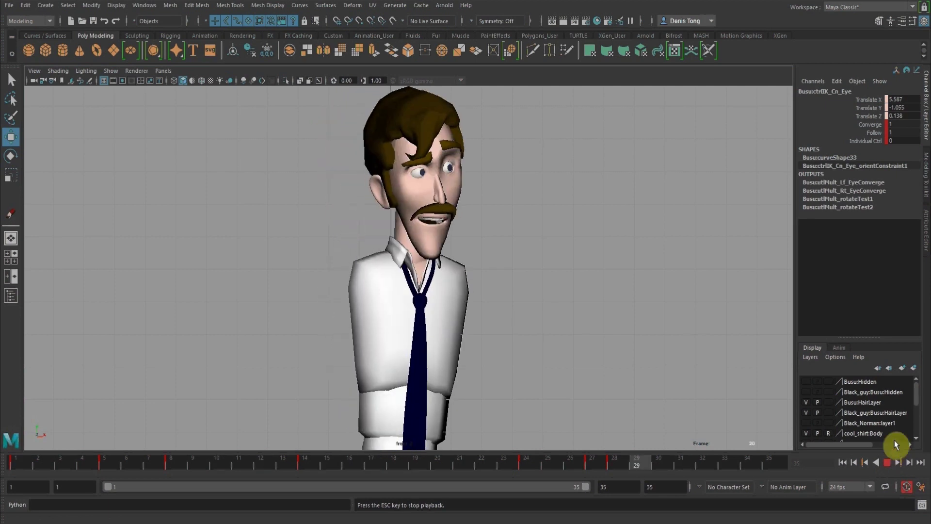
pyautogui.moveTo(702, 523)
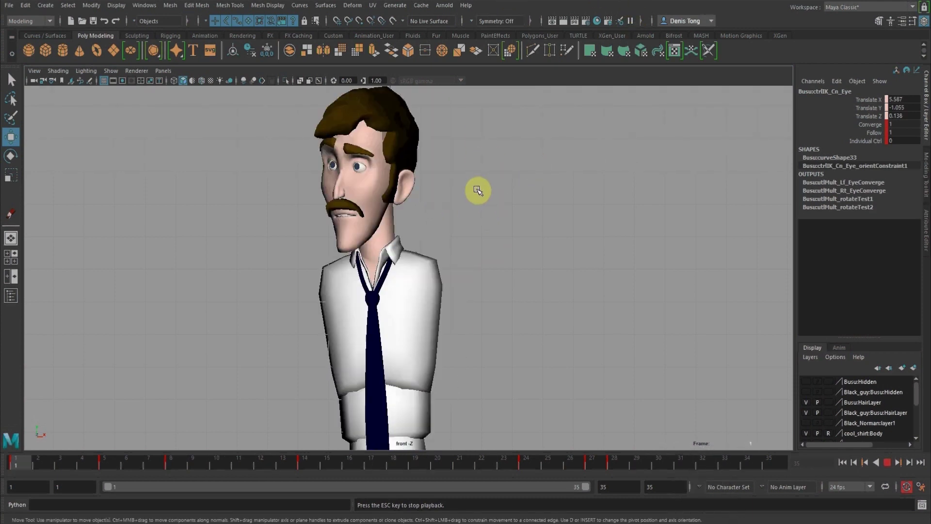
pyautogui.click(889, 462)
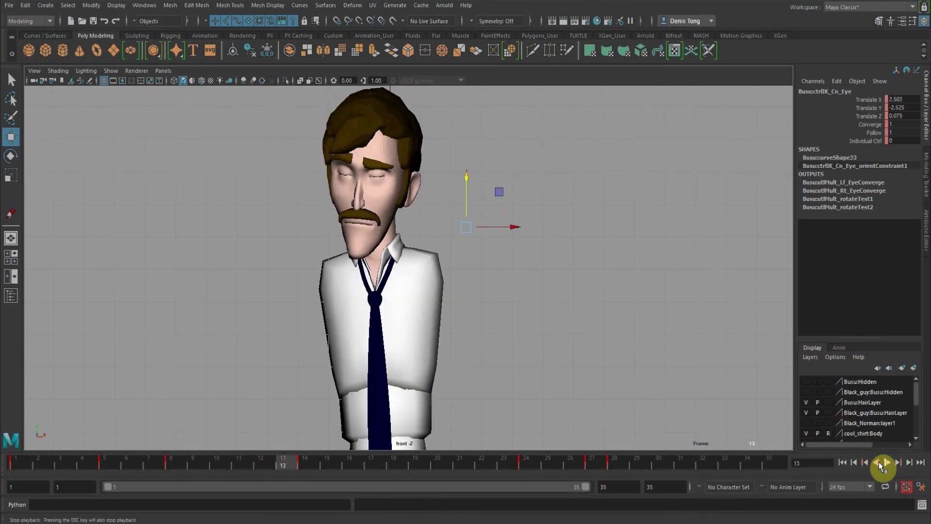
# Switch to Notepad to review the body-part list beside the character, and play back the head turn in Maya
pyautogui.click(705, 523)
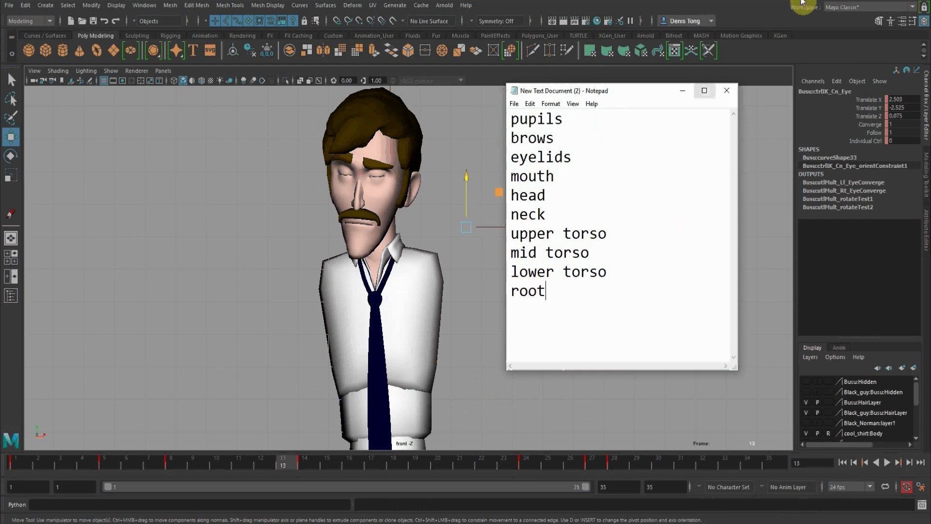
pyautogui.moveTo(636, 99); pyautogui.dragTo(665, 148)
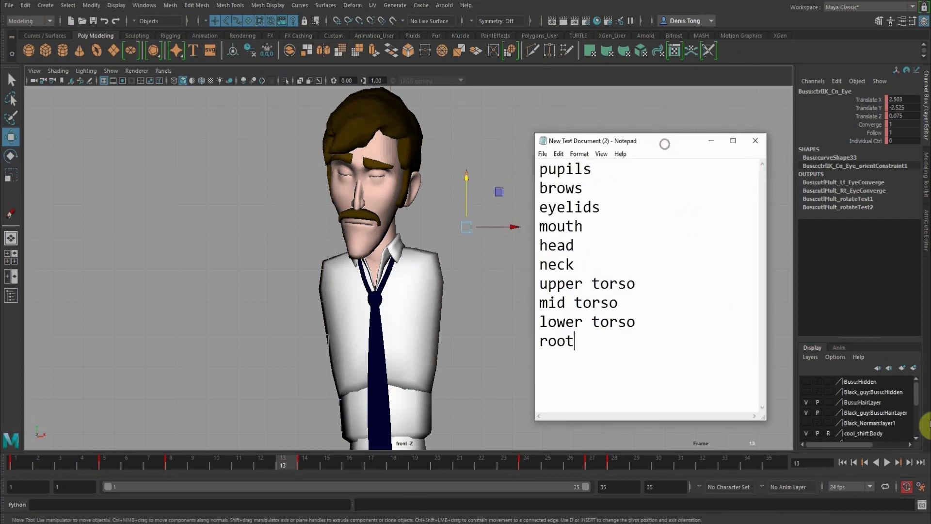
pyautogui.click(887, 464)
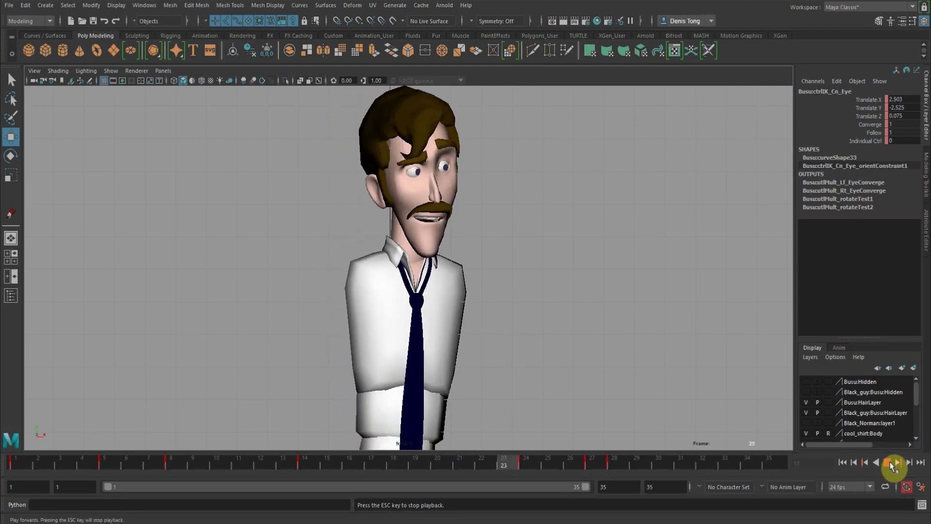
pyautogui.click(891, 463)
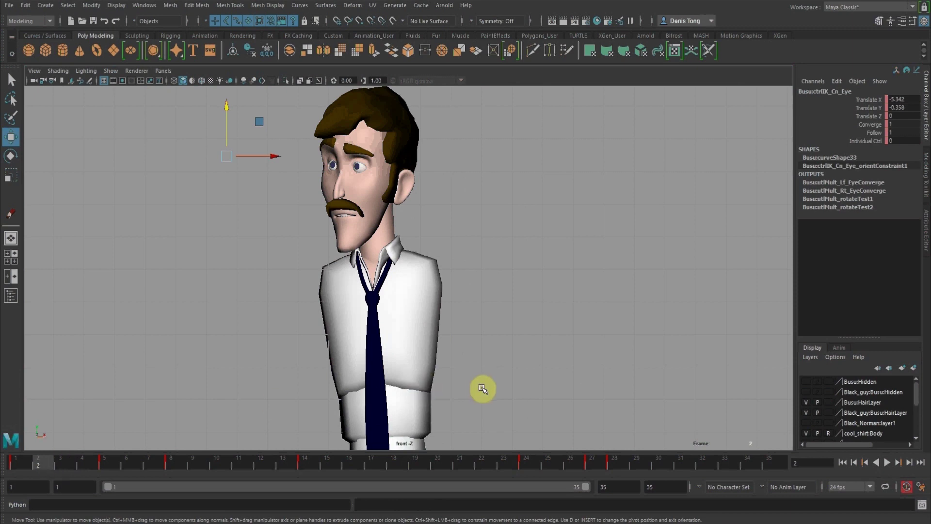